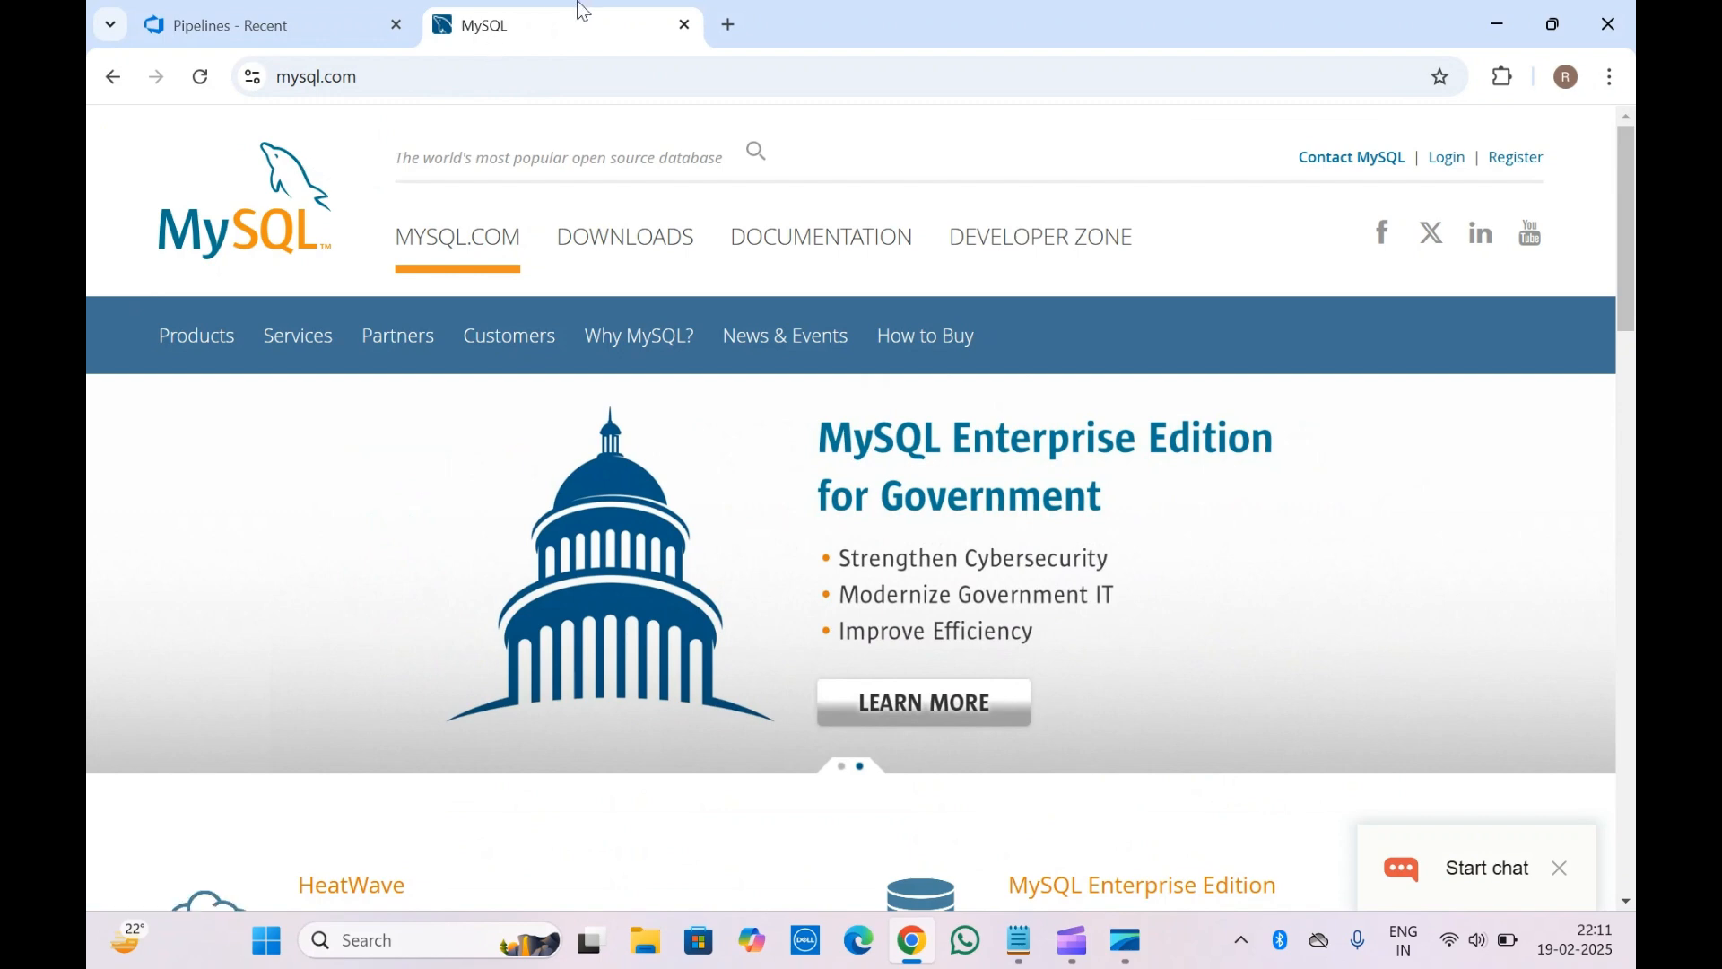
Move between the MySQL site and adotest's recent pipelines, then start a new pipeline
{"action": "left_click", "coordinate": [240, 11]}
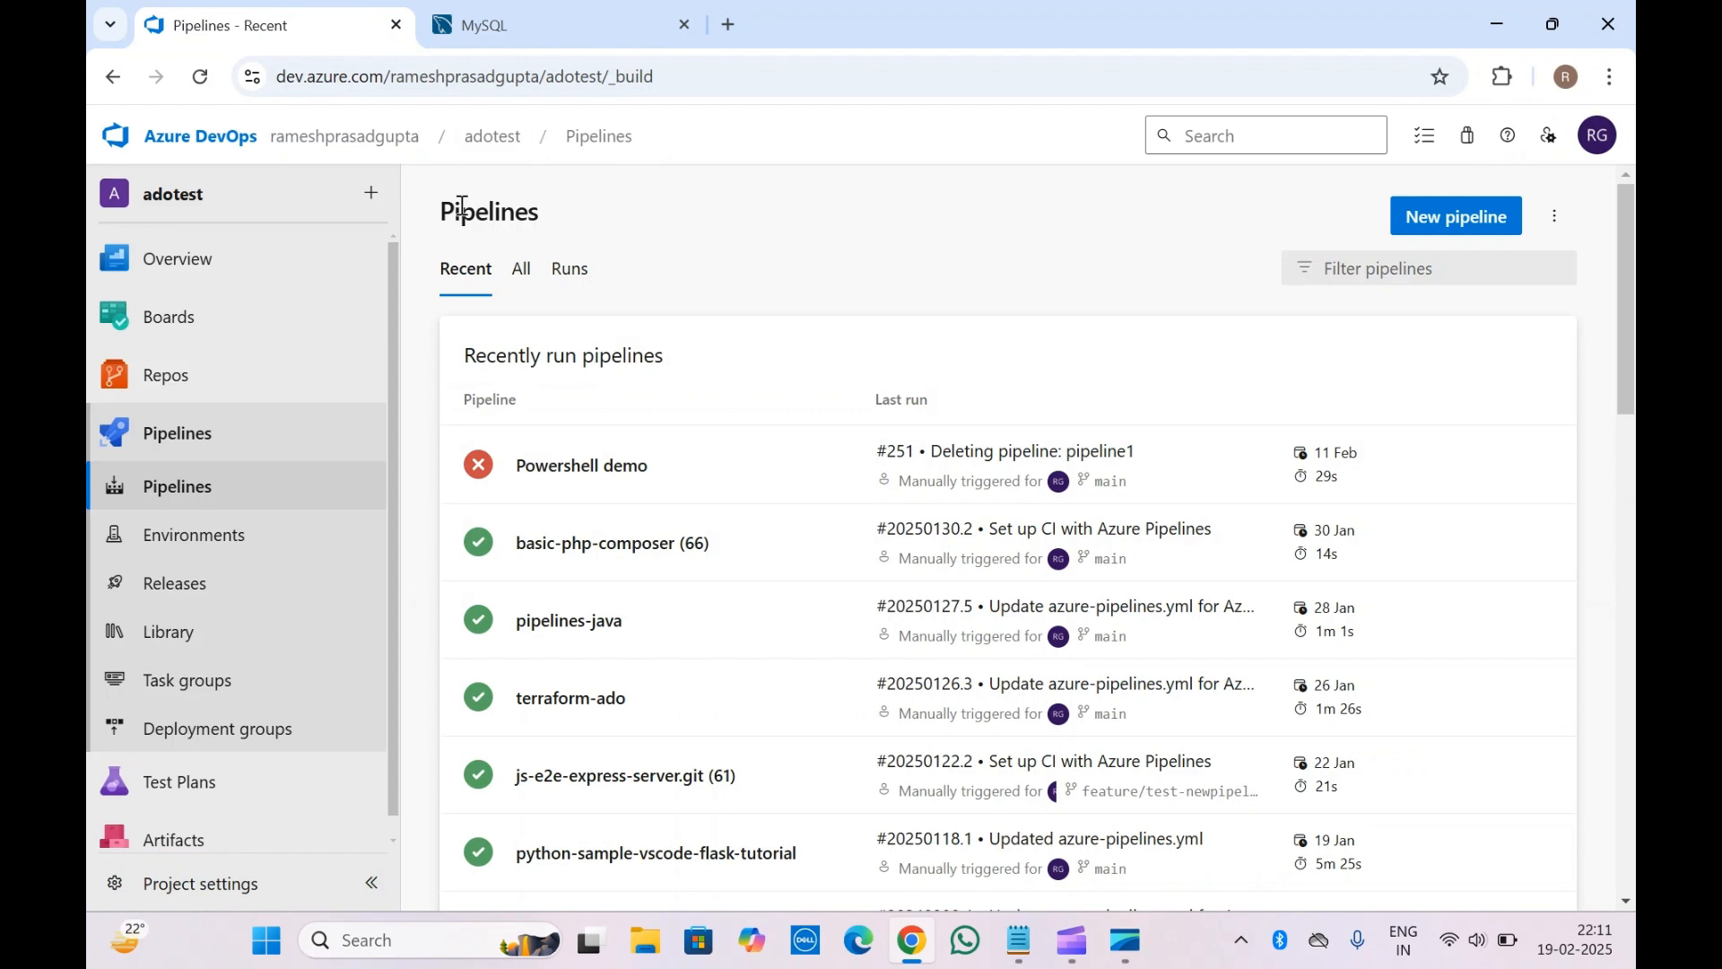
{"action": "left_click", "coordinate": [525, 11]}
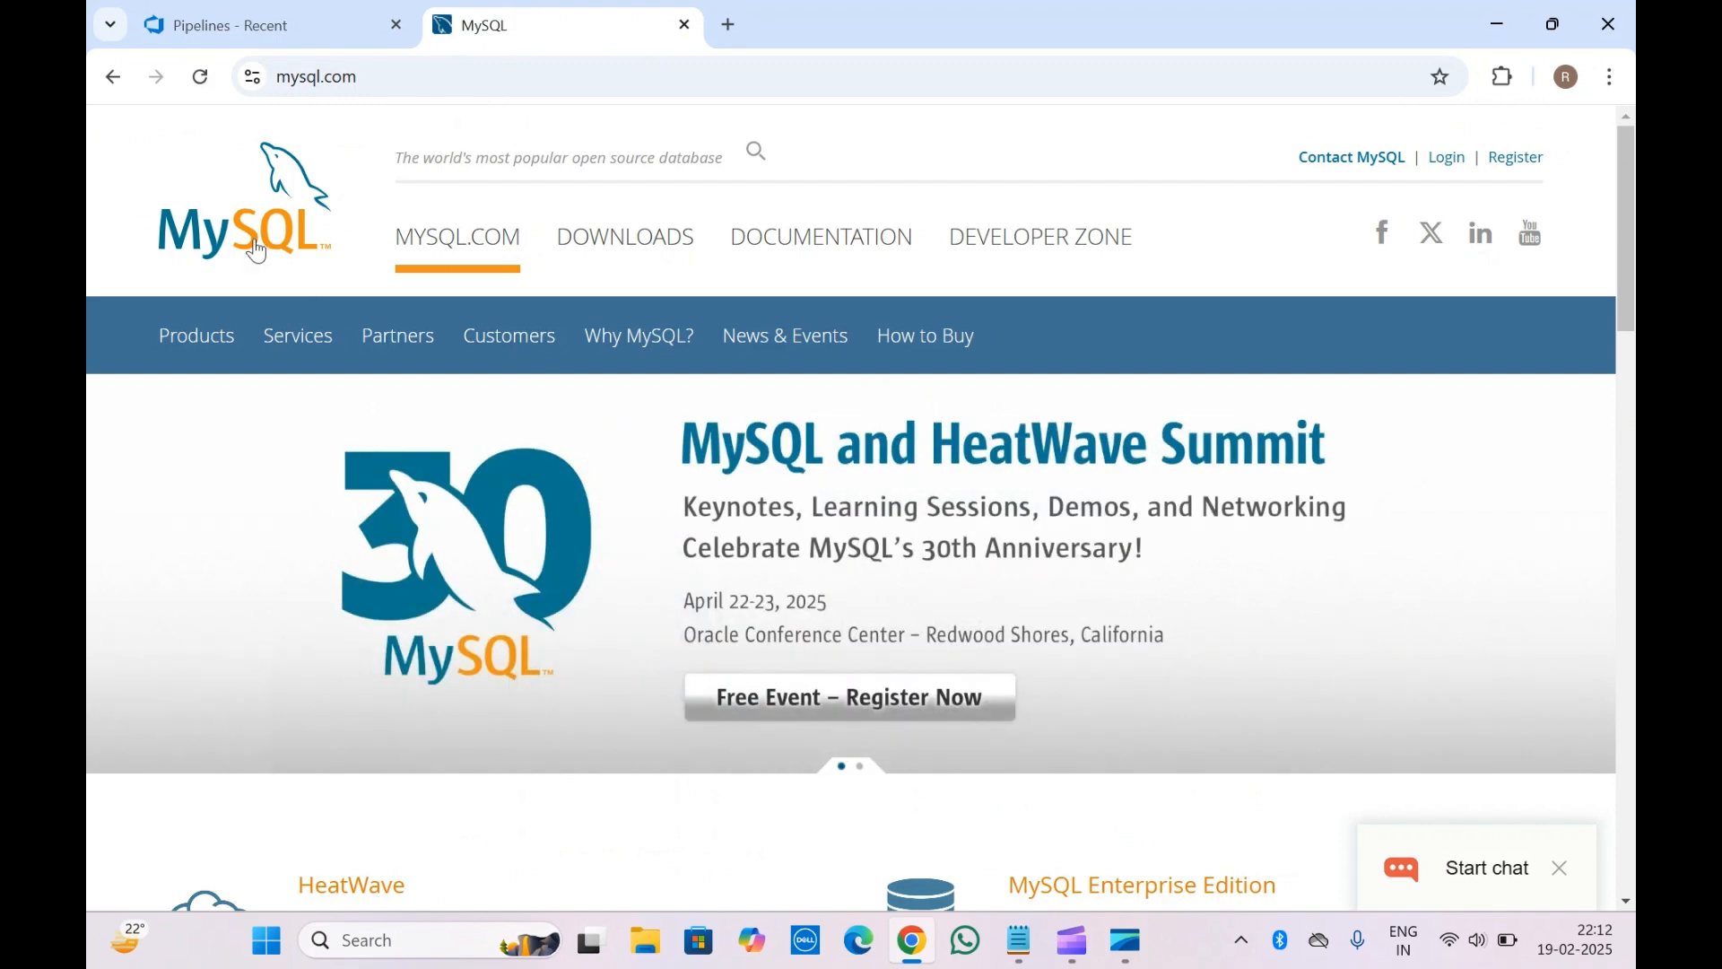
{"action": "left_click", "coordinate": [232, 10]}
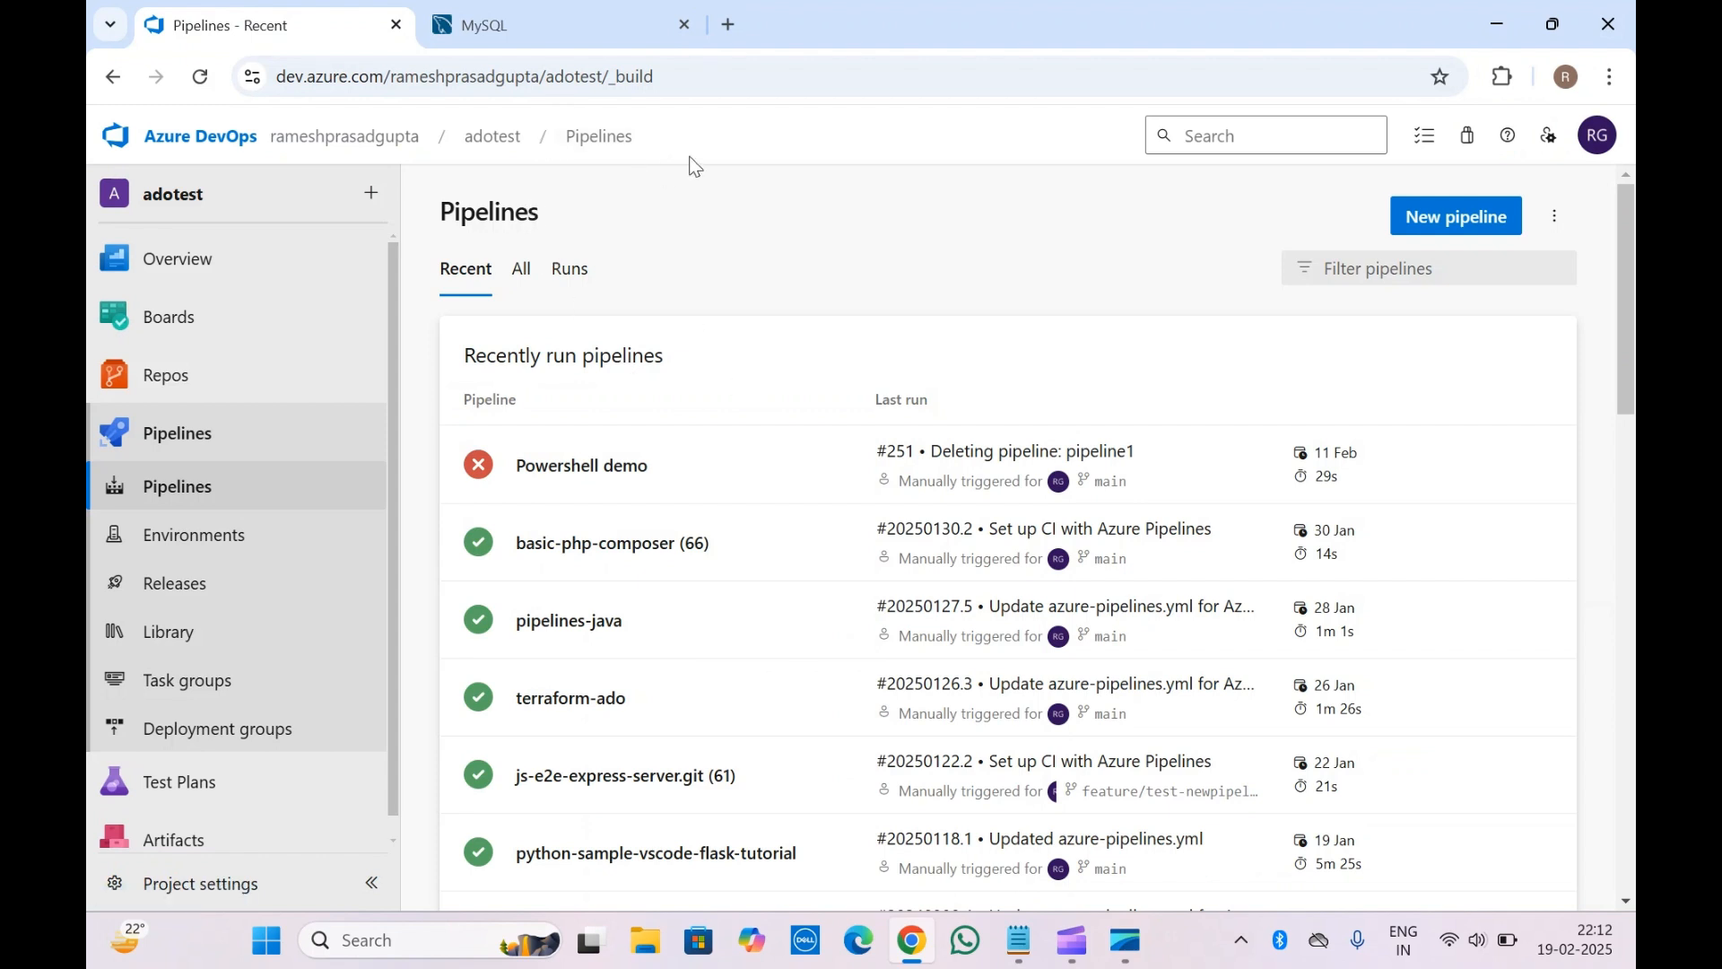
{"action": "left_click", "coordinate": [541, 10]}
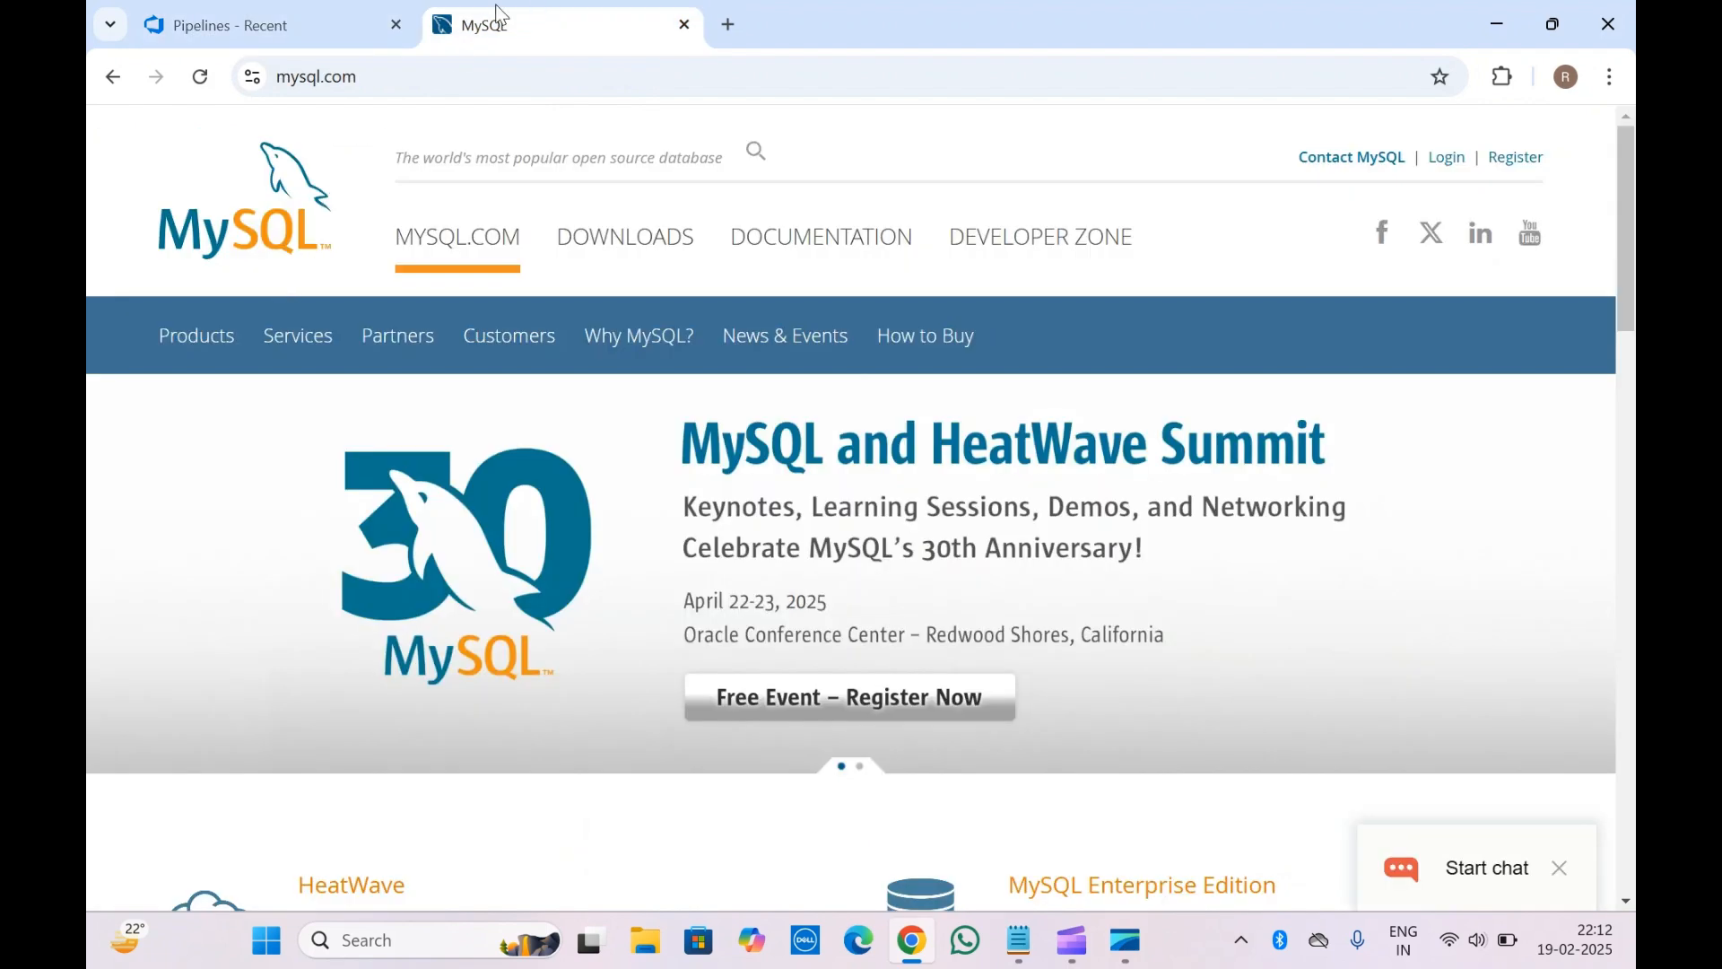
{"action": "left_click", "coordinate": [310, 11]}
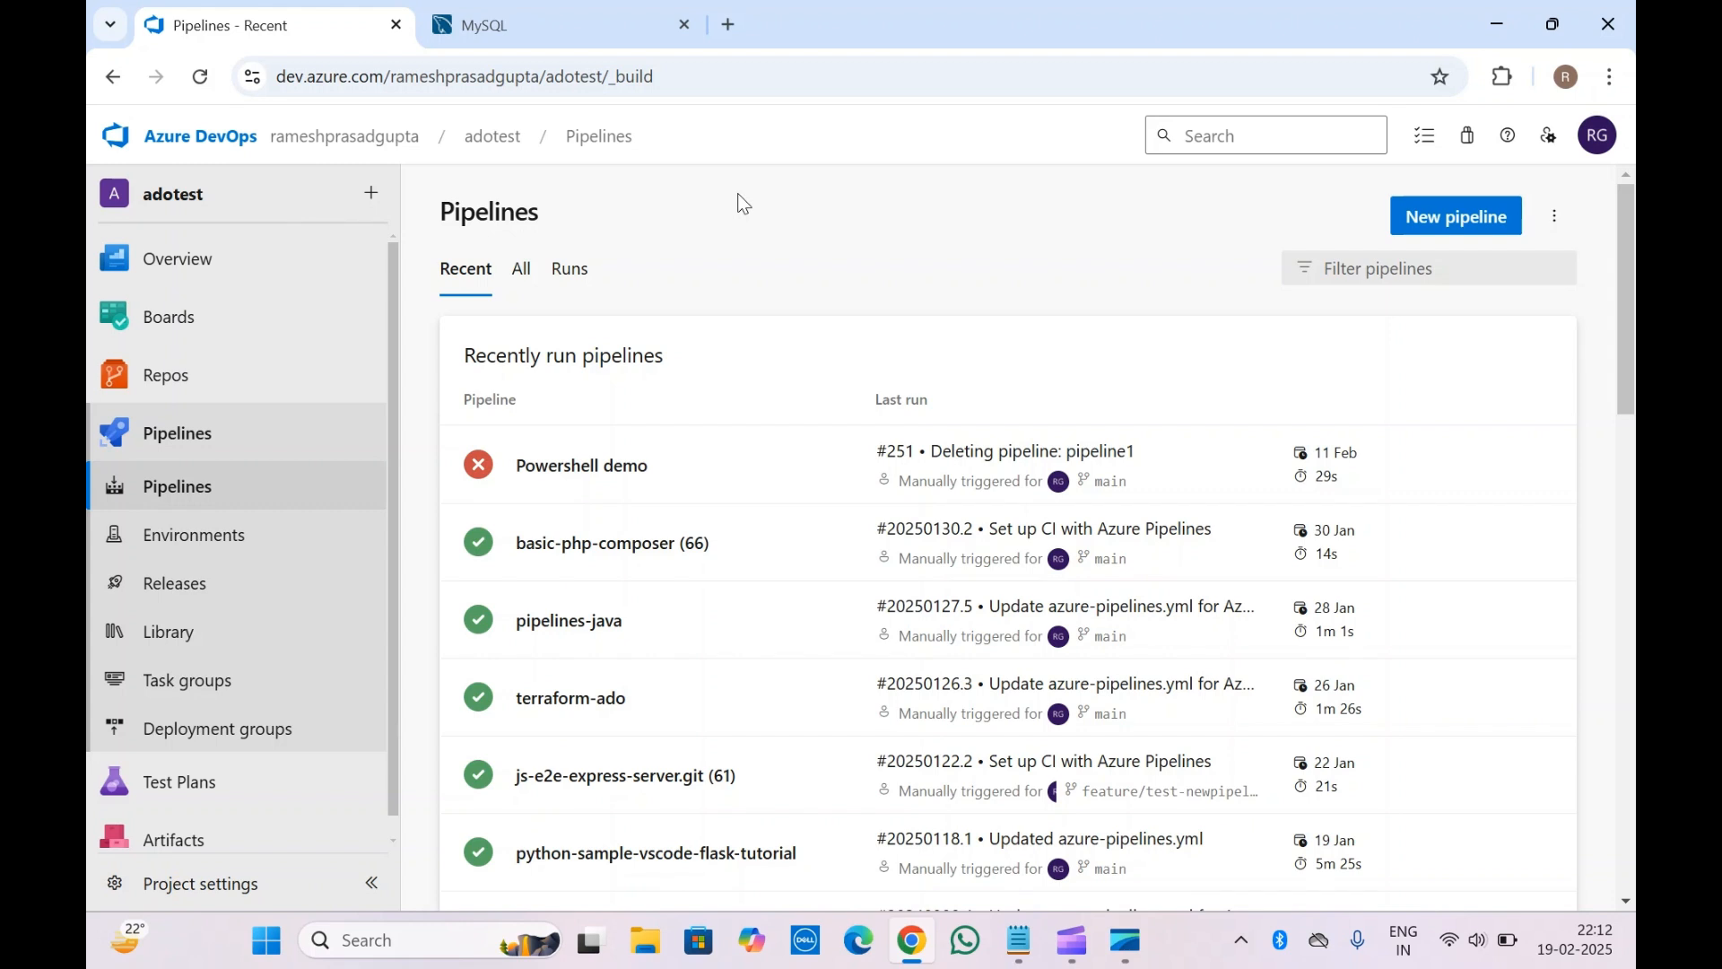
{"action": "left_click", "coordinate": [1433, 215]}
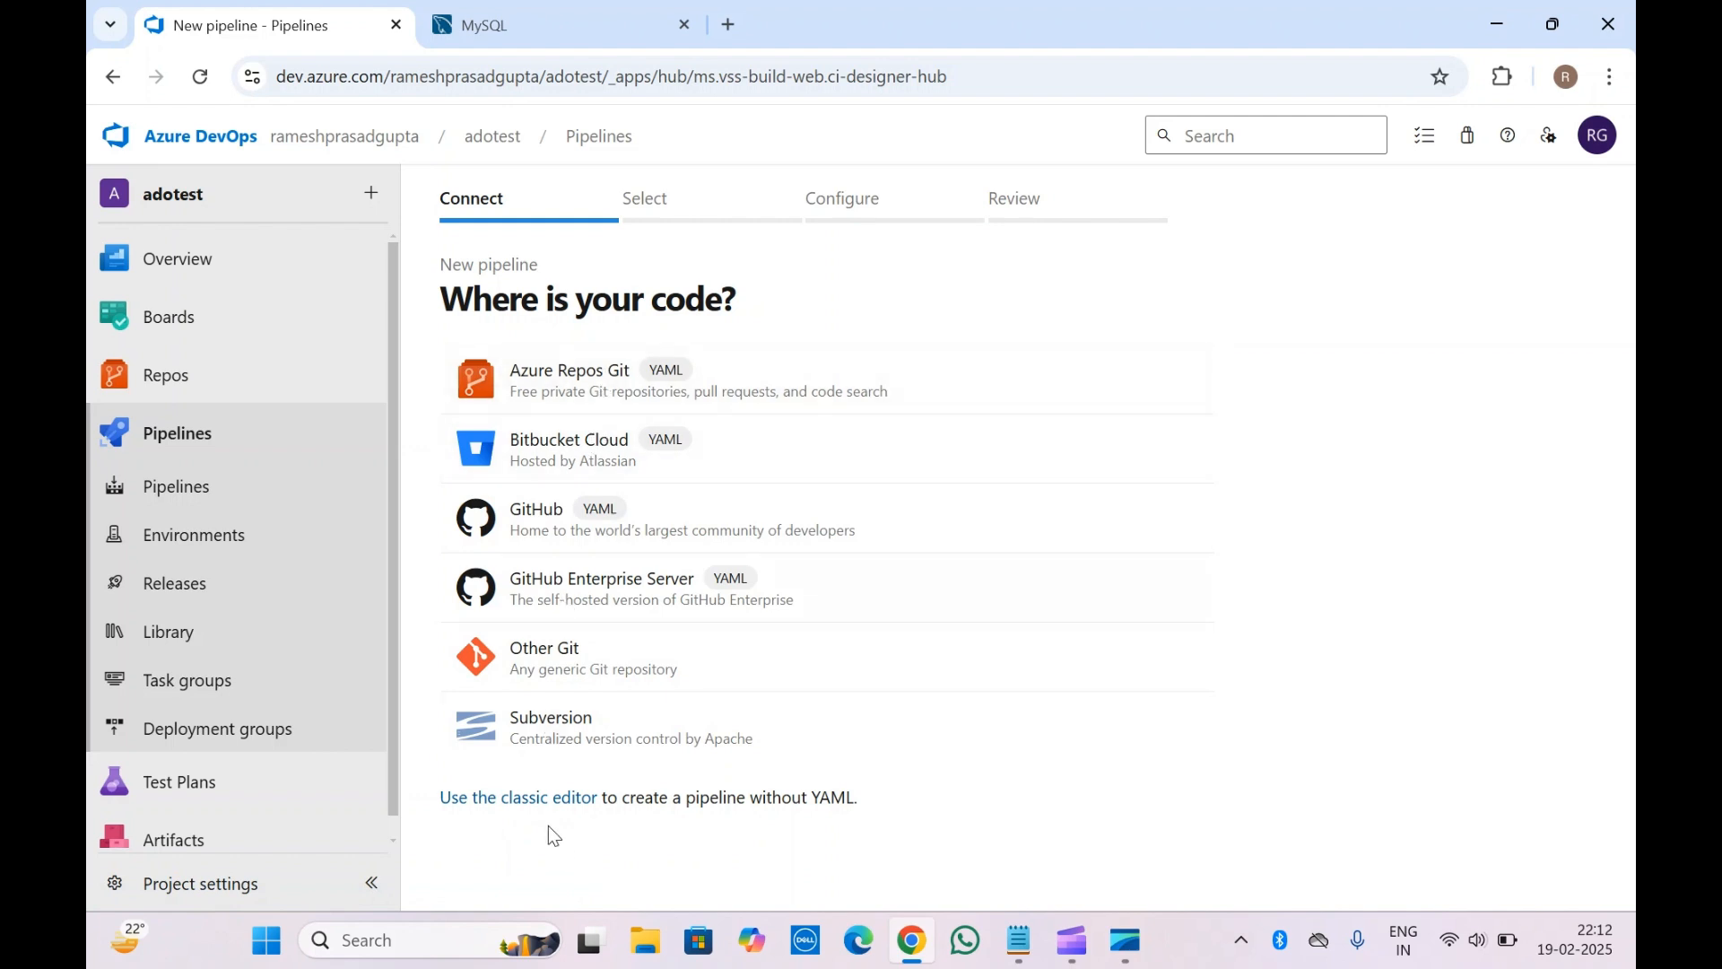
Create a classic-editor pipeline from test-ado's main branch, starting as an empty job
{"action": "left_click", "coordinate": [507, 799]}
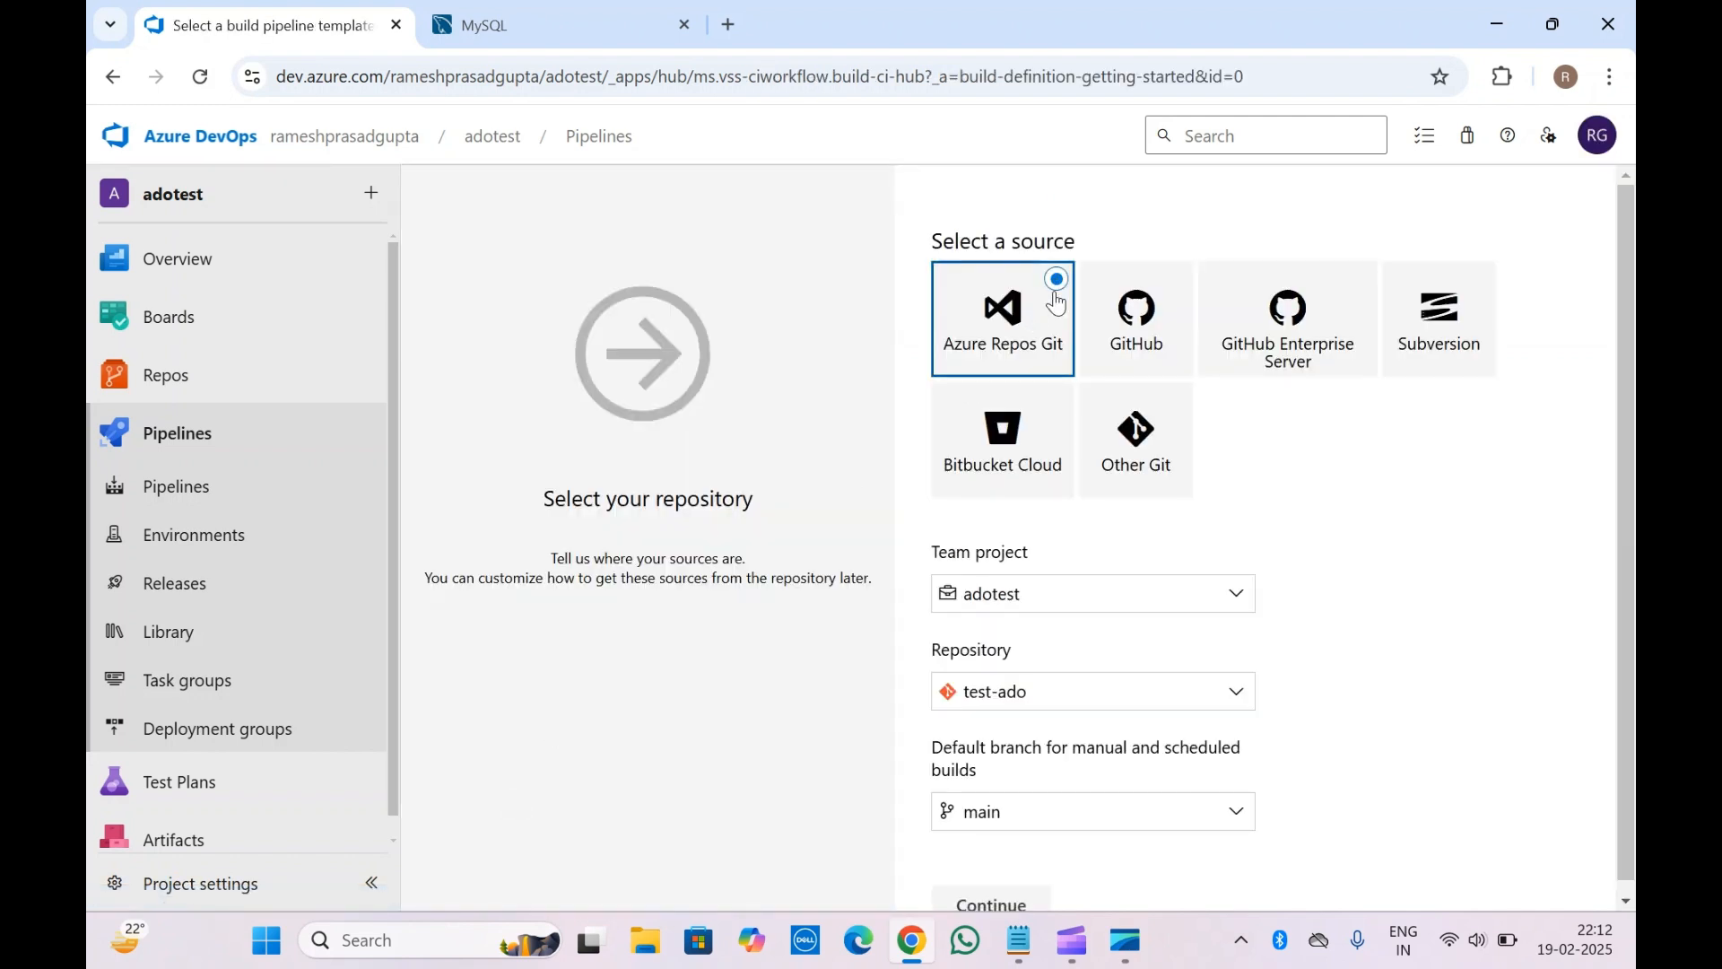
{"action": "left_click", "coordinate": [995, 899]}
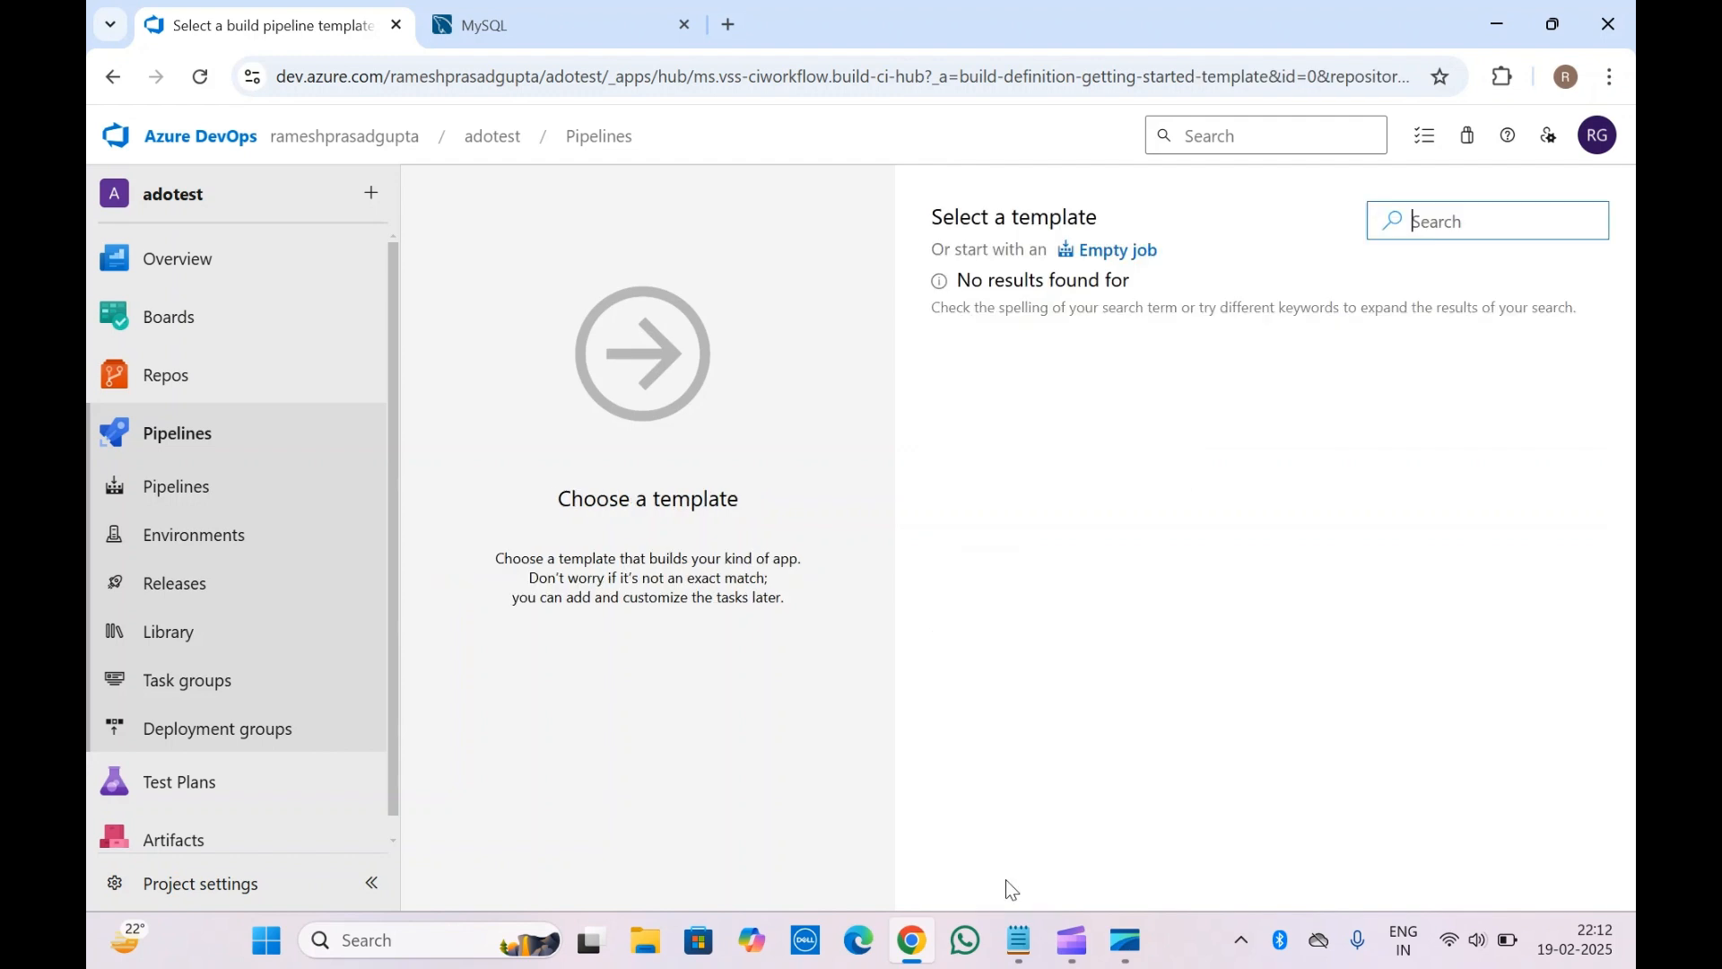
{"action": "left_click", "coordinate": [1116, 260]}
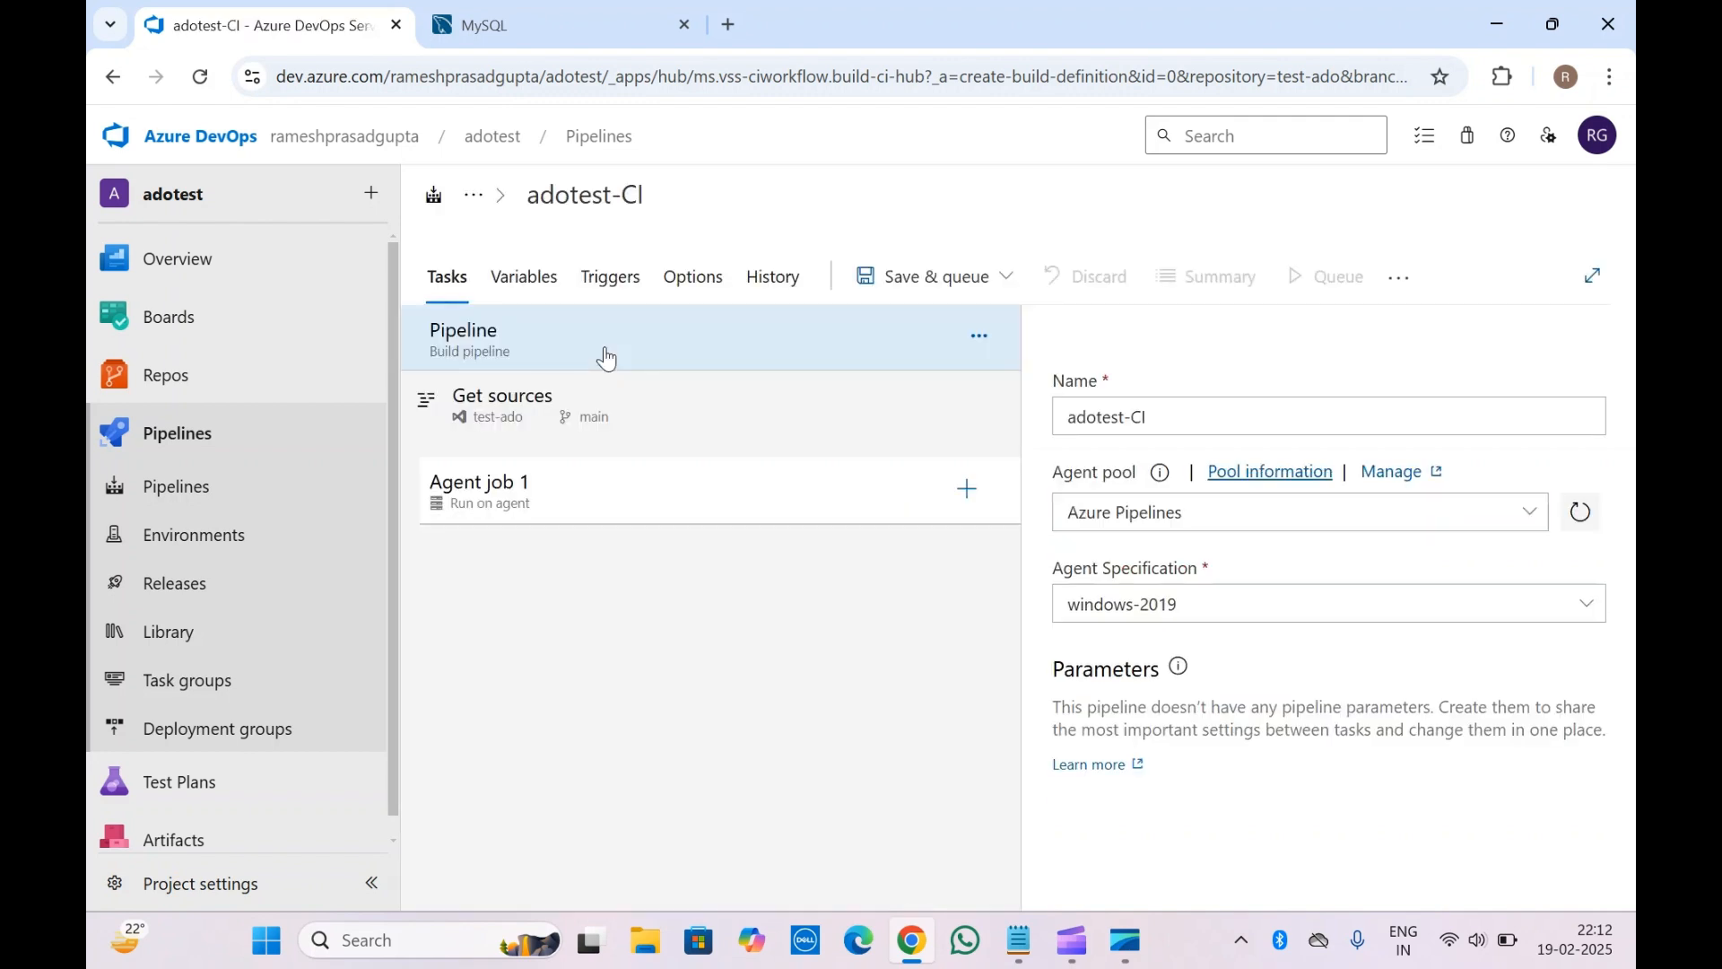
Search tasks for 'sq' and add Azure Database for MySQL deployment to Agent job 1
{"action": "left_click", "coordinate": [571, 519]}
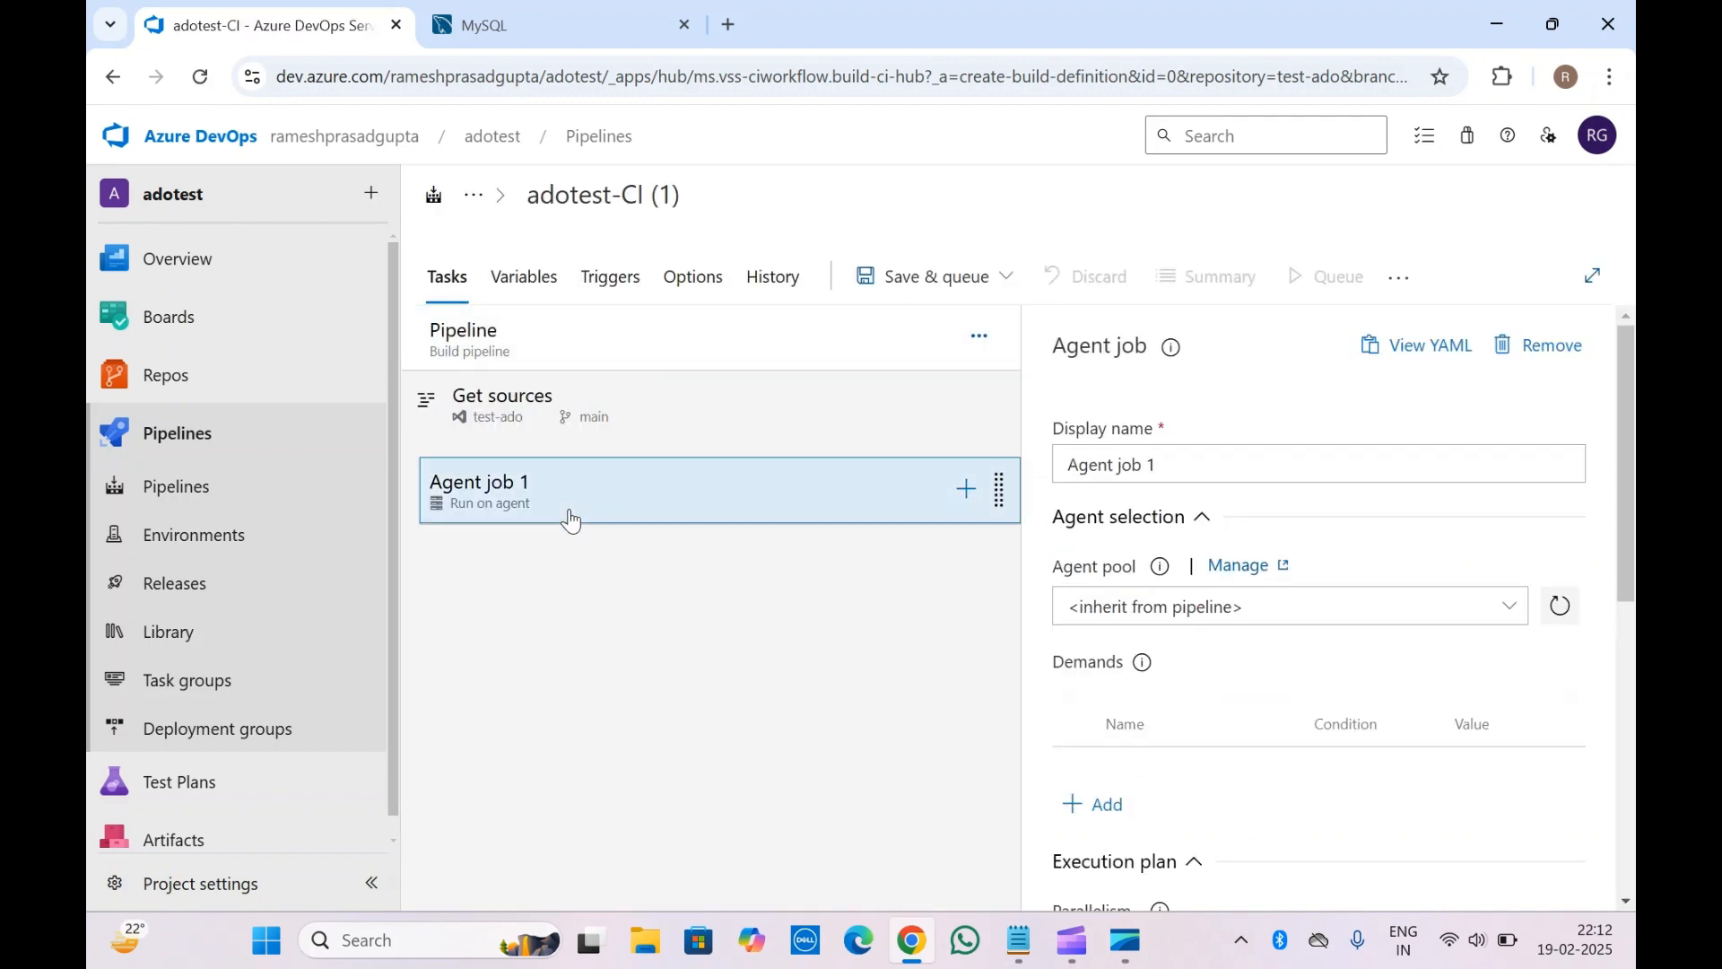
{"action": "left_click", "coordinate": [965, 489]}
{"action": "left_click", "coordinate": [1482, 365]}
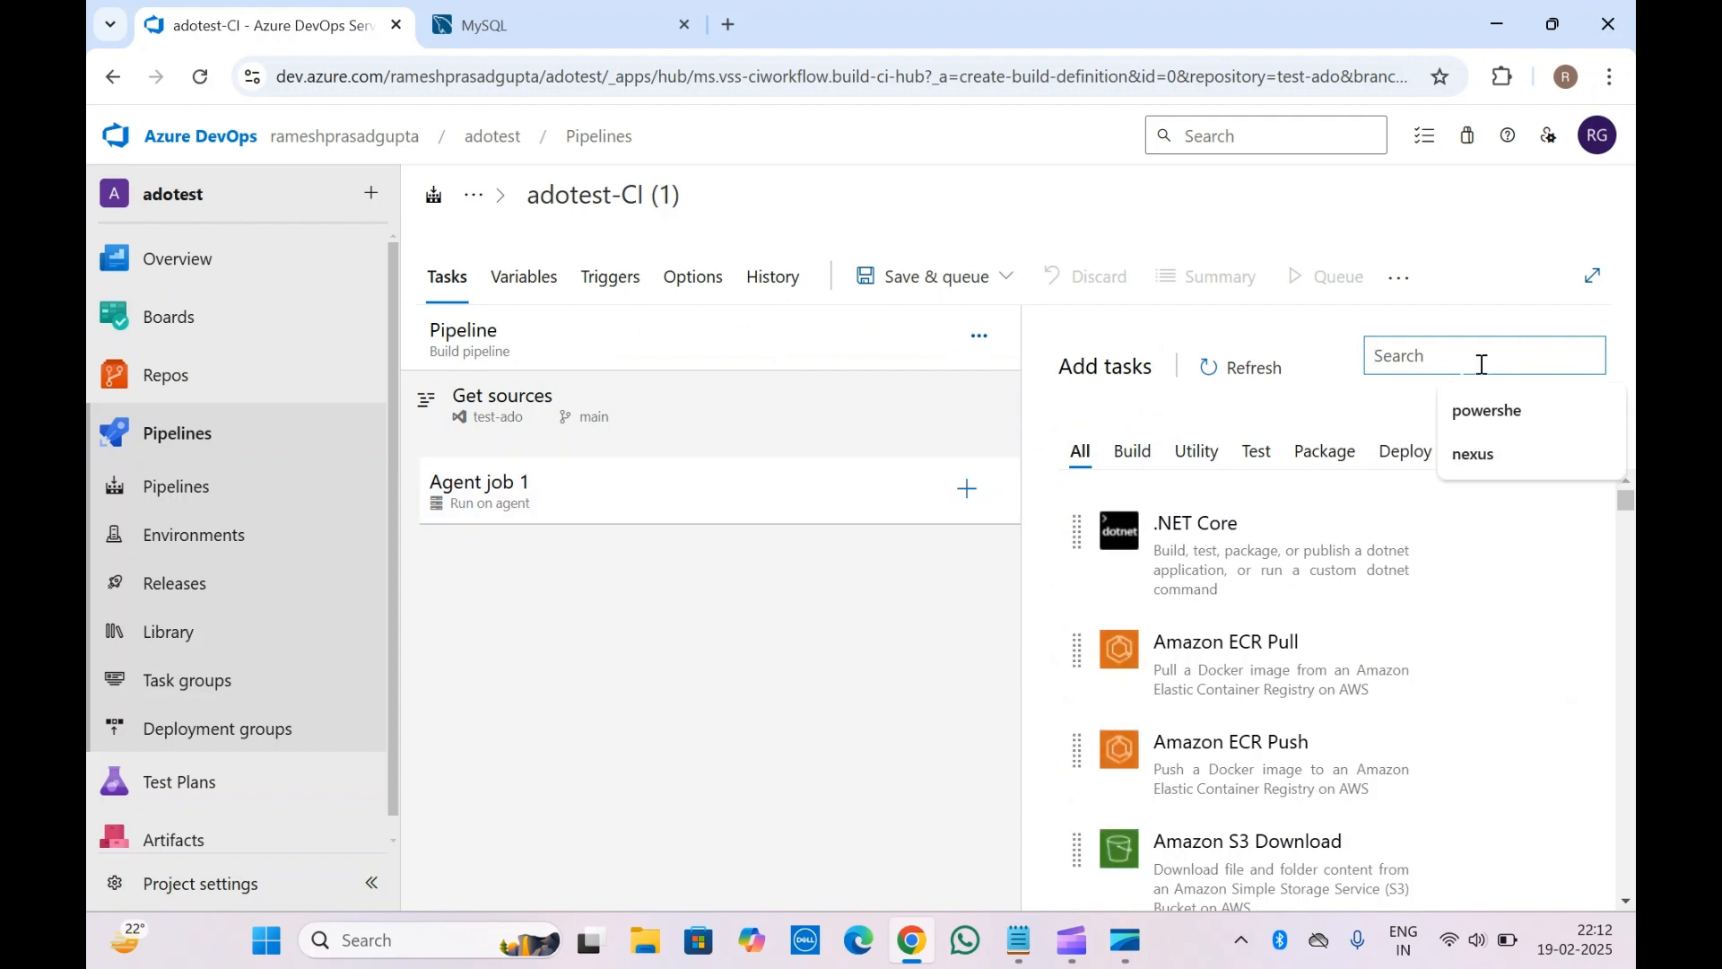
{"action": "type", "text": "sql"}
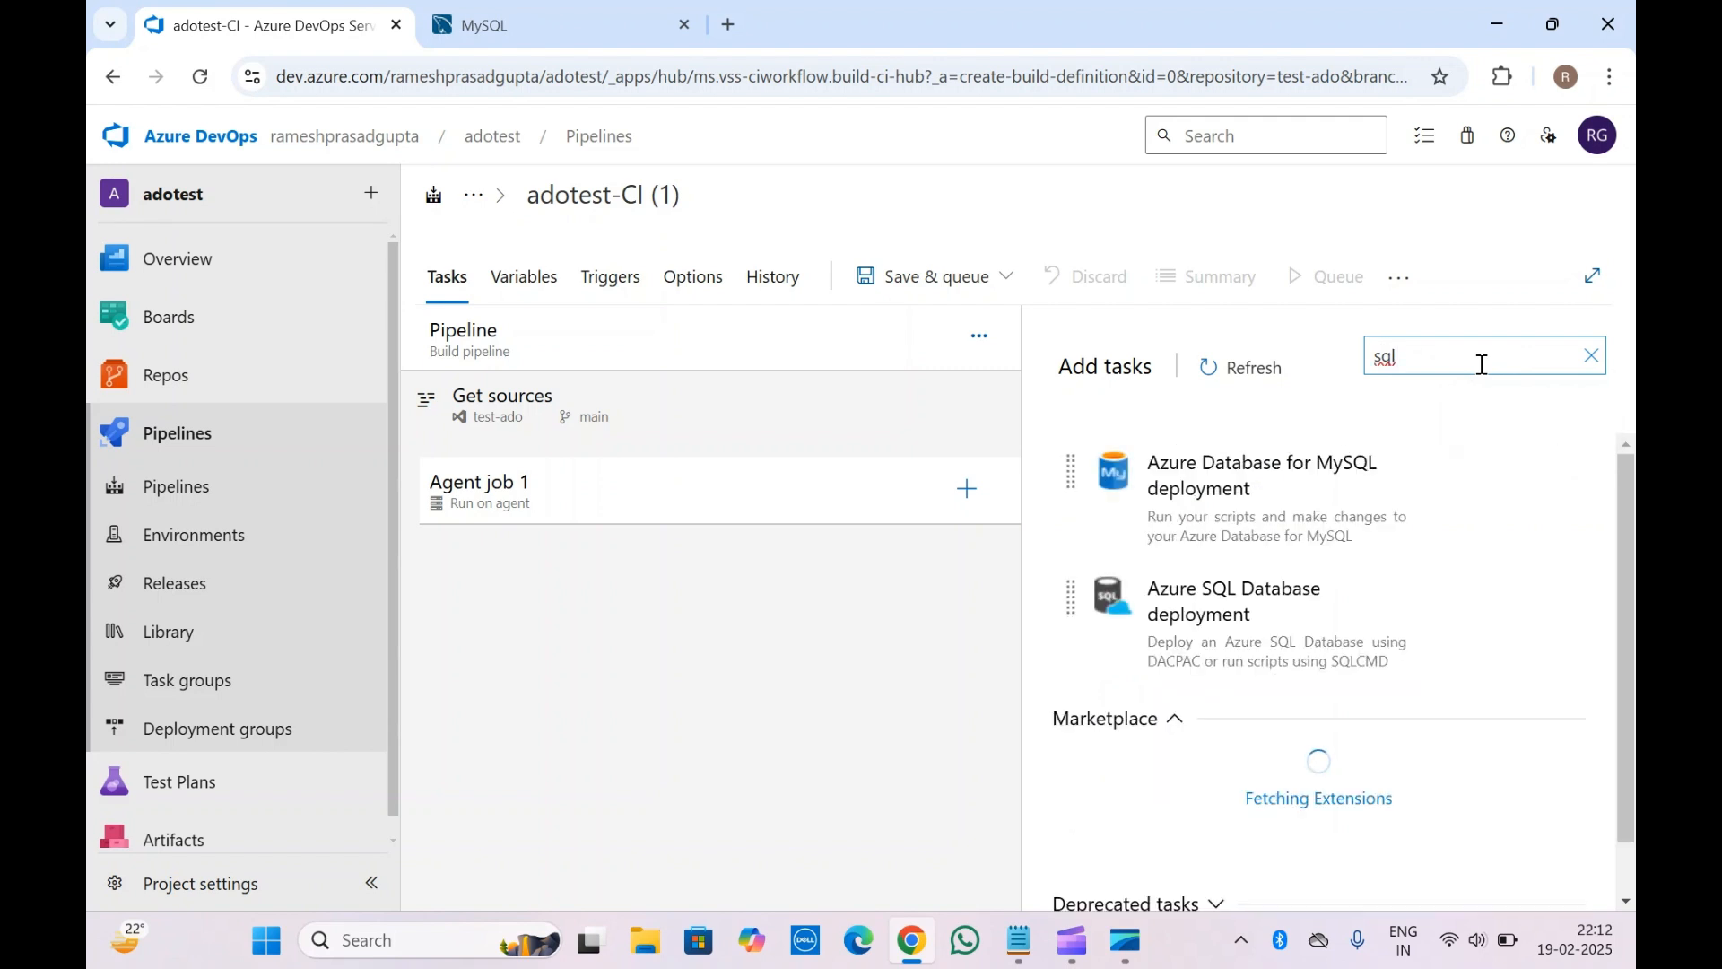
{"action": "mouse_move", "coordinate": [1226, 610]}
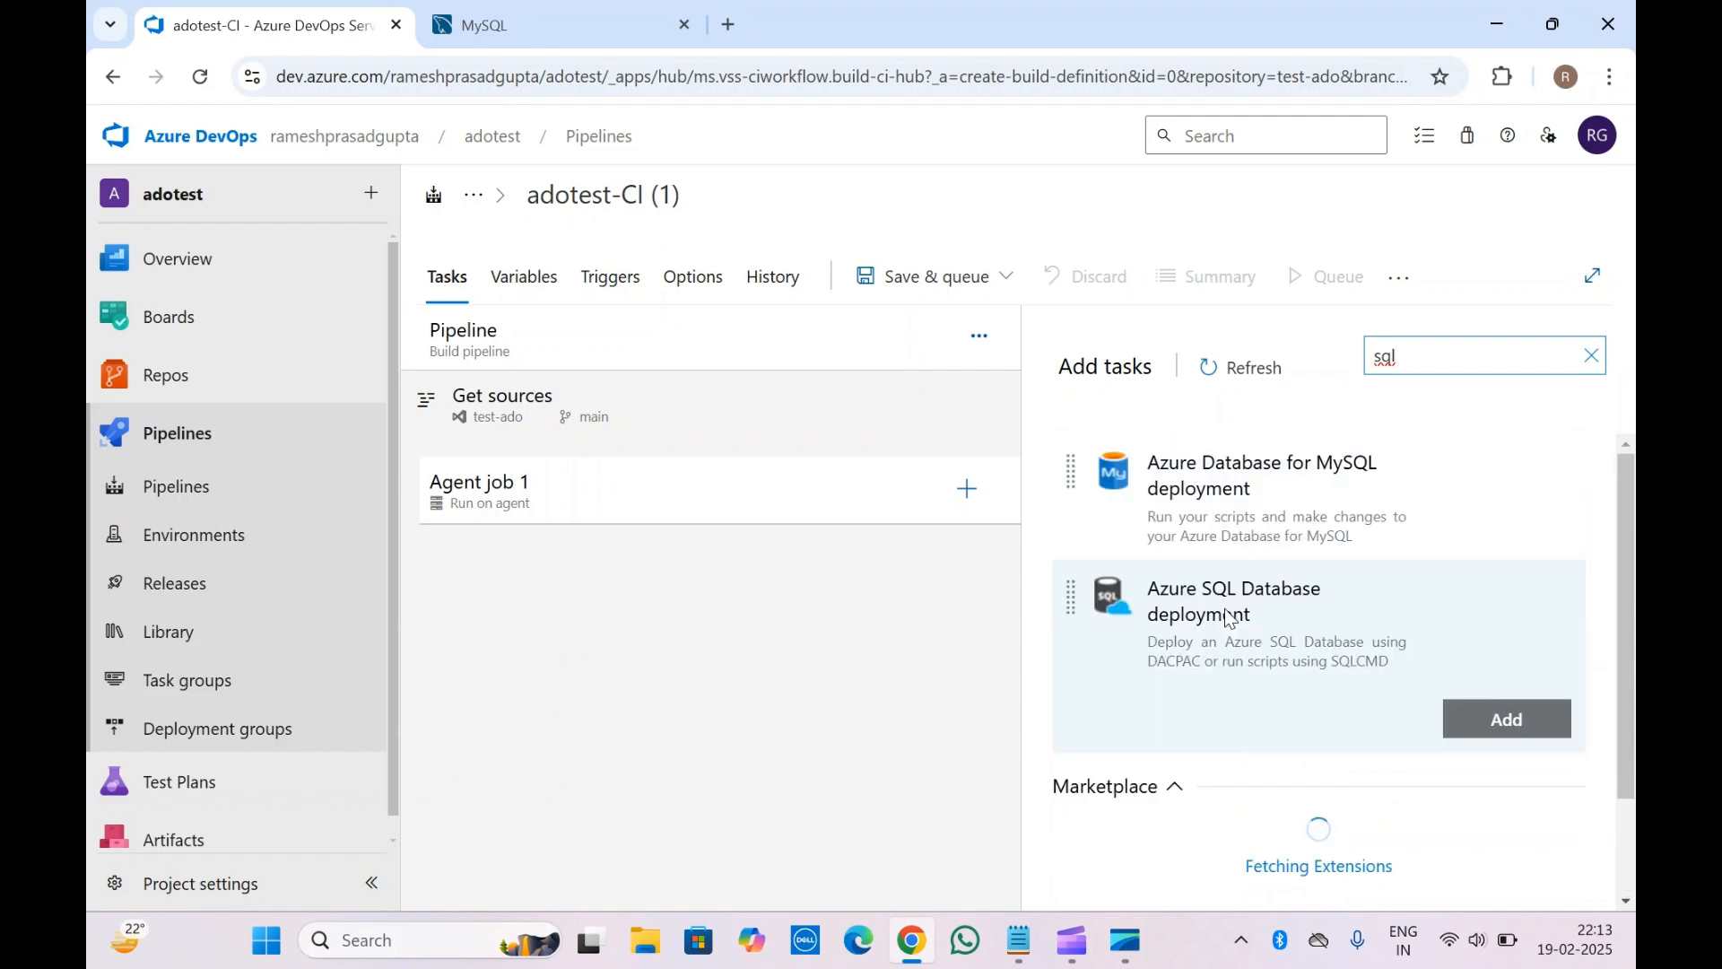
{"action": "mouse_move", "coordinate": [1396, 494]}
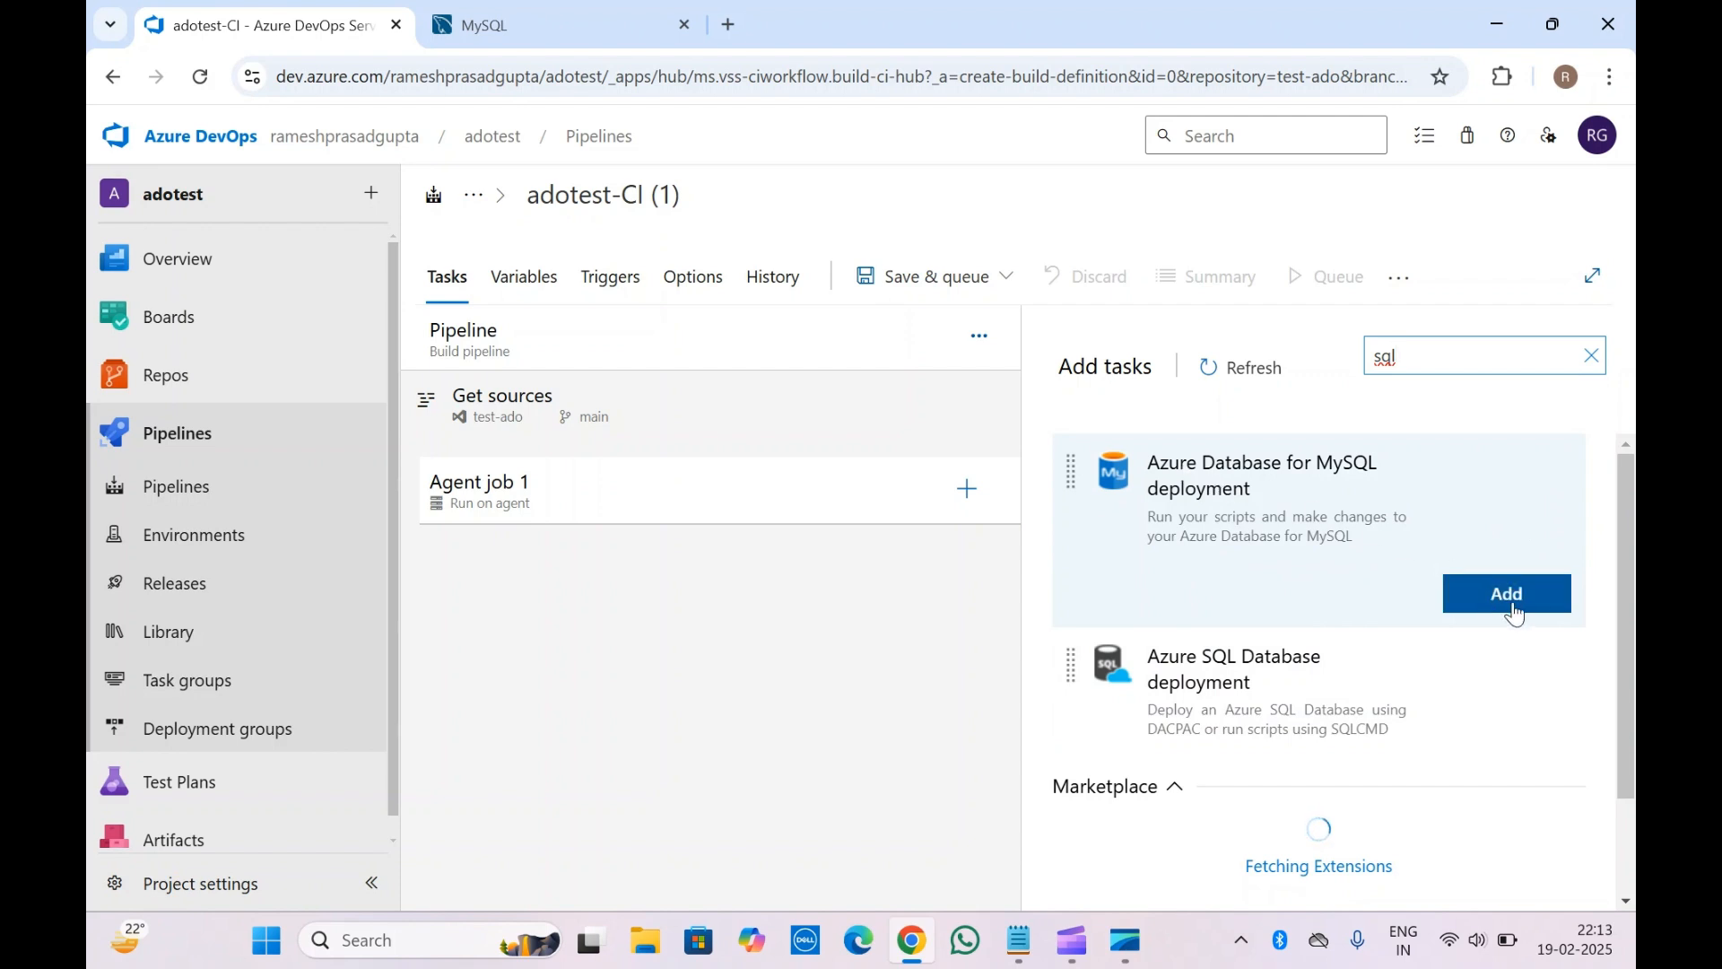
{"action": "left_click", "coordinate": [1514, 610]}
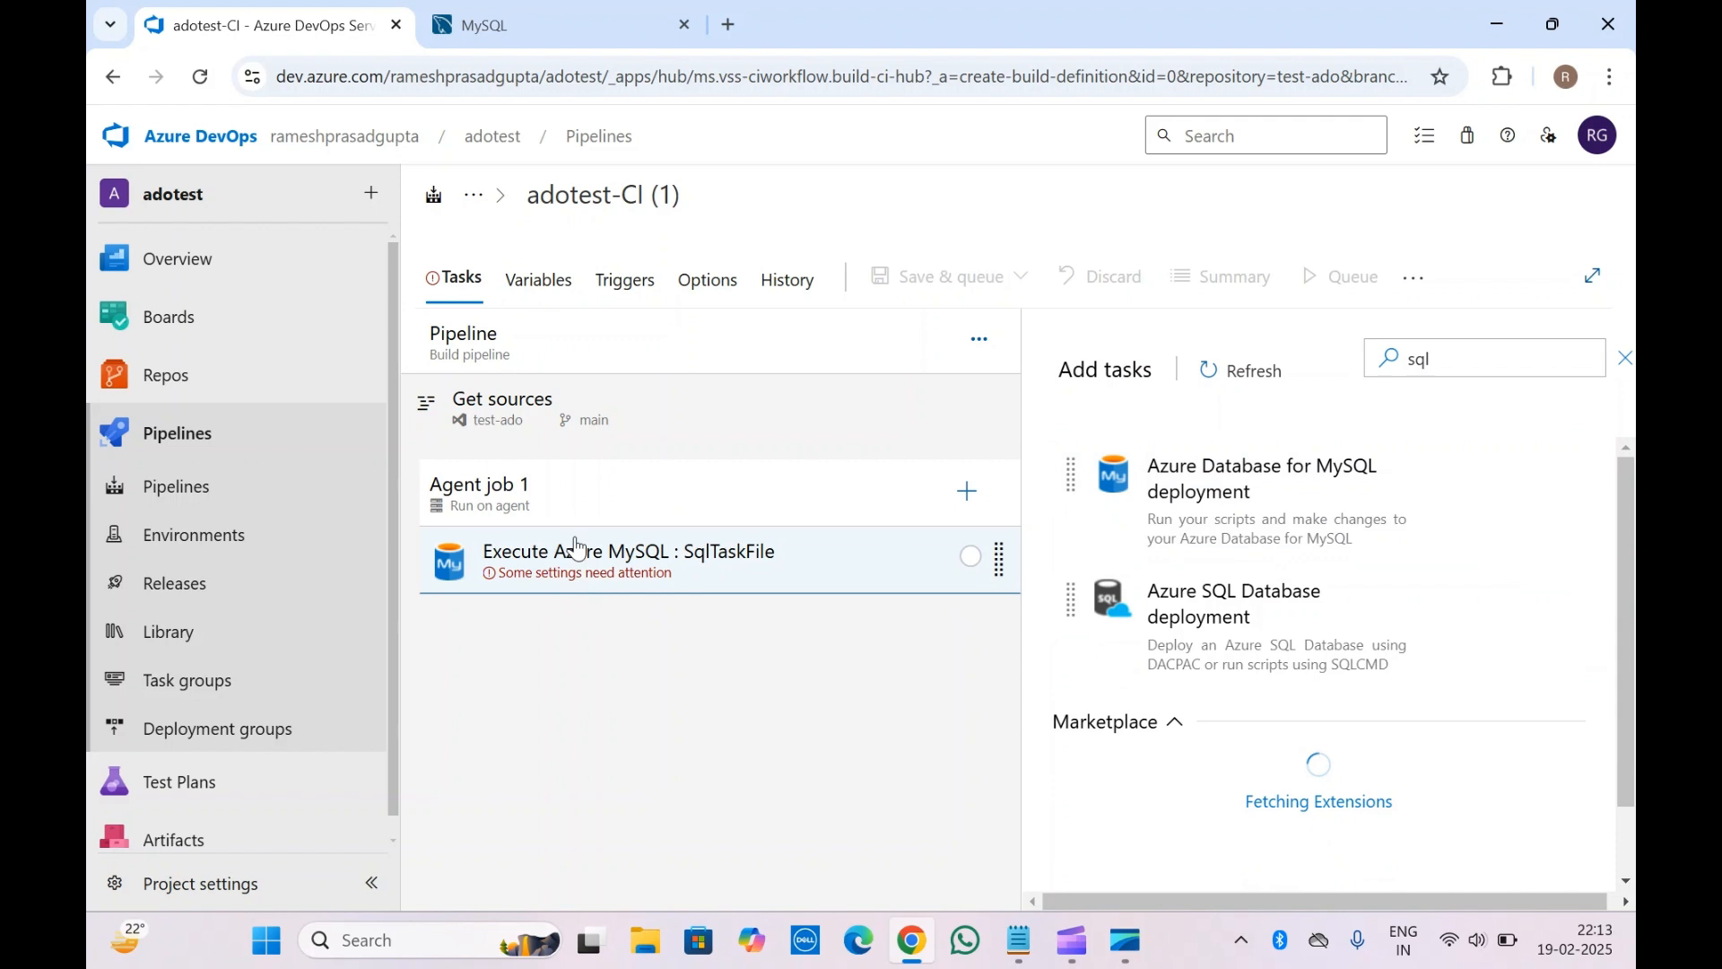
Review the MySQL task's Azure Subscription choices, then open service connection management in a new tab
{"action": "left_click", "coordinate": [576, 549]}
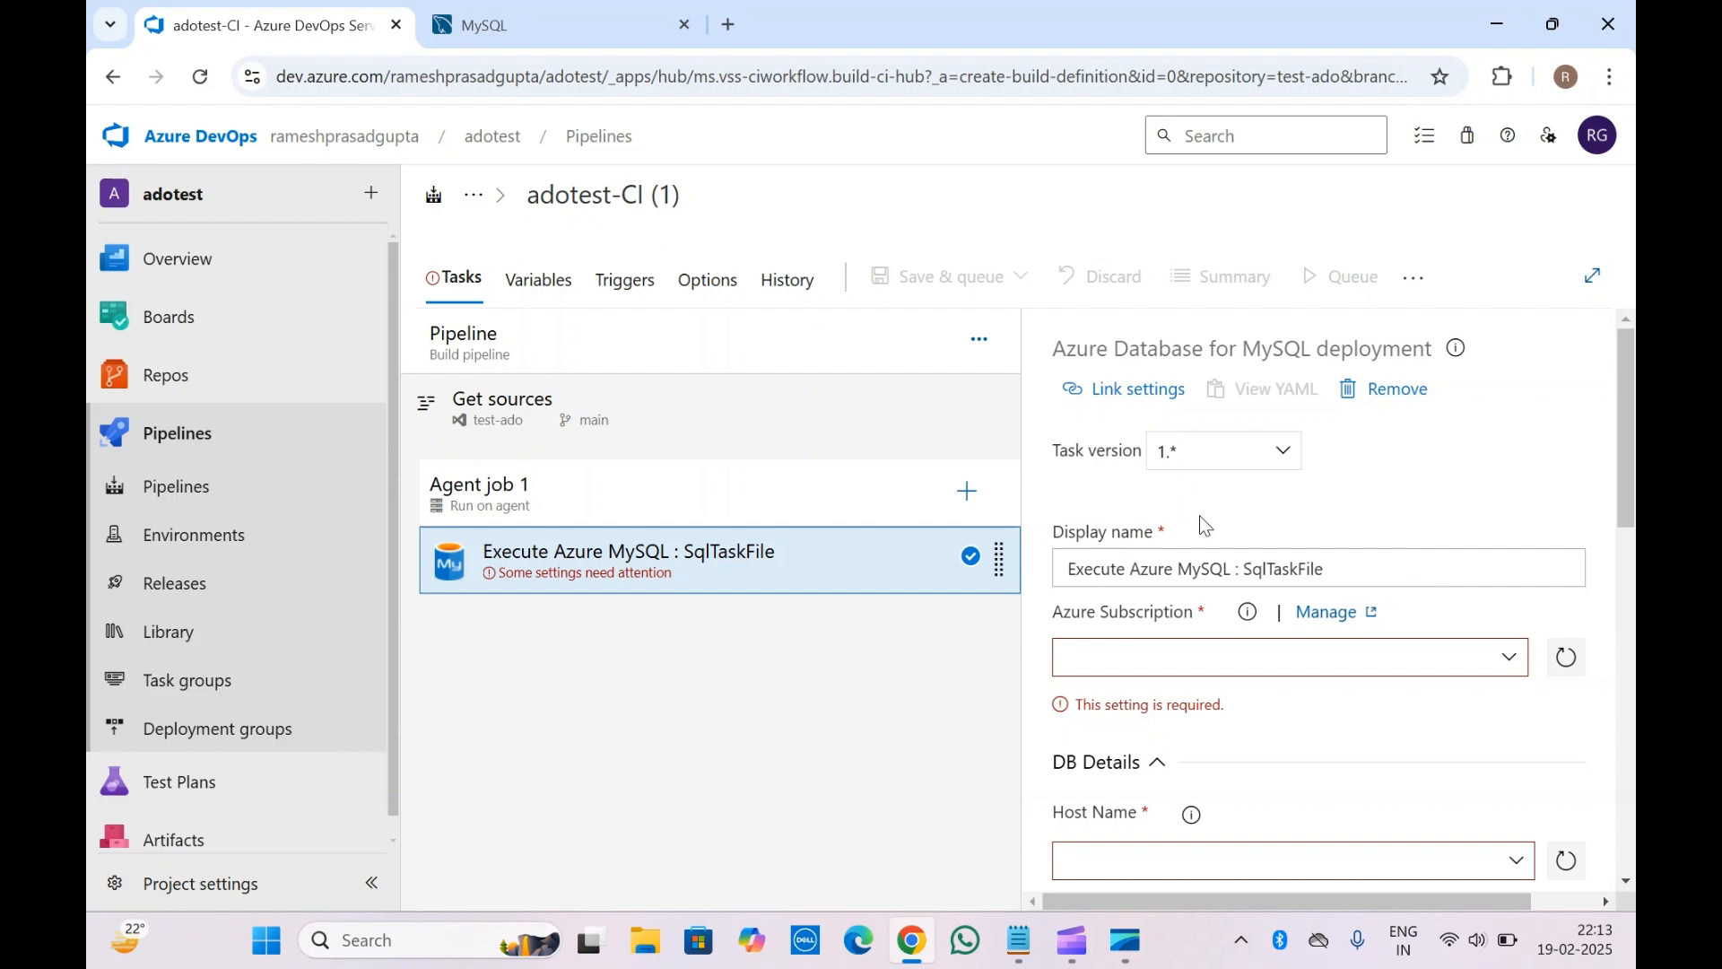
{"action": "scroll", "coordinate": [1203, 527], "scroll_direction": "down", "scroll_amount": 2}
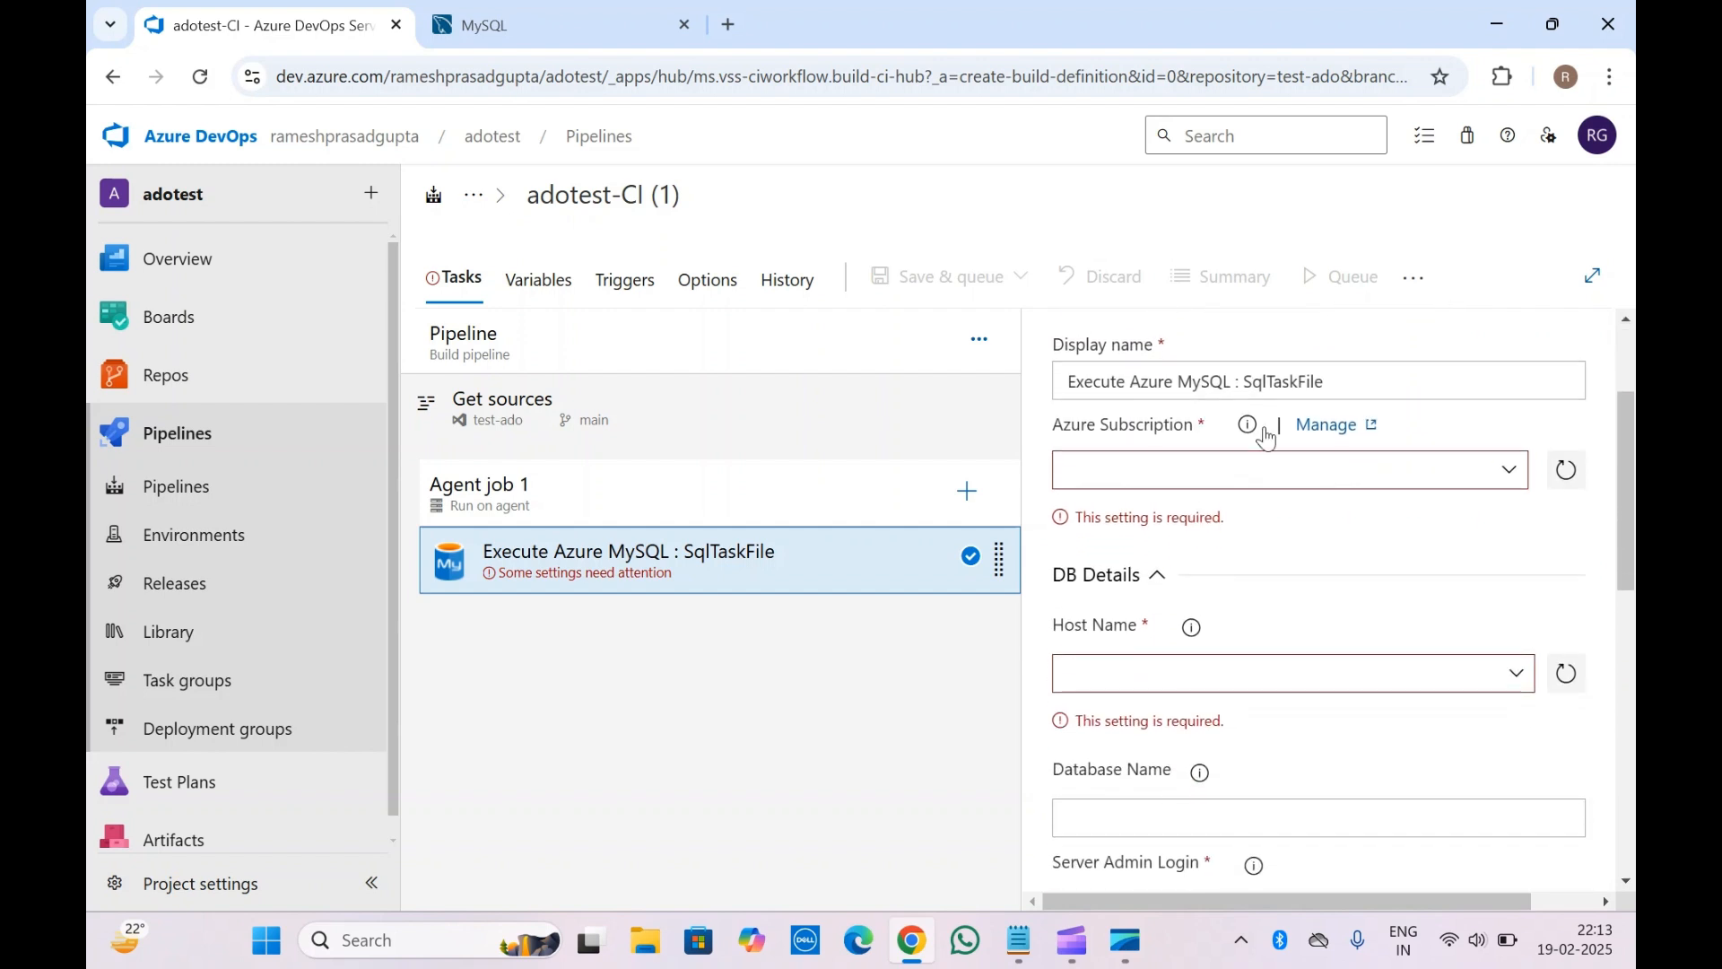
{"action": "scroll", "coordinate": [1310, 379], "scroll_direction": "up", "scroll_amount": 1}
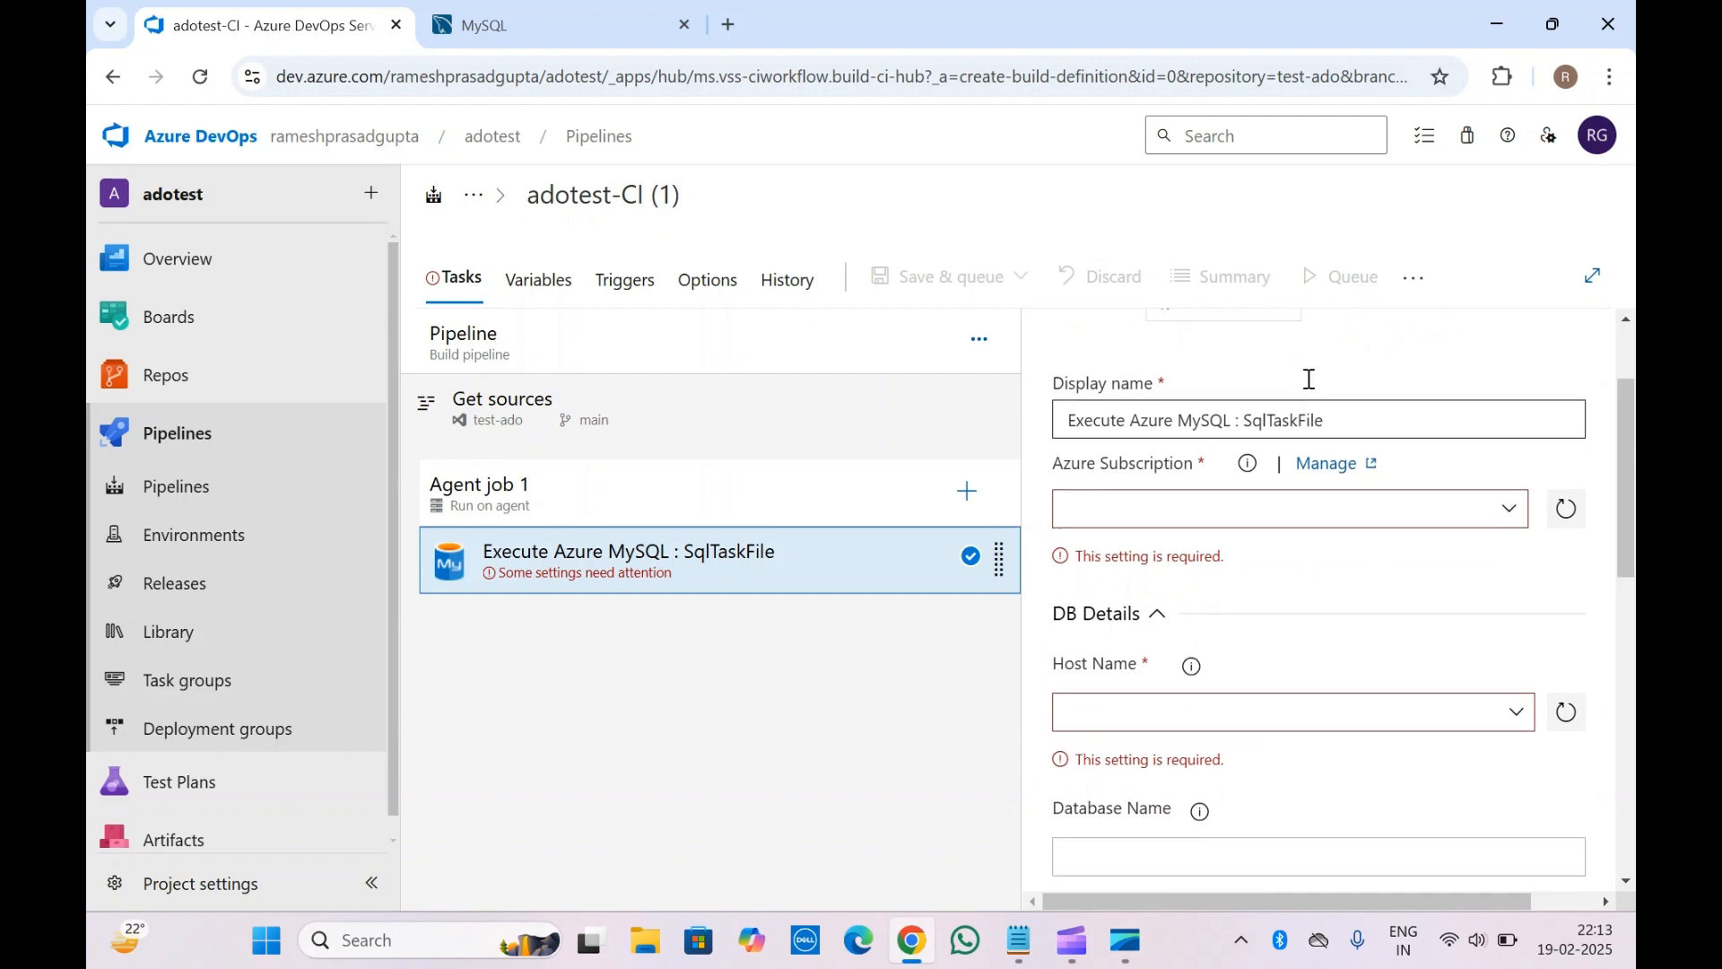
{"action": "left_click", "coordinate": [1510, 520]}
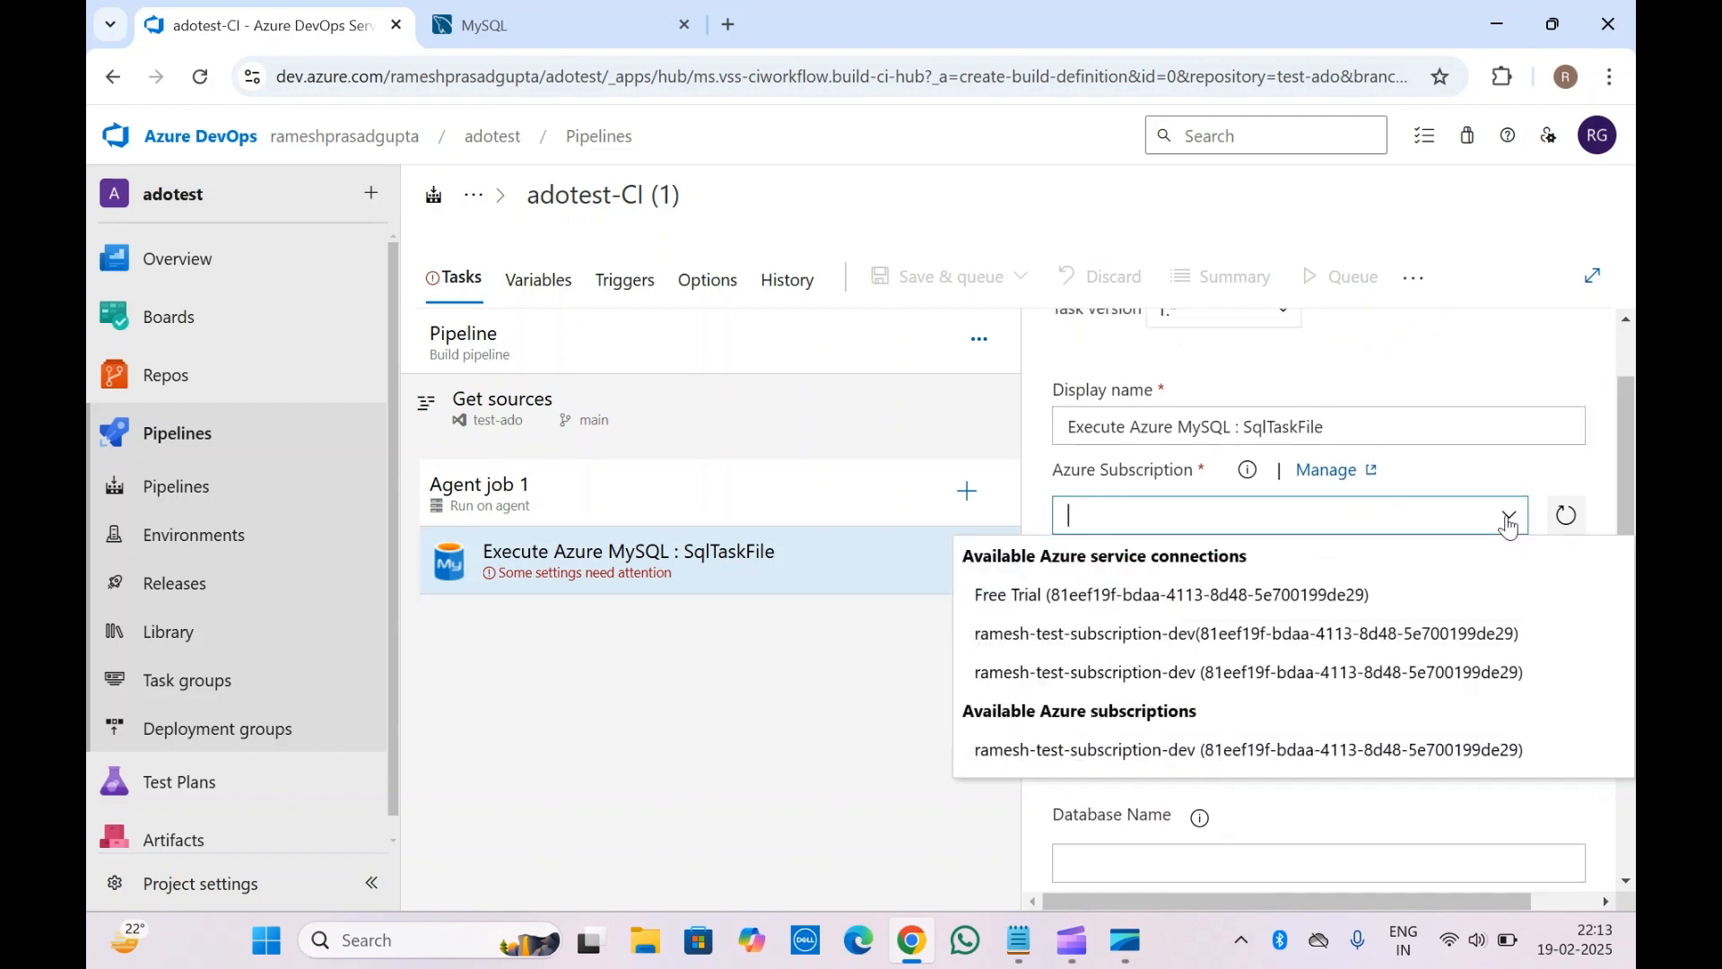
{"action": "left_click", "coordinate": [1108, 473]}
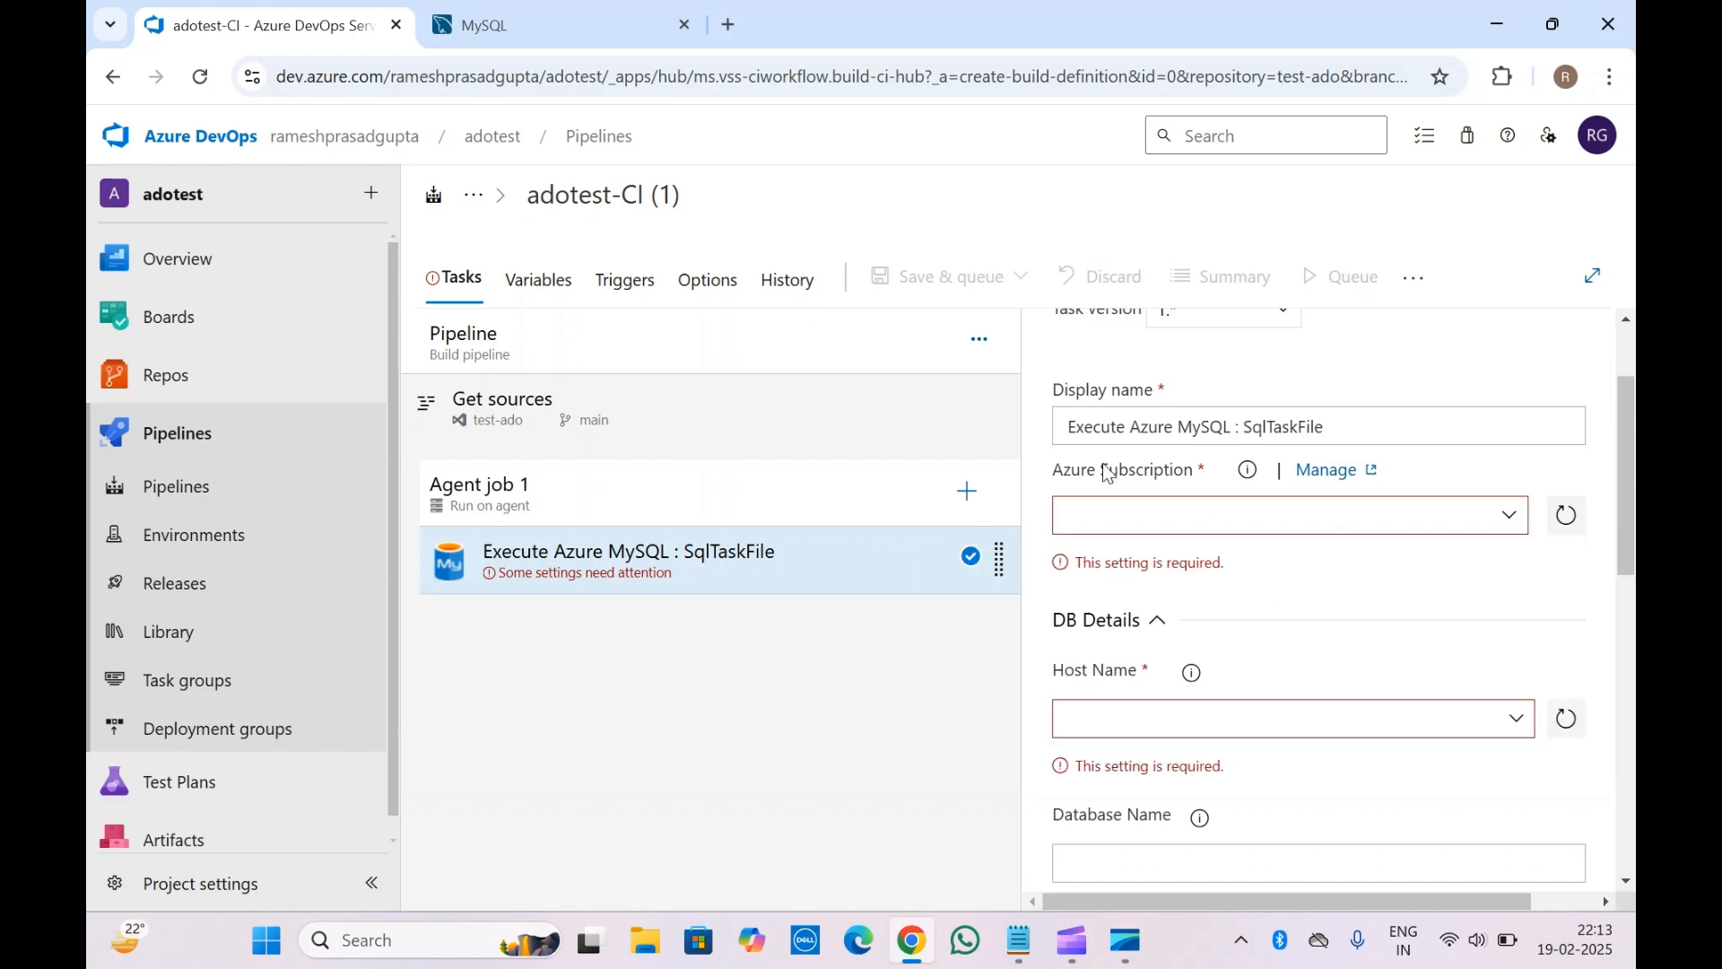
{"action": "left_click", "coordinate": [1322, 478]}
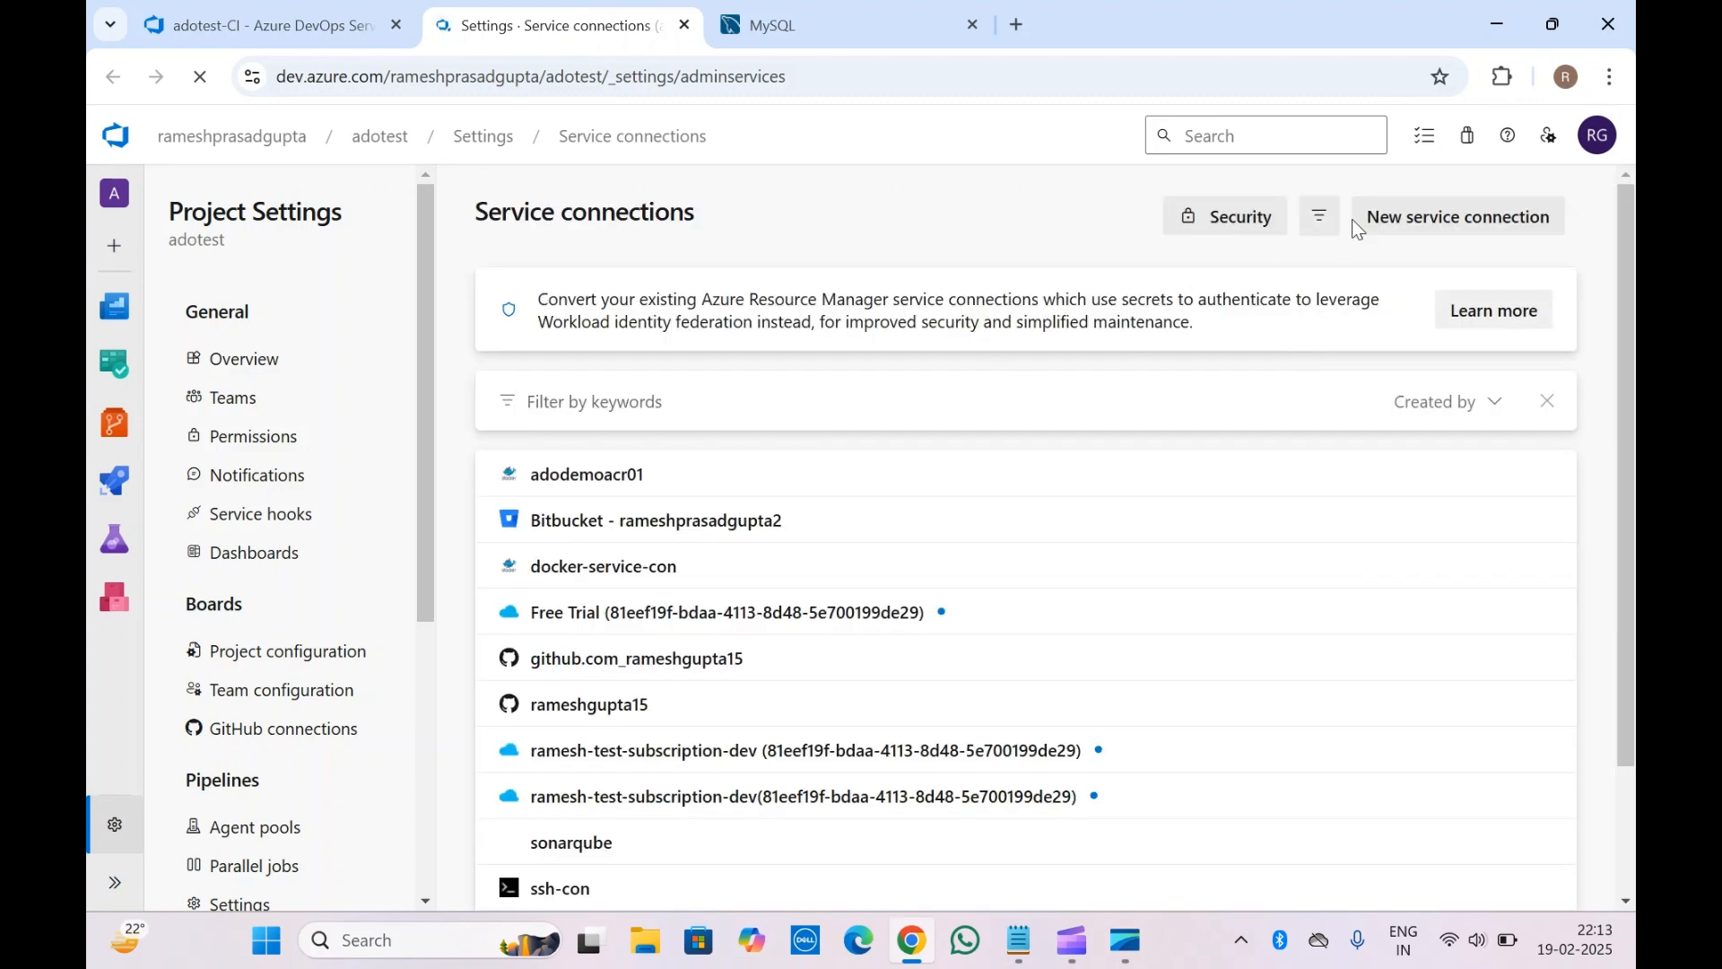
Look over a new Azure Resource Manager service connection form, then close it unsaved
{"action": "left_click", "coordinate": [1427, 225]}
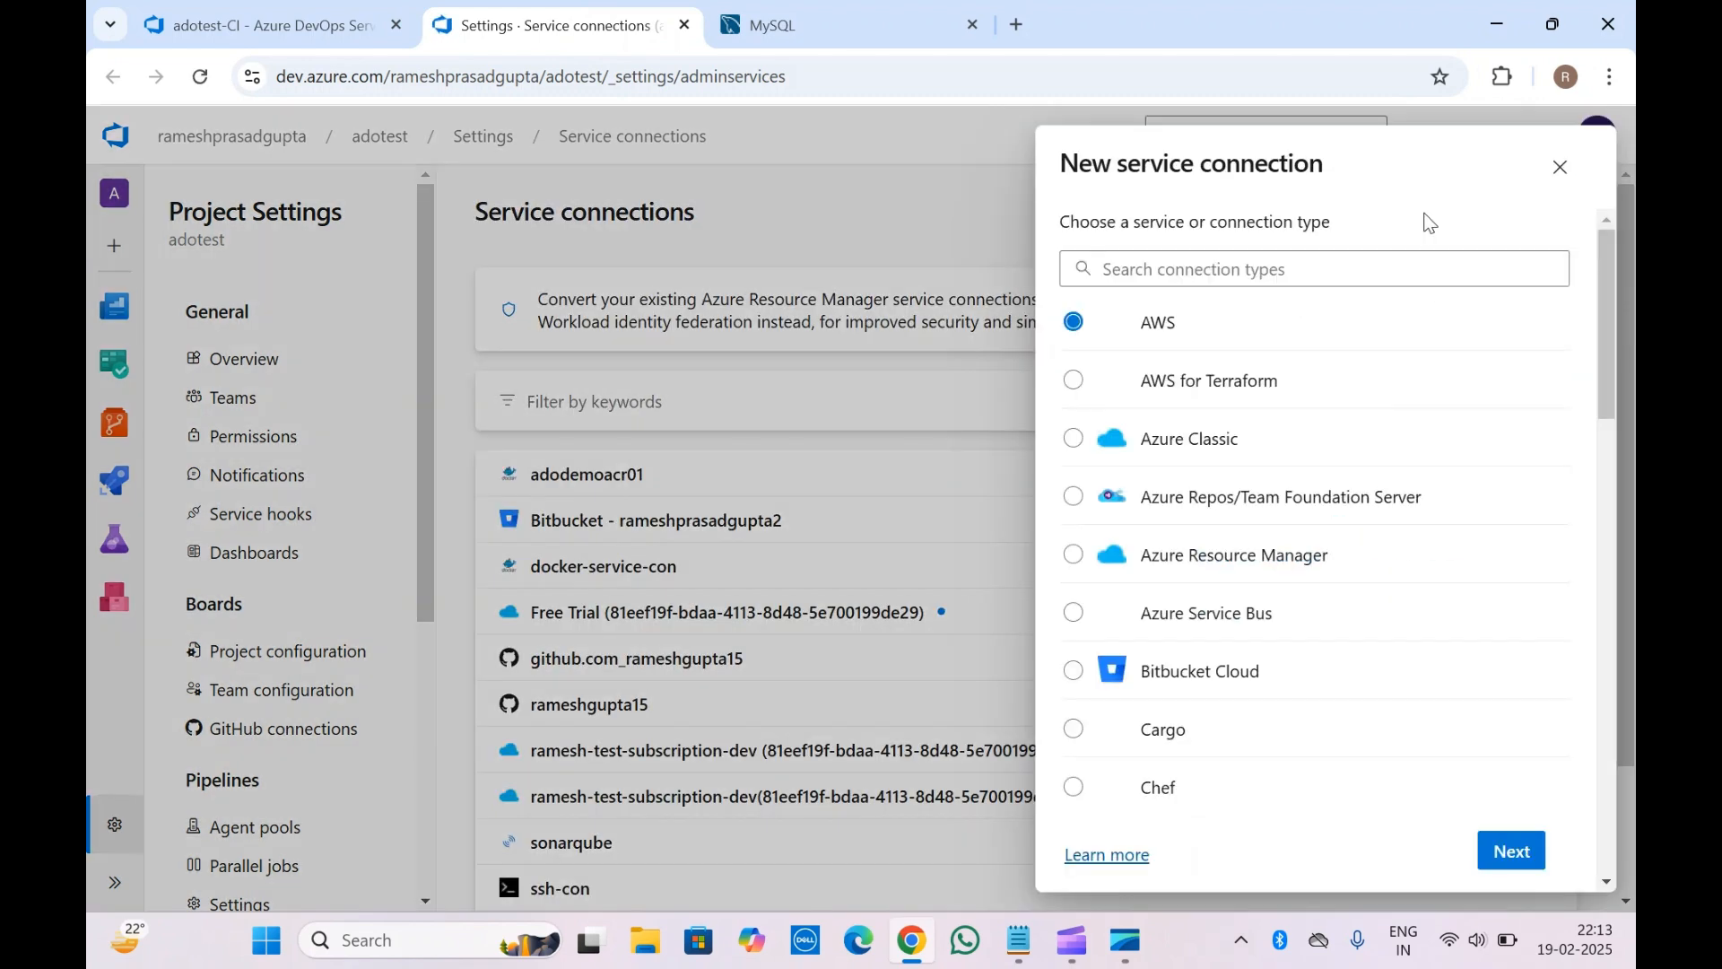
{"action": "scroll", "coordinate": [1203, 436], "scroll_direction": "down", "scroll_amount": 3}
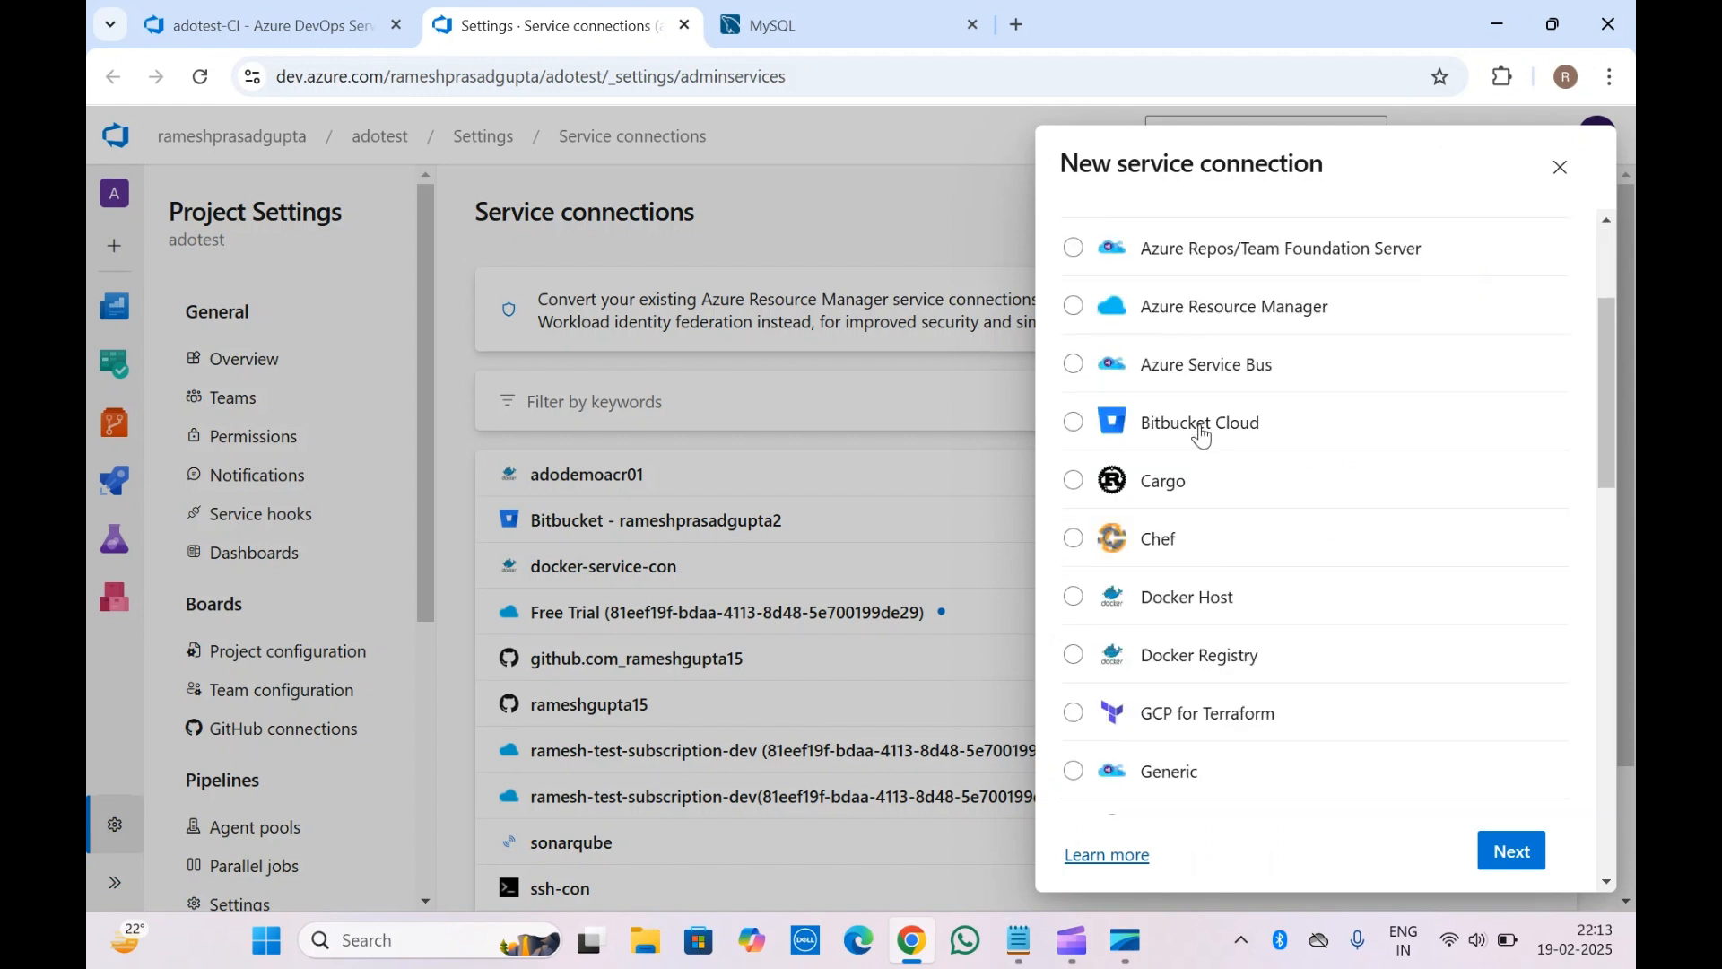
{"action": "scroll", "coordinate": [1203, 435], "scroll_direction": "up", "scroll_amount": 3}
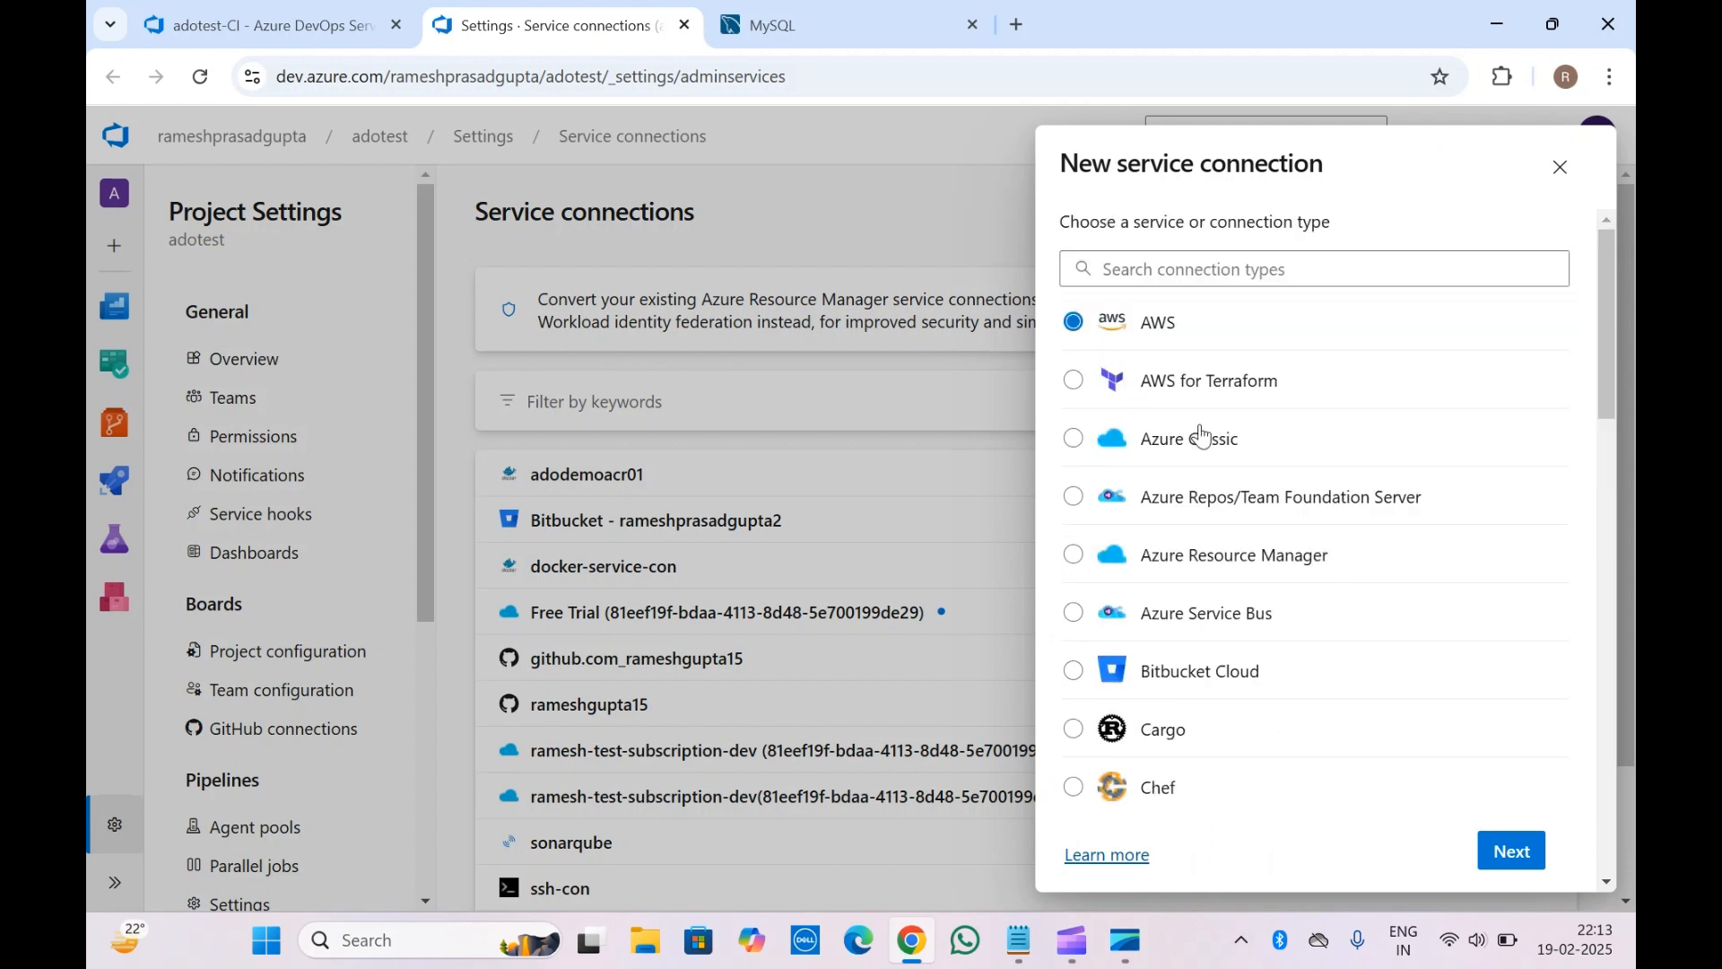
{"action": "left_click", "coordinate": [1213, 560]}
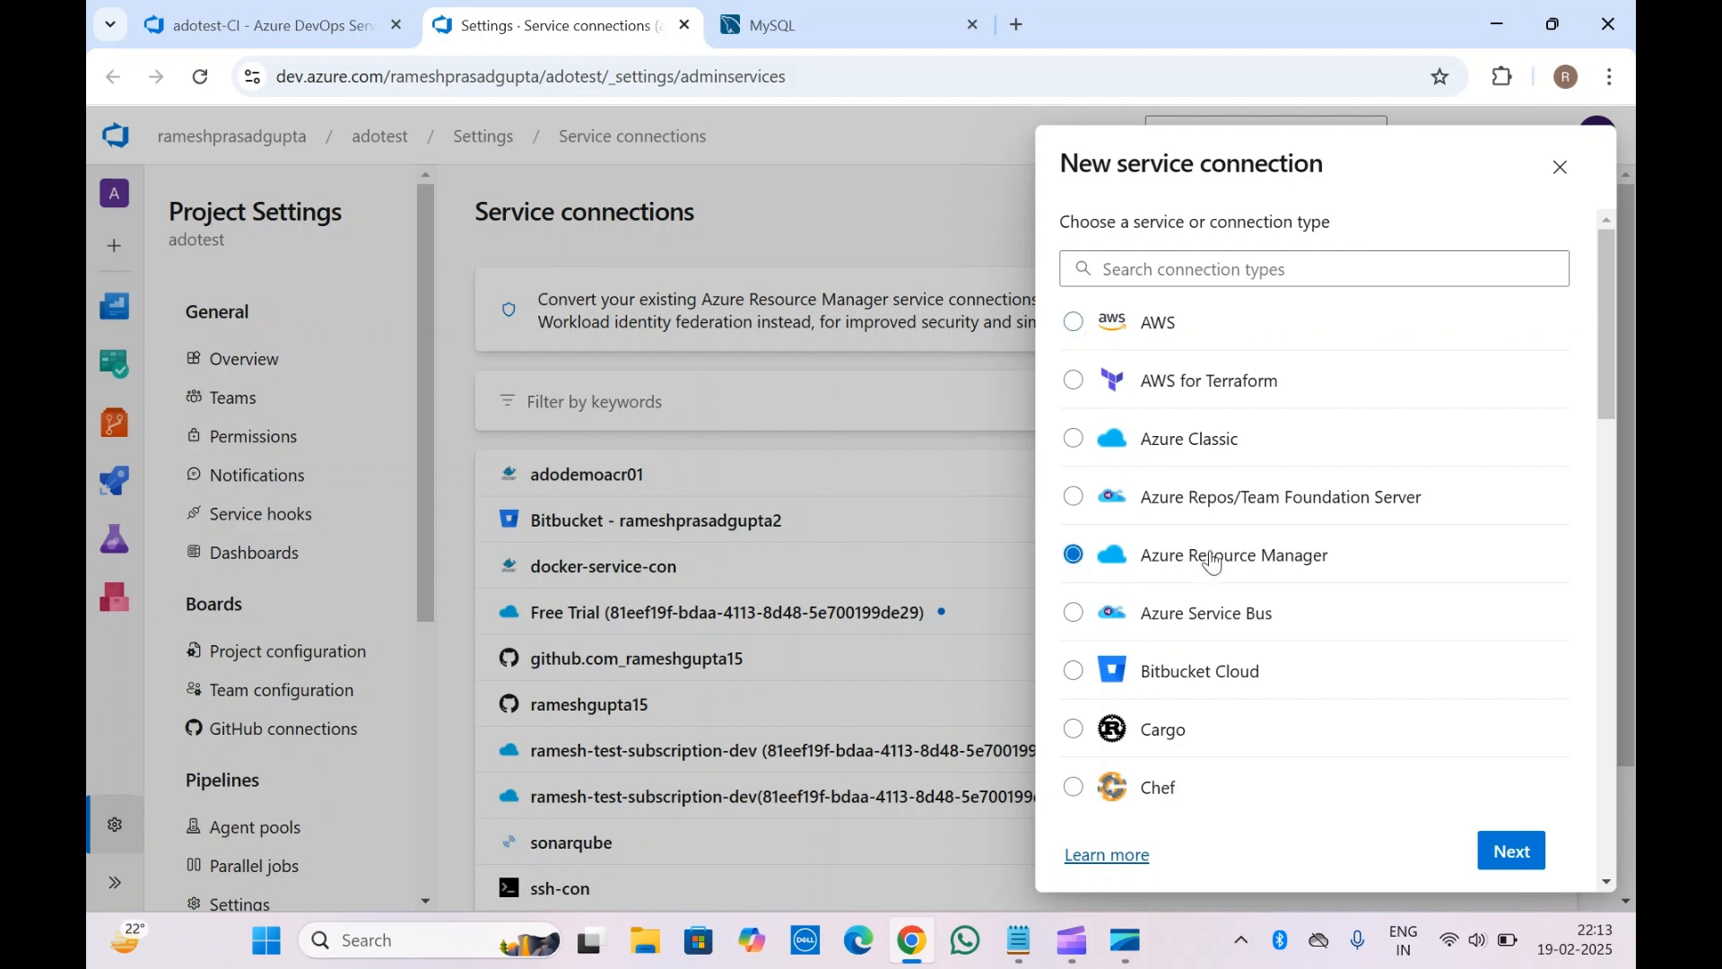
{"action": "left_click", "coordinate": [1520, 852]}
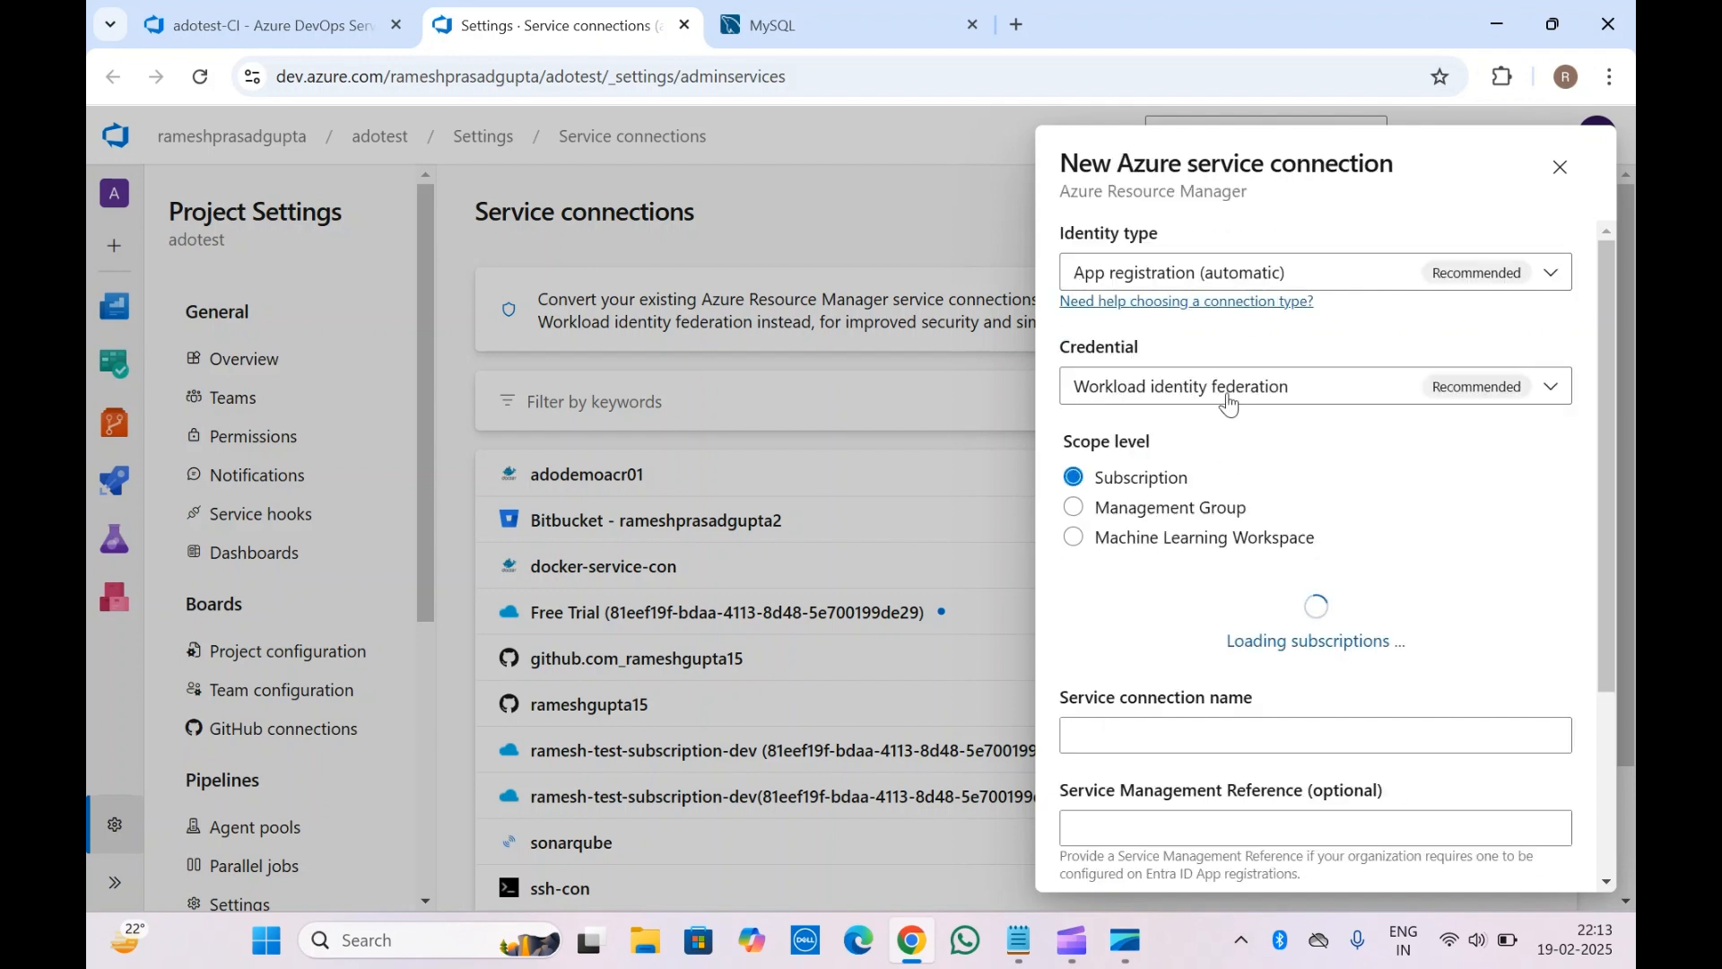
{"action": "scroll", "coordinate": [1229, 403], "scroll_direction": "down", "scroll_amount": 3}
{"action": "scroll", "coordinate": [1229, 404], "scroll_direction": "up", "scroll_amount": 3}
{"action": "scroll", "coordinate": [1265, 507], "scroll_direction": "down", "scroll_amount": 3}
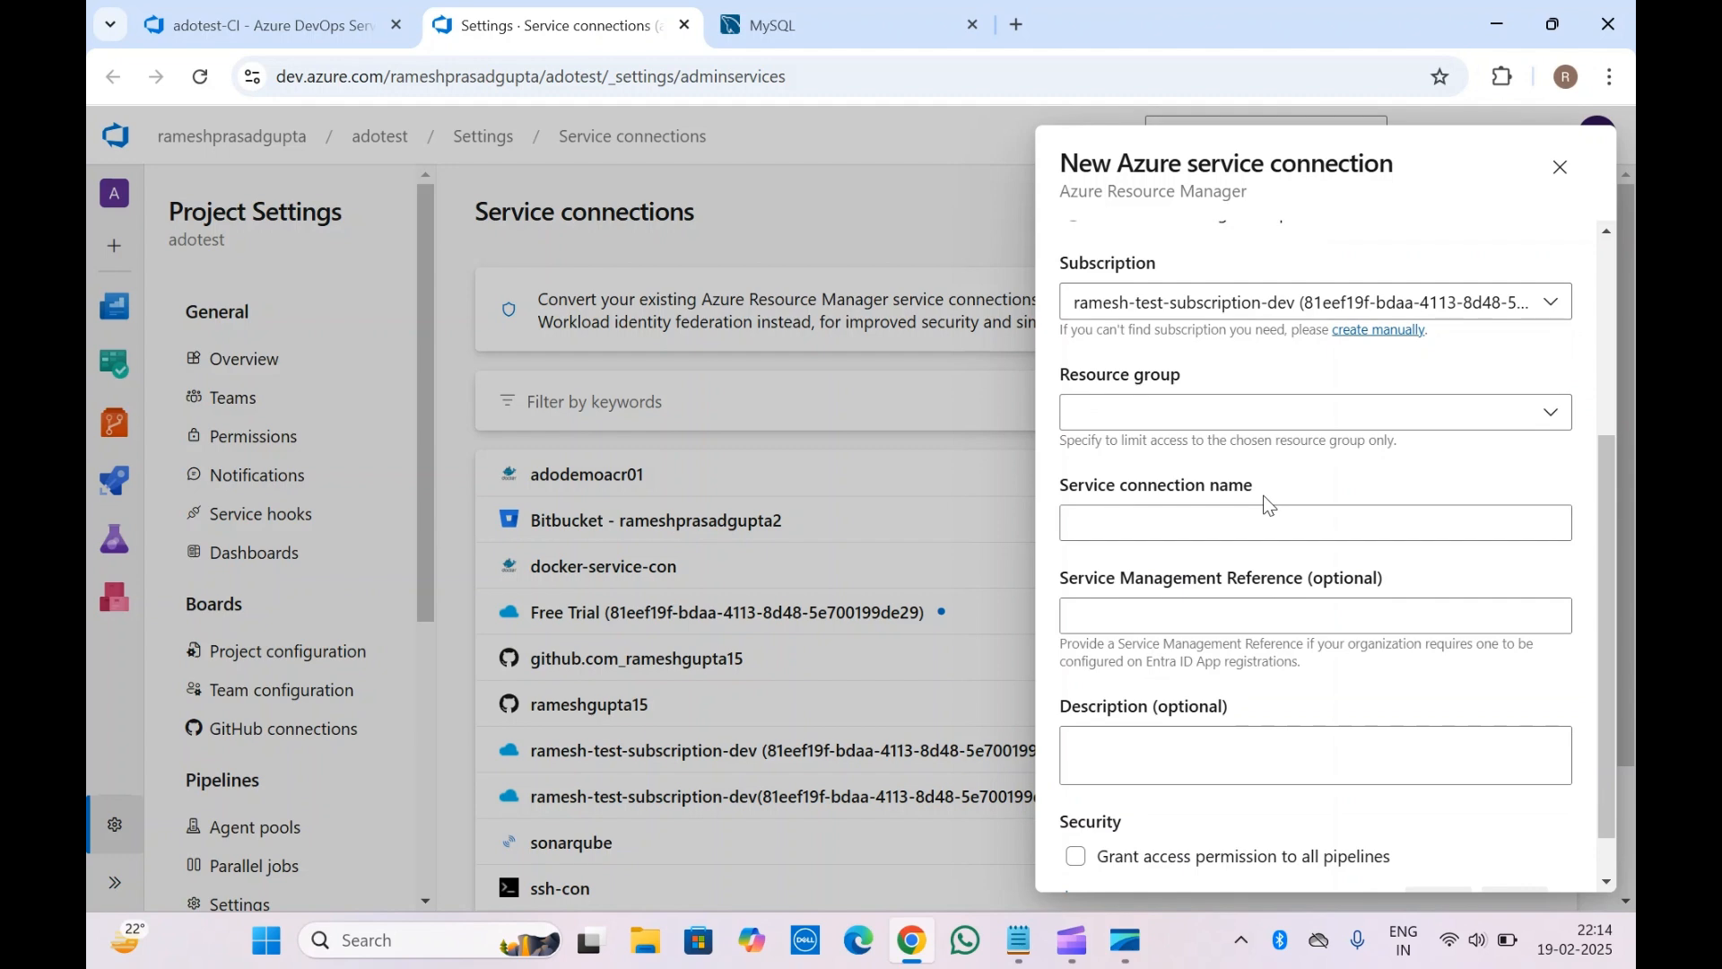
{"action": "left_click", "coordinate": [1561, 167]}
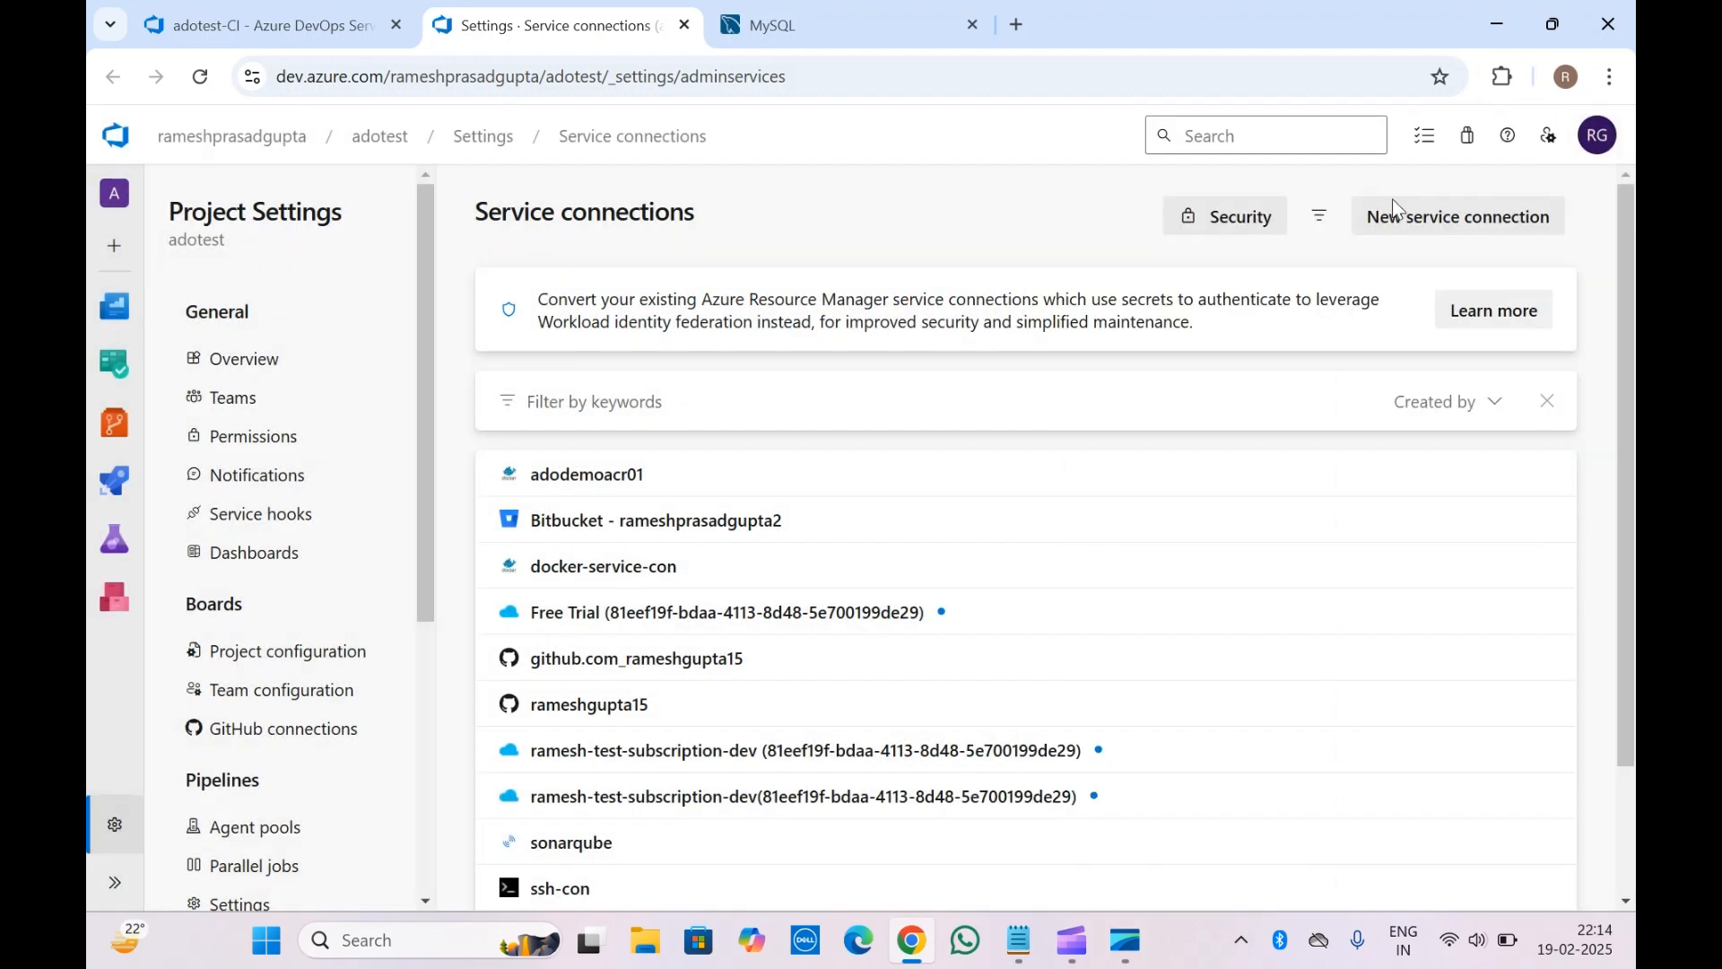
In adotest-CI, set the MySQL task's Azure Subscription to the dev test subscription connection
{"action": "left_click", "coordinate": [395, 9]}
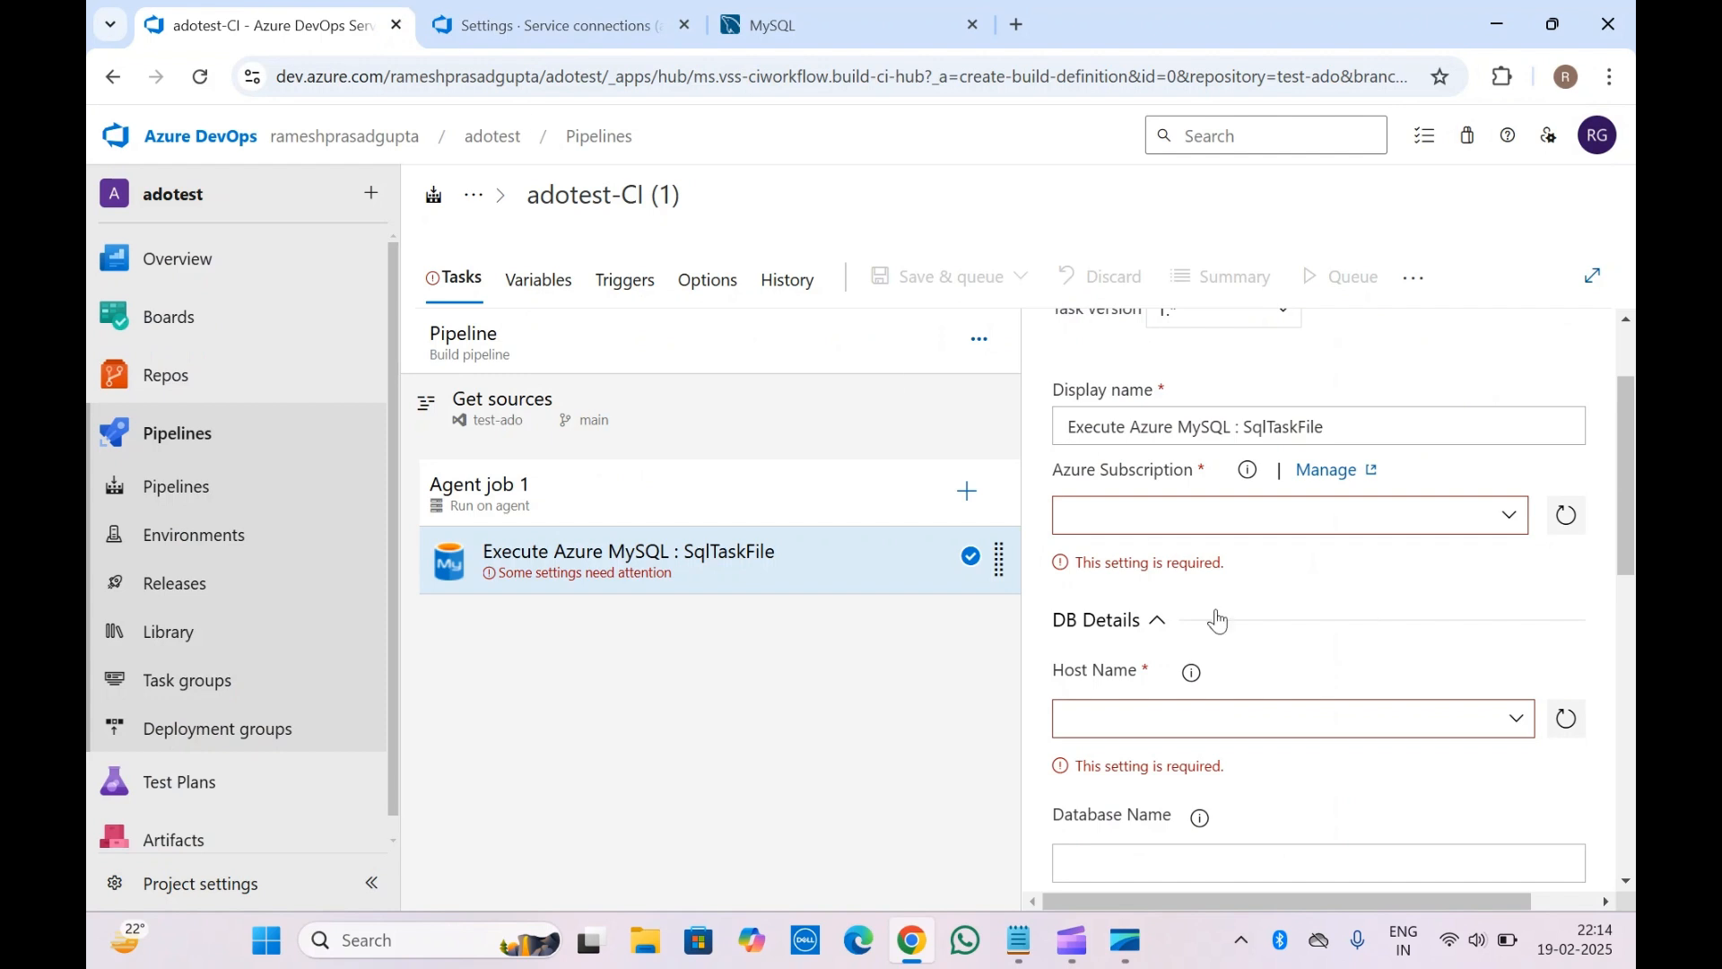
{"action": "scroll", "coordinate": [1216, 617], "scroll_direction": "down", "scroll_amount": 1}
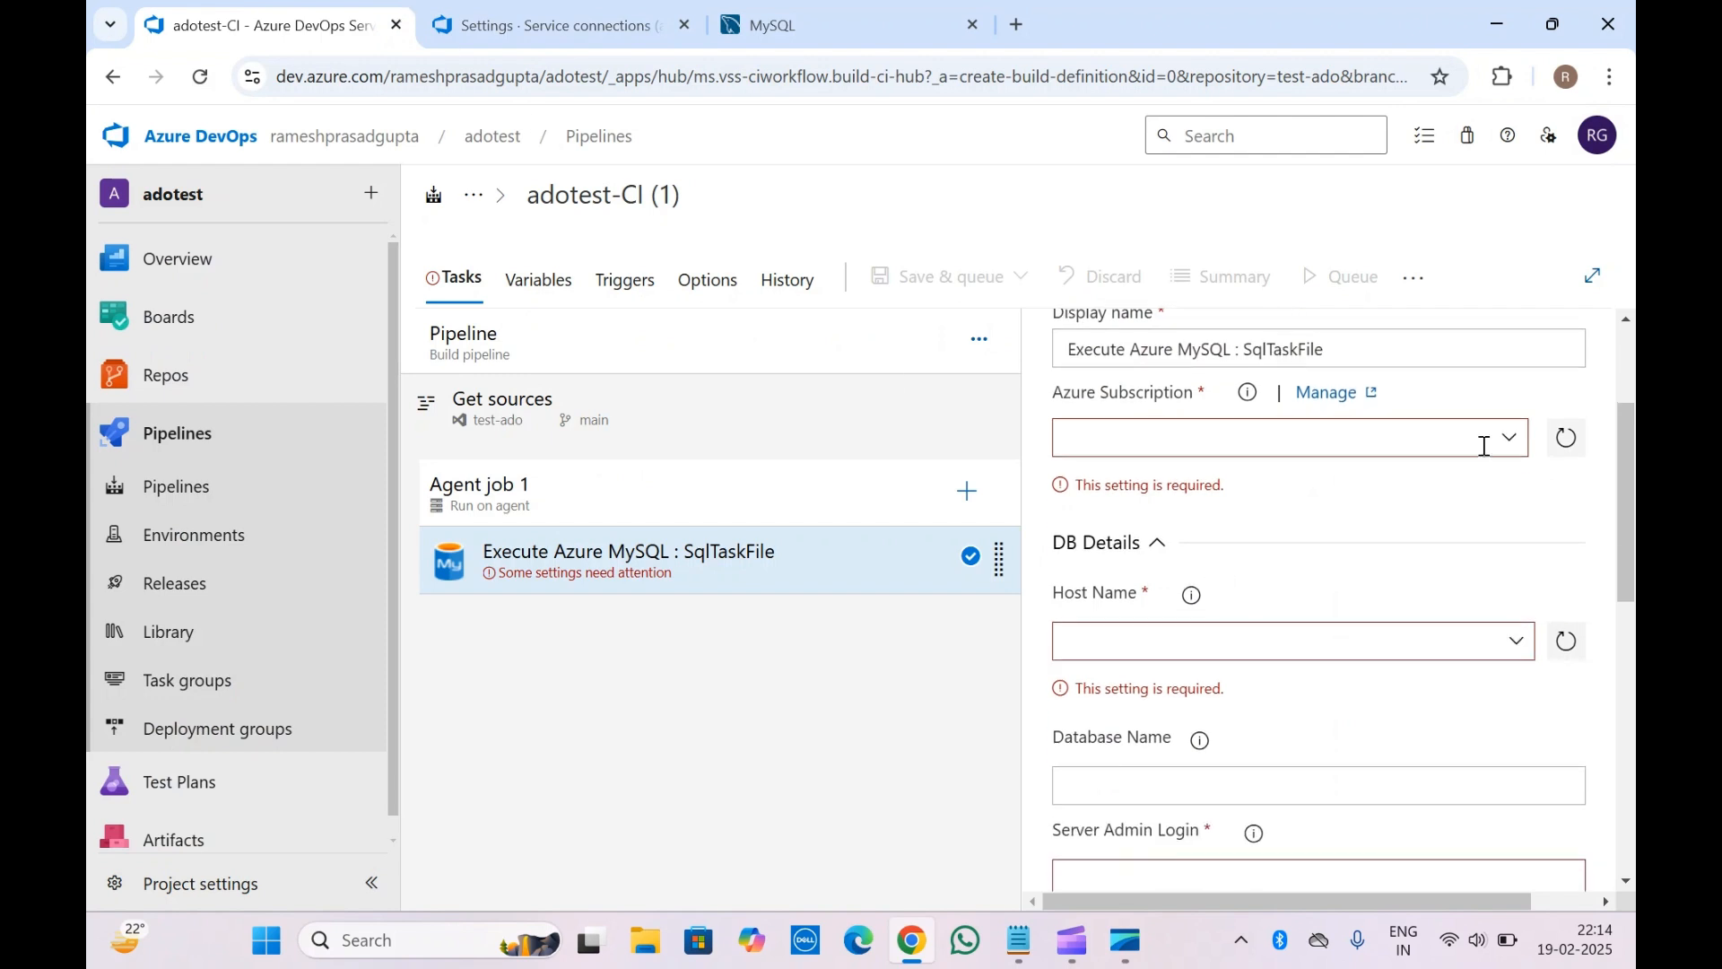
{"action": "left_click", "coordinate": [1512, 455]}
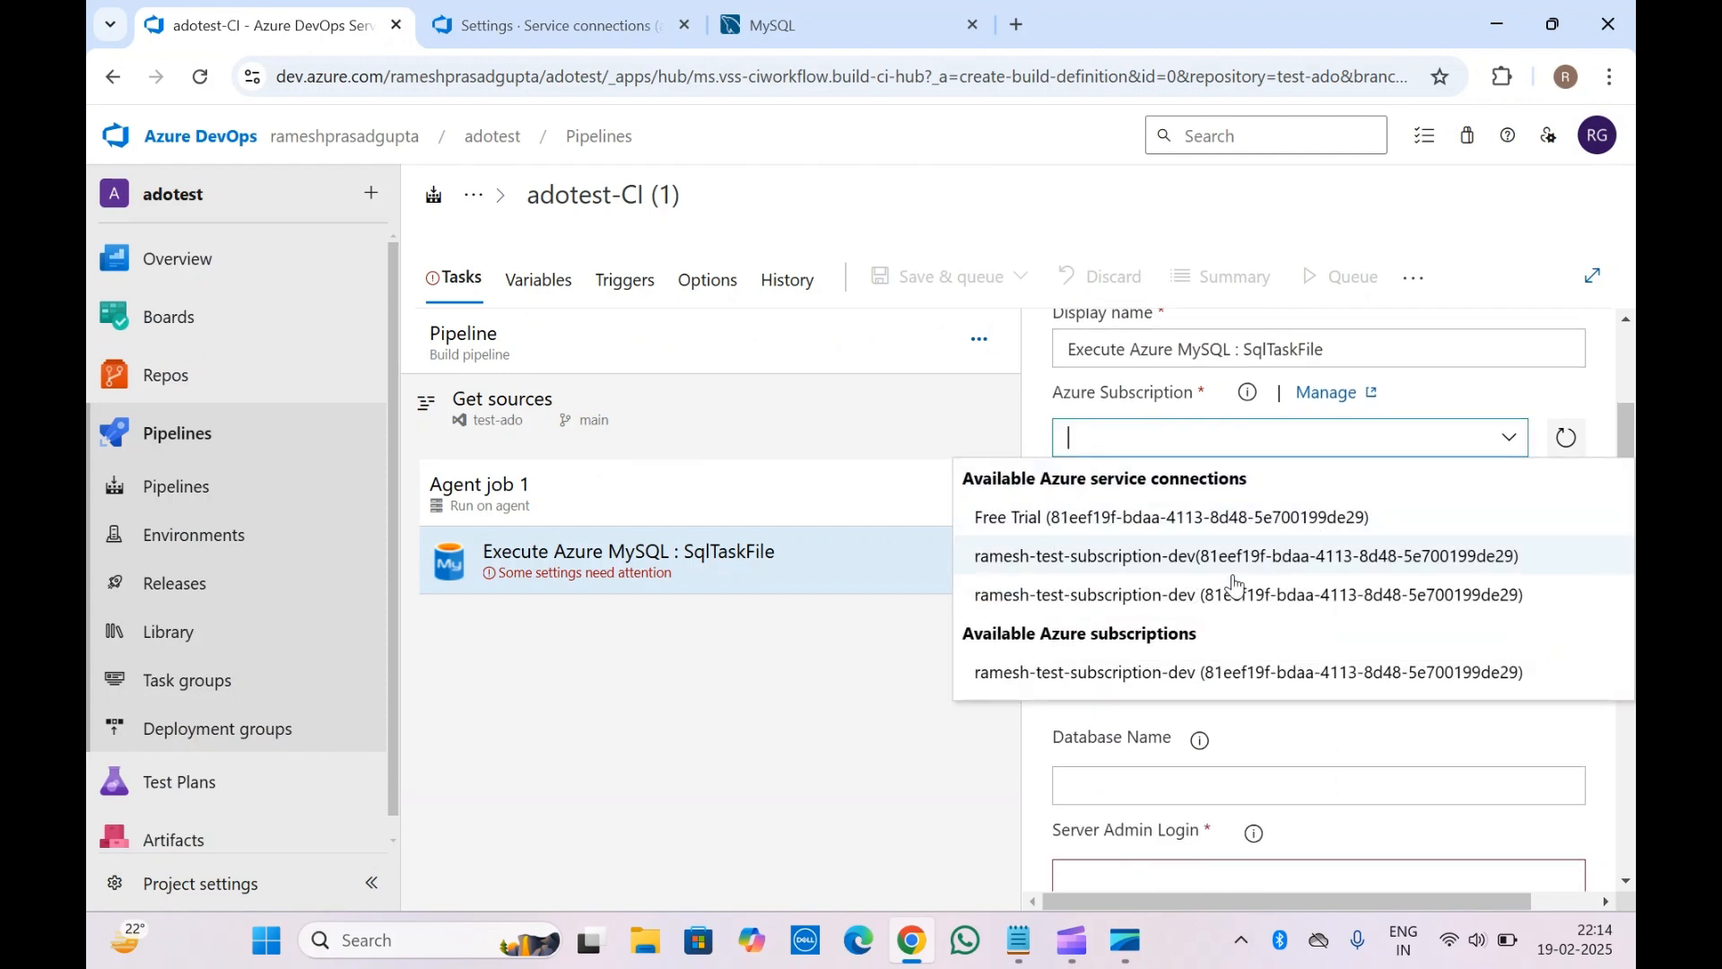
{"action": "left_click", "coordinate": [1179, 563]}
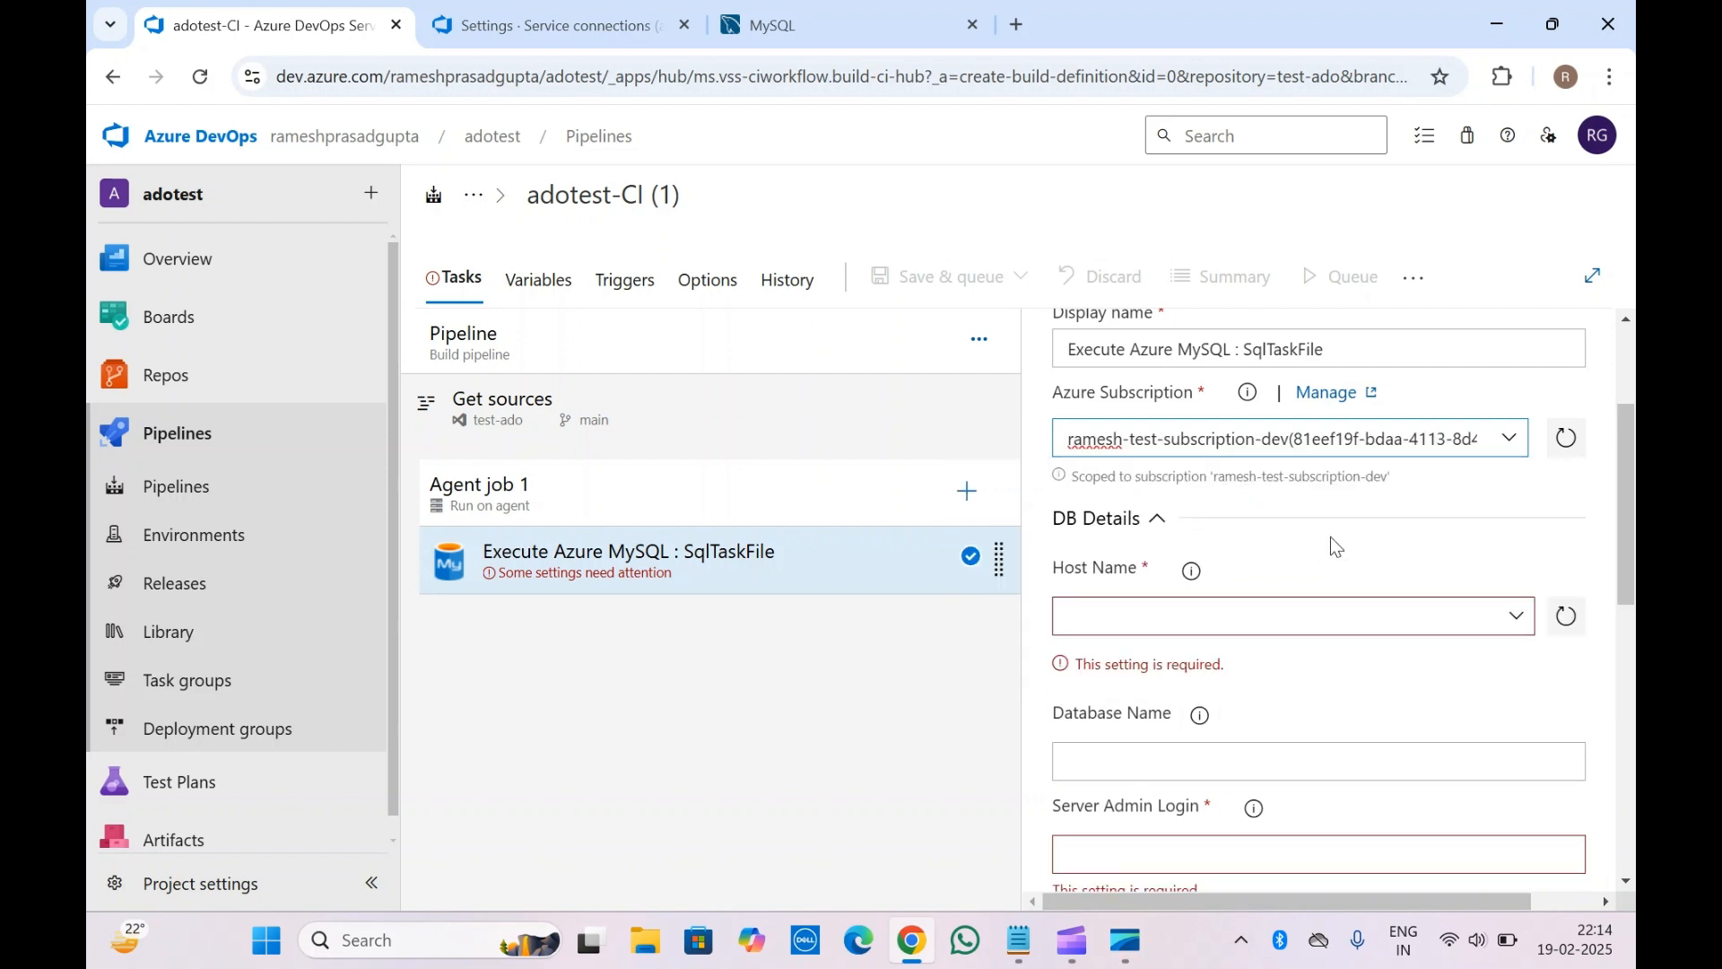
{"action": "left_click", "coordinate": [1296, 538]}
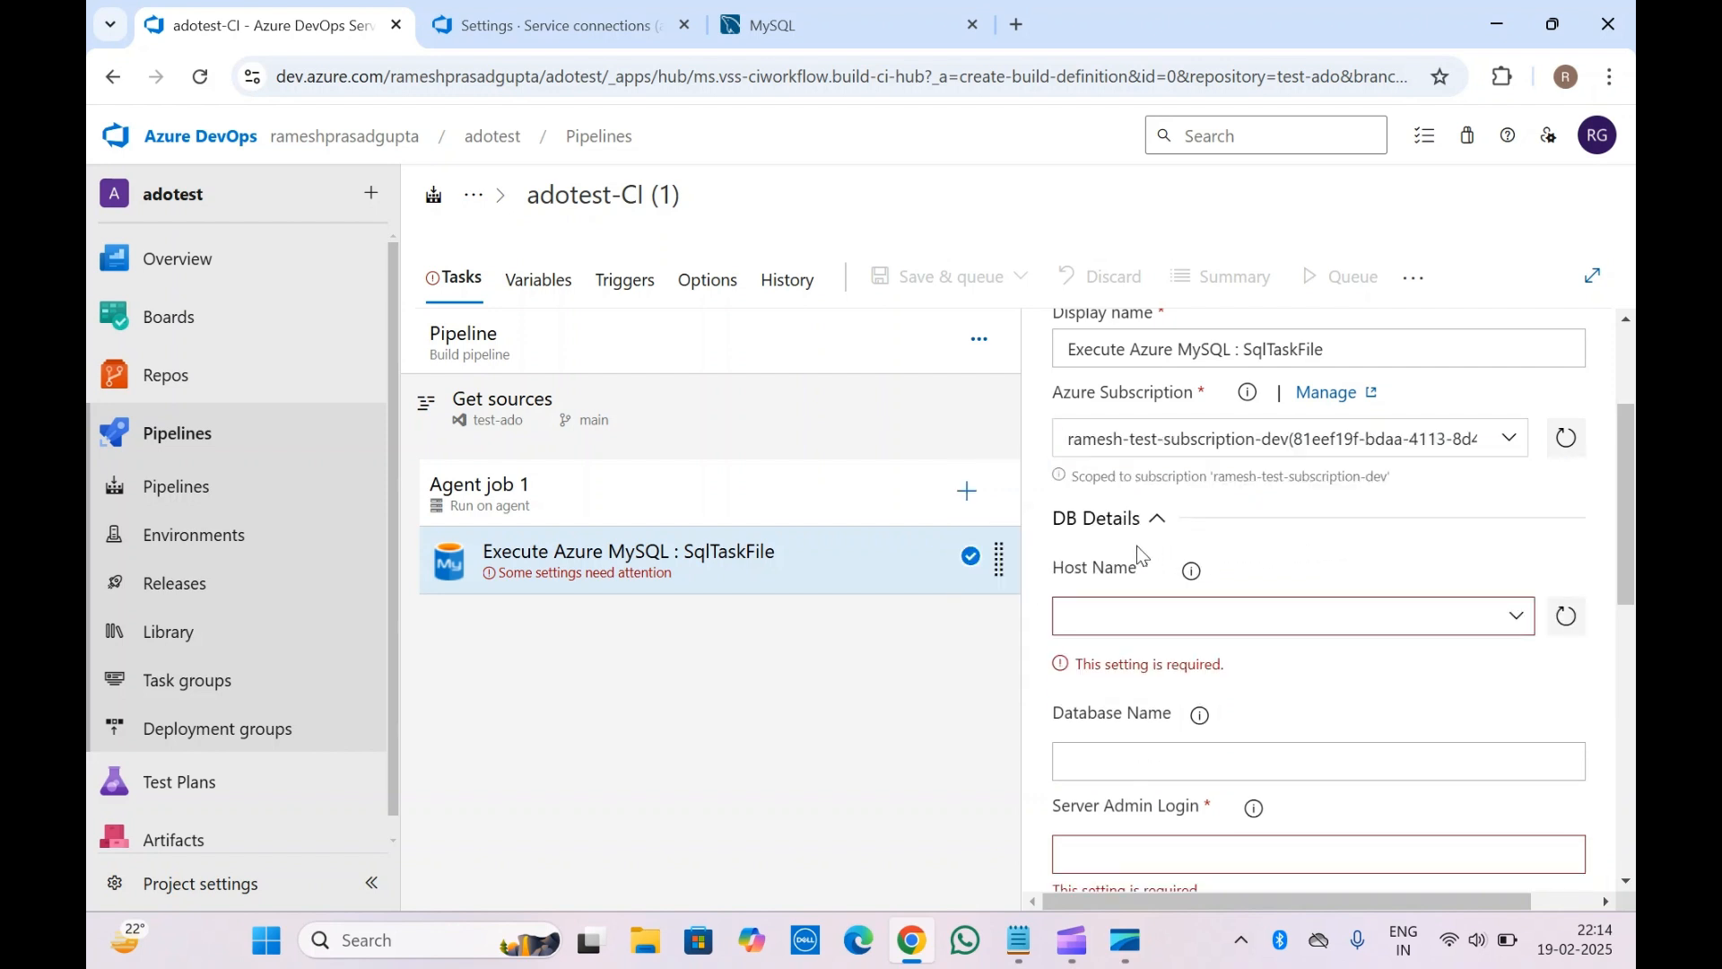
Review the DB Details section and the example host name in the Host Name help
{"action": "scroll", "coordinate": [1137, 546], "scroll_direction": "down", "scroll_amount": 2}
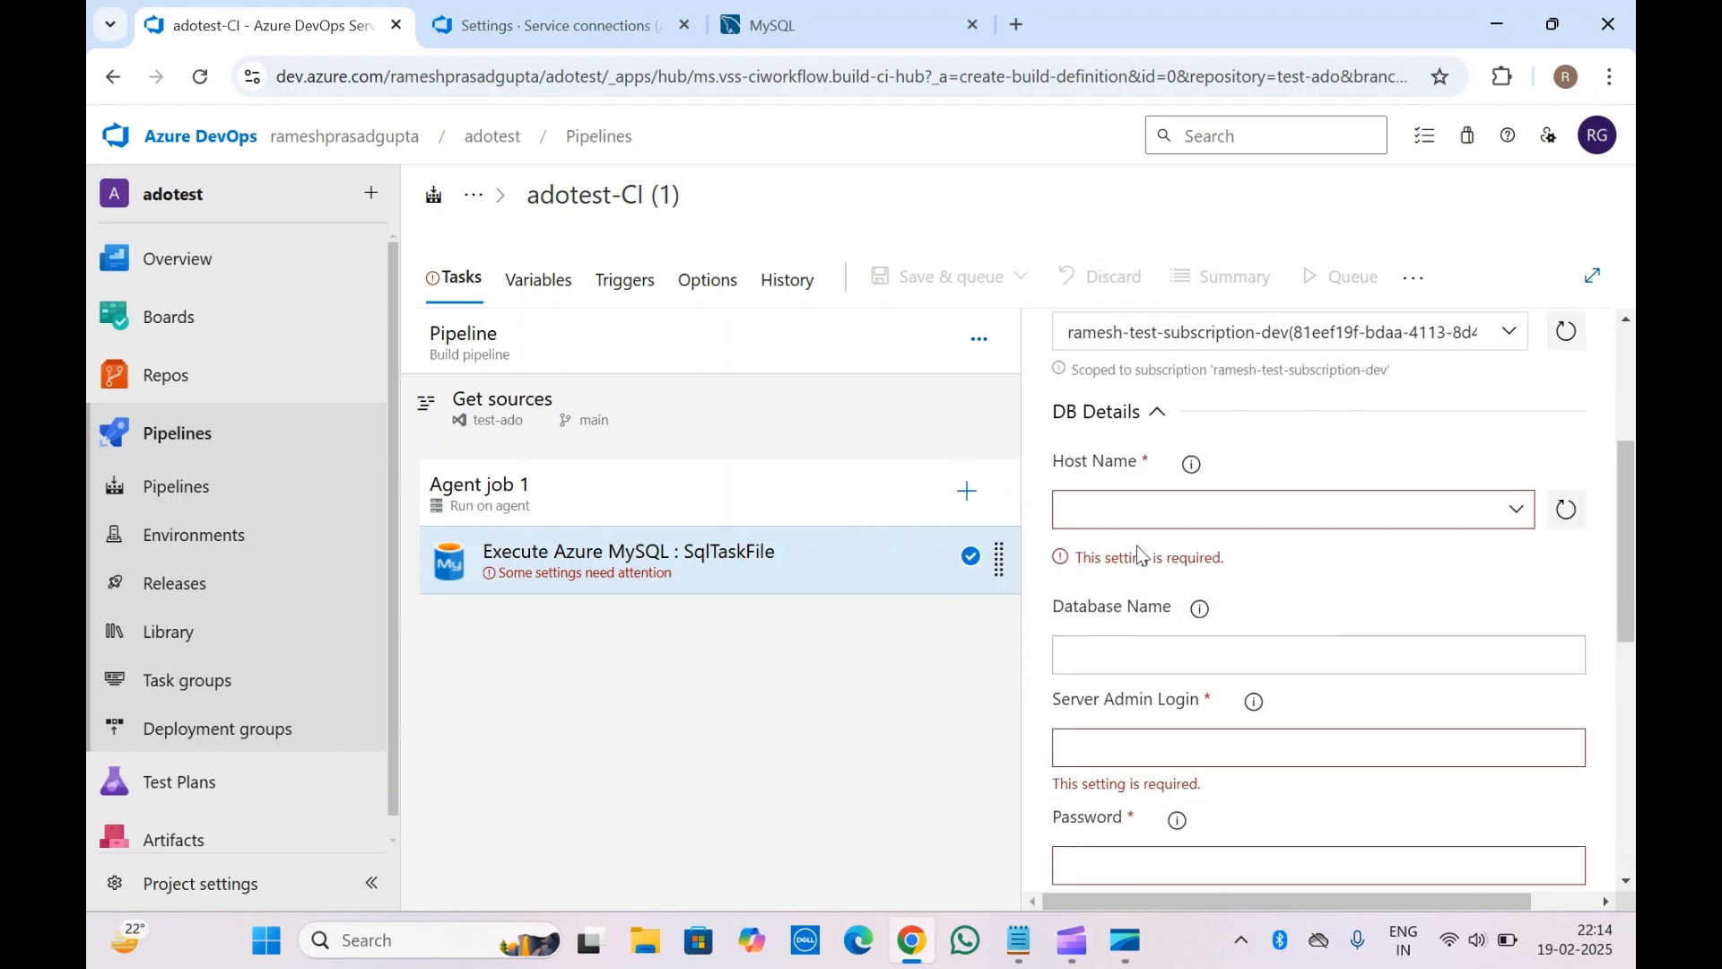
{"action": "left_click", "coordinate": [1154, 392]}
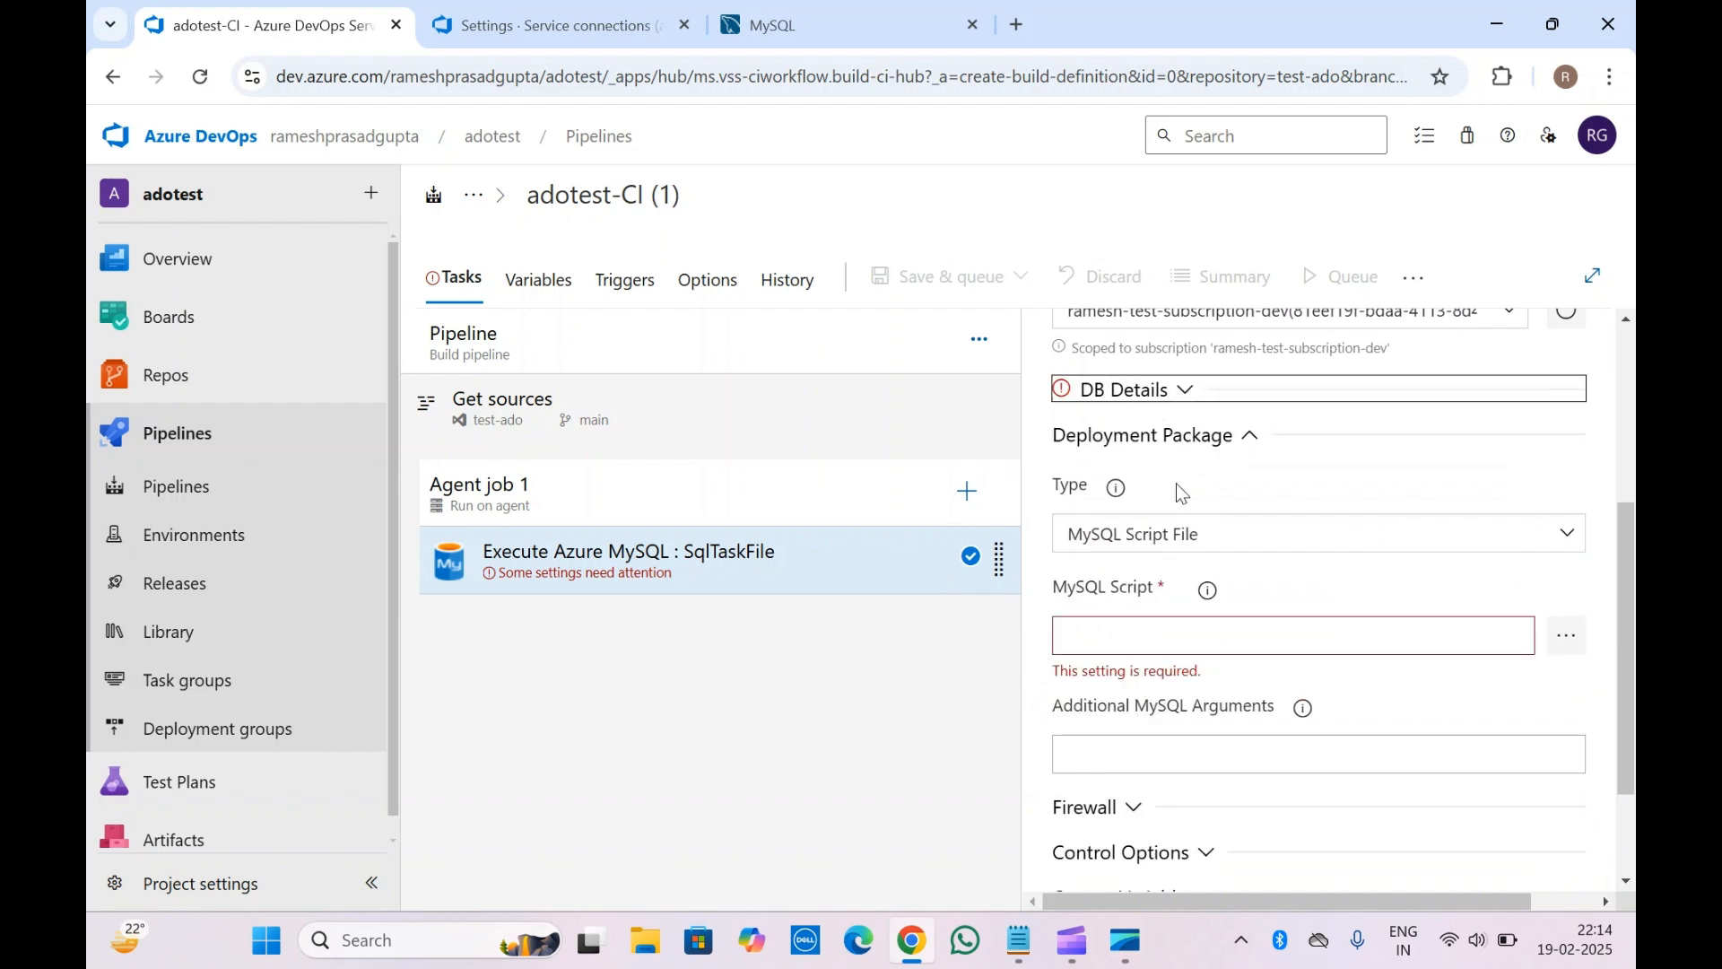
{"action": "scroll", "coordinate": [1176, 481], "scroll_direction": "up", "scroll_amount": 1}
{"action": "left_click", "coordinate": [1184, 459]}
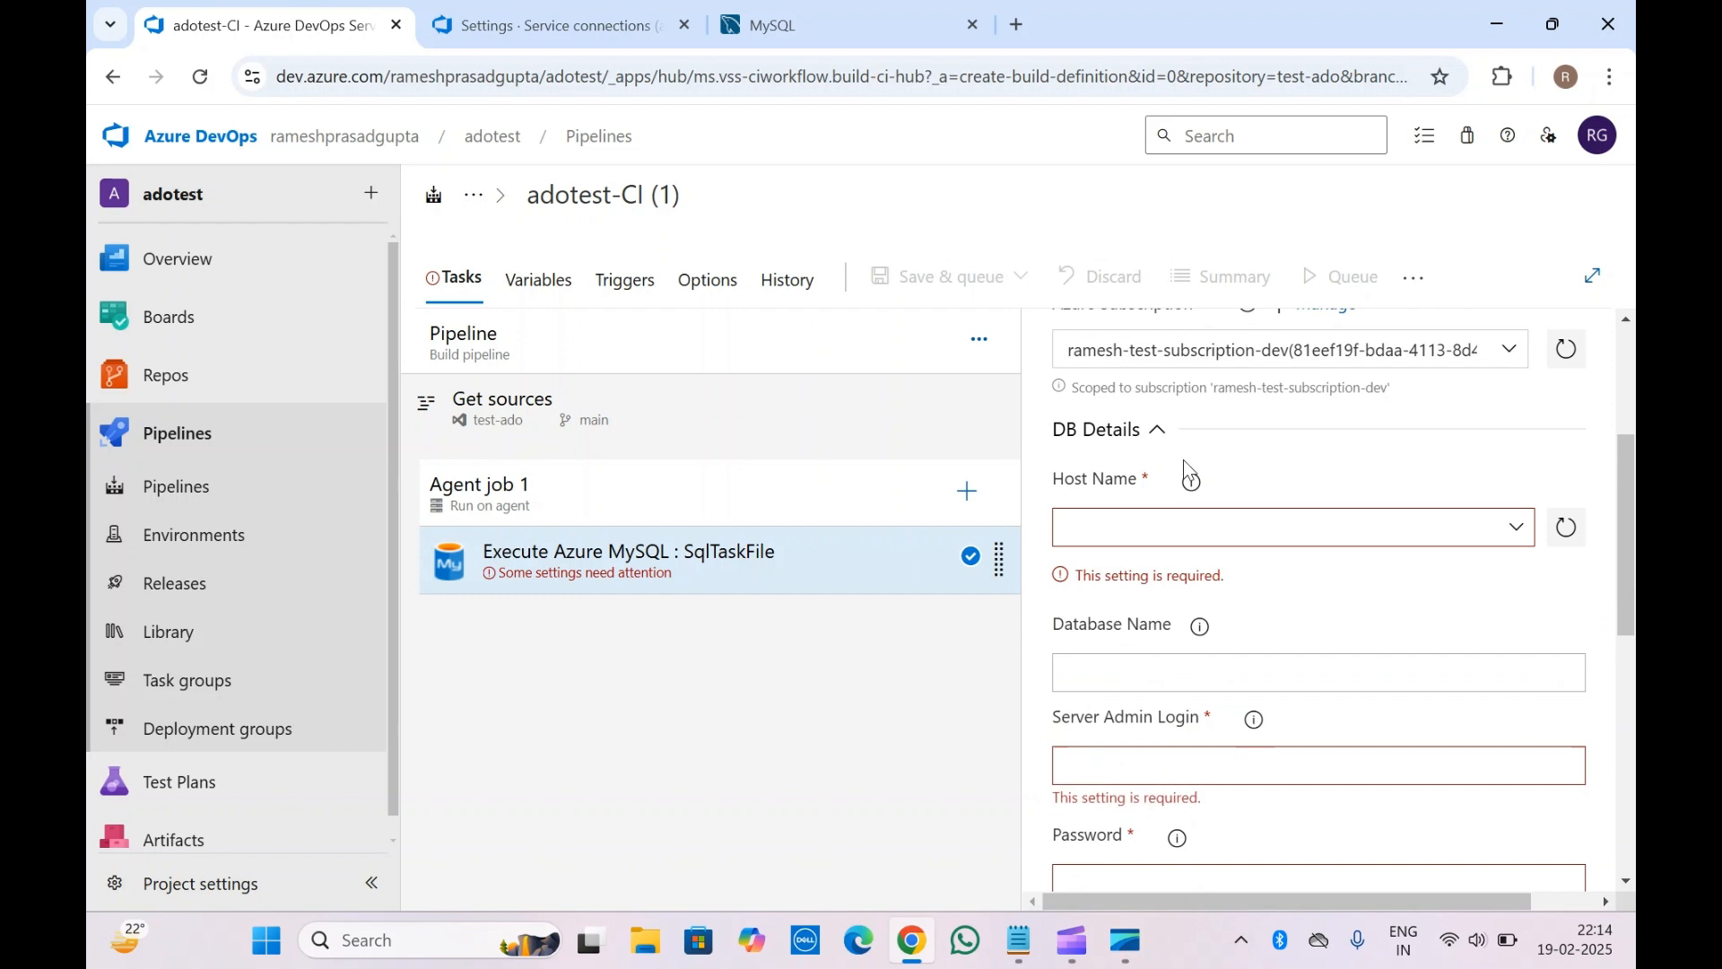
{"action": "scroll", "coordinate": [1183, 459], "scroll_direction": "up", "scroll_amount": 2}
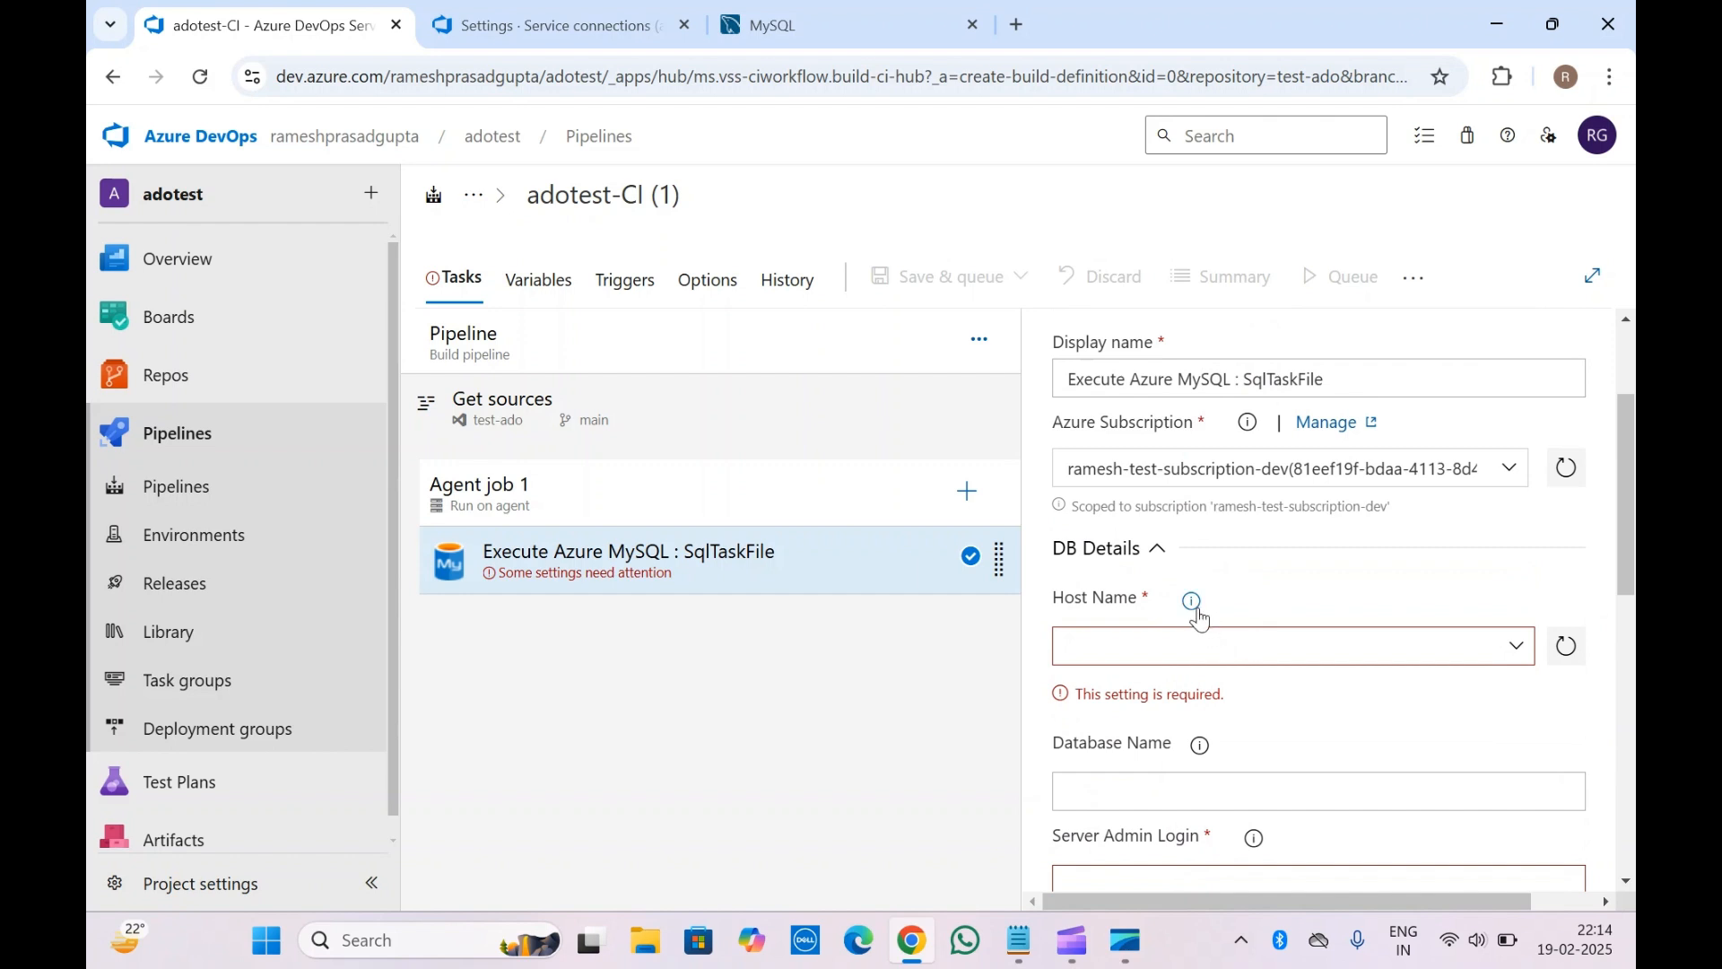
{"action": "mouse_move", "coordinate": [1196, 610]}
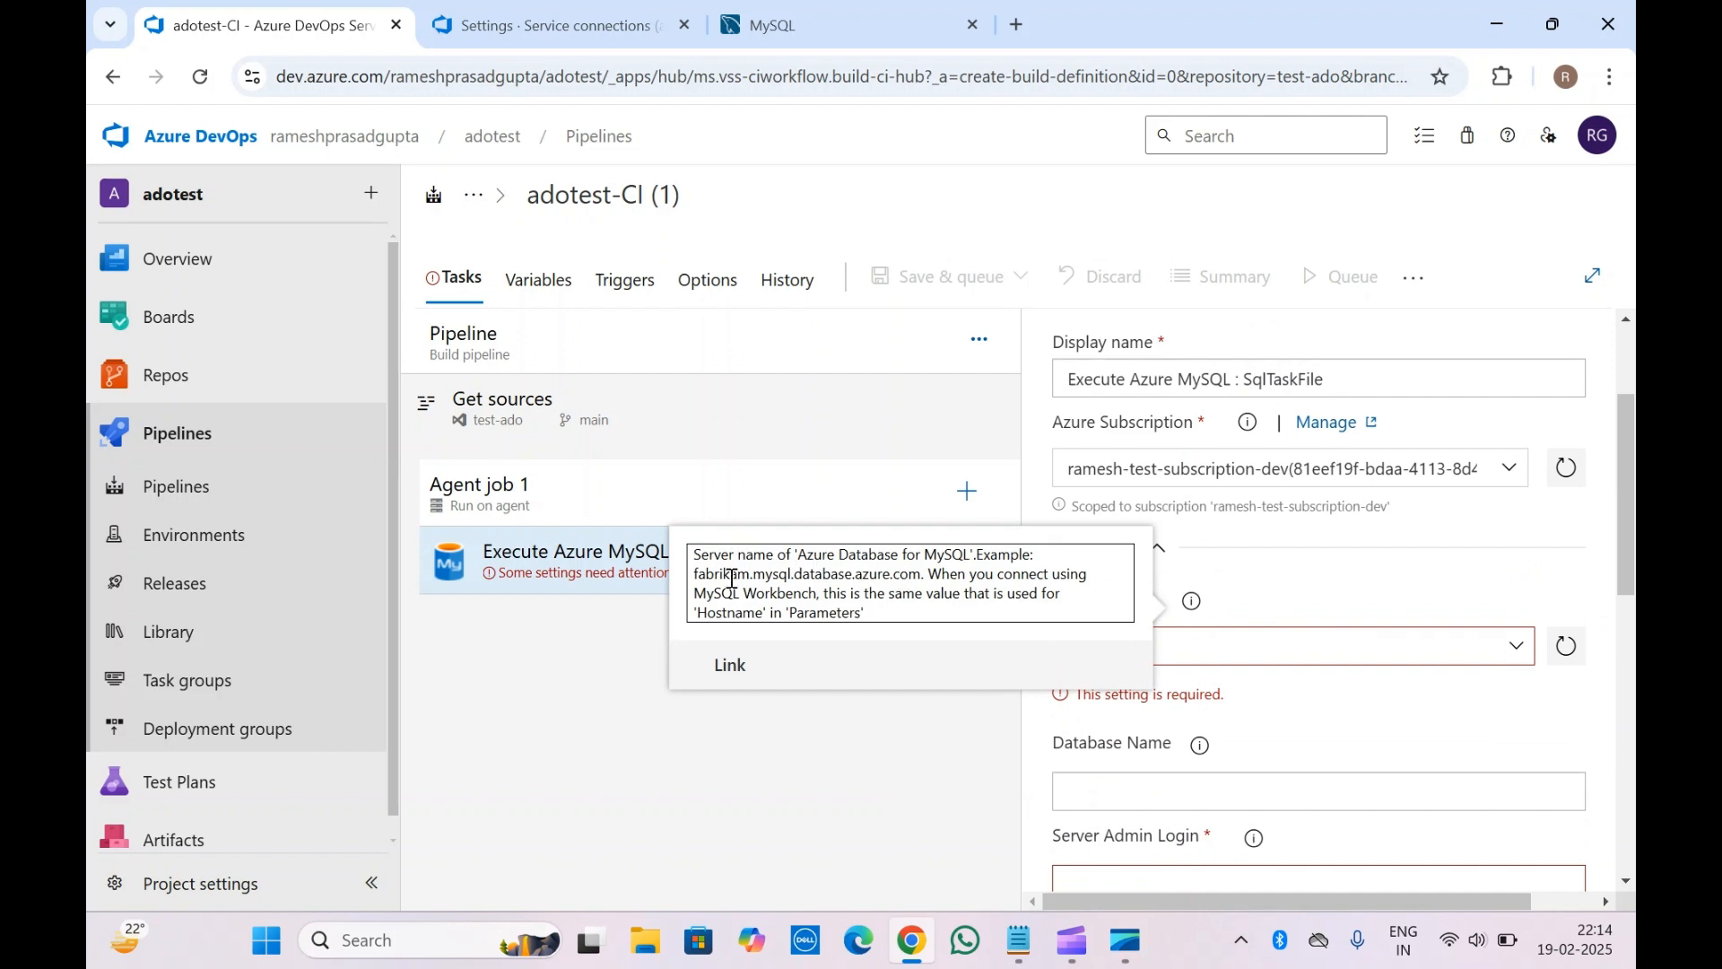
{"action": "left_click_drag", "start_coordinate": [706, 574], "coordinate": [918, 576]}
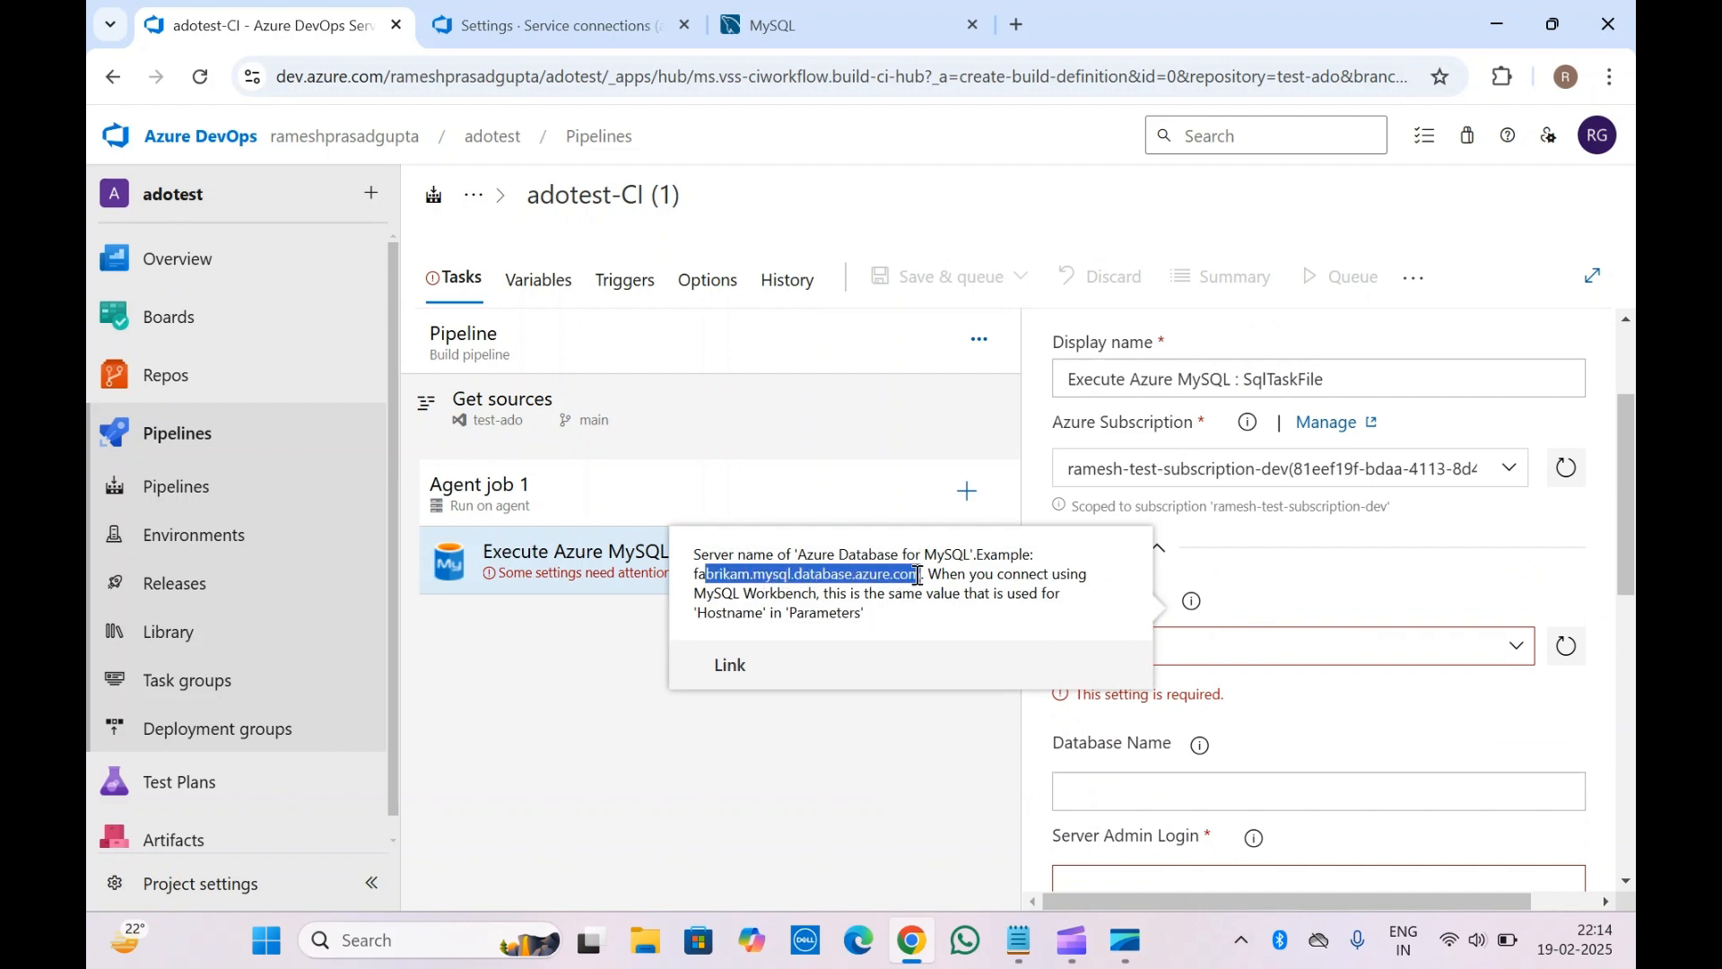
{"action": "left_click", "coordinate": [918, 576]}
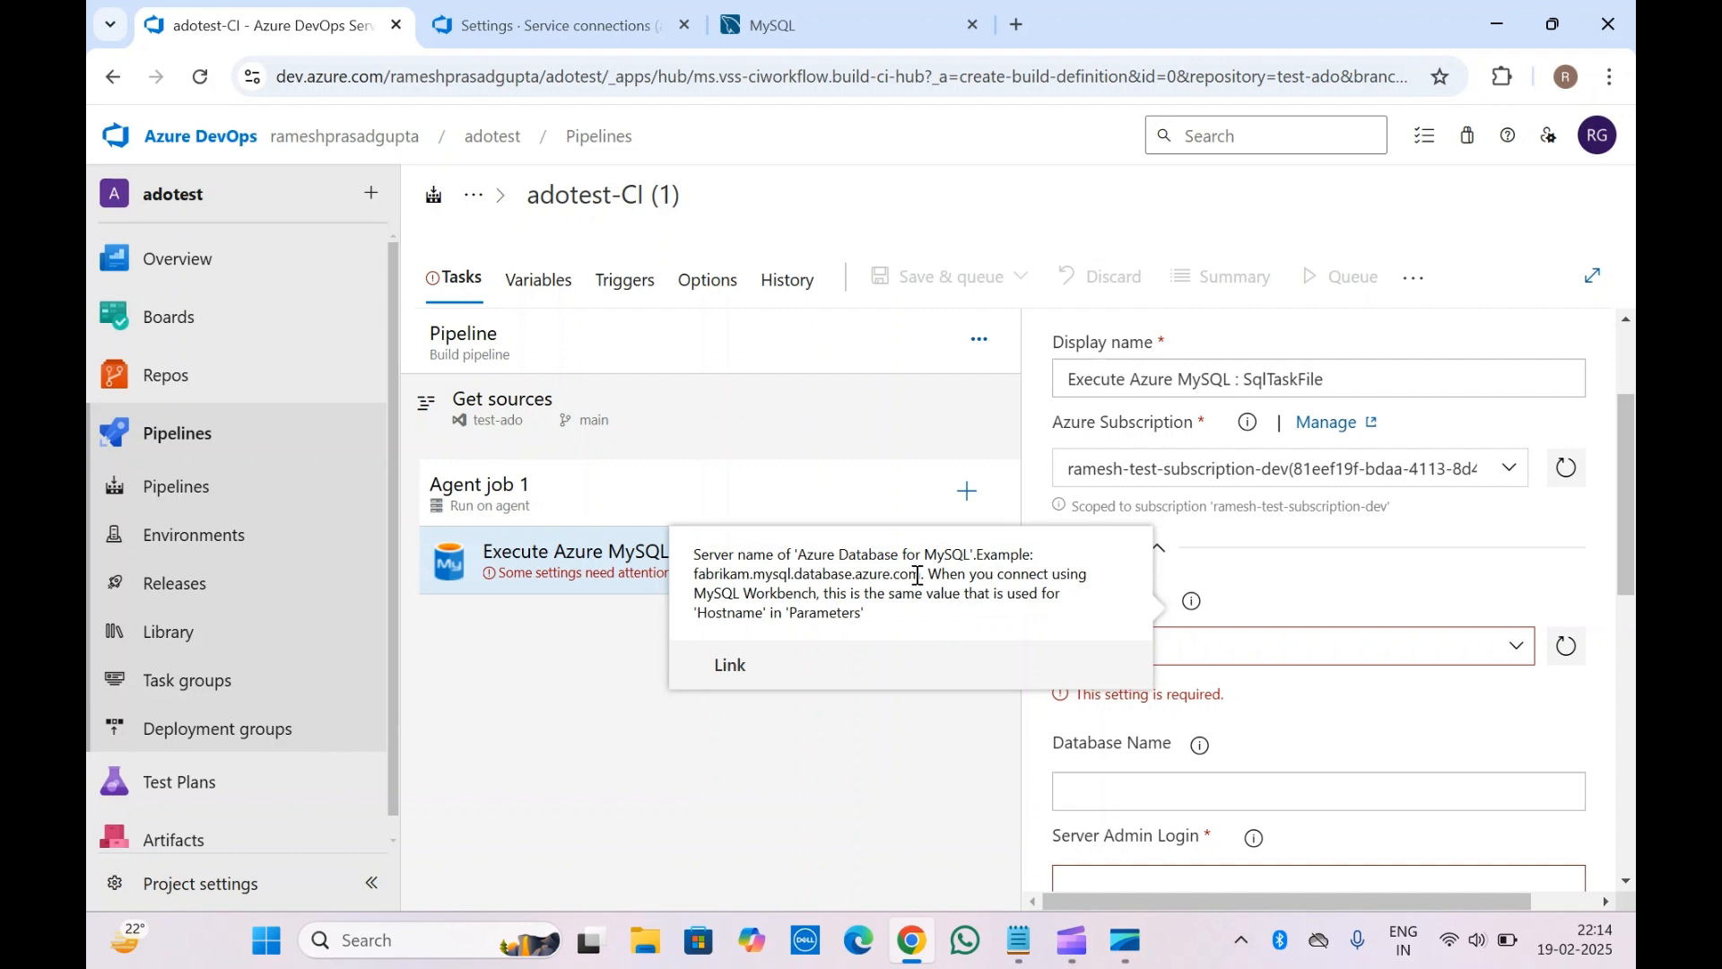
Enter acd.databse.com as the MySQL task's Host Name, correcting typos along the way
{"action": "left_click", "coordinate": [1331, 587]}
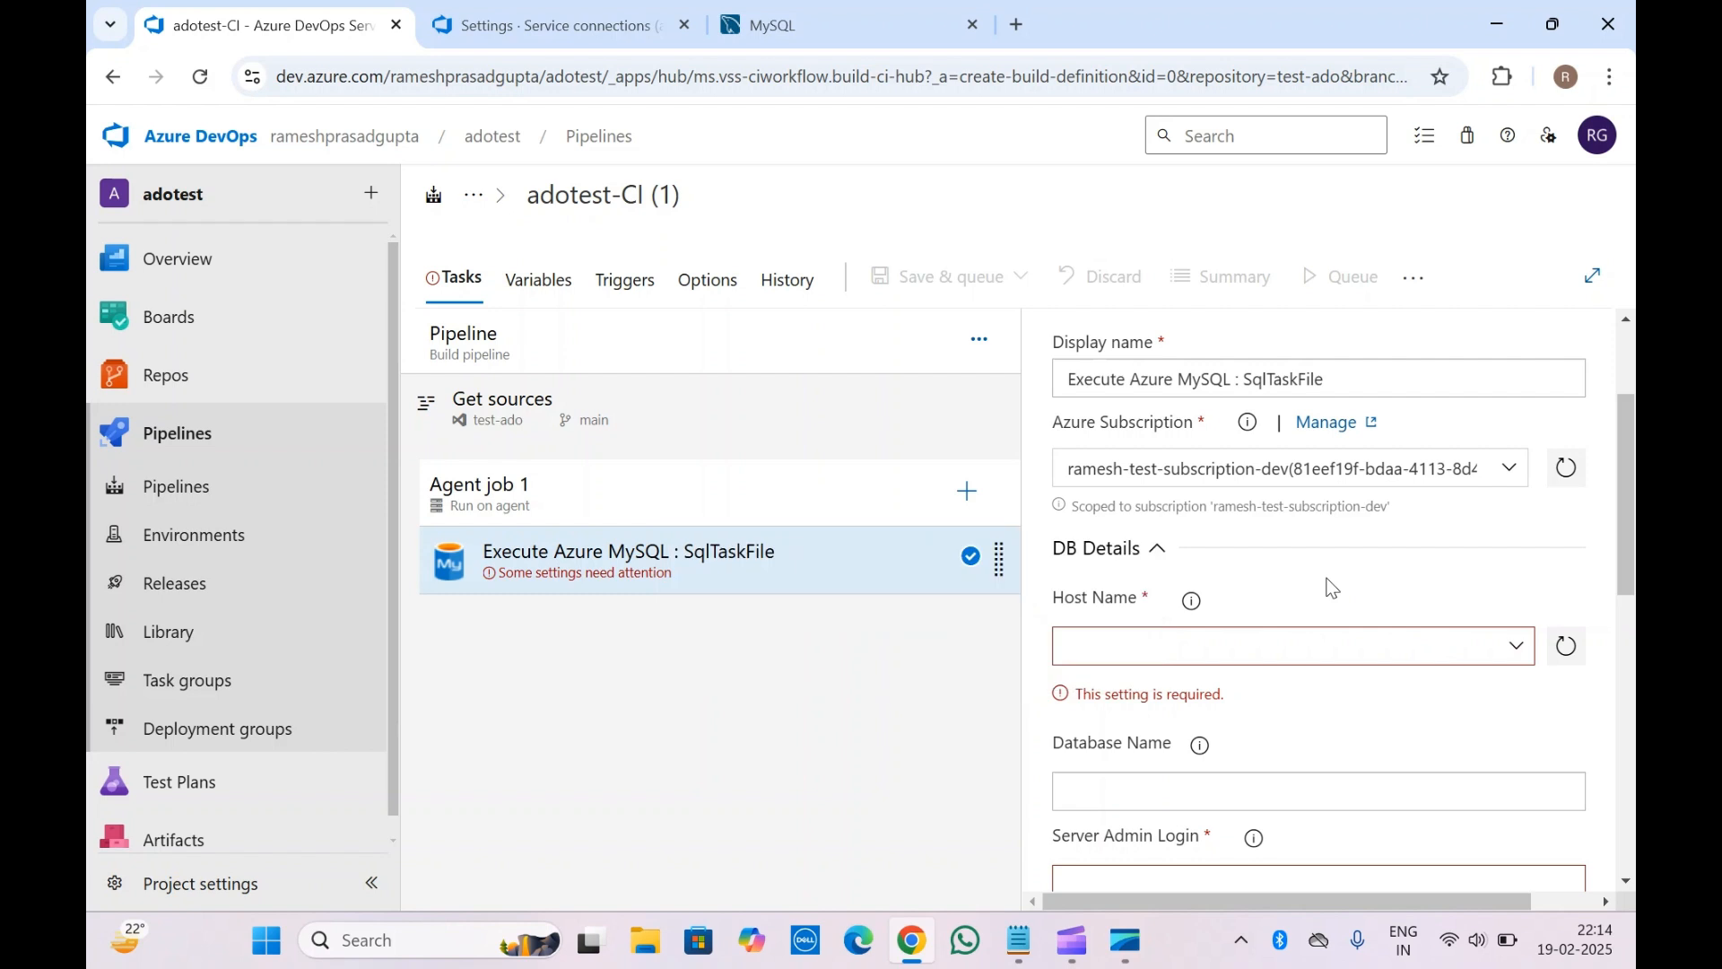
{"action": "left_click", "coordinate": [1522, 645]}
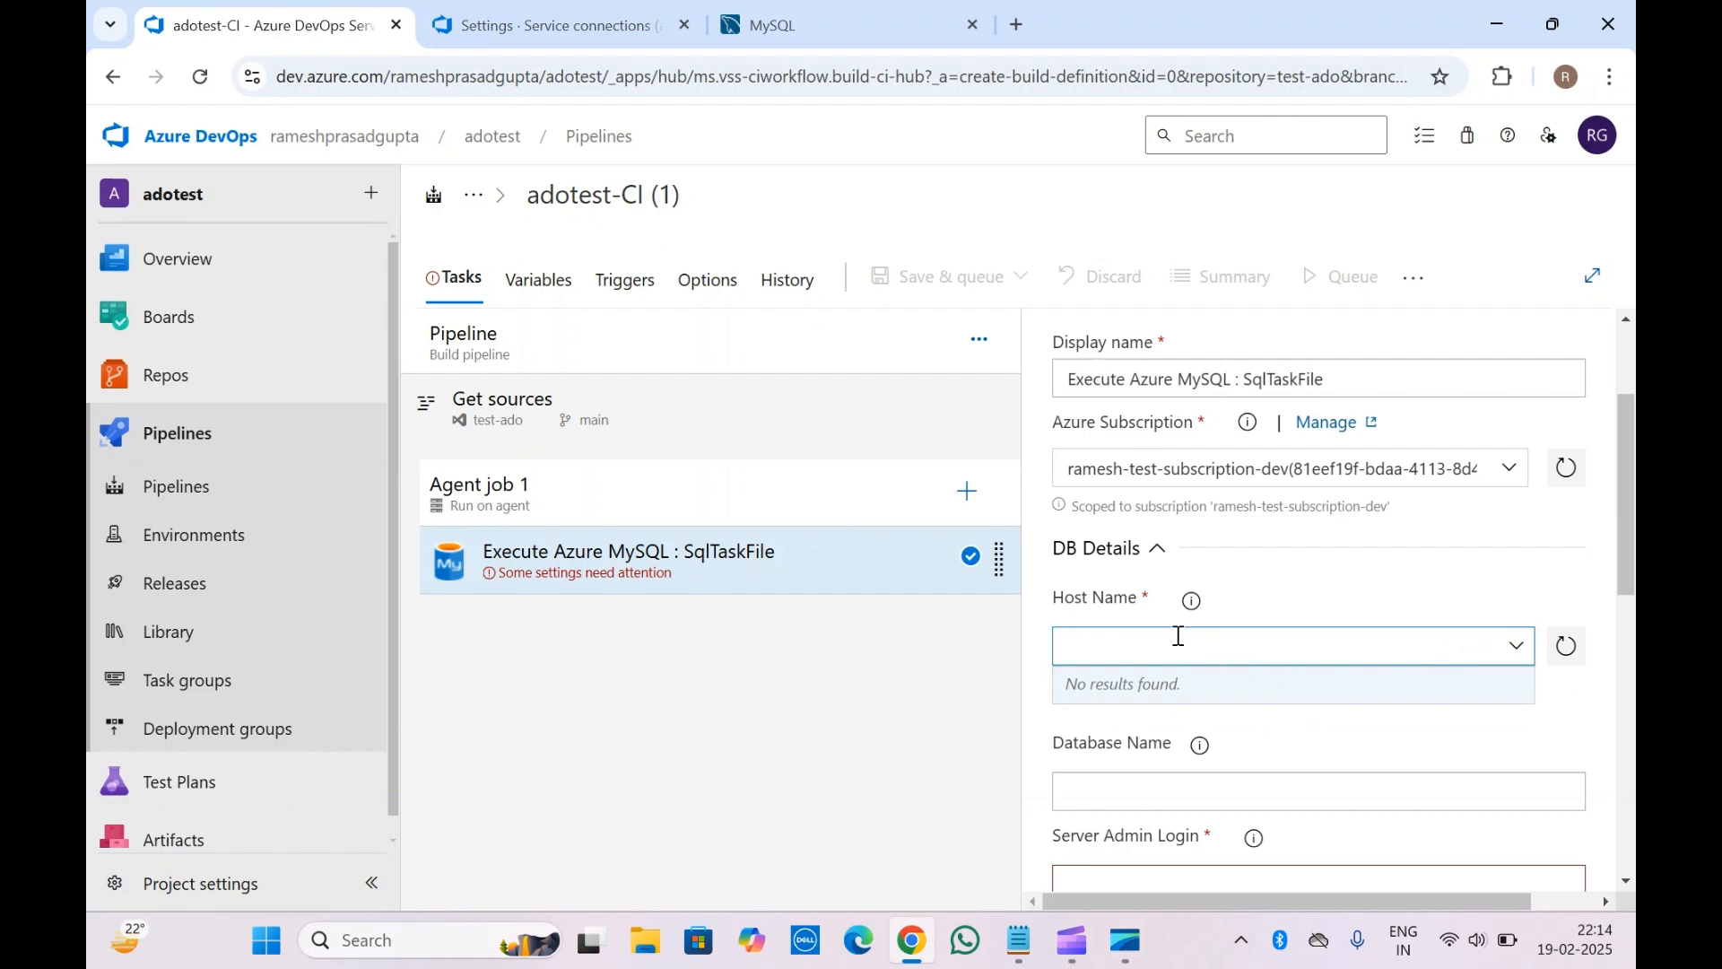
{"action": "type", "text": "acd."}
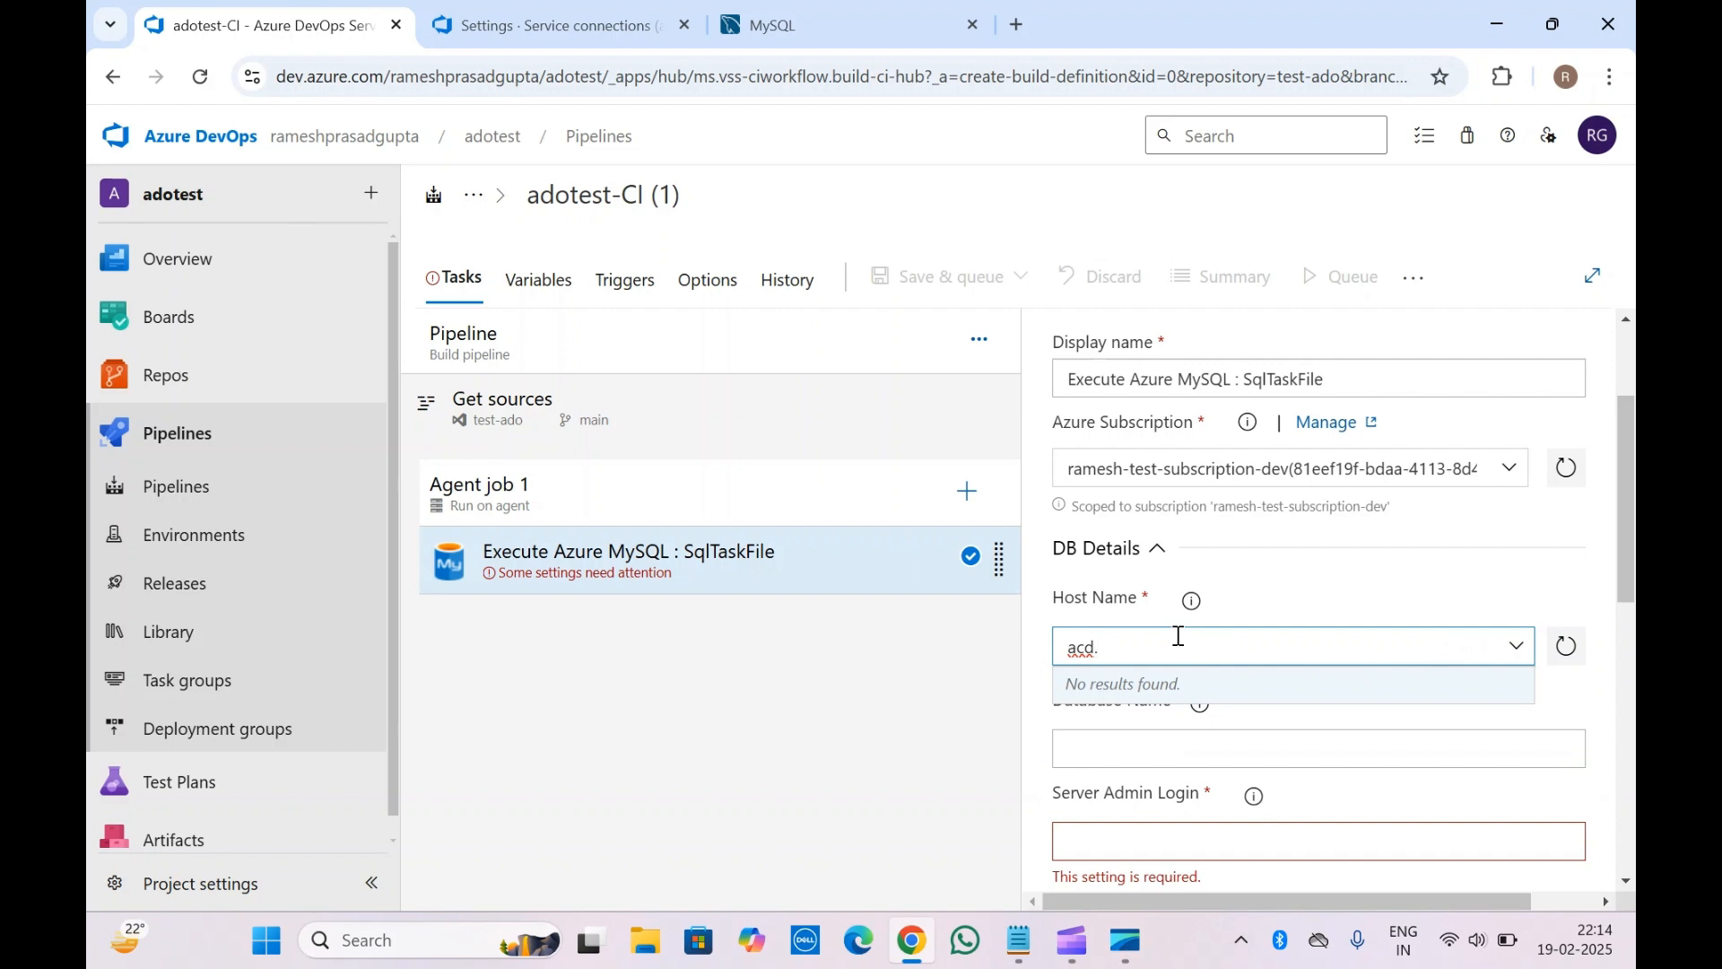
{"action": "type", "text": "databse.com"}
{"action": "left_click", "coordinate": [1259, 597]}
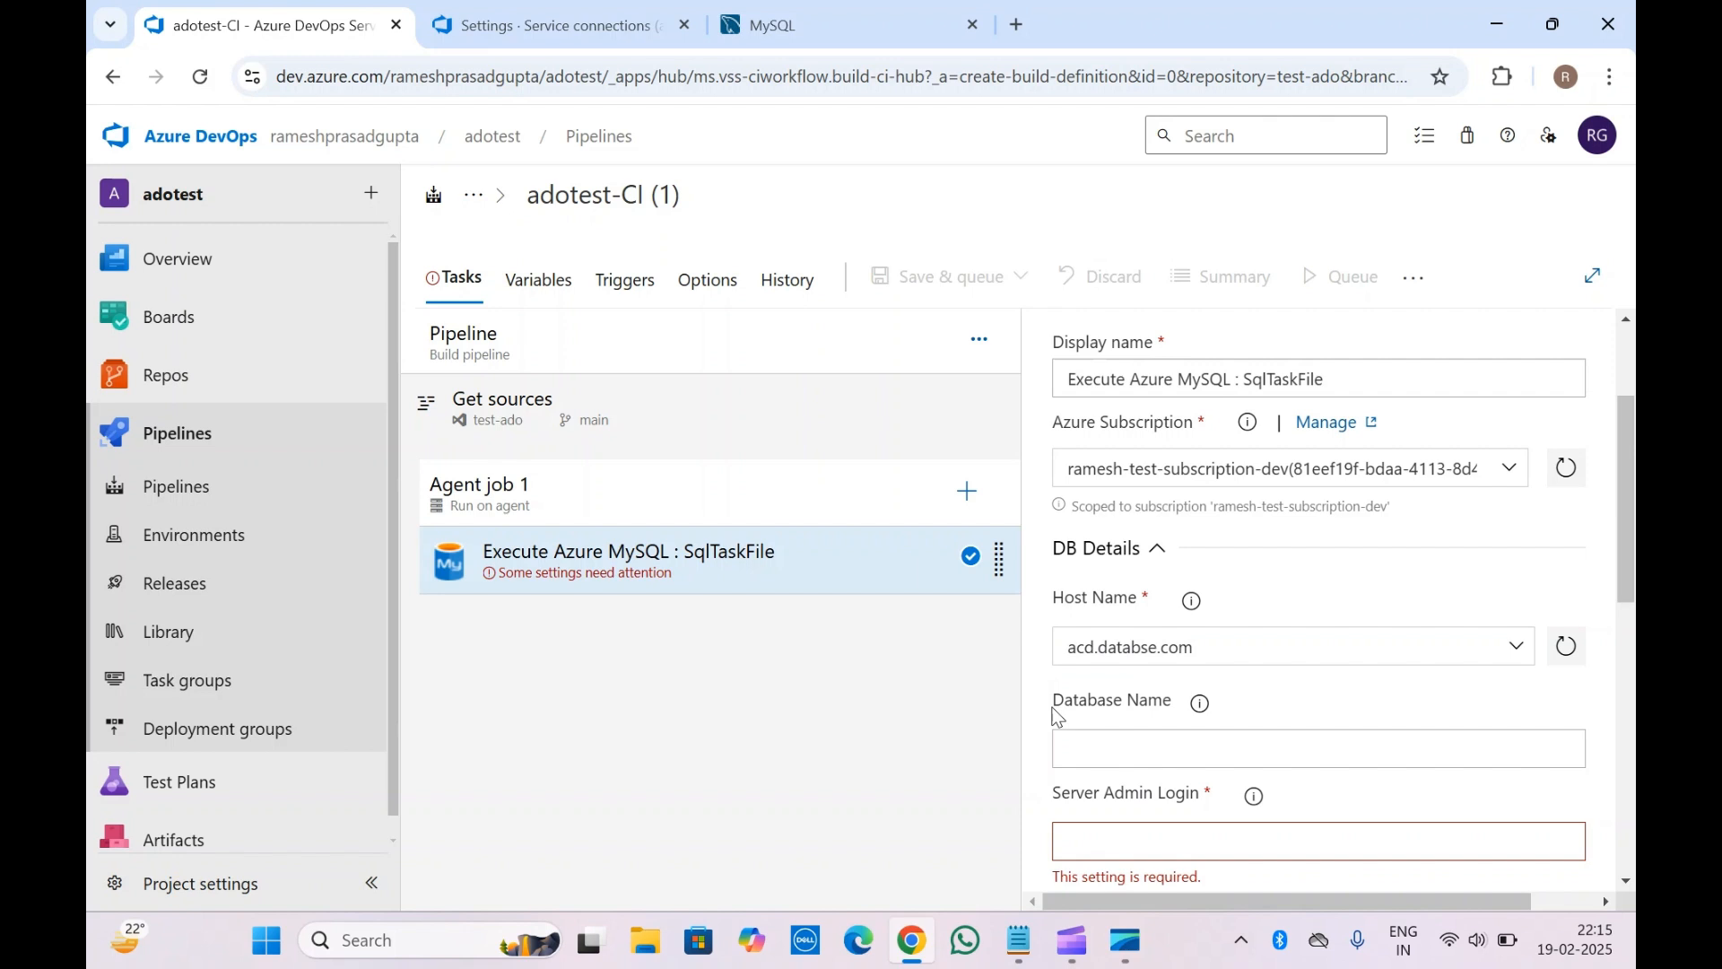
{"action": "scroll", "coordinate": [1057, 715], "scroll_direction": "down", "scroll_amount": 1}
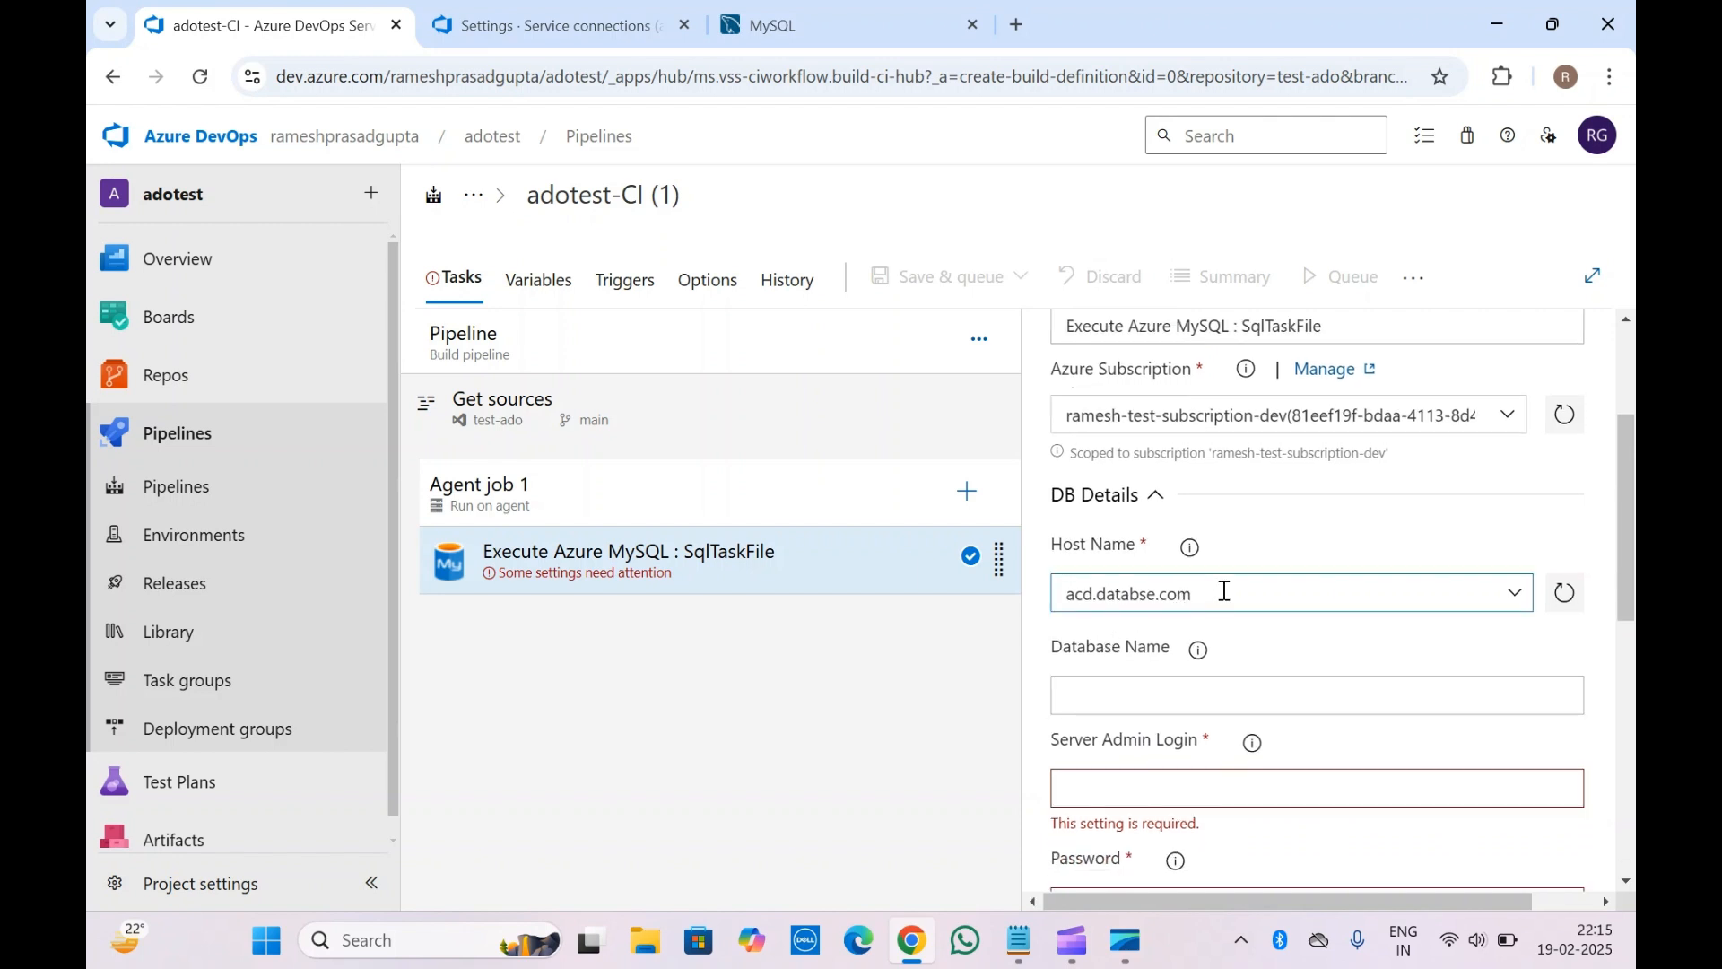
{"action": "scroll", "coordinate": [1224, 591], "scroll_direction": "down", "scroll_amount": 1}
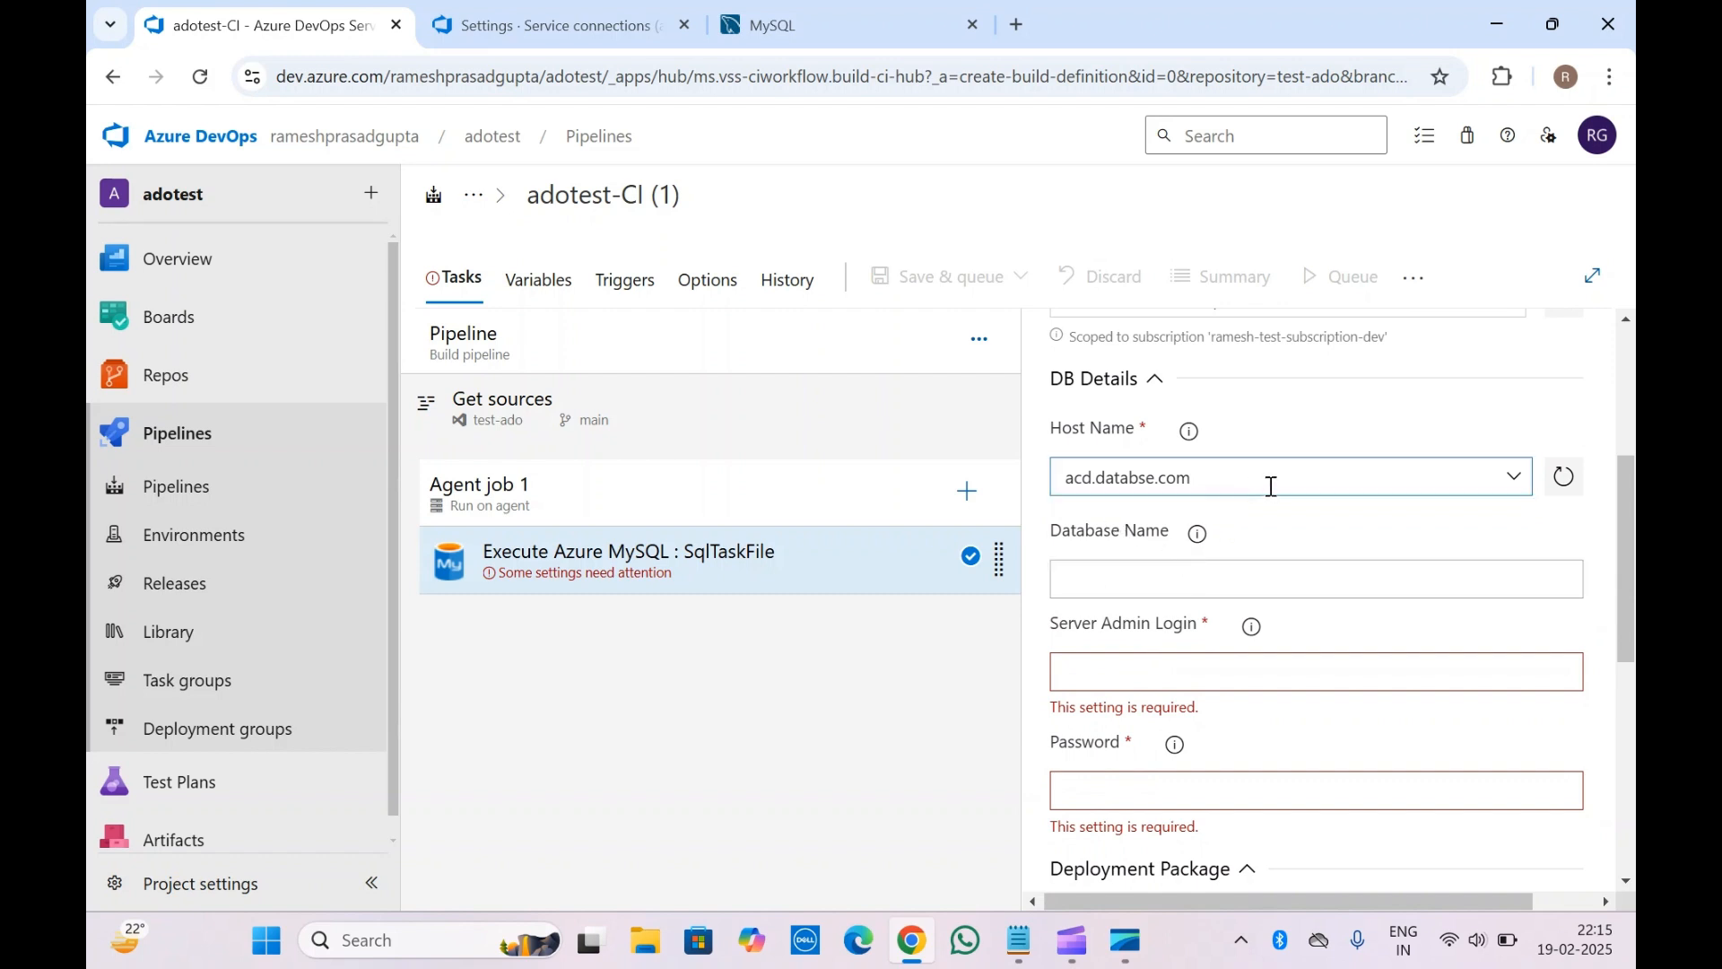
{"action": "mouse_move", "coordinate": [1198, 543]}
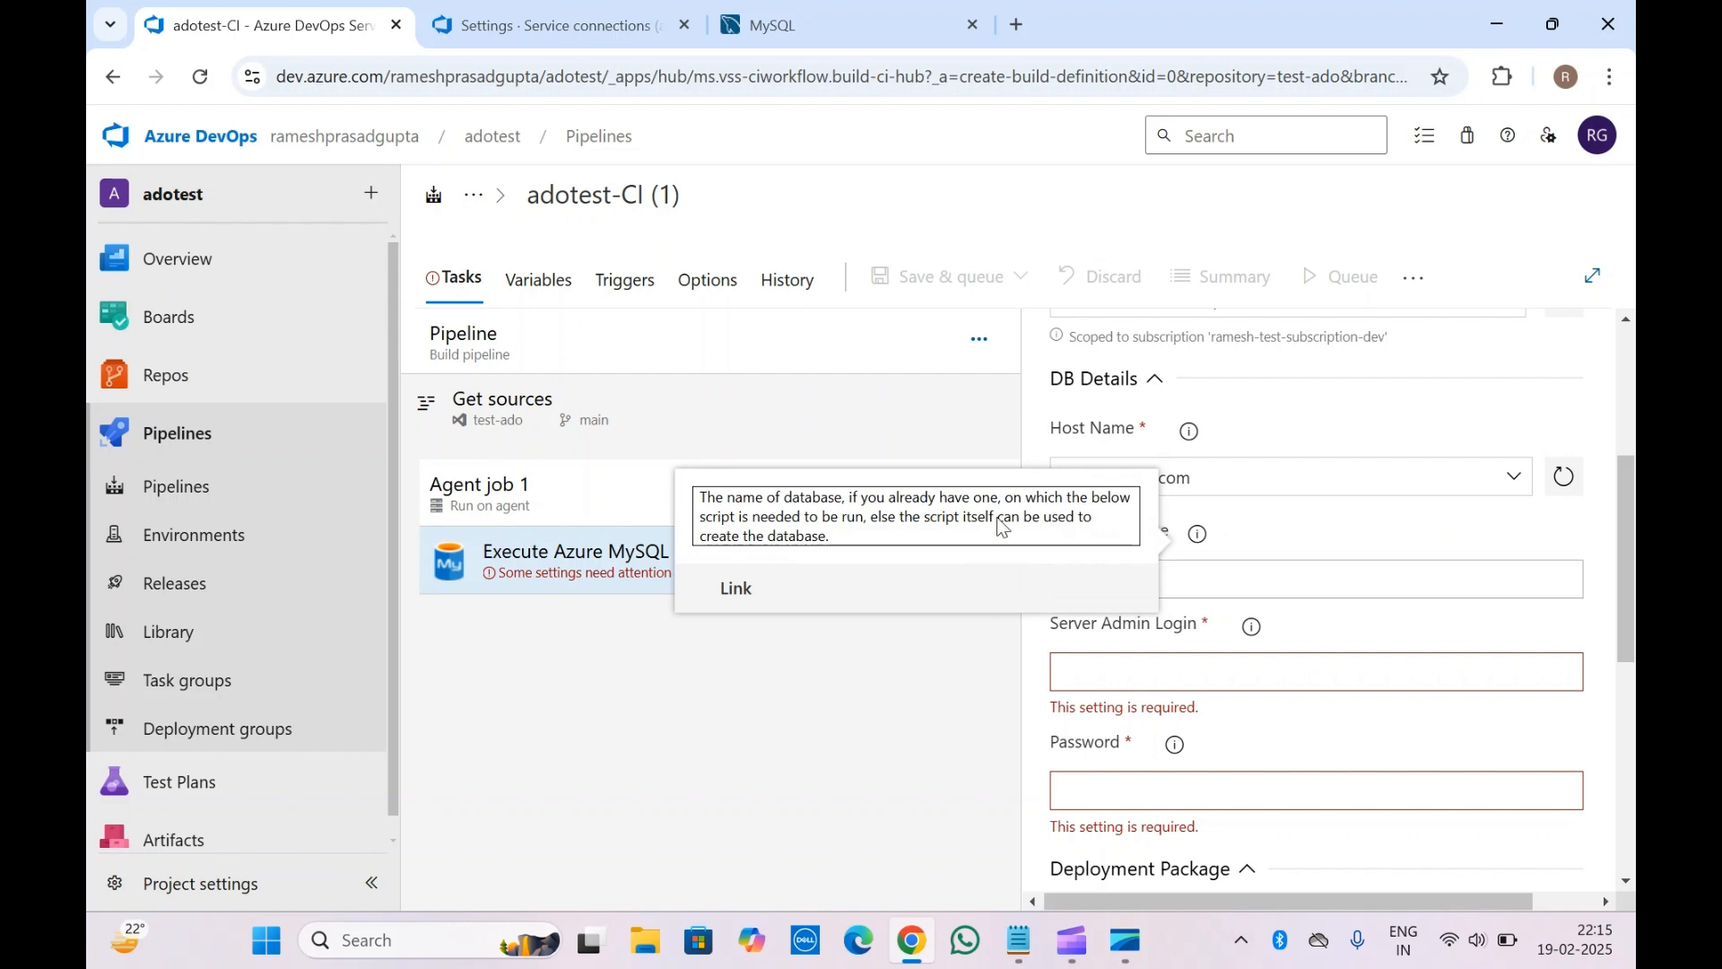
{"action": "left_click", "coordinate": [1290, 537]}
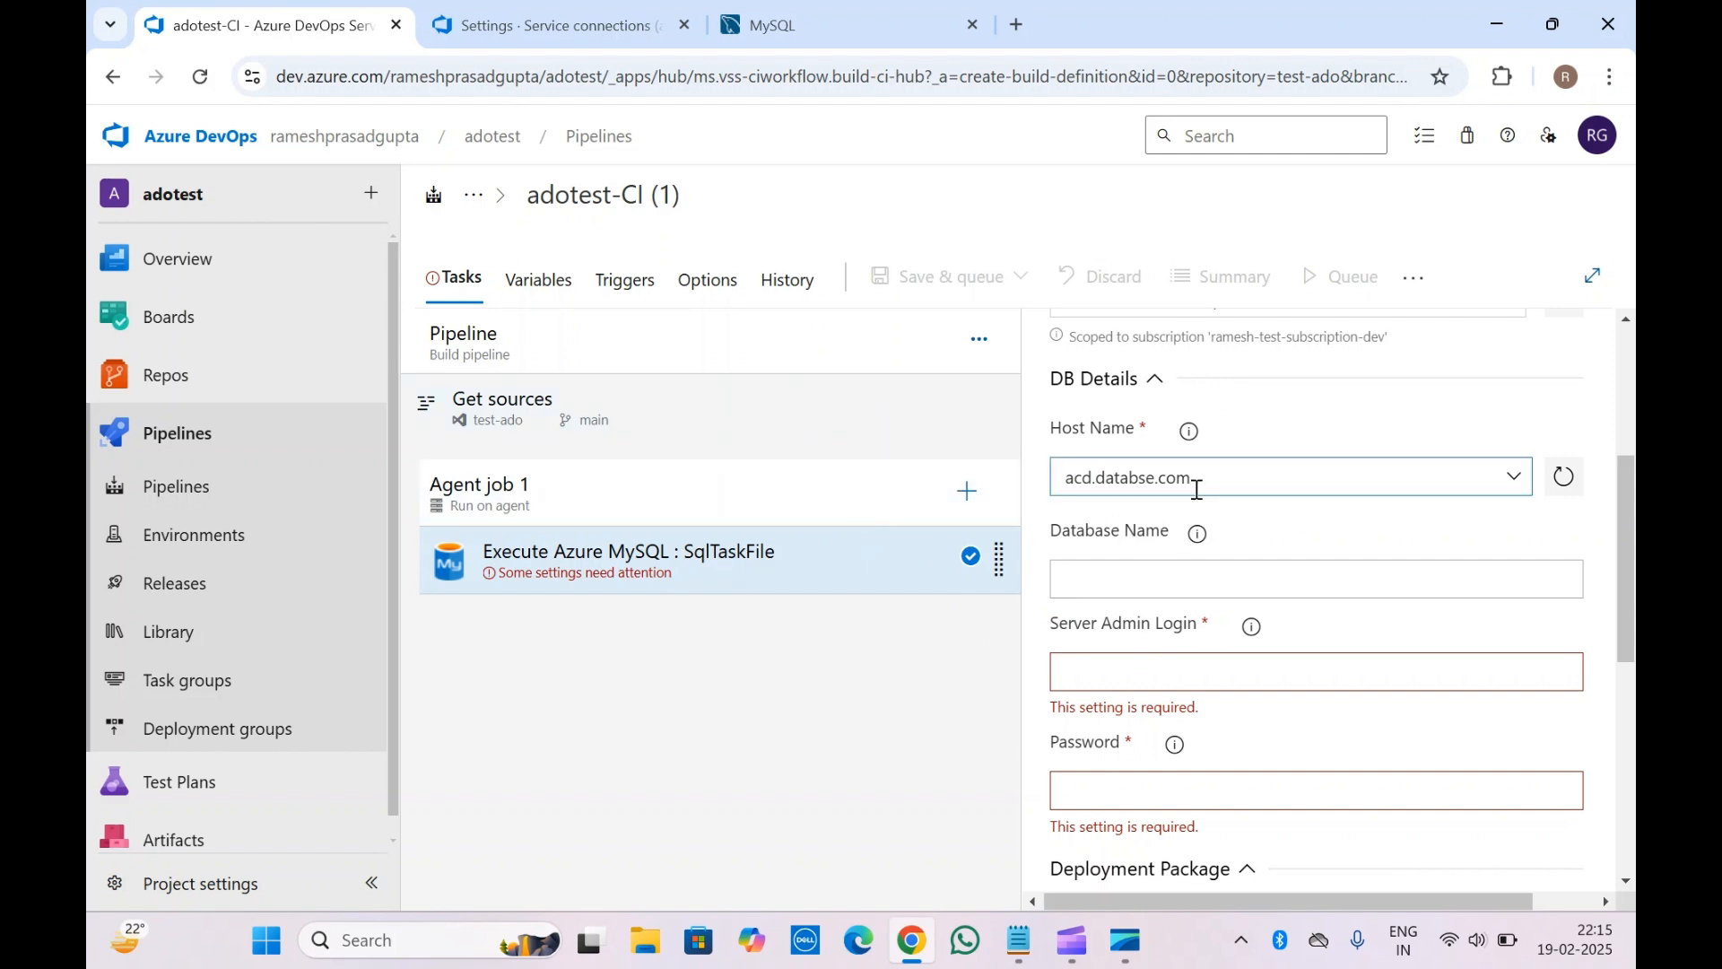
Enter testdata as the MySQL task's Database Name
{"action": "scroll", "coordinate": [1151, 531], "scroll_direction": "down", "scroll_amount": 1}
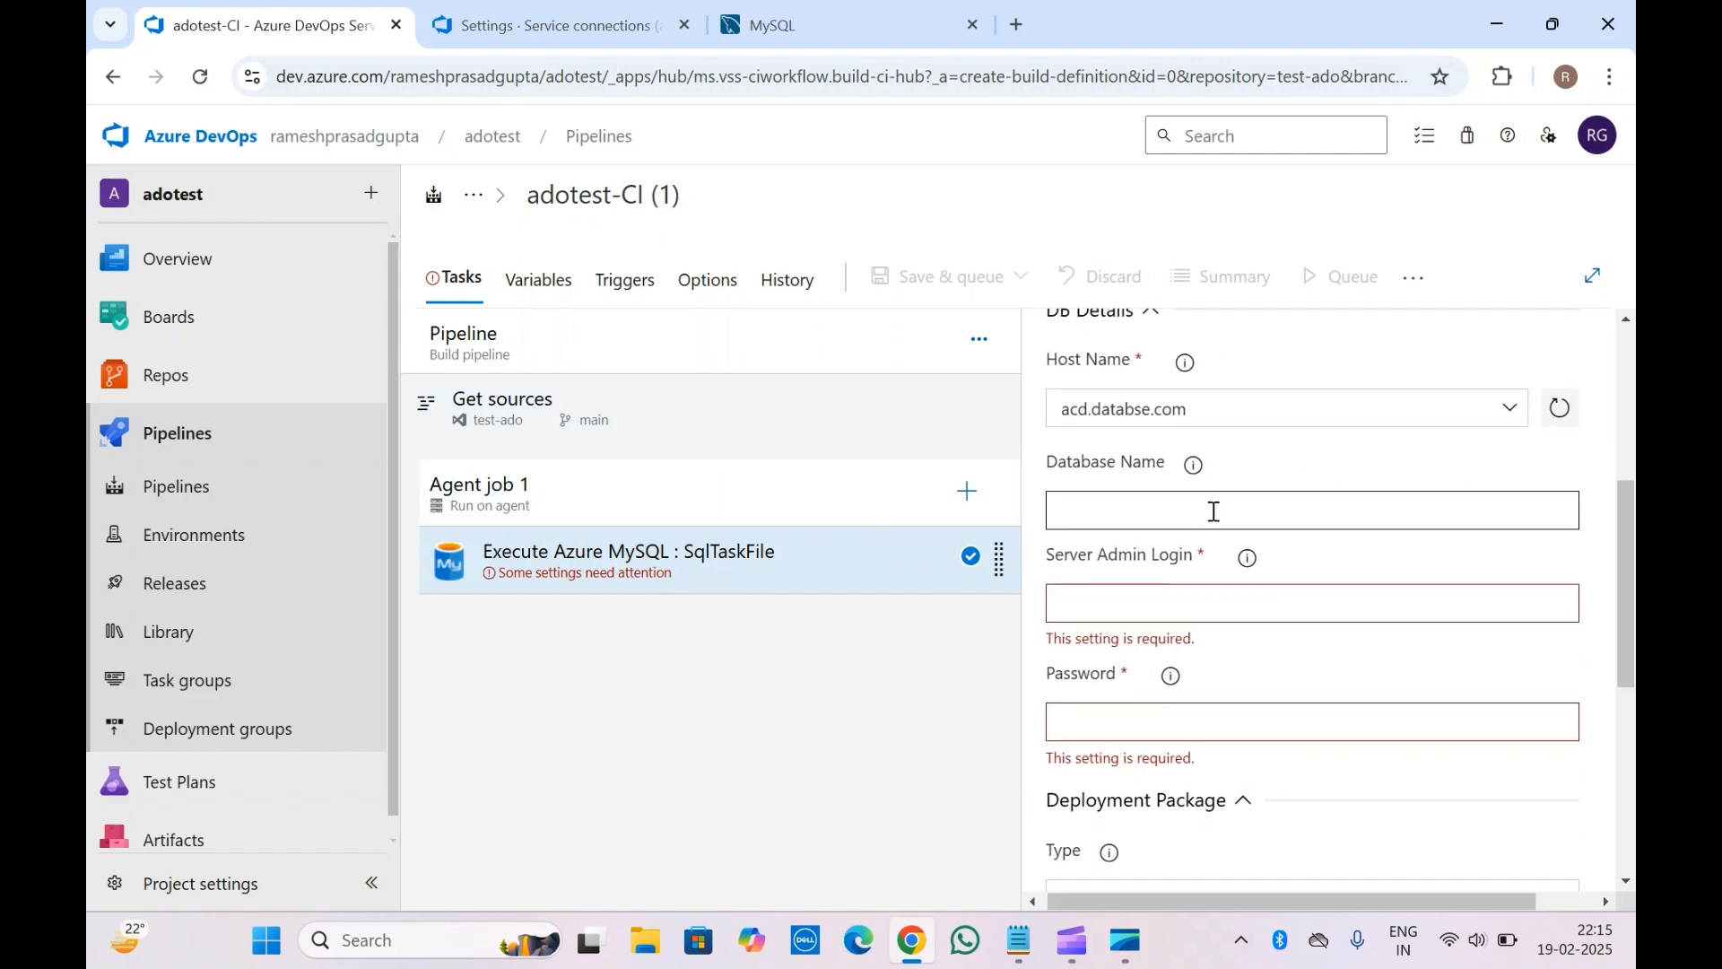
{"action": "left_click", "coordinate": [1214, 511]}
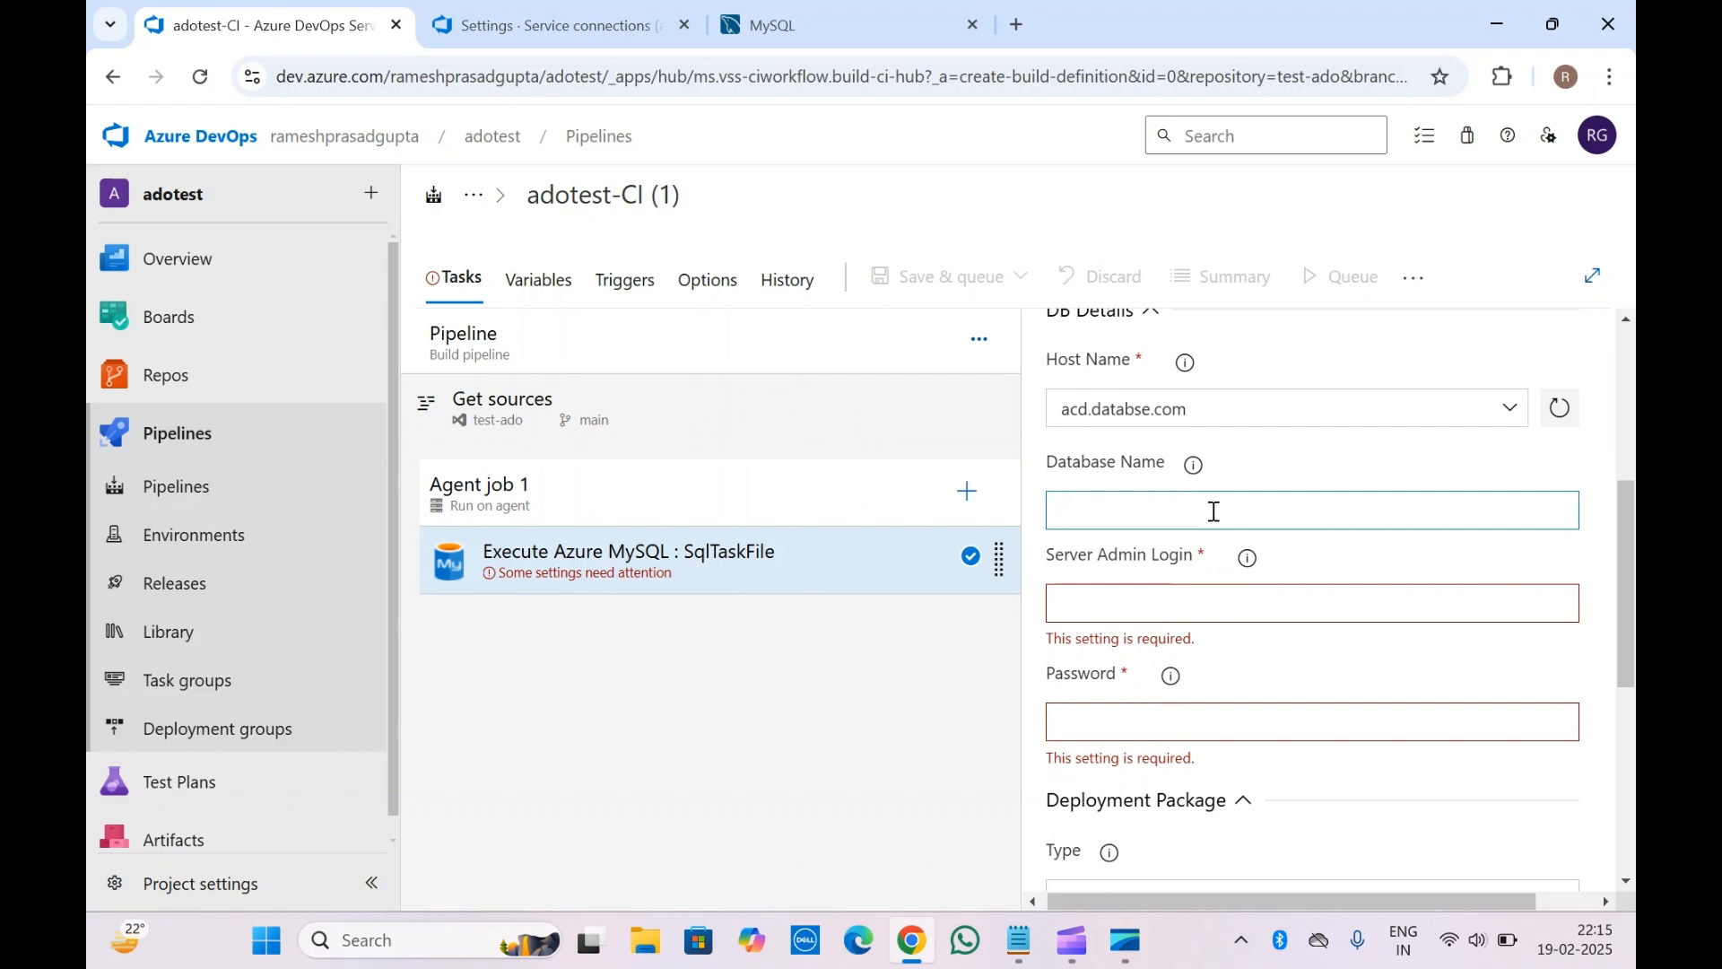
{"action": "type", "text": "testdata"}
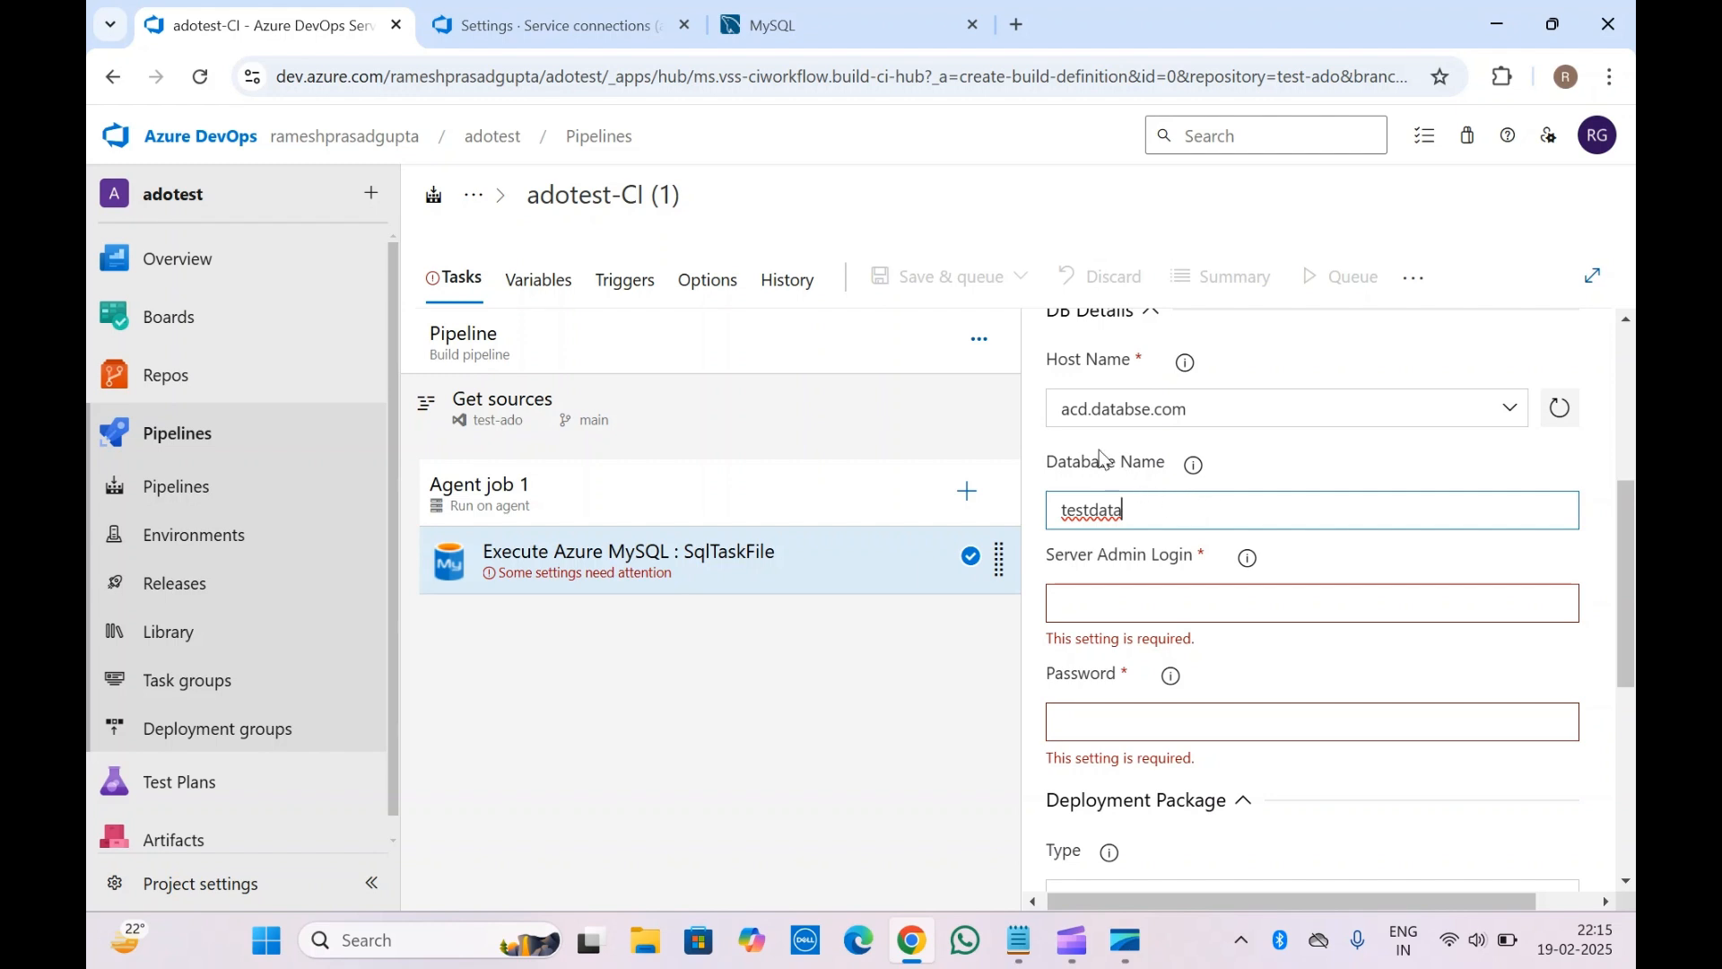
{"action": "left_click", "coordinate": [1202, 465]}
{"action": "left_click", "coordinate": [1265, 470]}
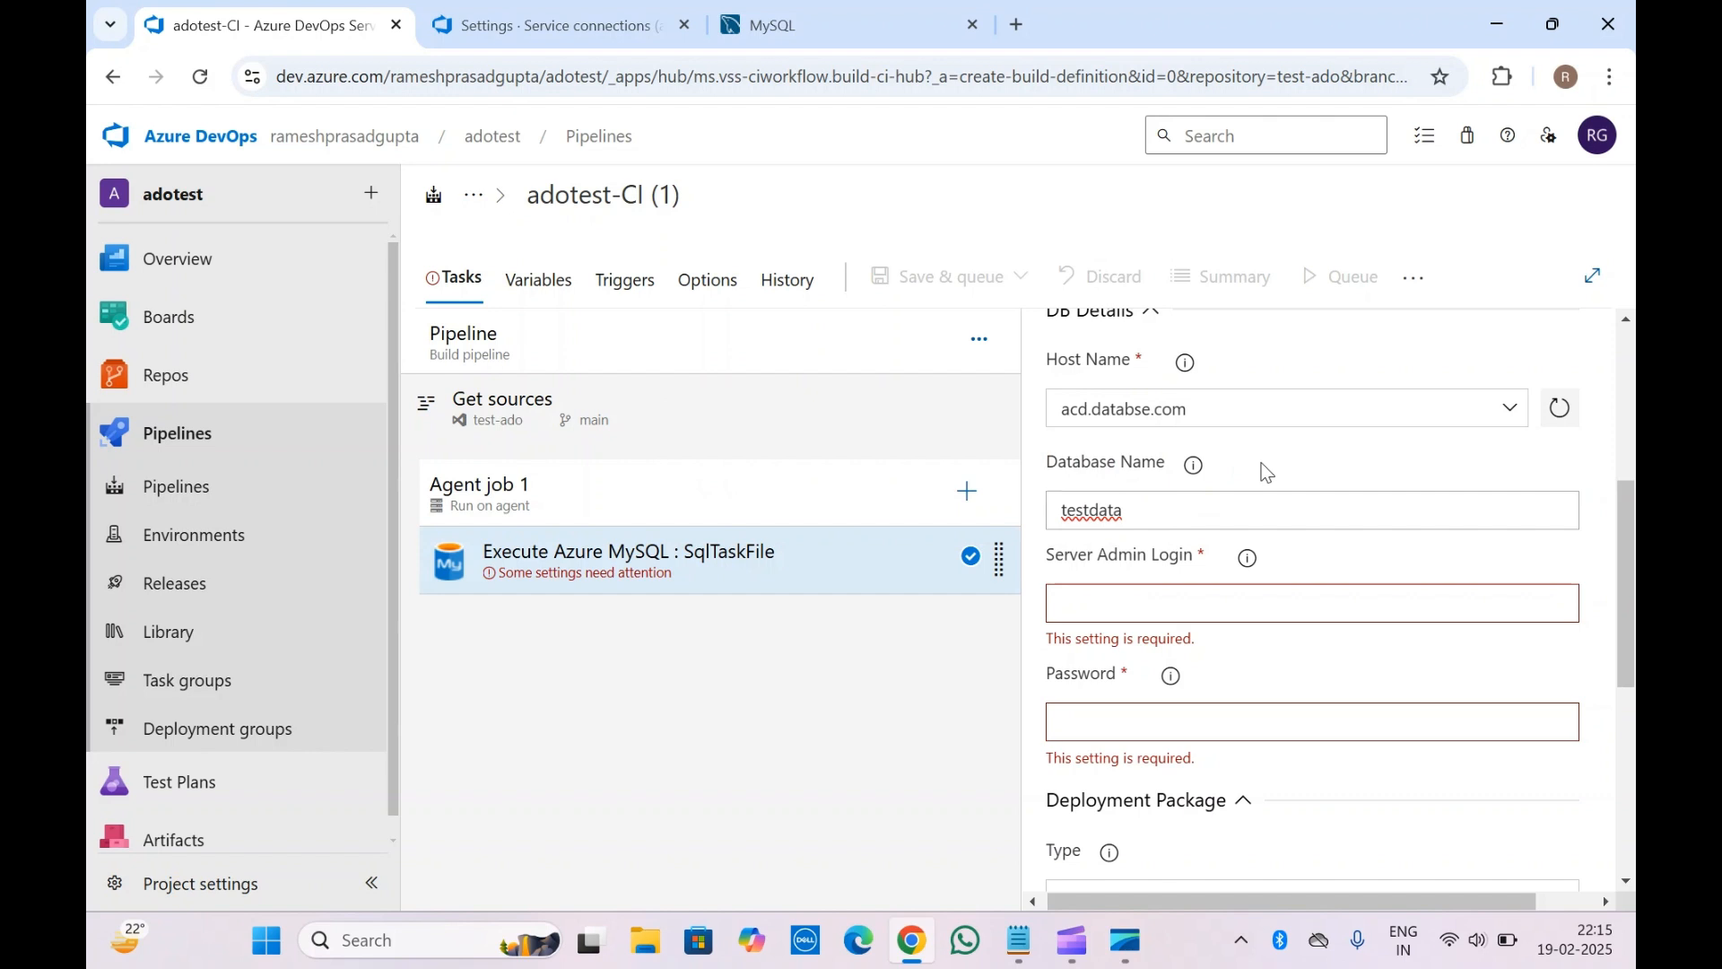
Check the help tooltip for the Server Admin Login field
{"action": "left_click", "coordinate": [1143, 566]}
{"action": "left_click", "coordinate": [1261, 563]}
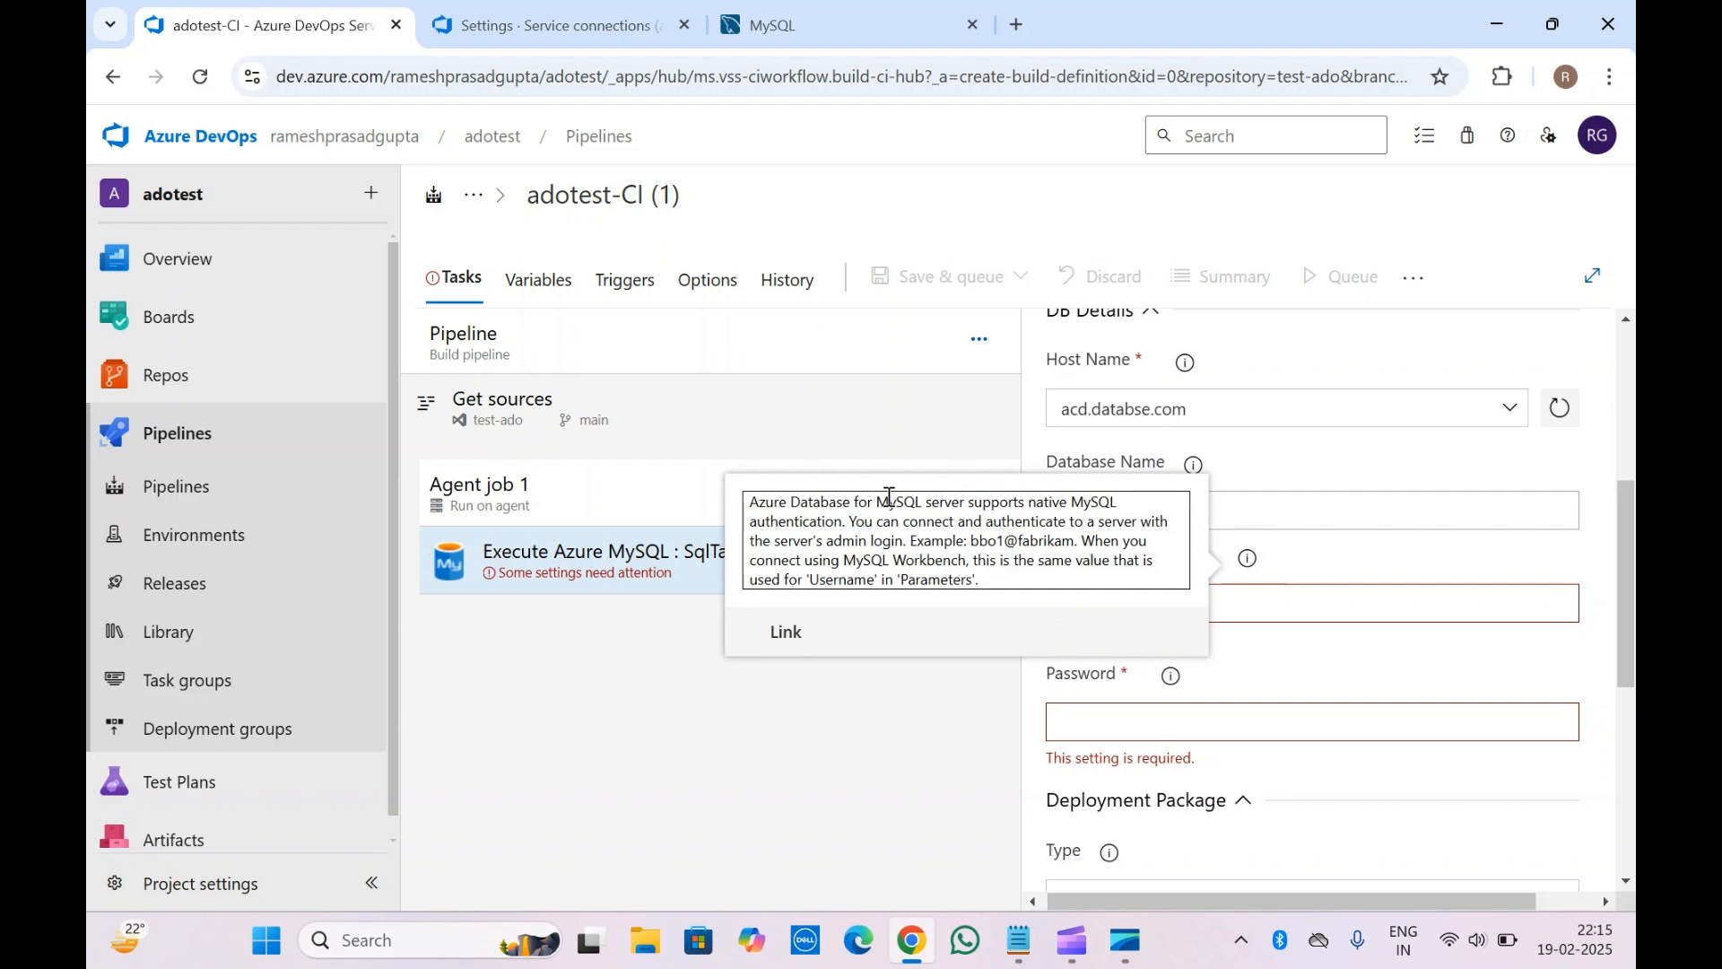
{"action": "left_click", "coordinate": [1355, 568]}
Fill in the server admin login and the password for the MySQL task
{"action": "scroll", "coordinate": [1064, 546], "scroll_direction": "up", "scroll_amount": 5}
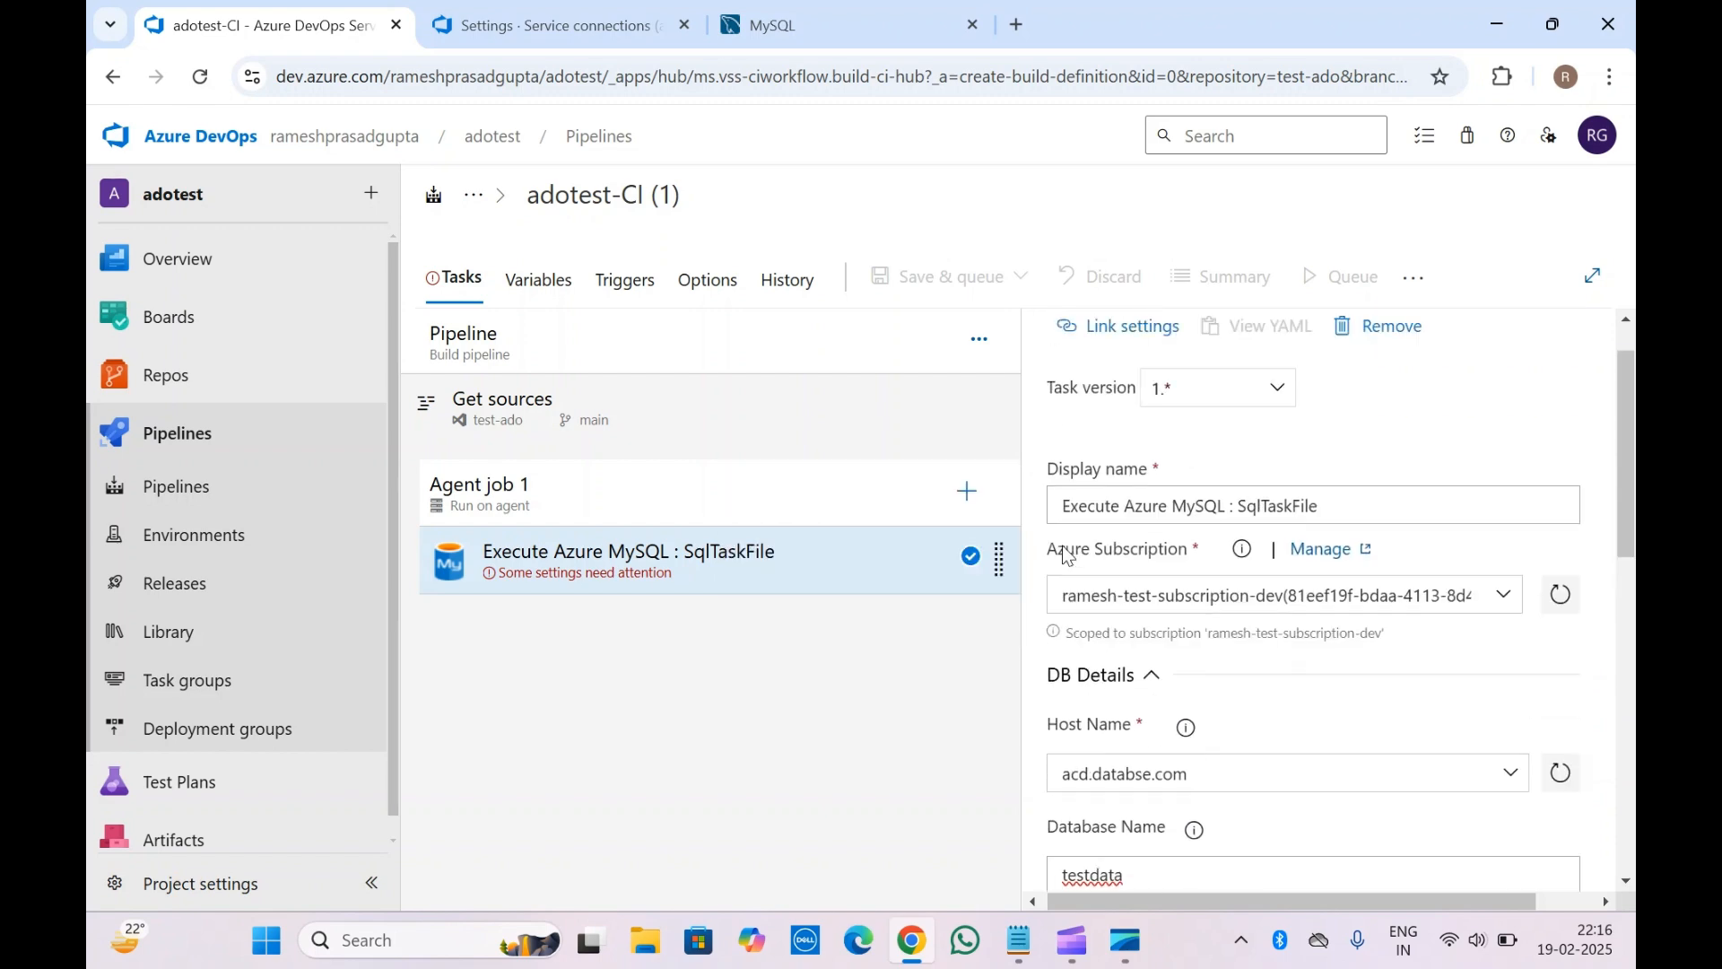
{"action": "scroll", "coordinate": [1065, 546], "scroll_direction": "down", "scroll_amount": 5}
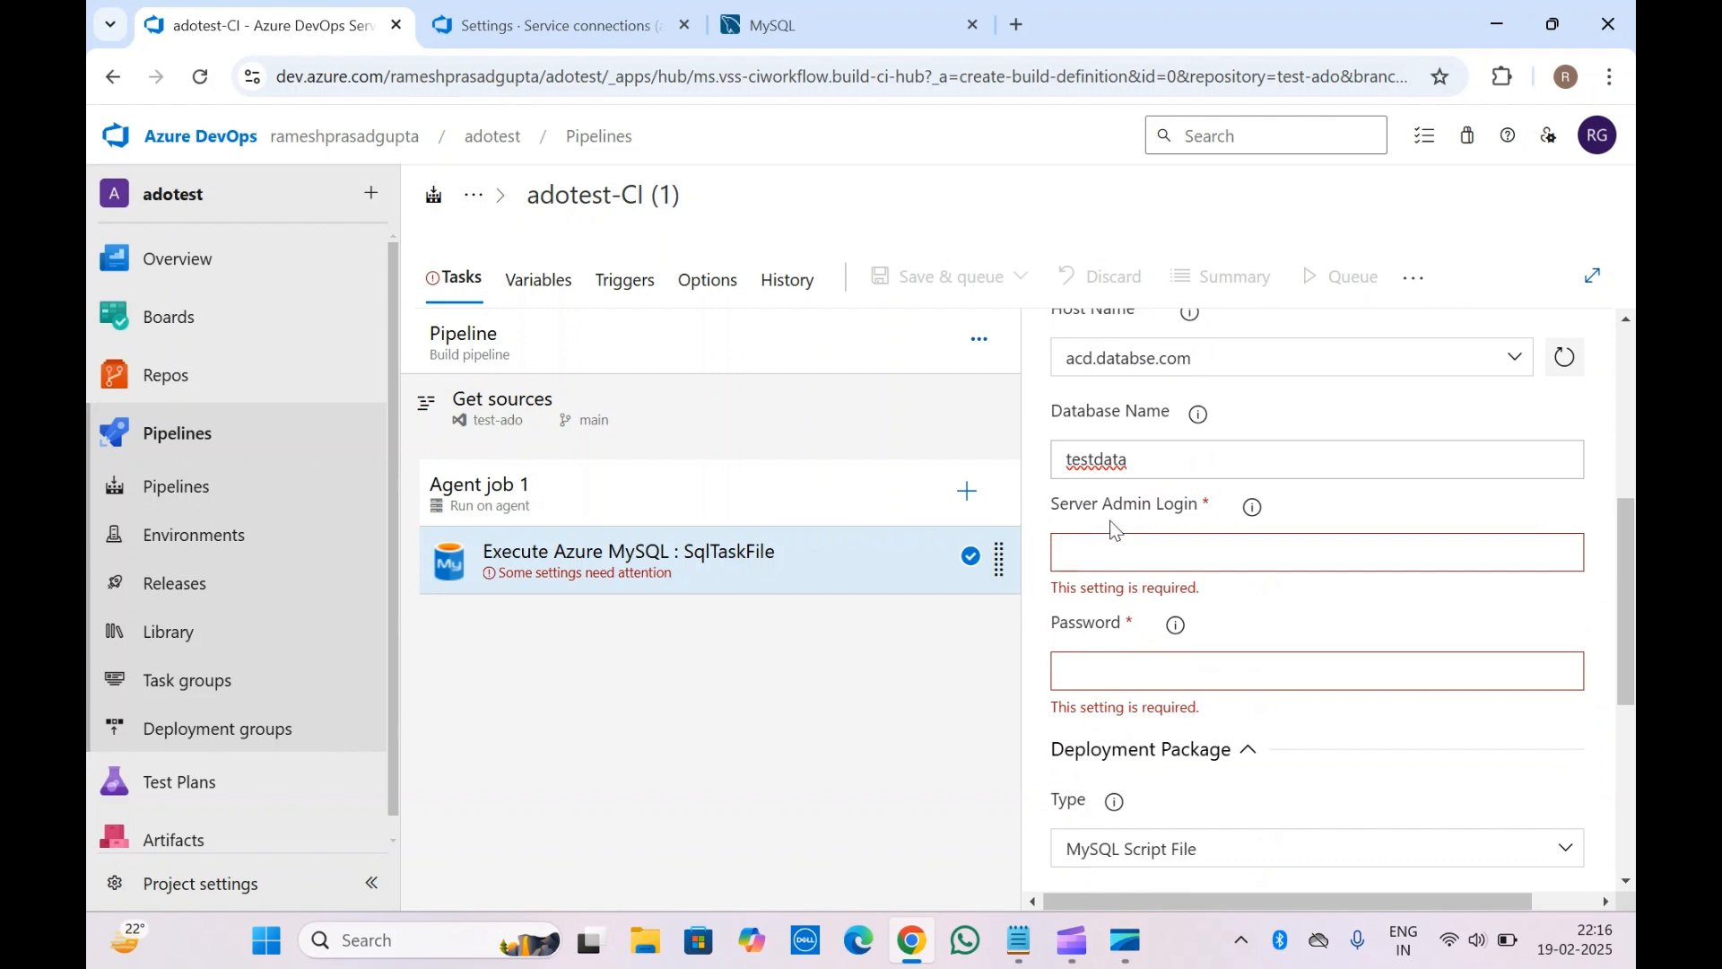
{"action": "scroll", "coordinate": [1212, 587], "scroll_direction": "down", "scroll_amount": 2}
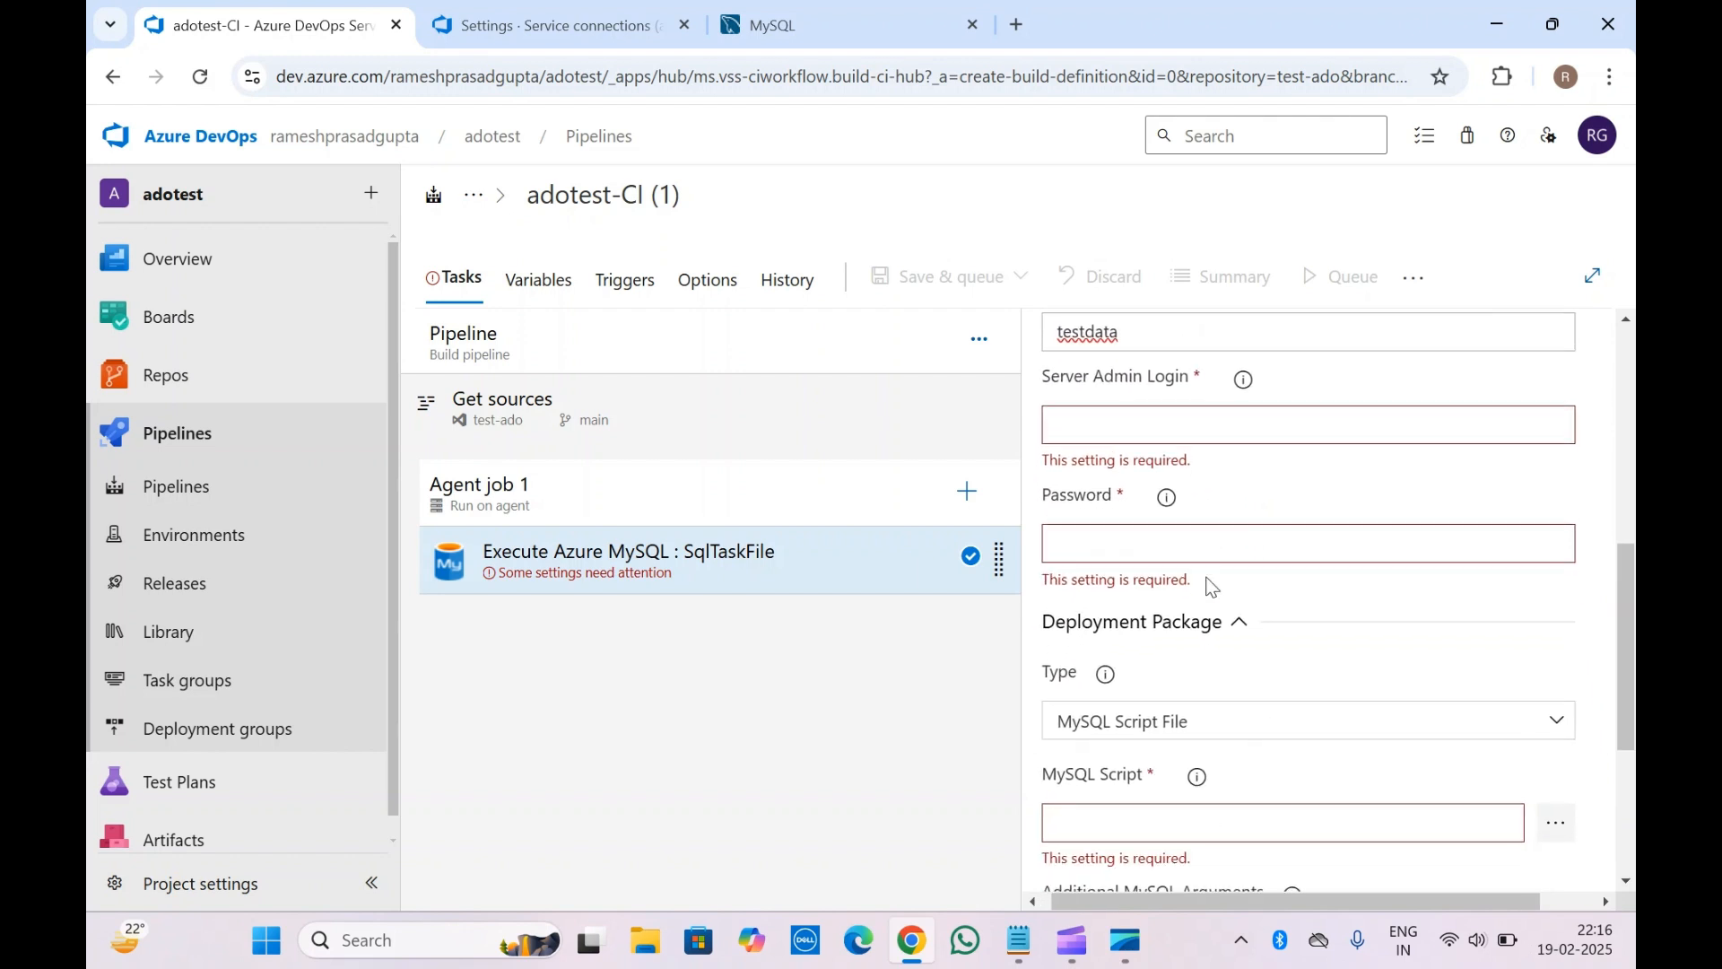
{"action": "left_click", "coordinate": [1118, 422]}
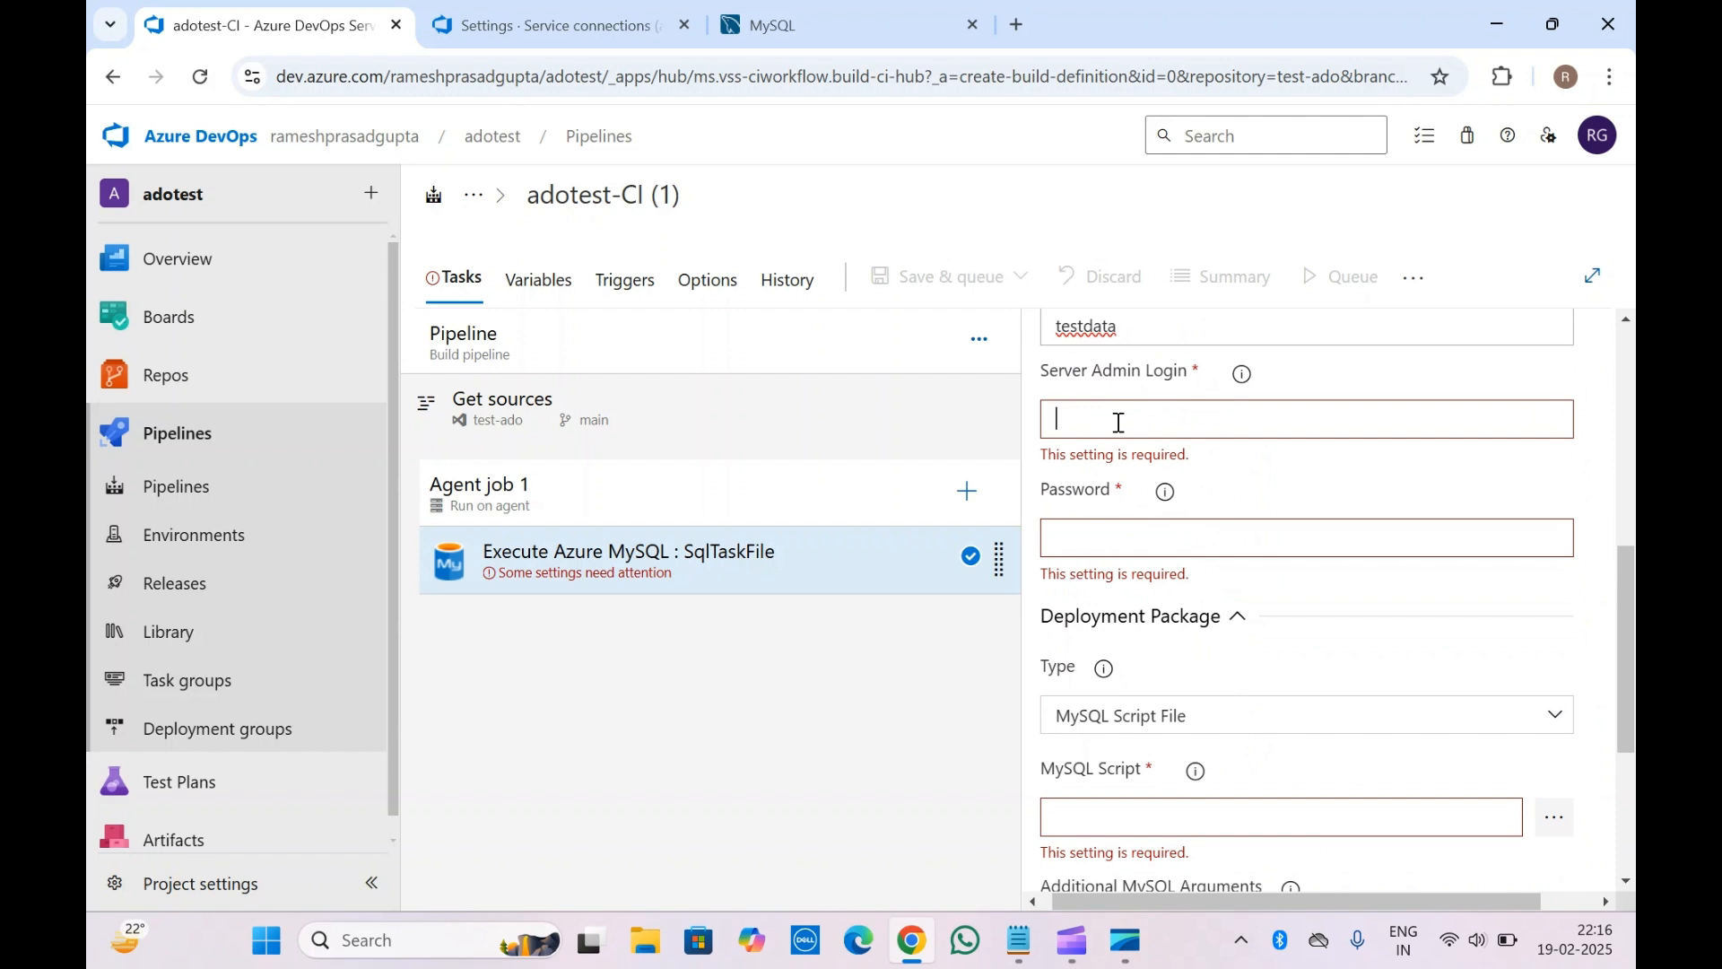
{"action": "type", "text": "admin"}
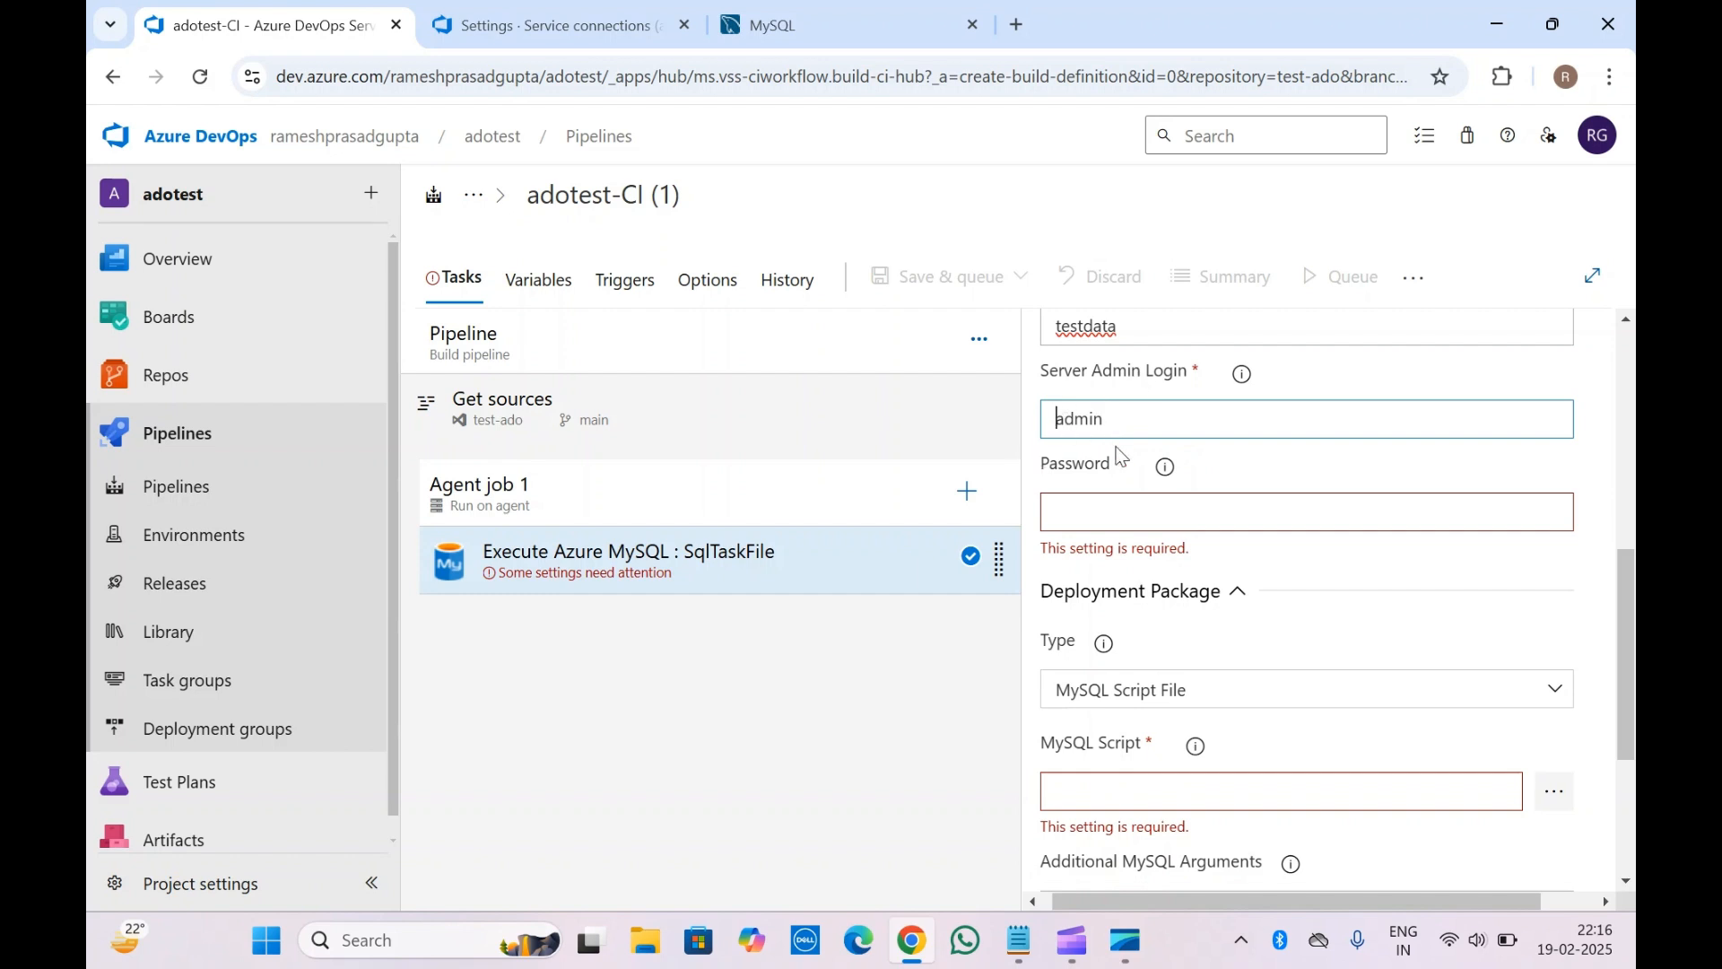
{"action": "left_click", "coordinate": [1080, 506]}
{"action": "type", "text": "admin"}
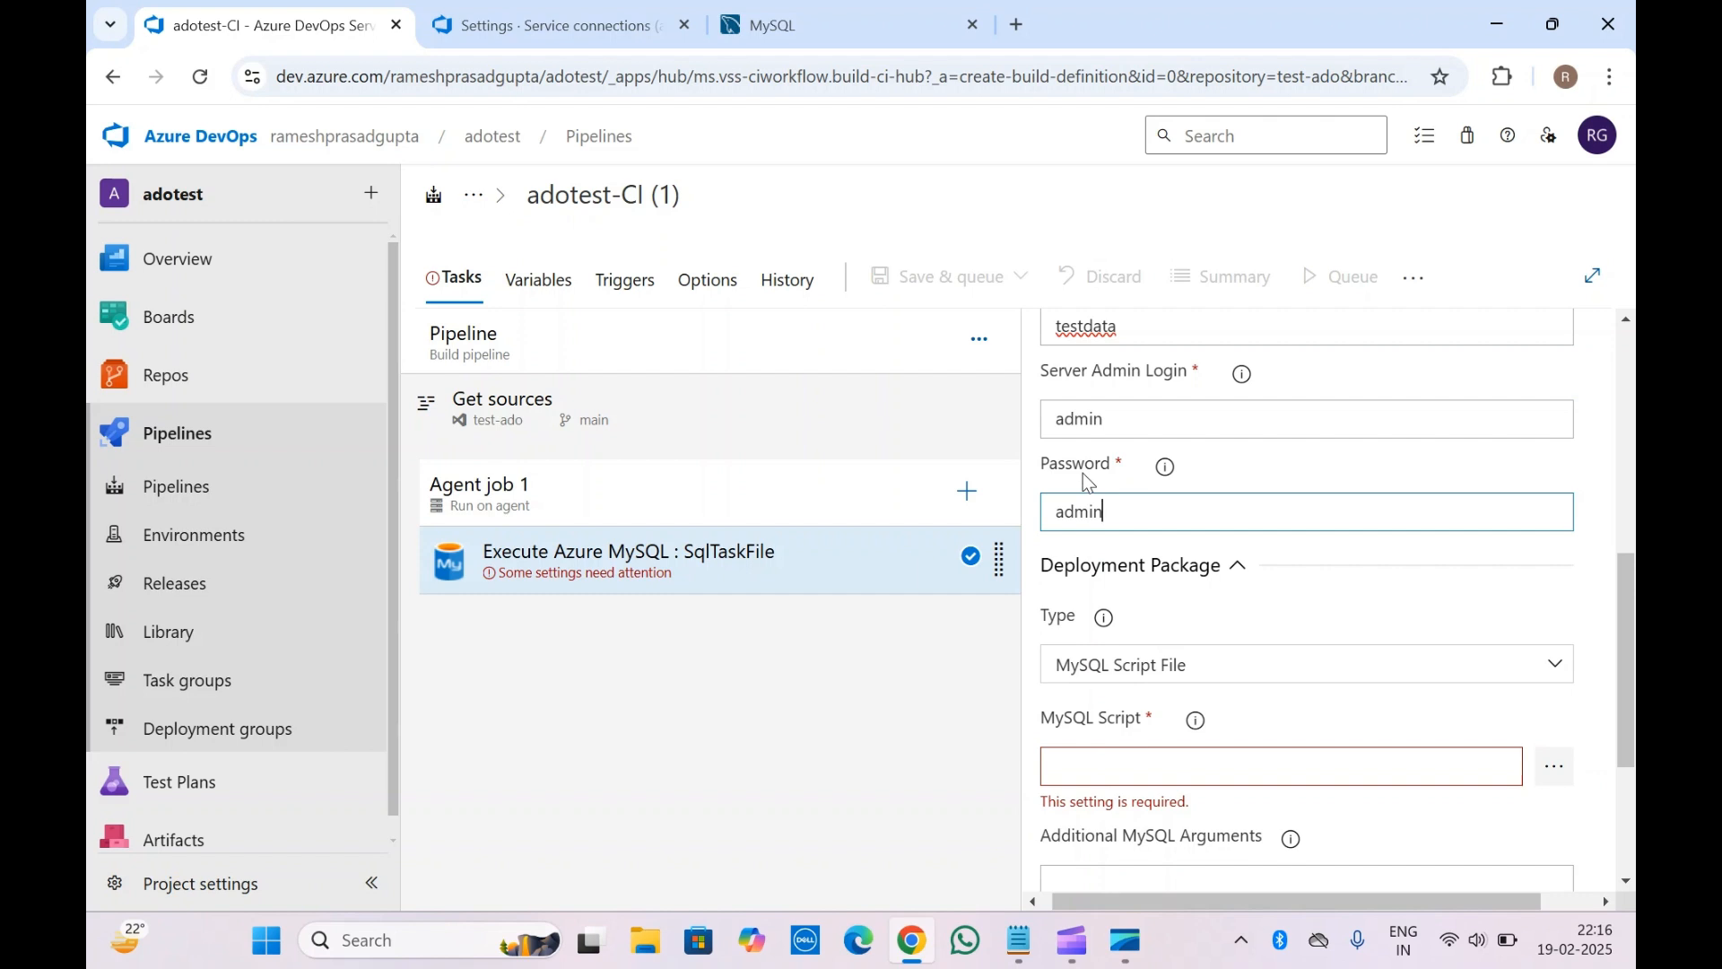
{"action": "scroll", "coordinate": [1083, 472], "scroll_direction": "up", "scroll_amount": 2}
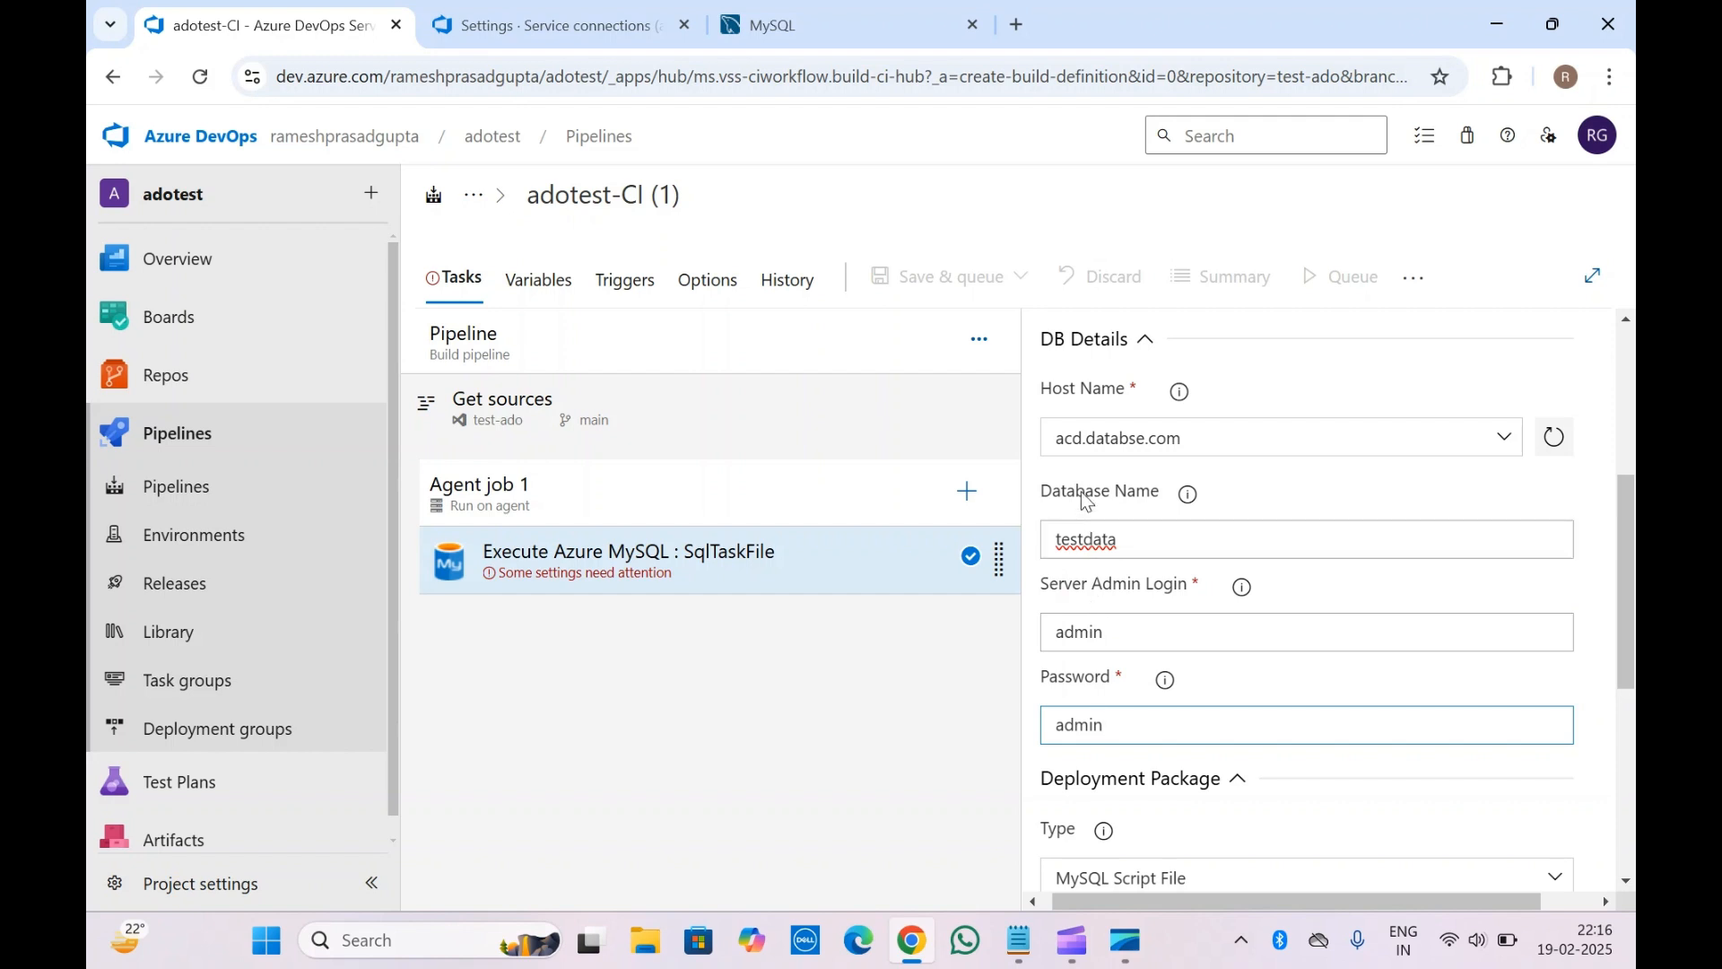
{"action": "scroll", "coordinate": [1085, 500], "scroll_direction": "down", "scroll_amount": 2}
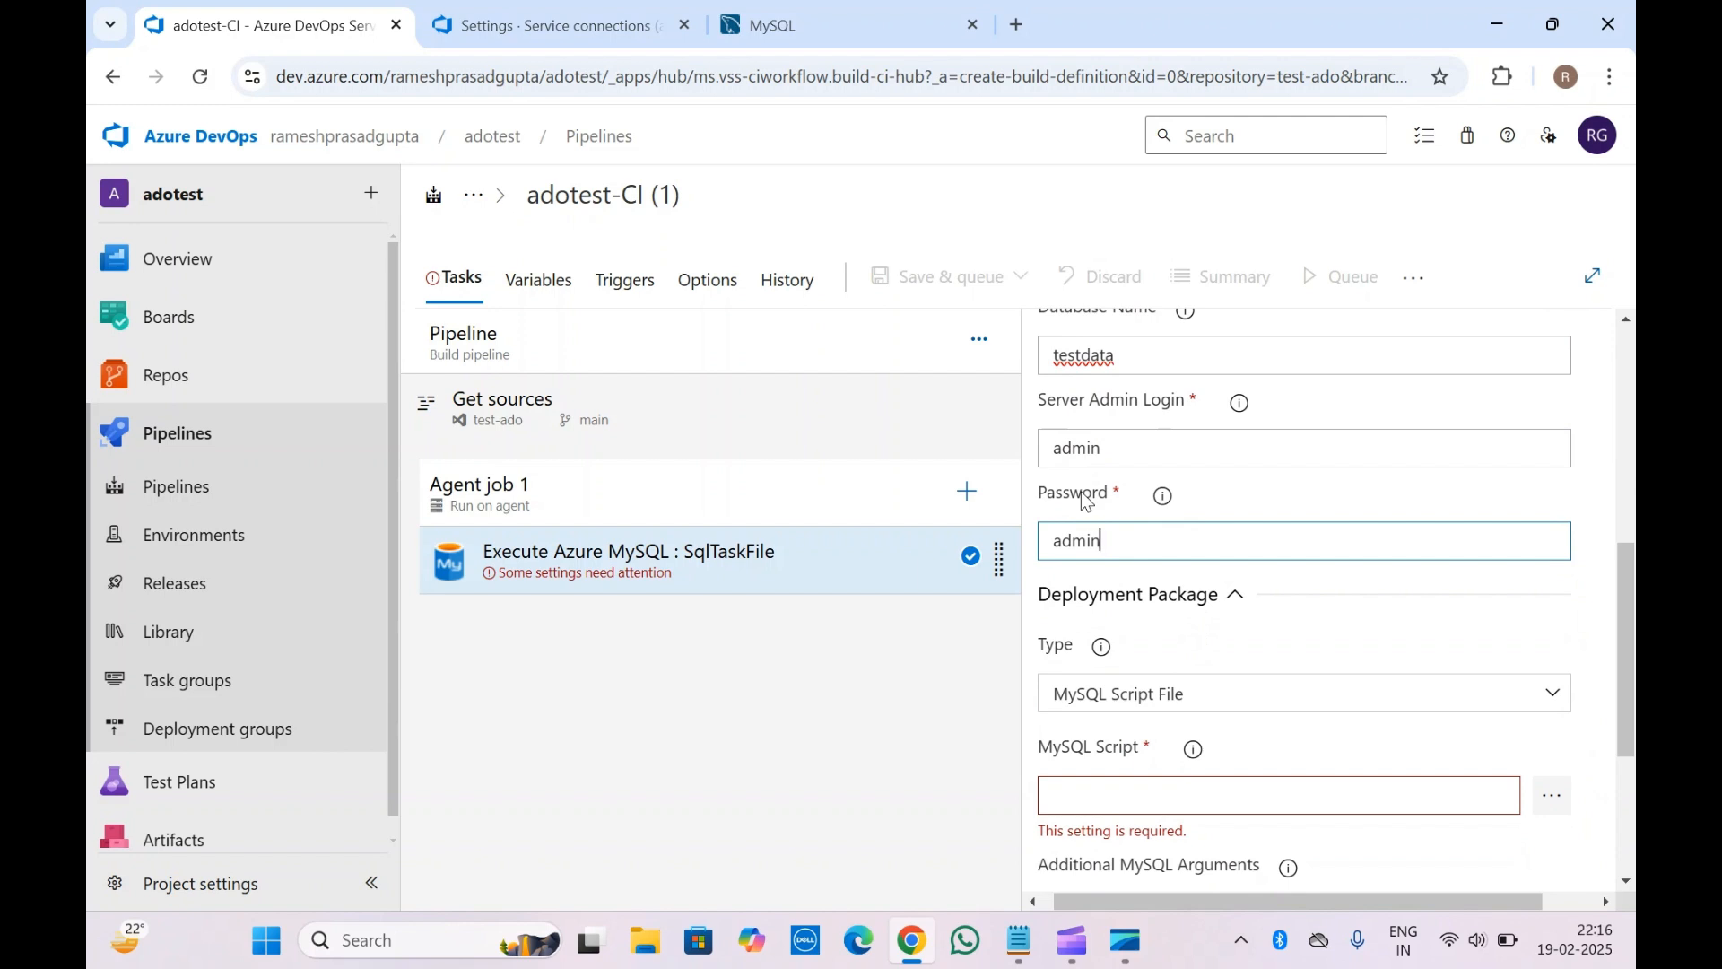
{"action": "scroll", "coordinate": [1086, 501], "scroll_direction": "down", "scroll_amount": 1}
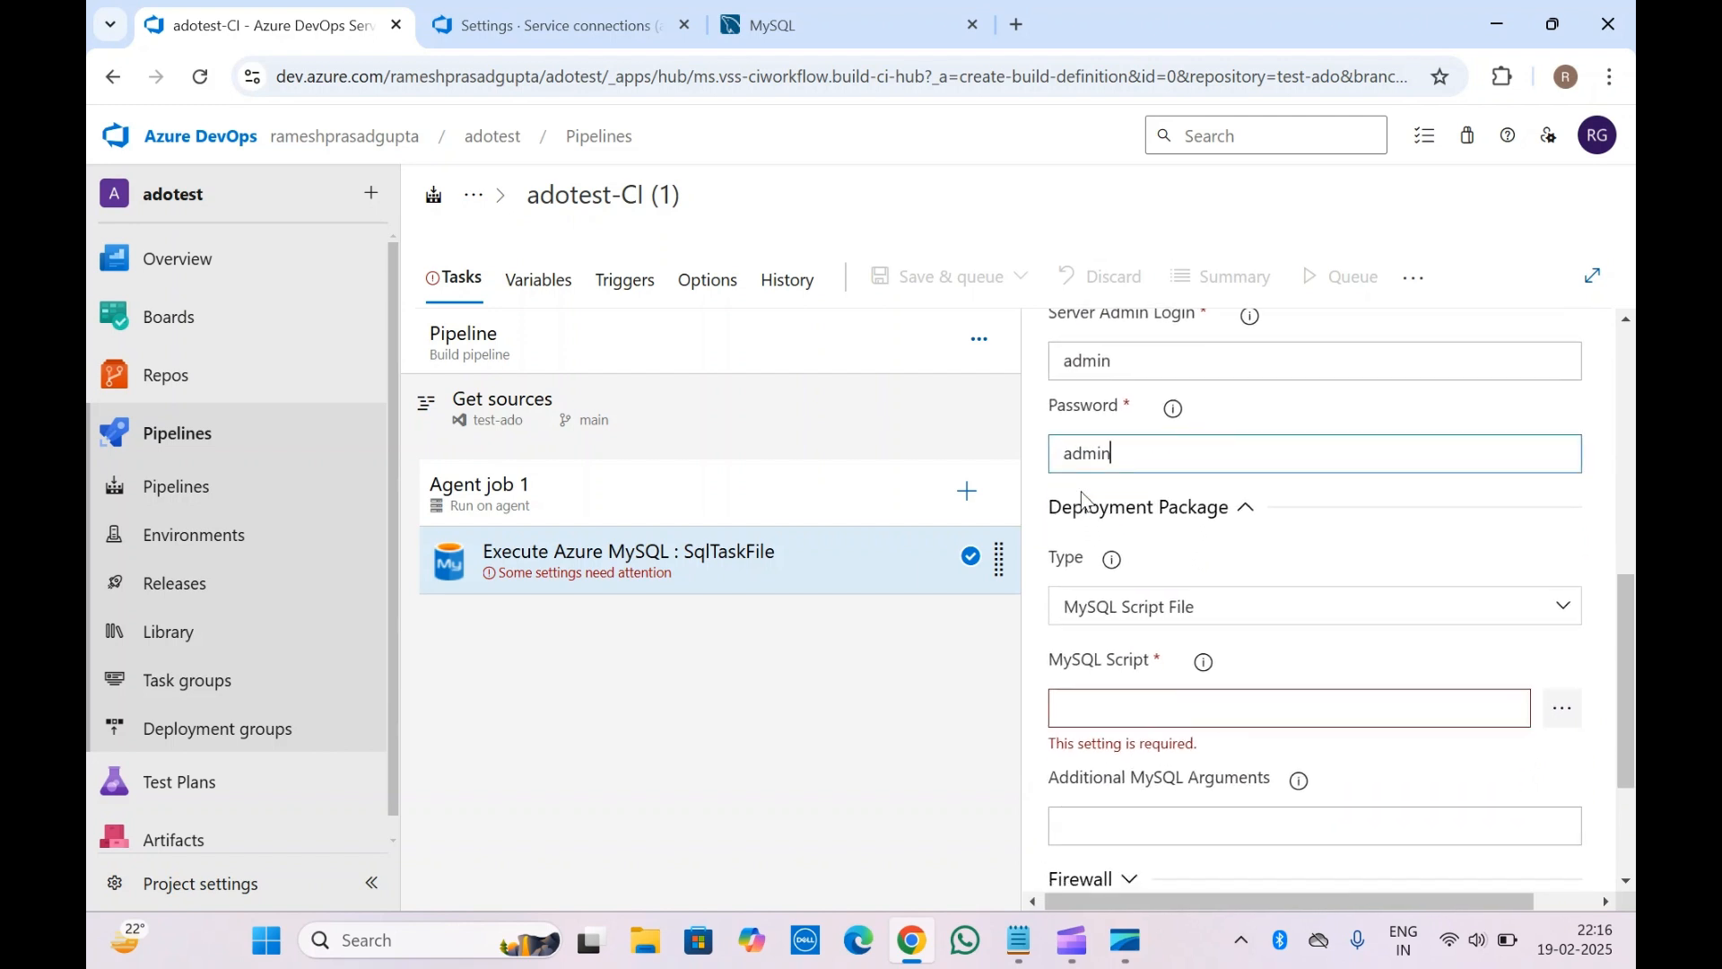
{"action": "scroll", "coordinate": [1081, 493], "scroll_direction": "down", "scroll_amount": 2}
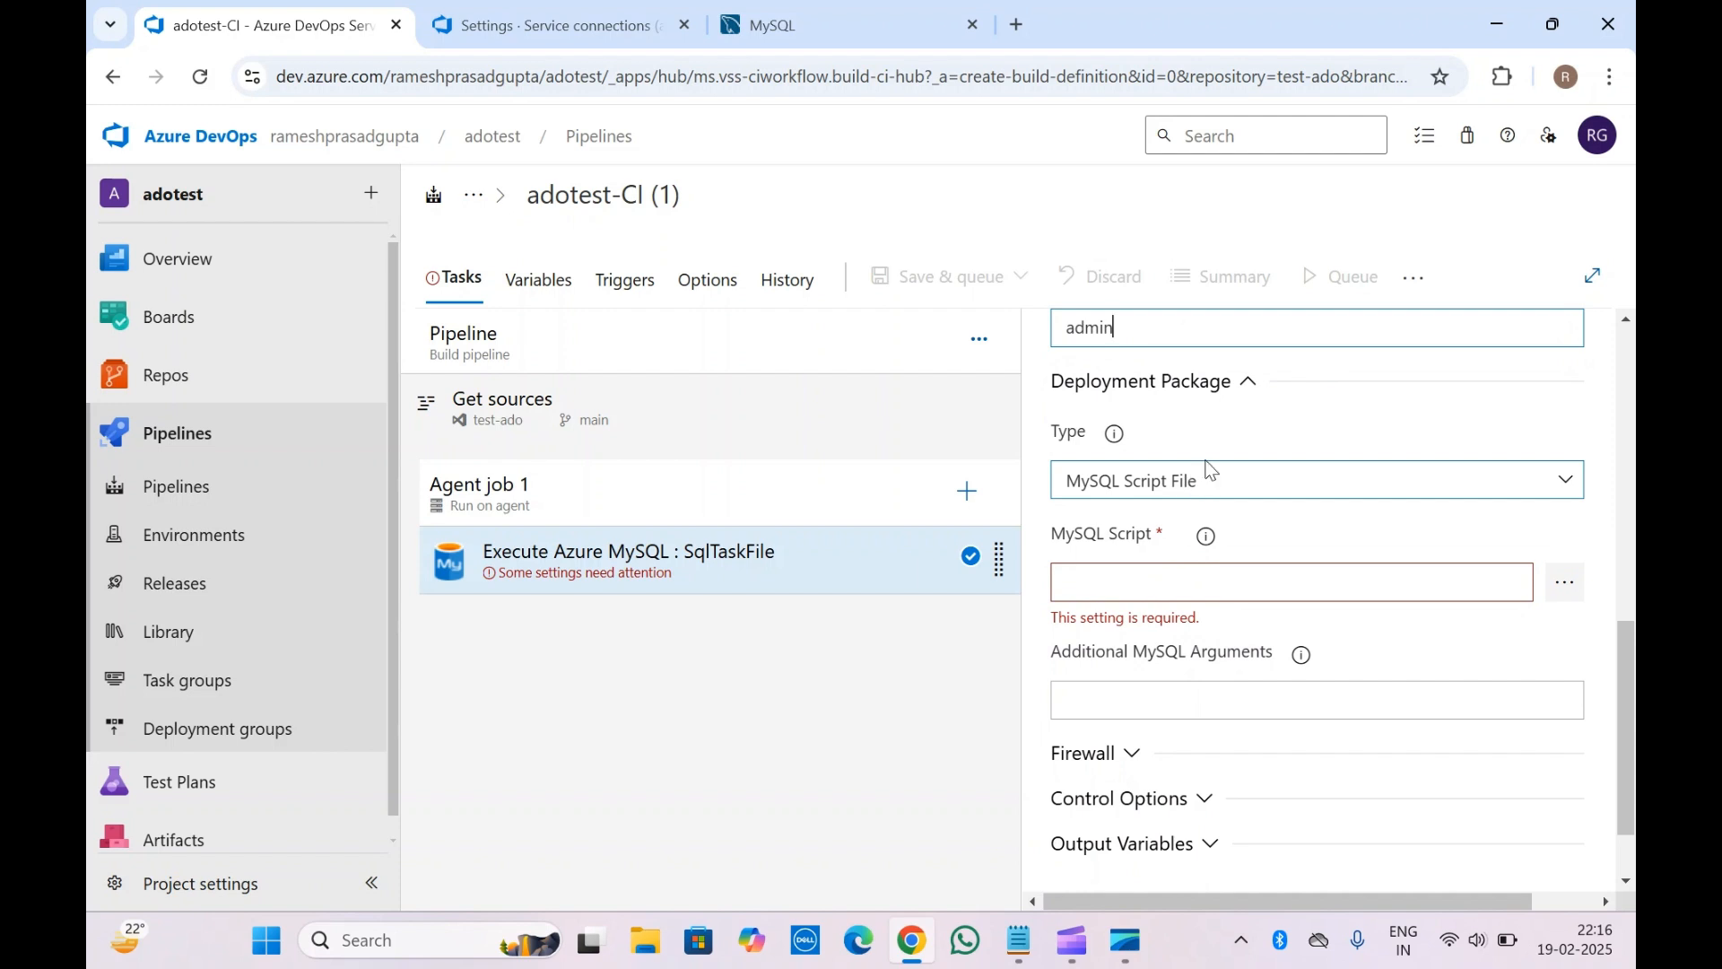
{"action": "left_click", "coordinate": [1136, 496]}
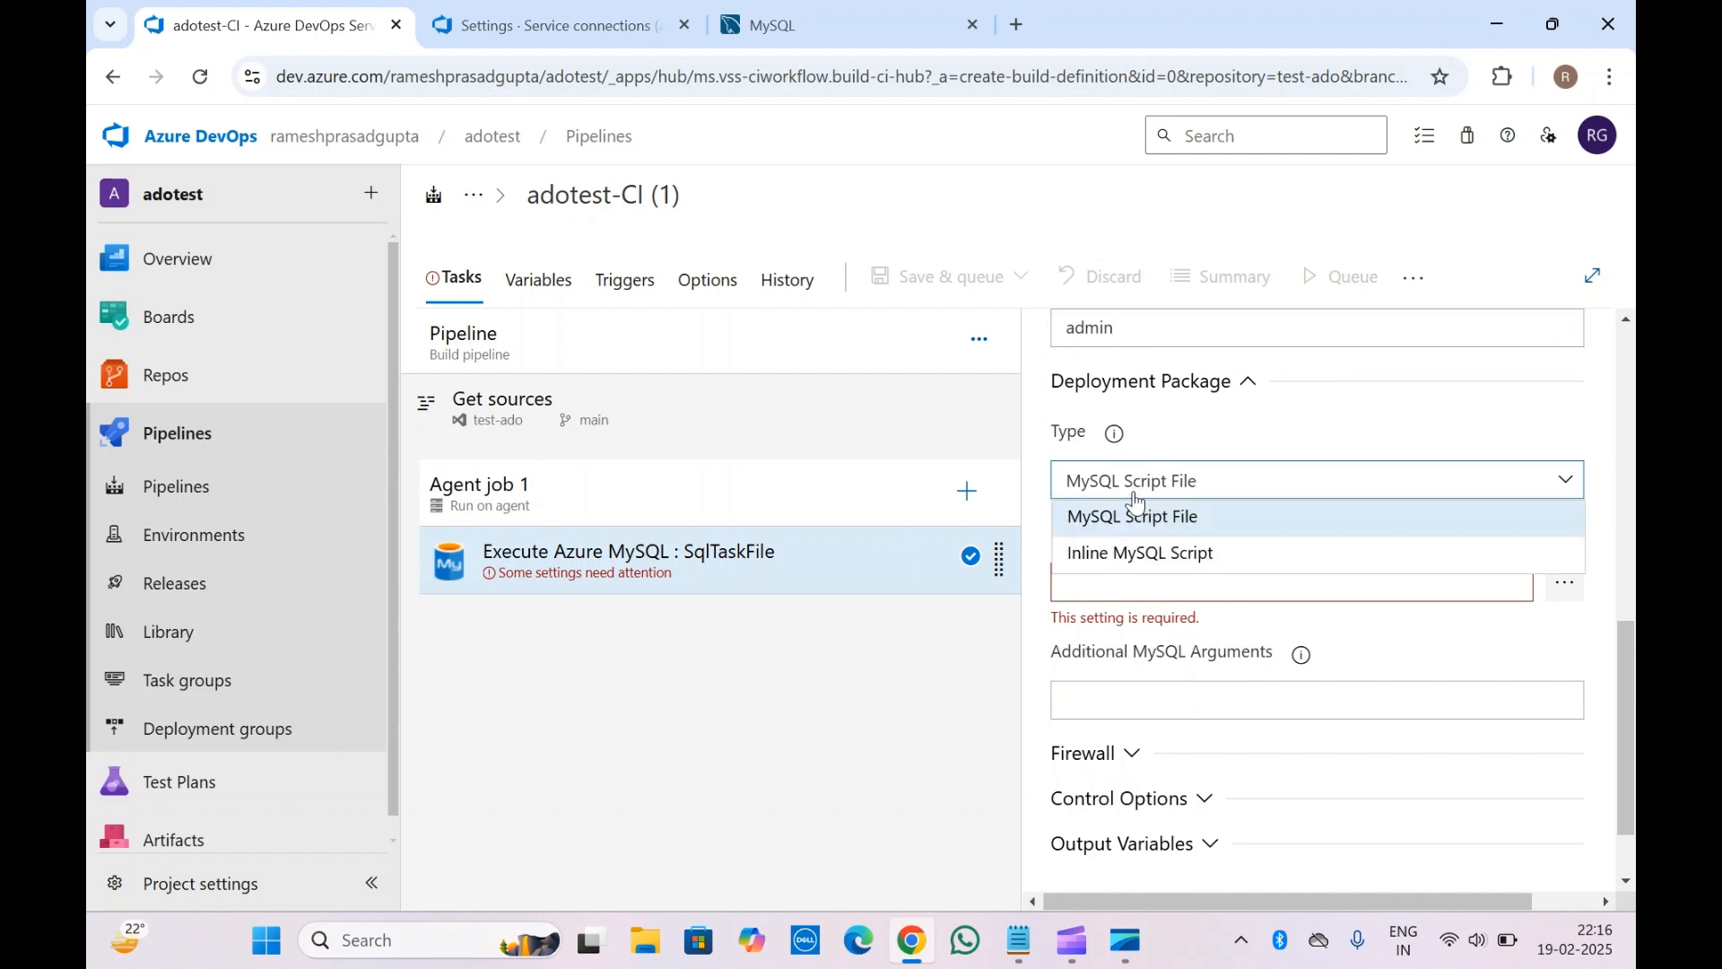
{"action": "left_click", "coordinate": [1138, 553]}
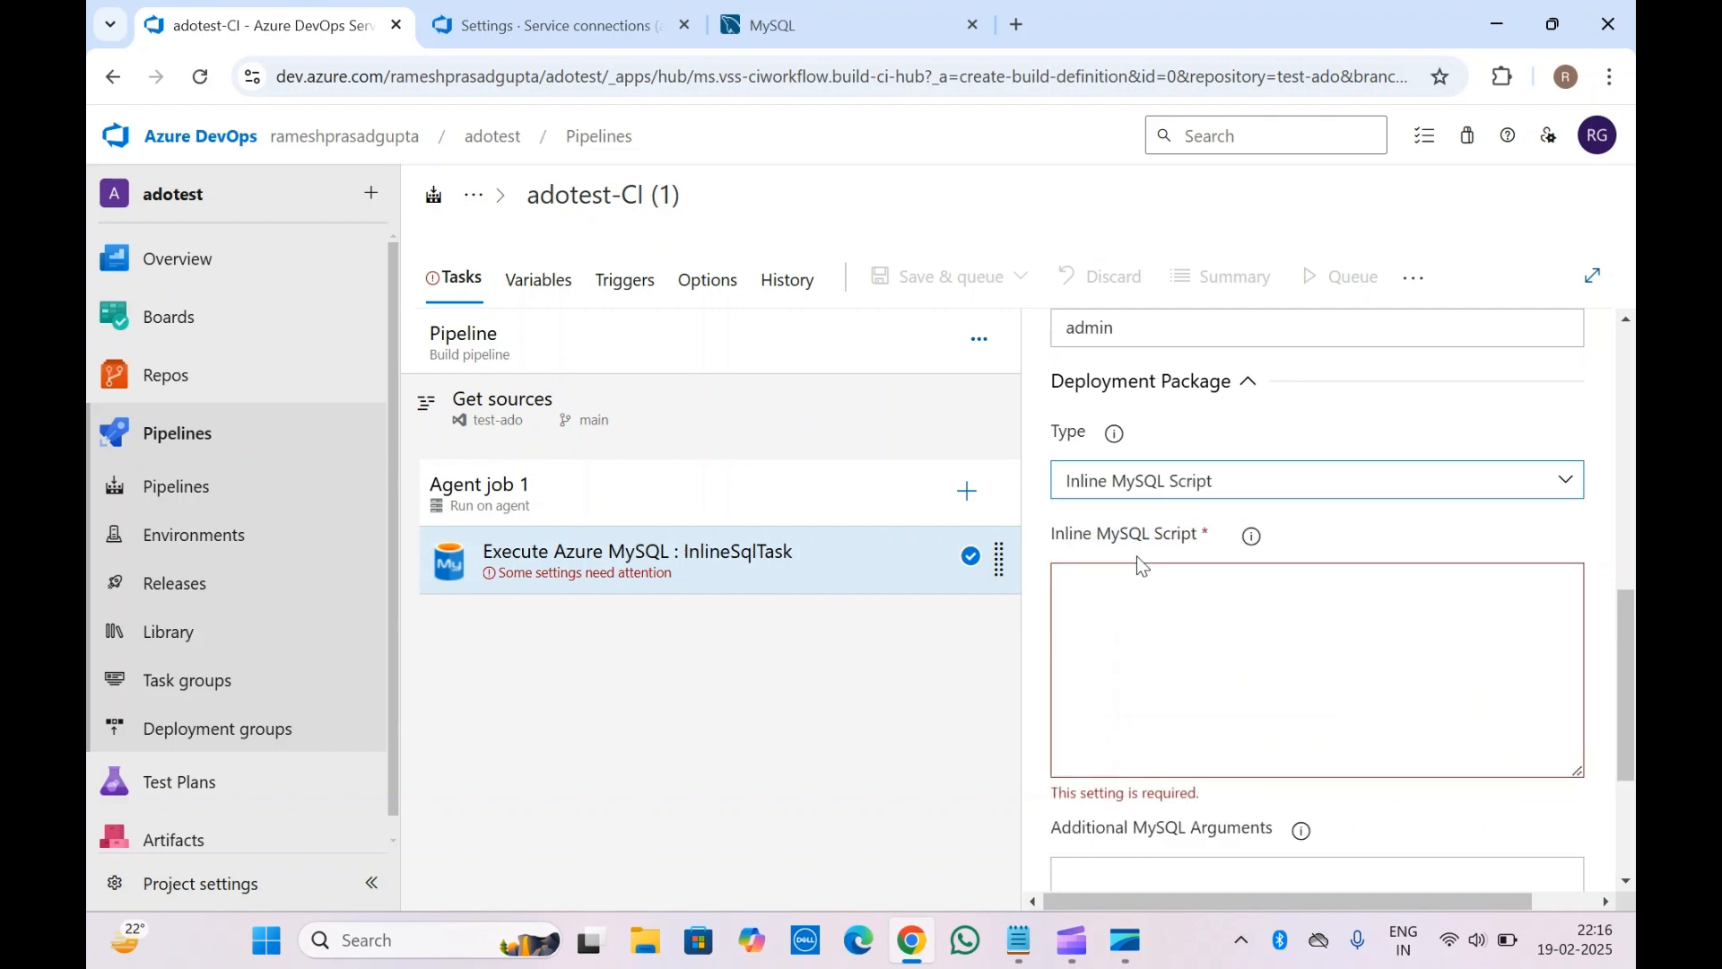
{"action": "left_click", "coordinate": [1214, 657]}
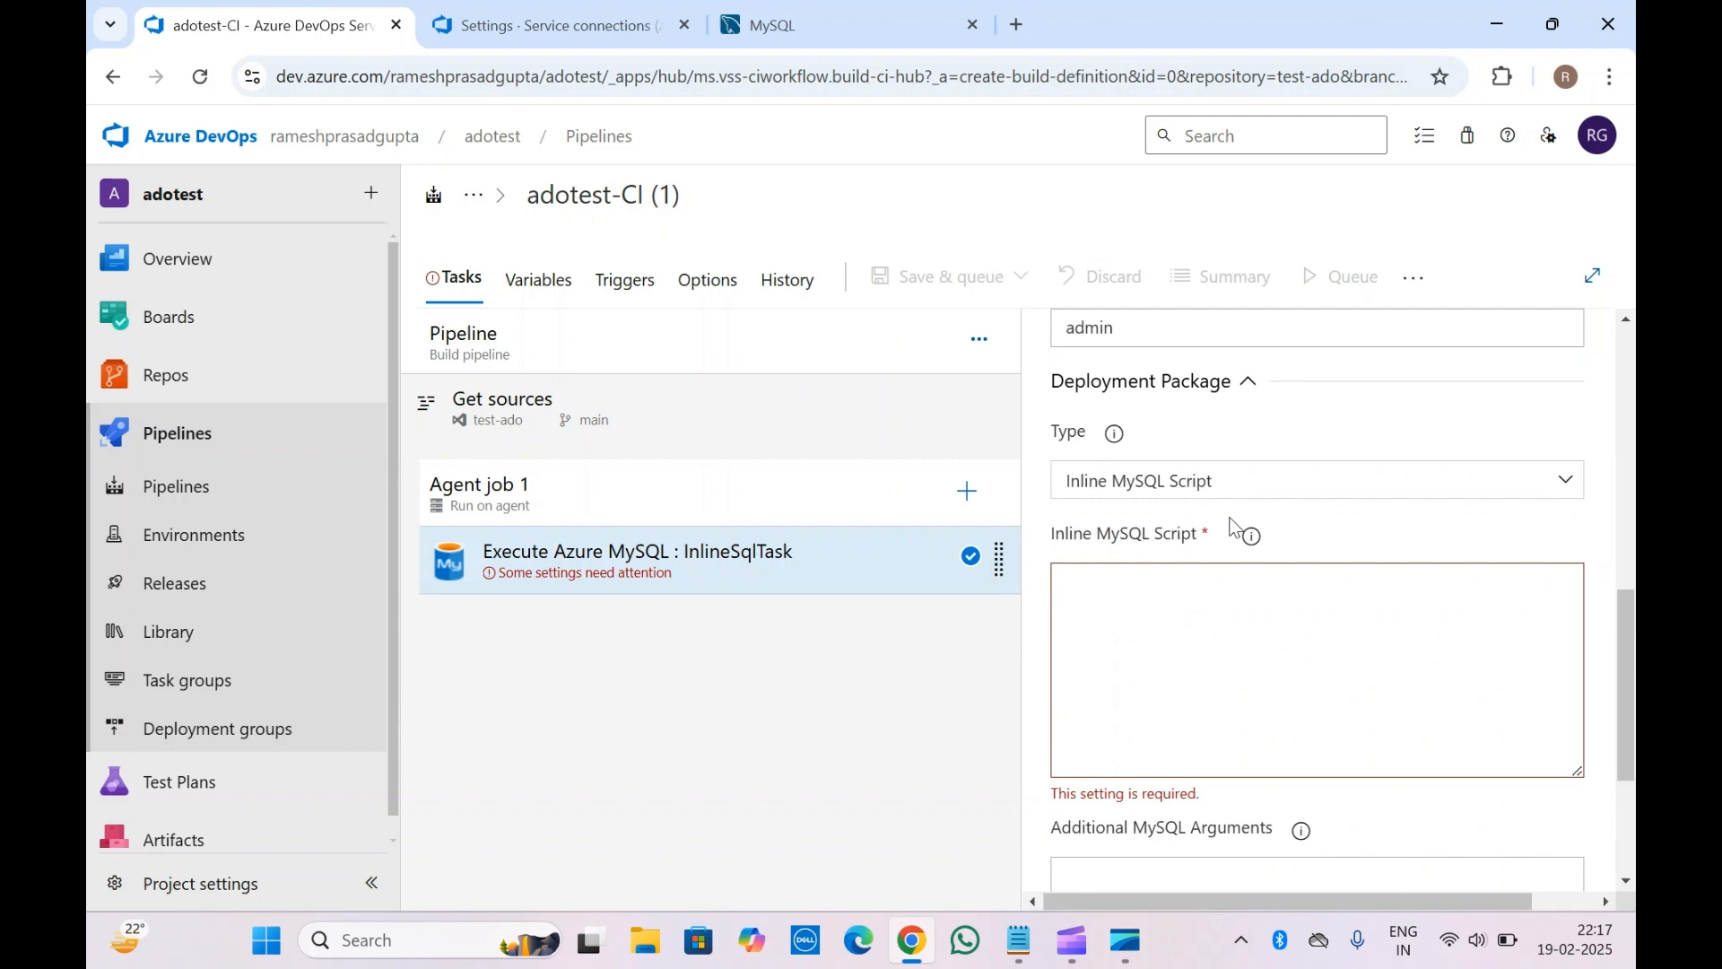
{"action": "mouse_move", "coordinate": [1255, 545]}
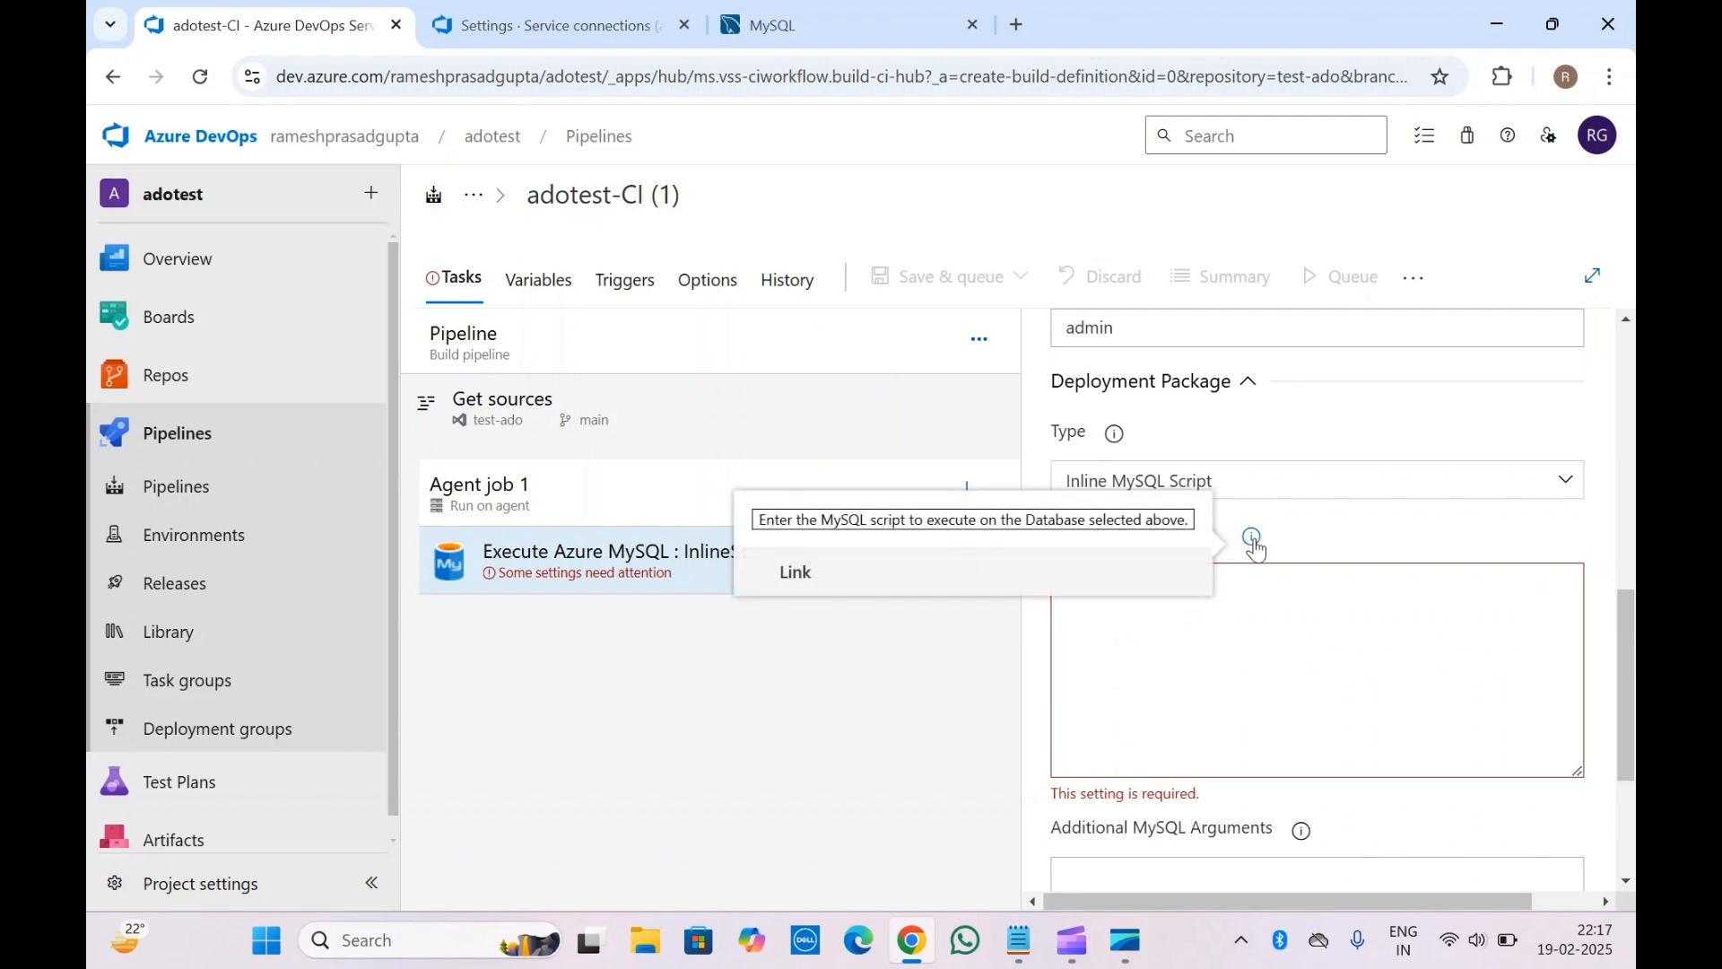
{"action": "left_click", "coordinate": [1272, 478]}
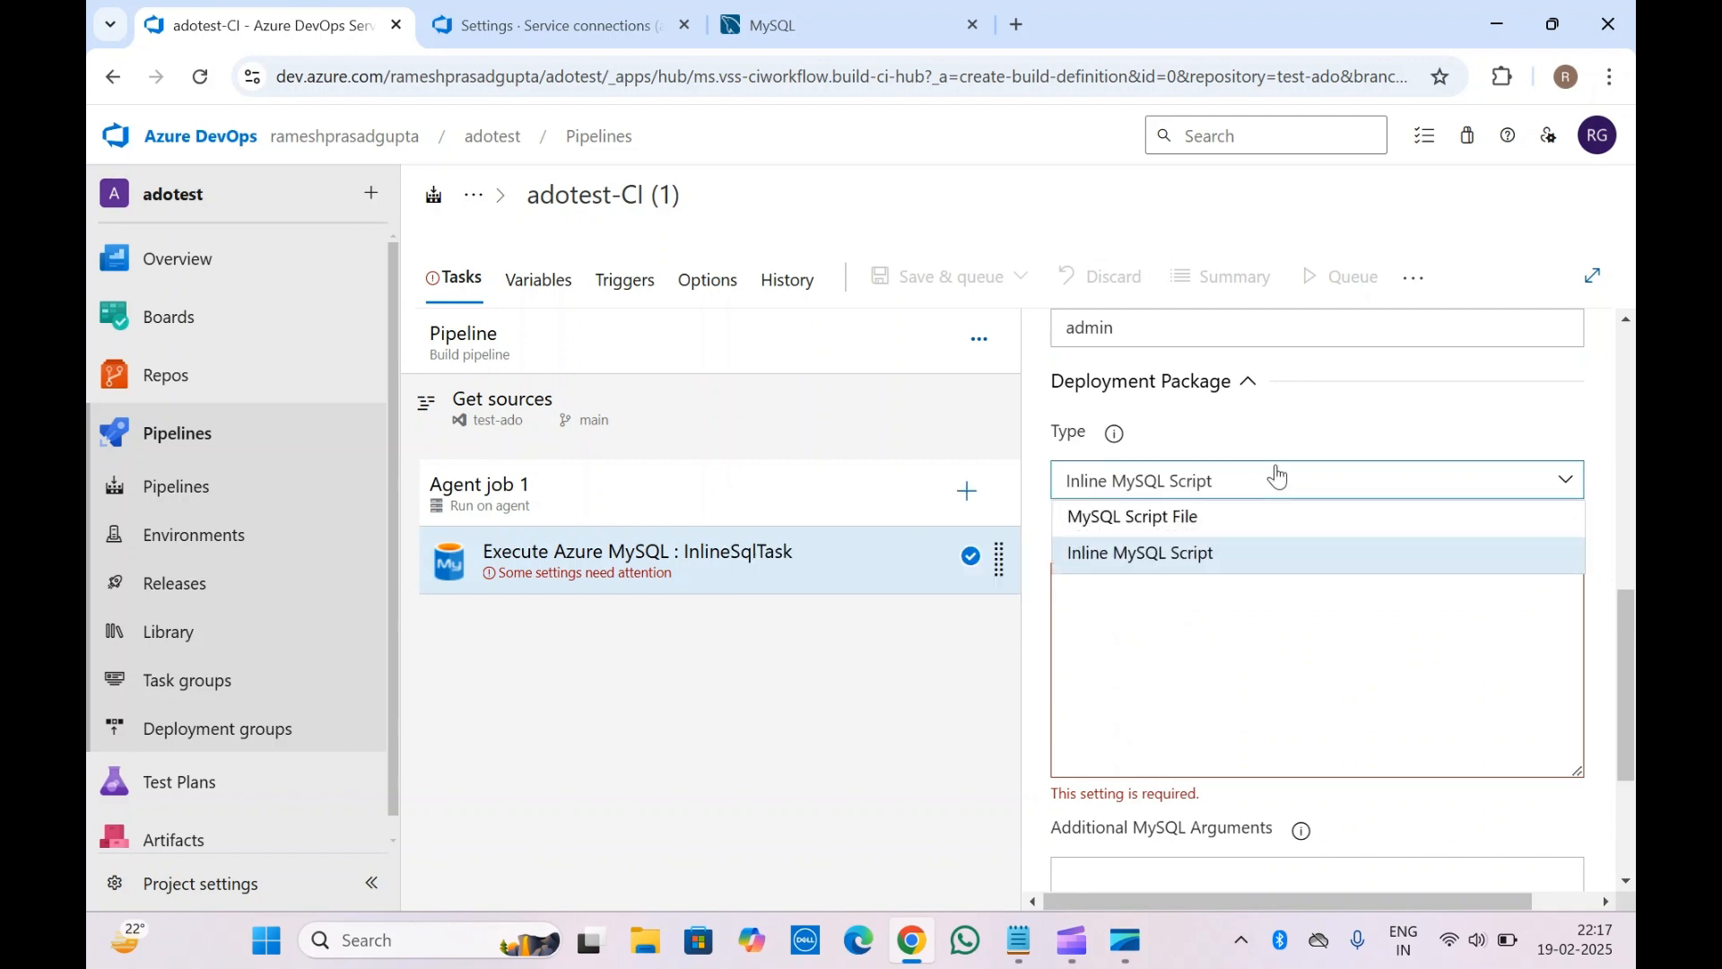
{"action": "left_click", "coordinate": [1184, 518]}
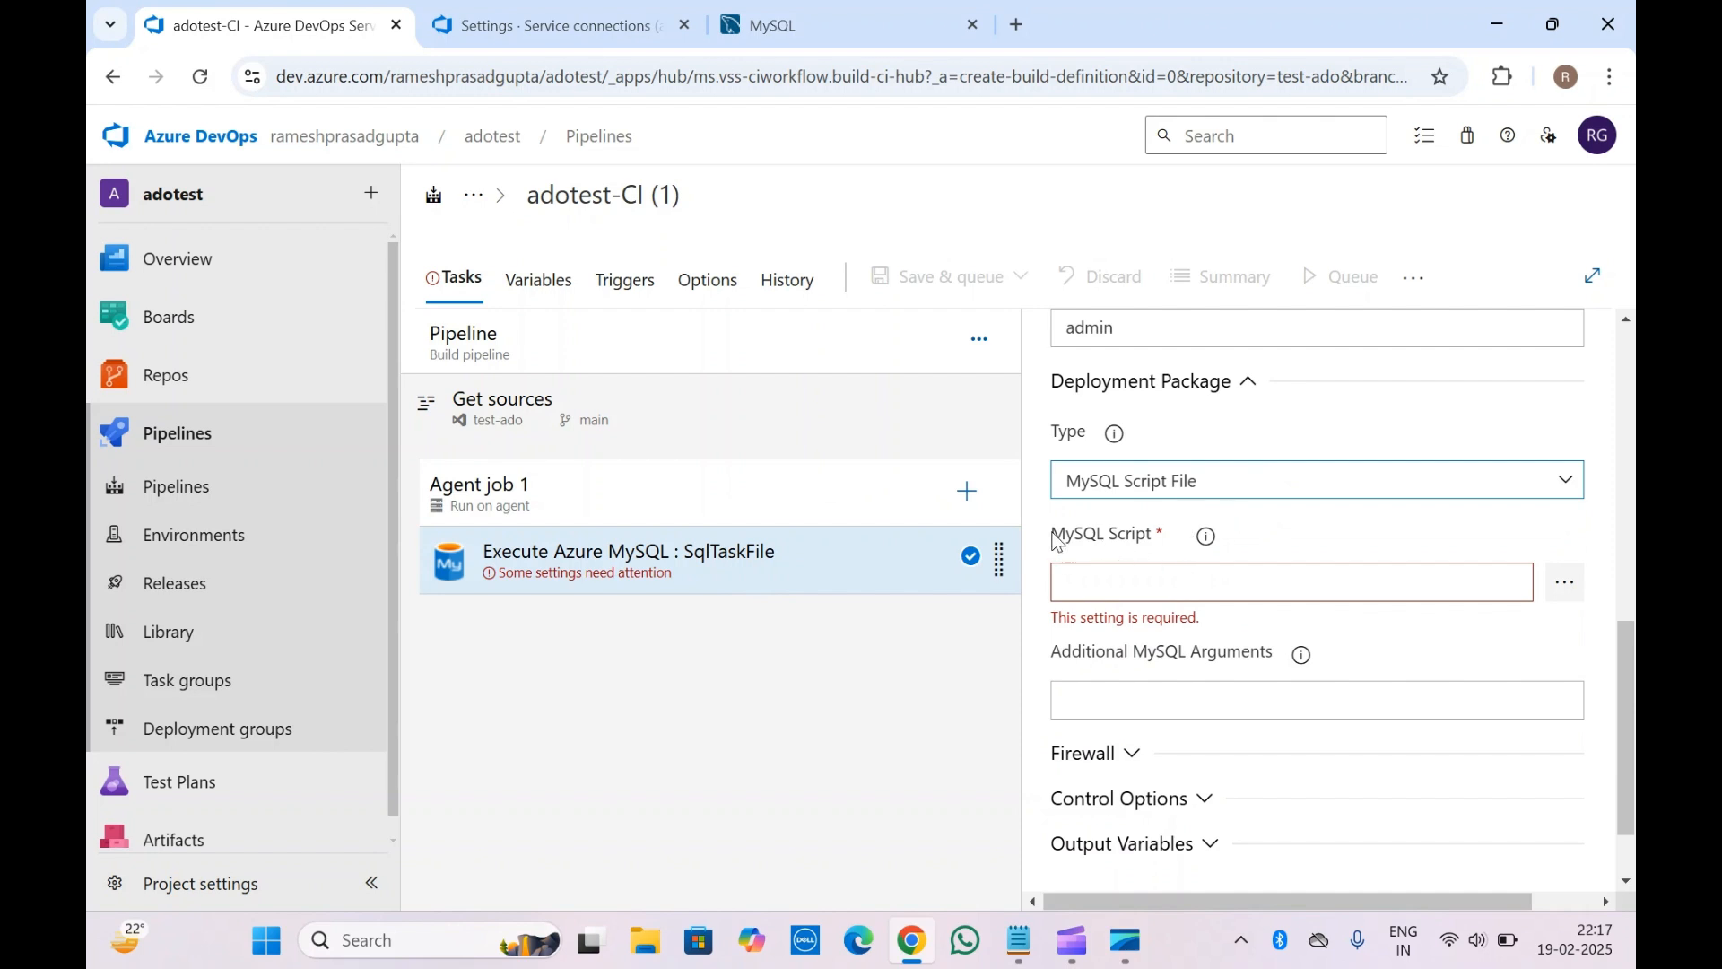
Browse the test-ado repository and set the MySQL Script to host.json, leaving arguments empty
{"action": "left_click", "coordinate": [1566, 582]}
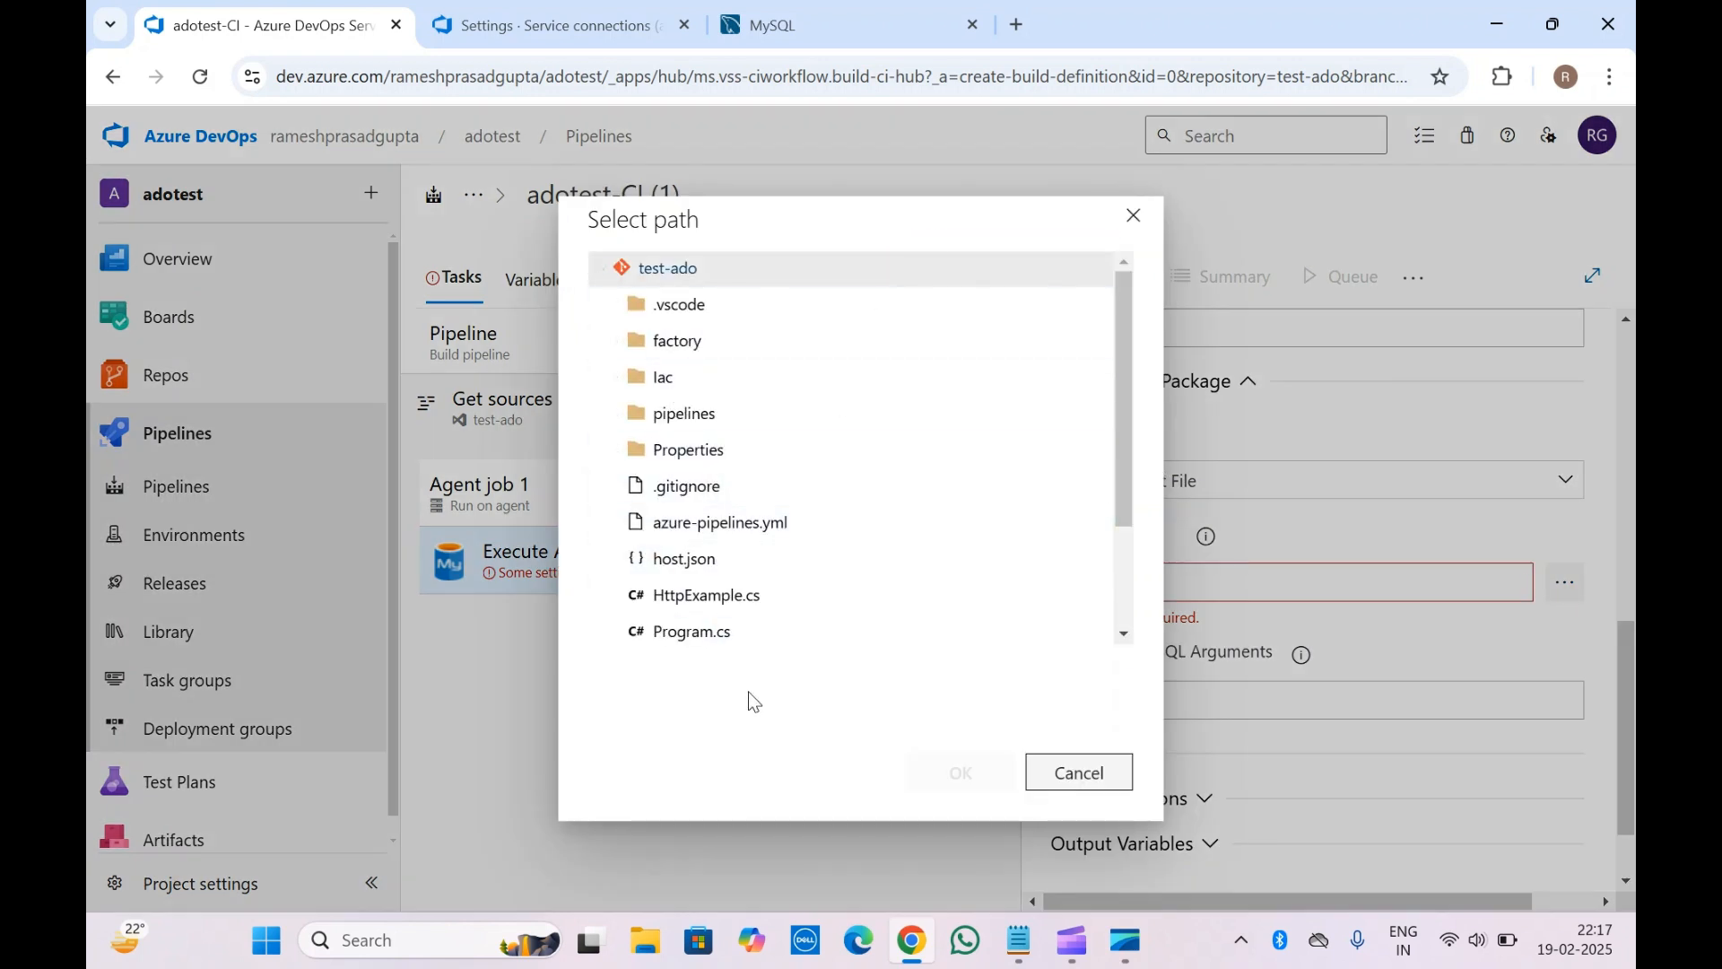
{"action": "left_click", "coordinate": [708, 560]}
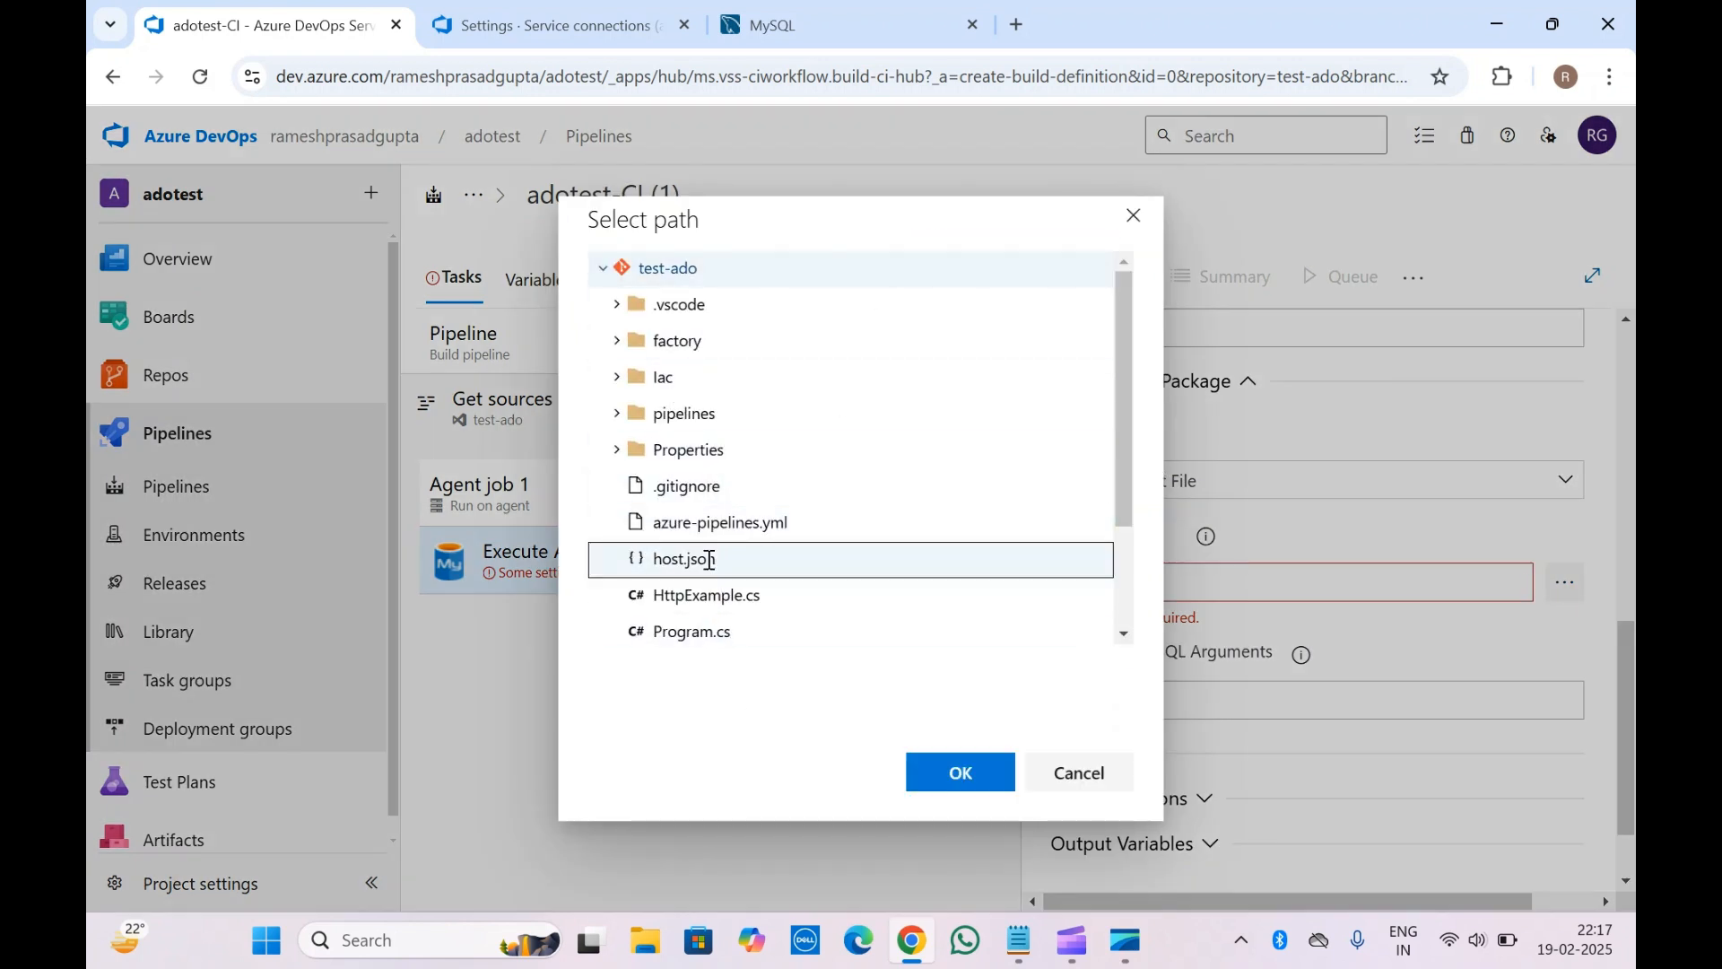
{"action": "left_click", "coordinate": [967, 777]}
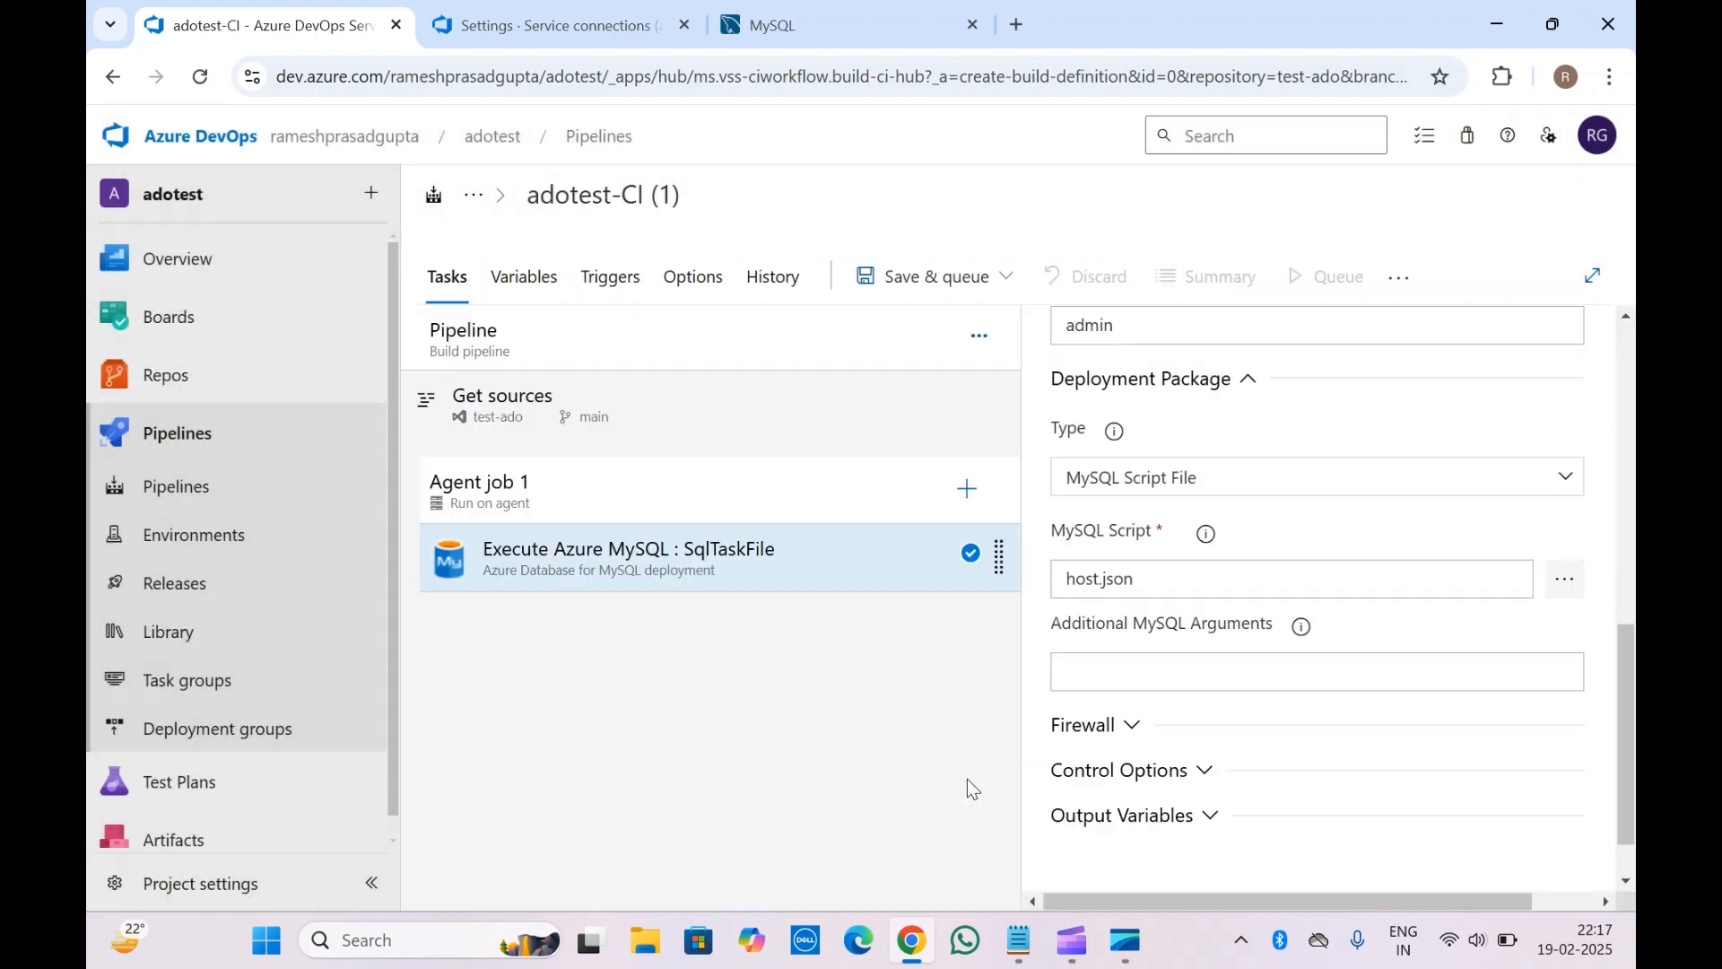
{"action": "triple_click", "coordinate": [1079, 548]}
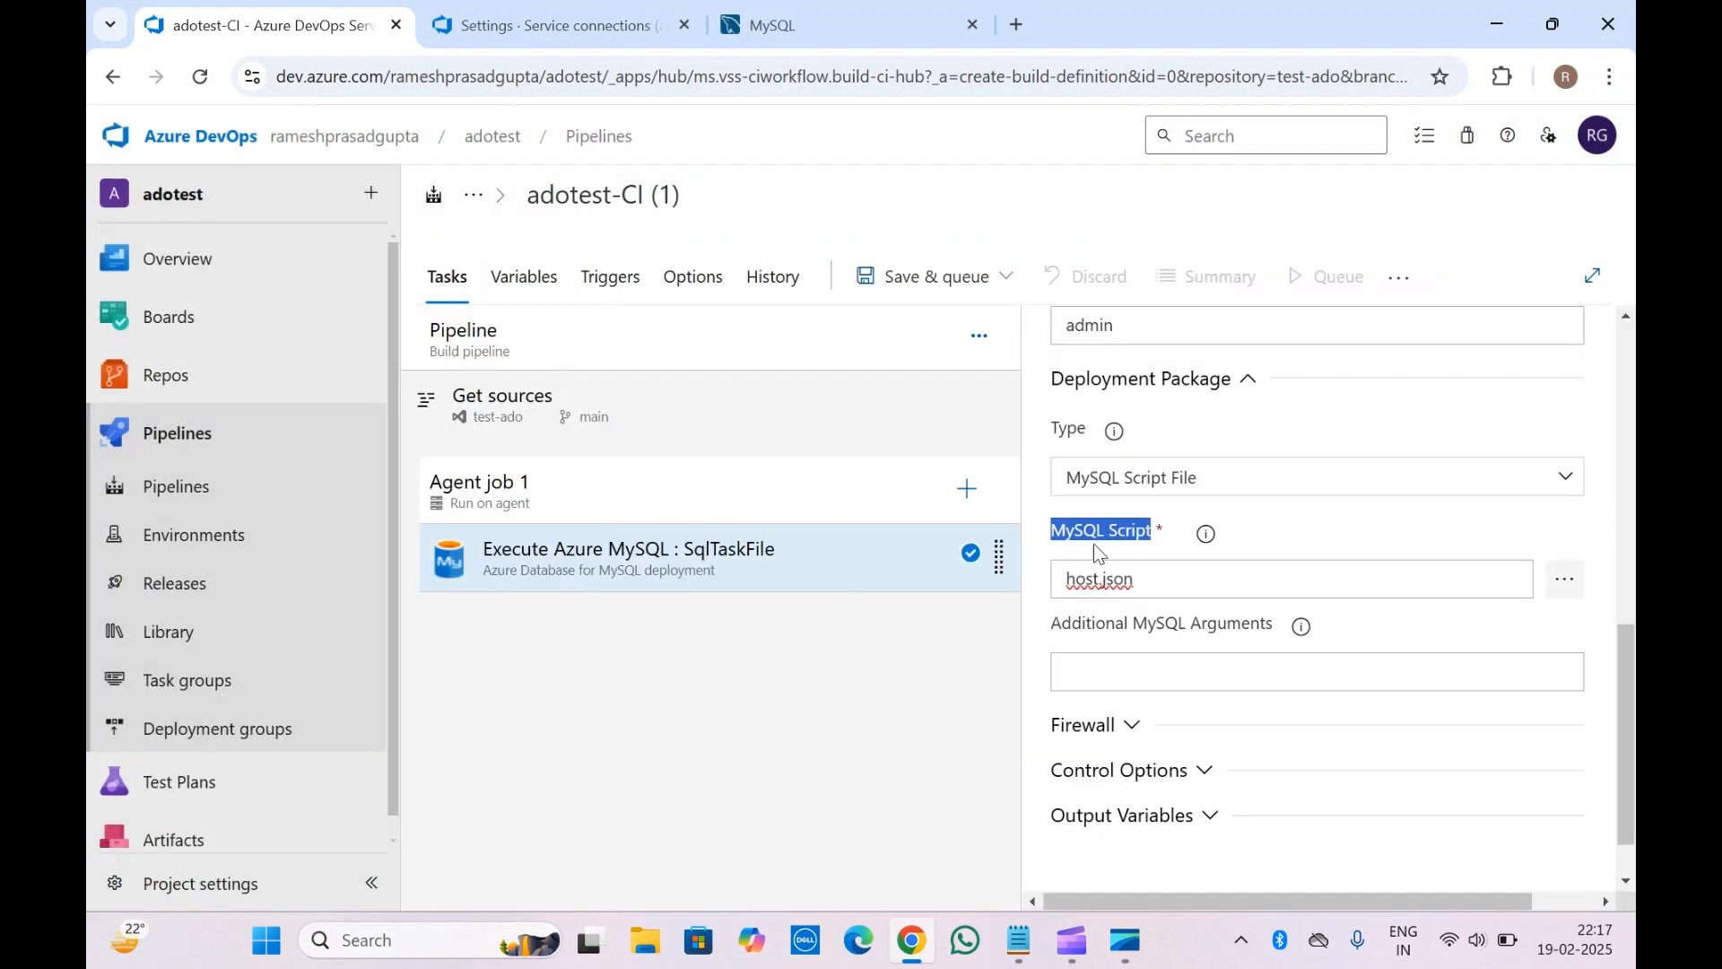
{"action": "scroll", "coordinate": [1292, 543], "scroll_direction": "down", "scroll_amount": 1}
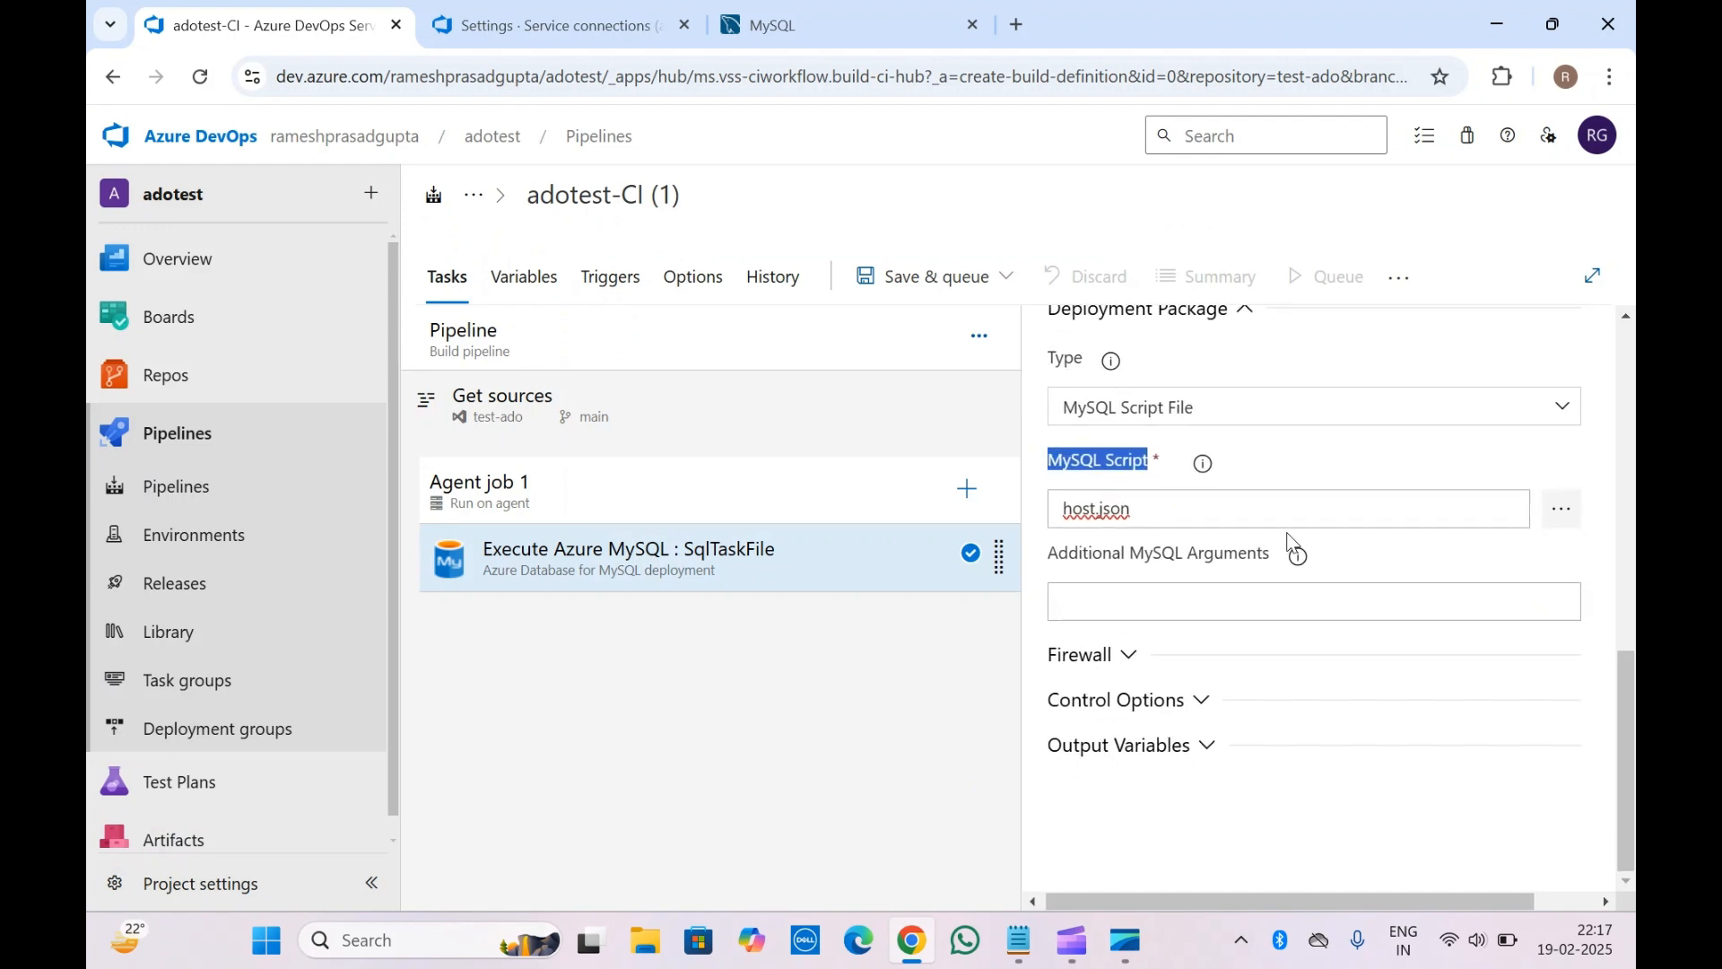
{"action": "left_click", "coordinate": [1184, 615]}
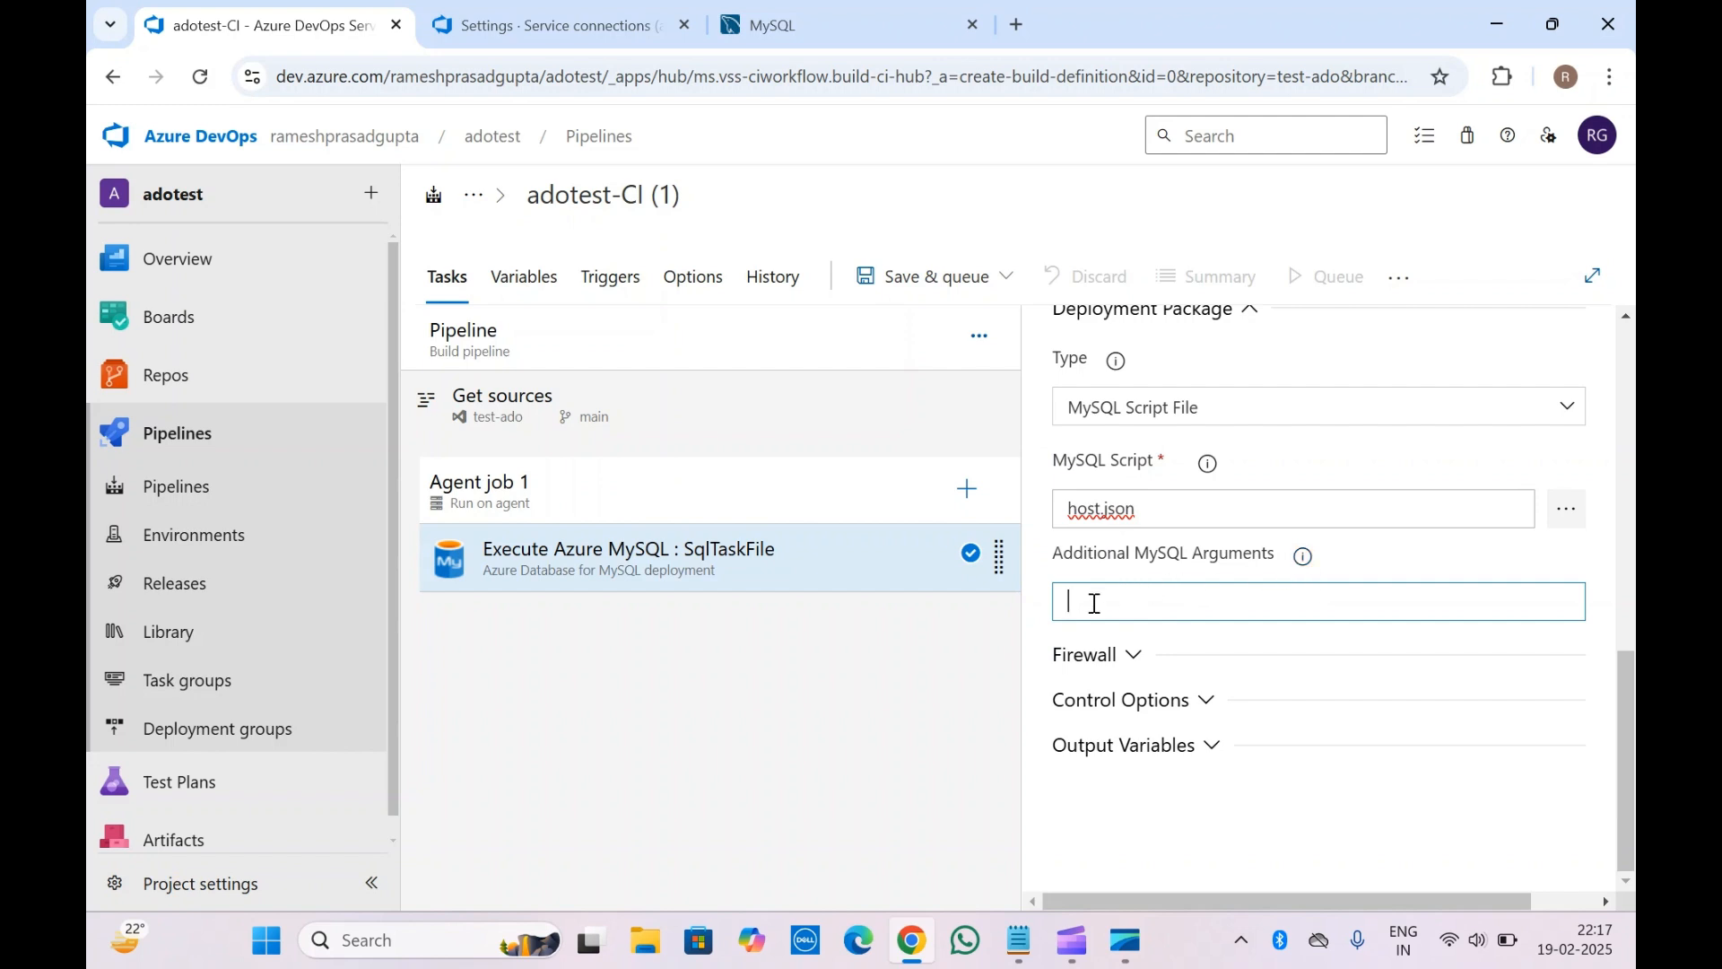
{"action": "mouse_move", "coordinate": [1302, 560]}
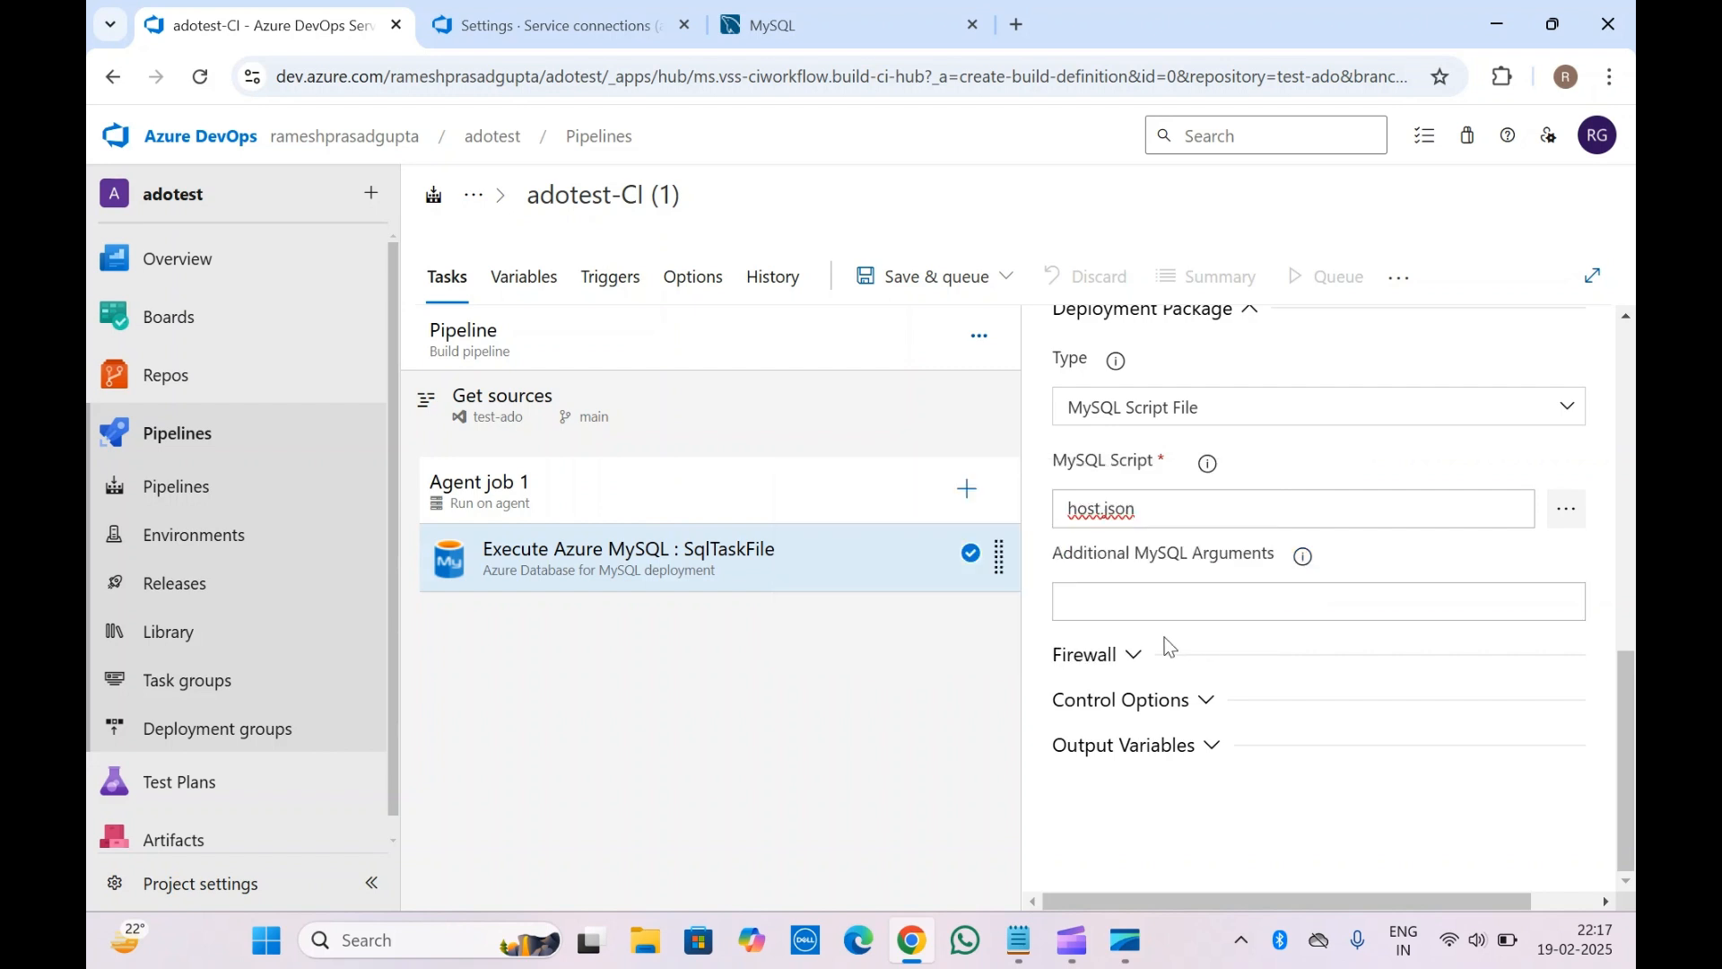
Keep the MySQL task's firewall rules on AutoDetect, with delete-rule-after-task checked
{"action": "left_click", "coordinate": [1114, 656]}
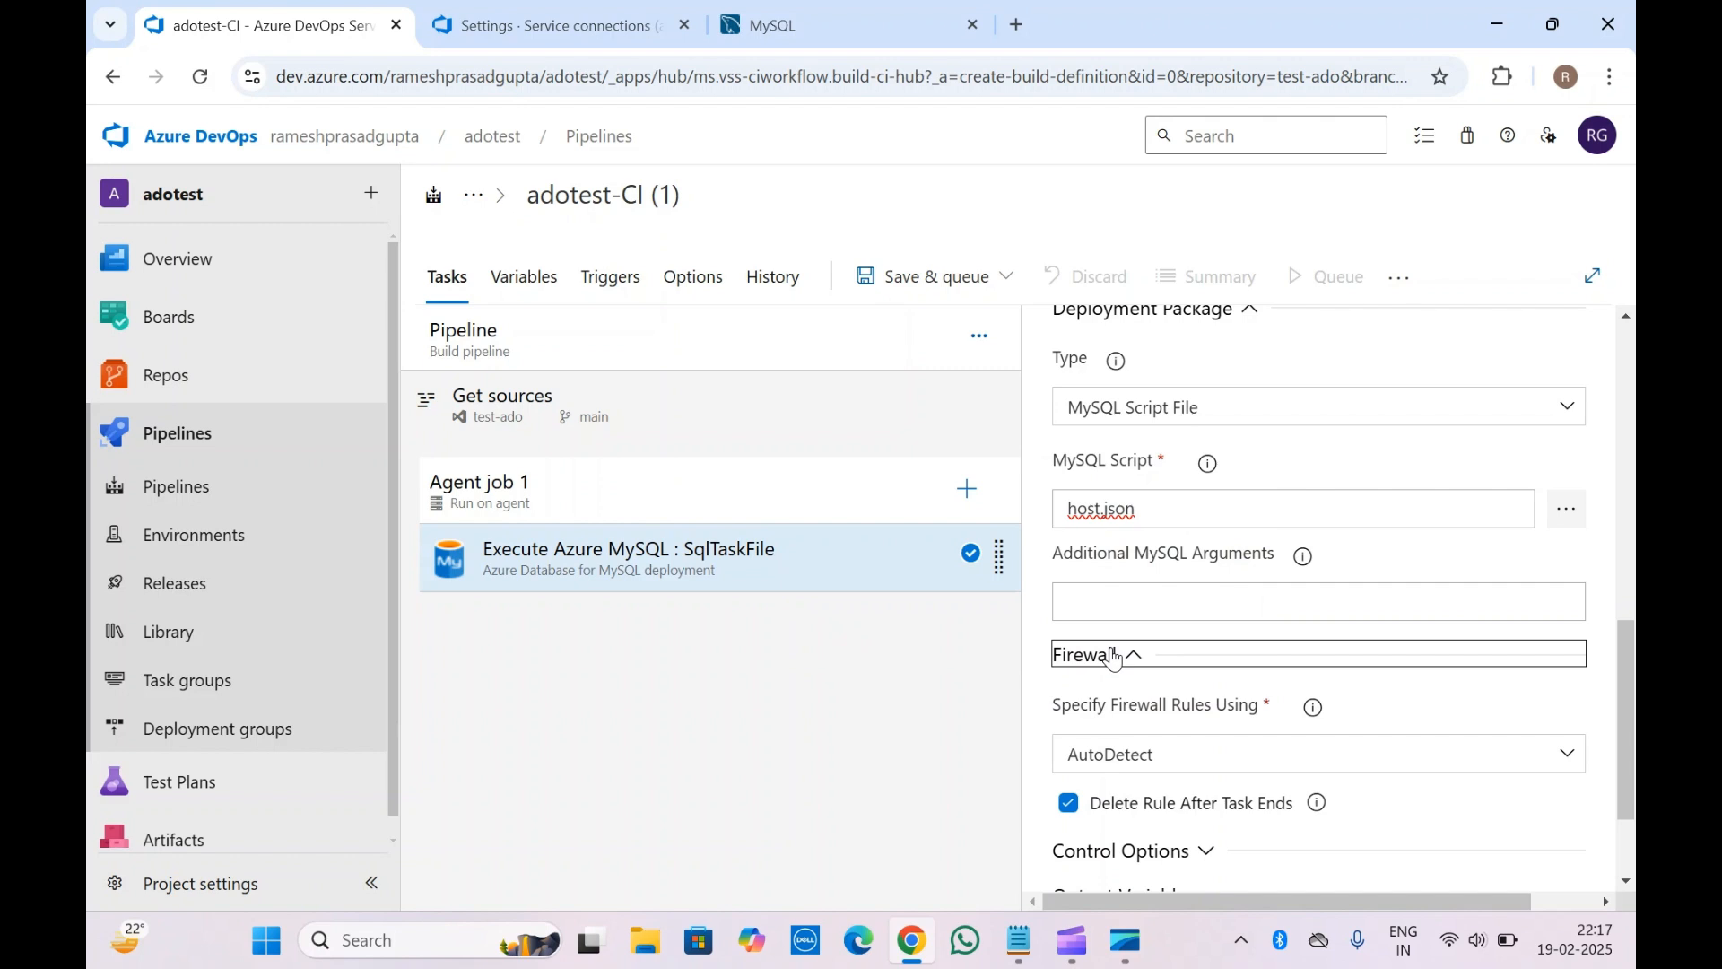
{"action": "scroll", "coordinate": [1114, 656], "scroll_direction": "down", "scroll_amount": 3}
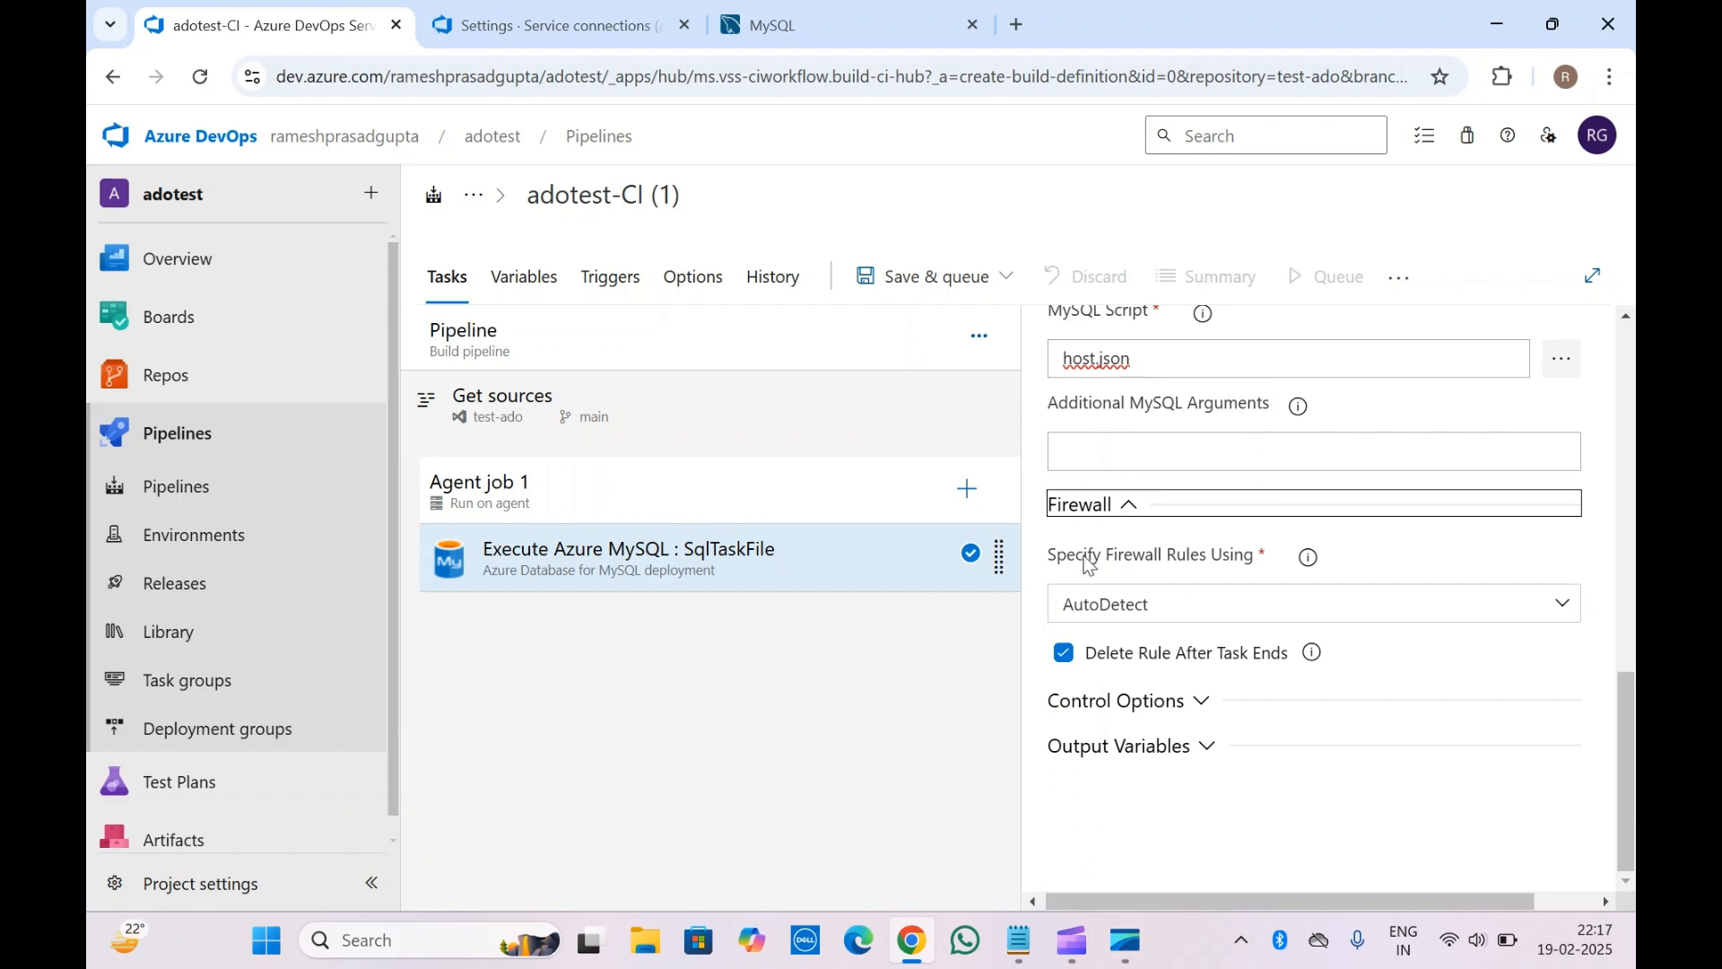
{"action": "left_click", "coordinate": [1175, 602]}
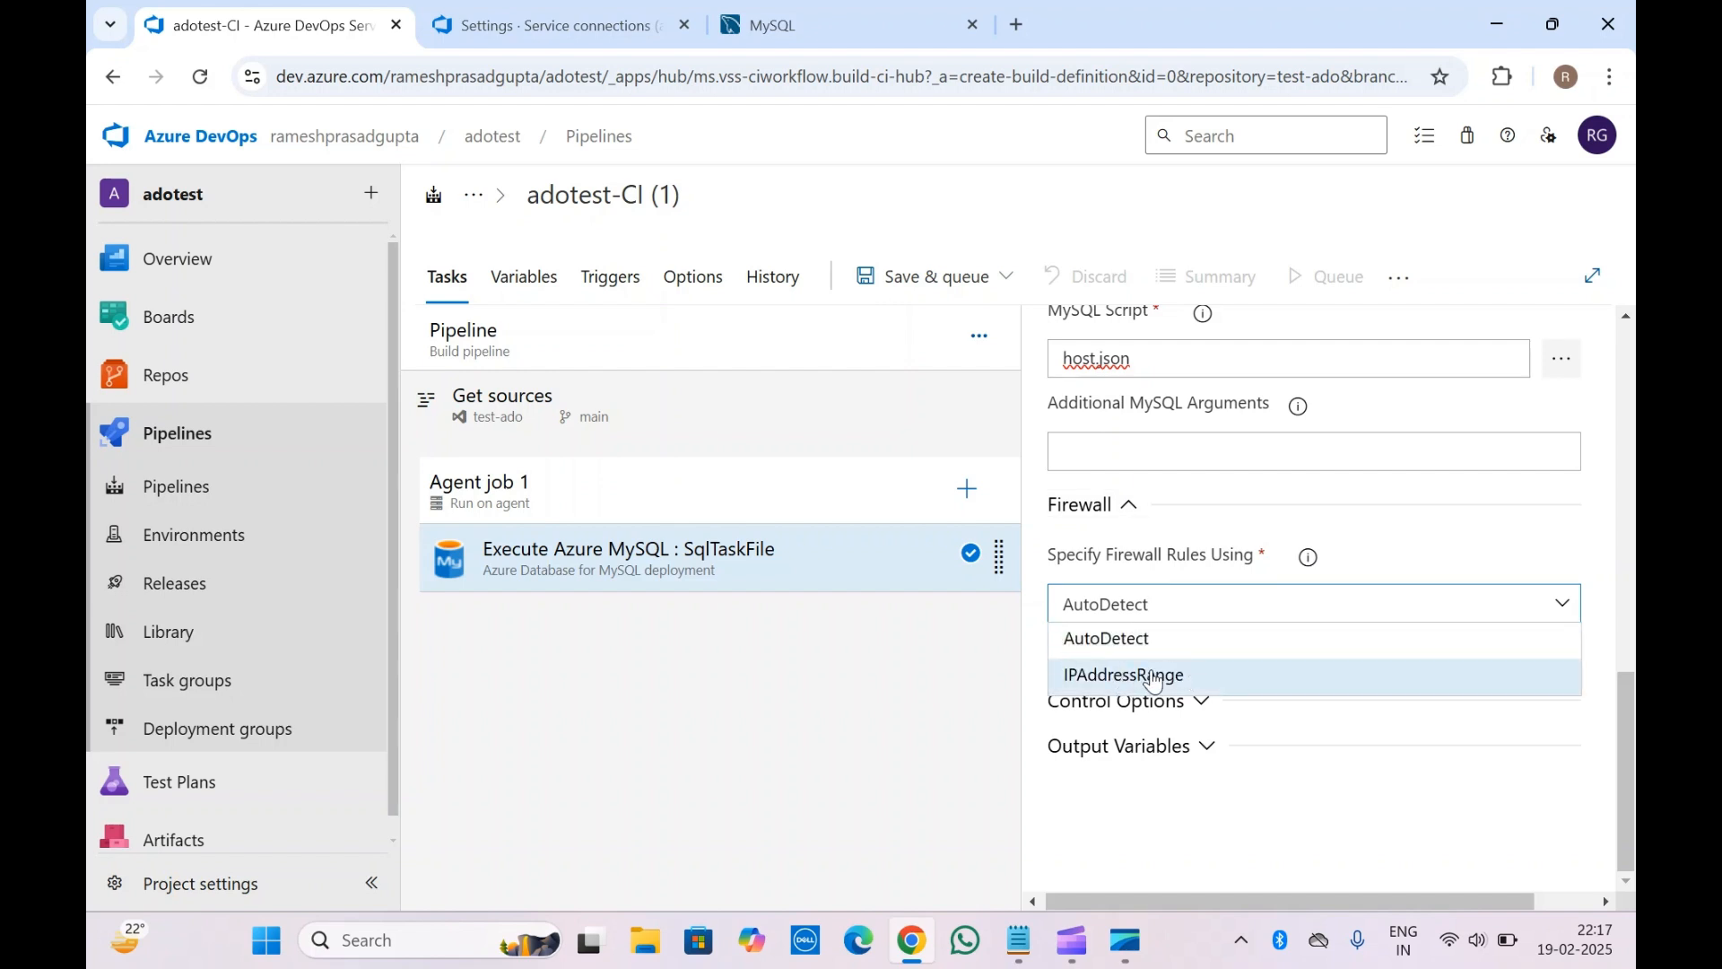
{"action": "left_click", "coordinate": [1182, 503]}
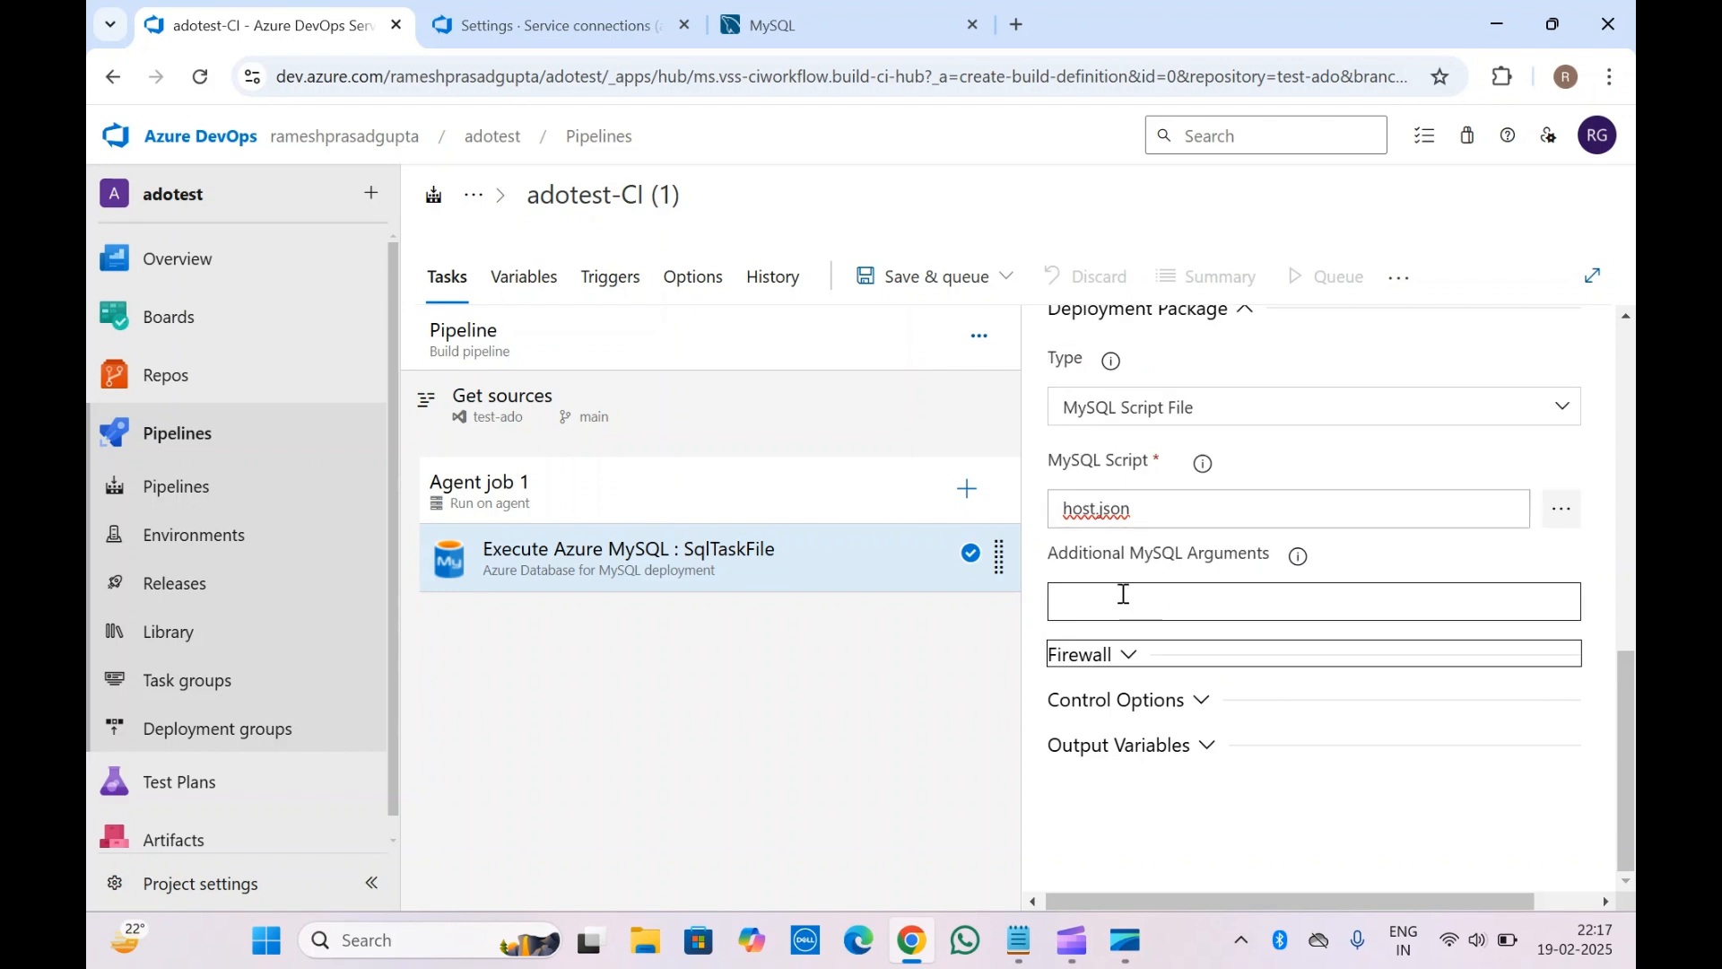
{"action": "left_click", "coordinate": [1119, 655]}
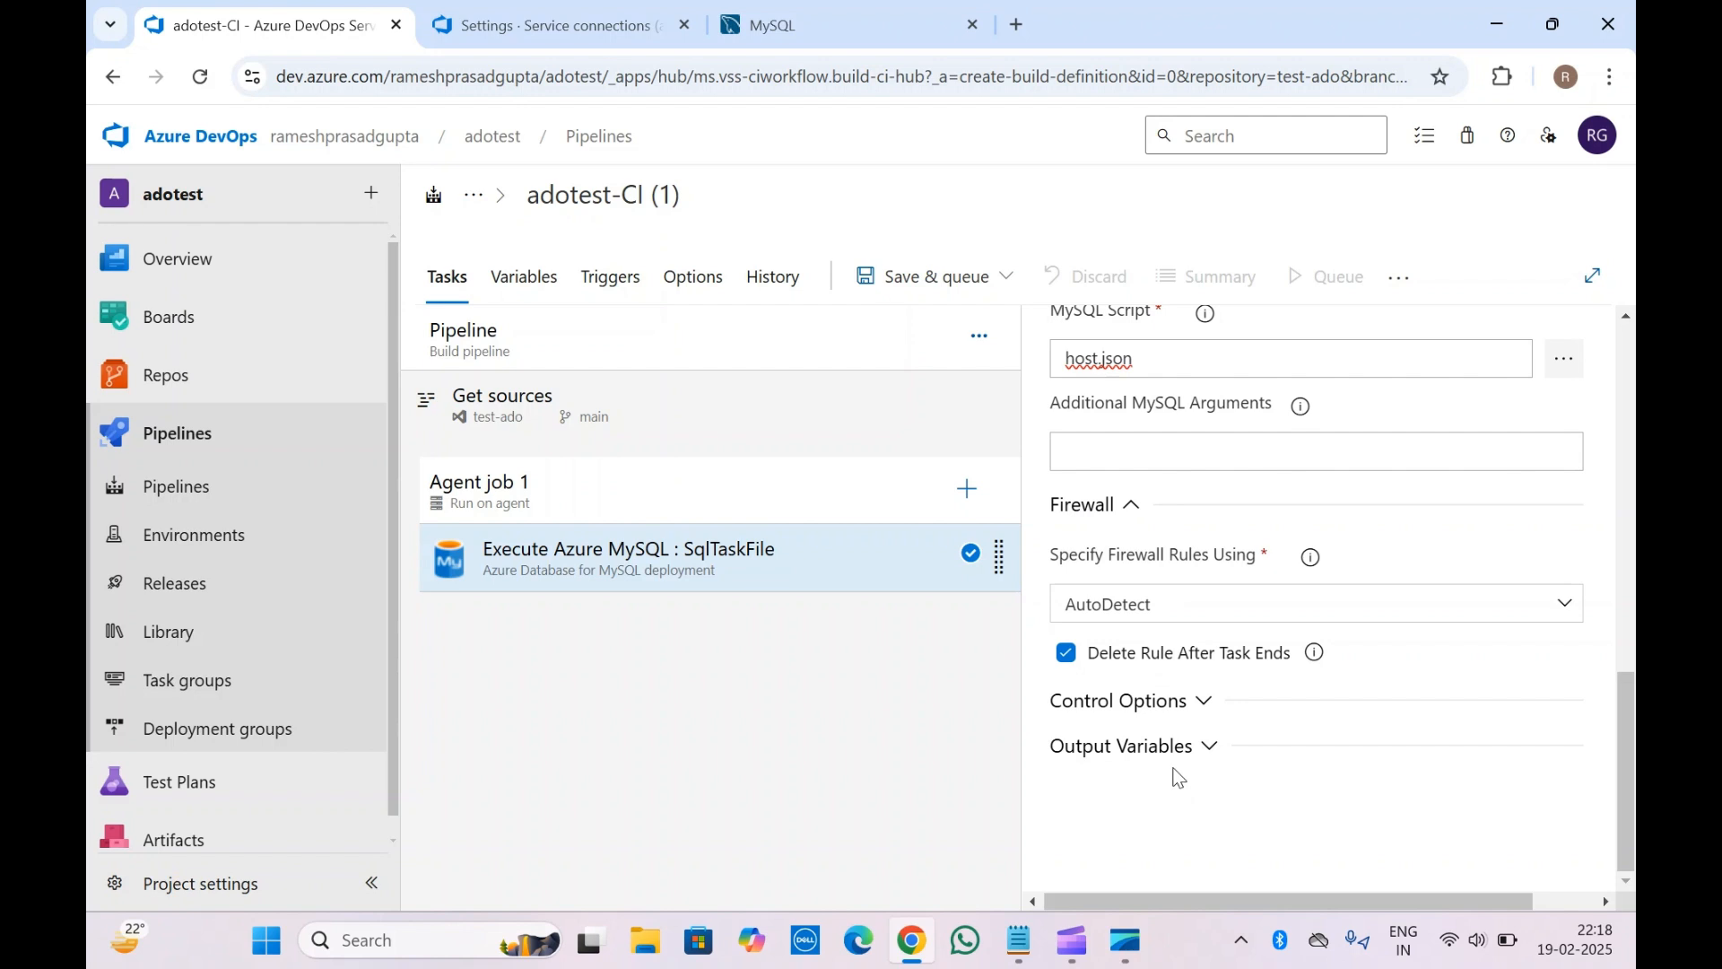
Review the MySQL task settings, select Agent job 1, then reopen the MySQL task
{"action": "scroll", "coordinate": [1154, 704], "scroll_direction": "up", "scroll_amount": 4}
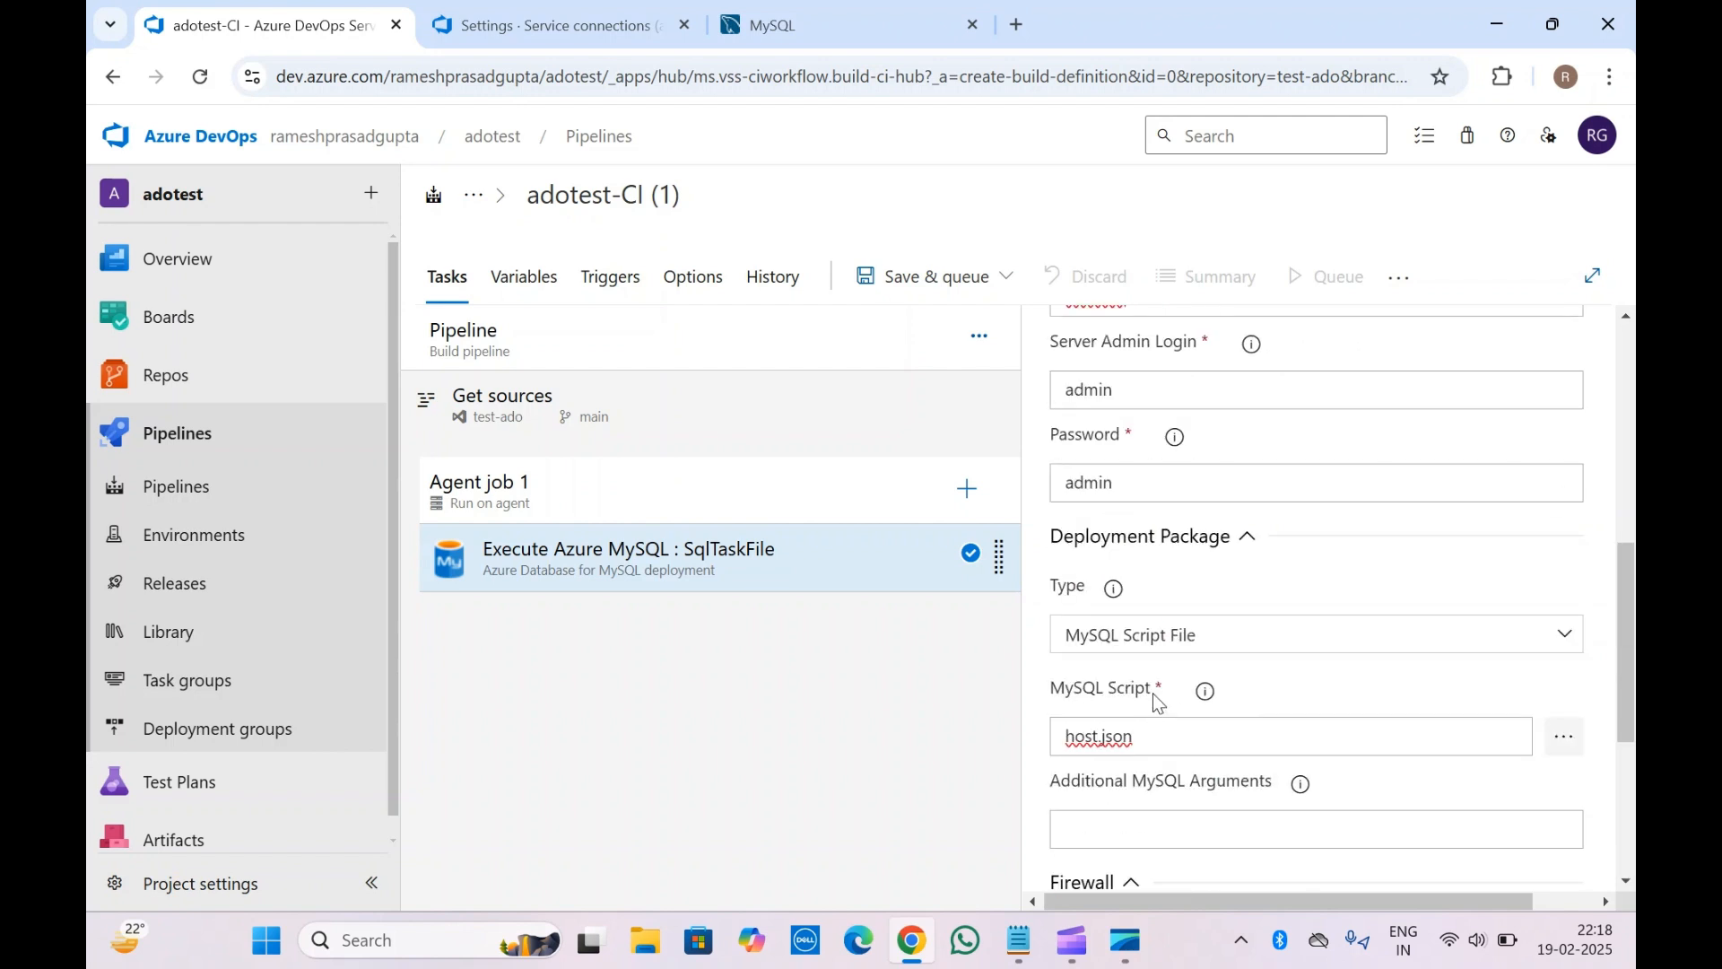
{"action": "scroll", "coordinate": [1154, 692], "scroll_direction": "down", "scroll_amount": 3}
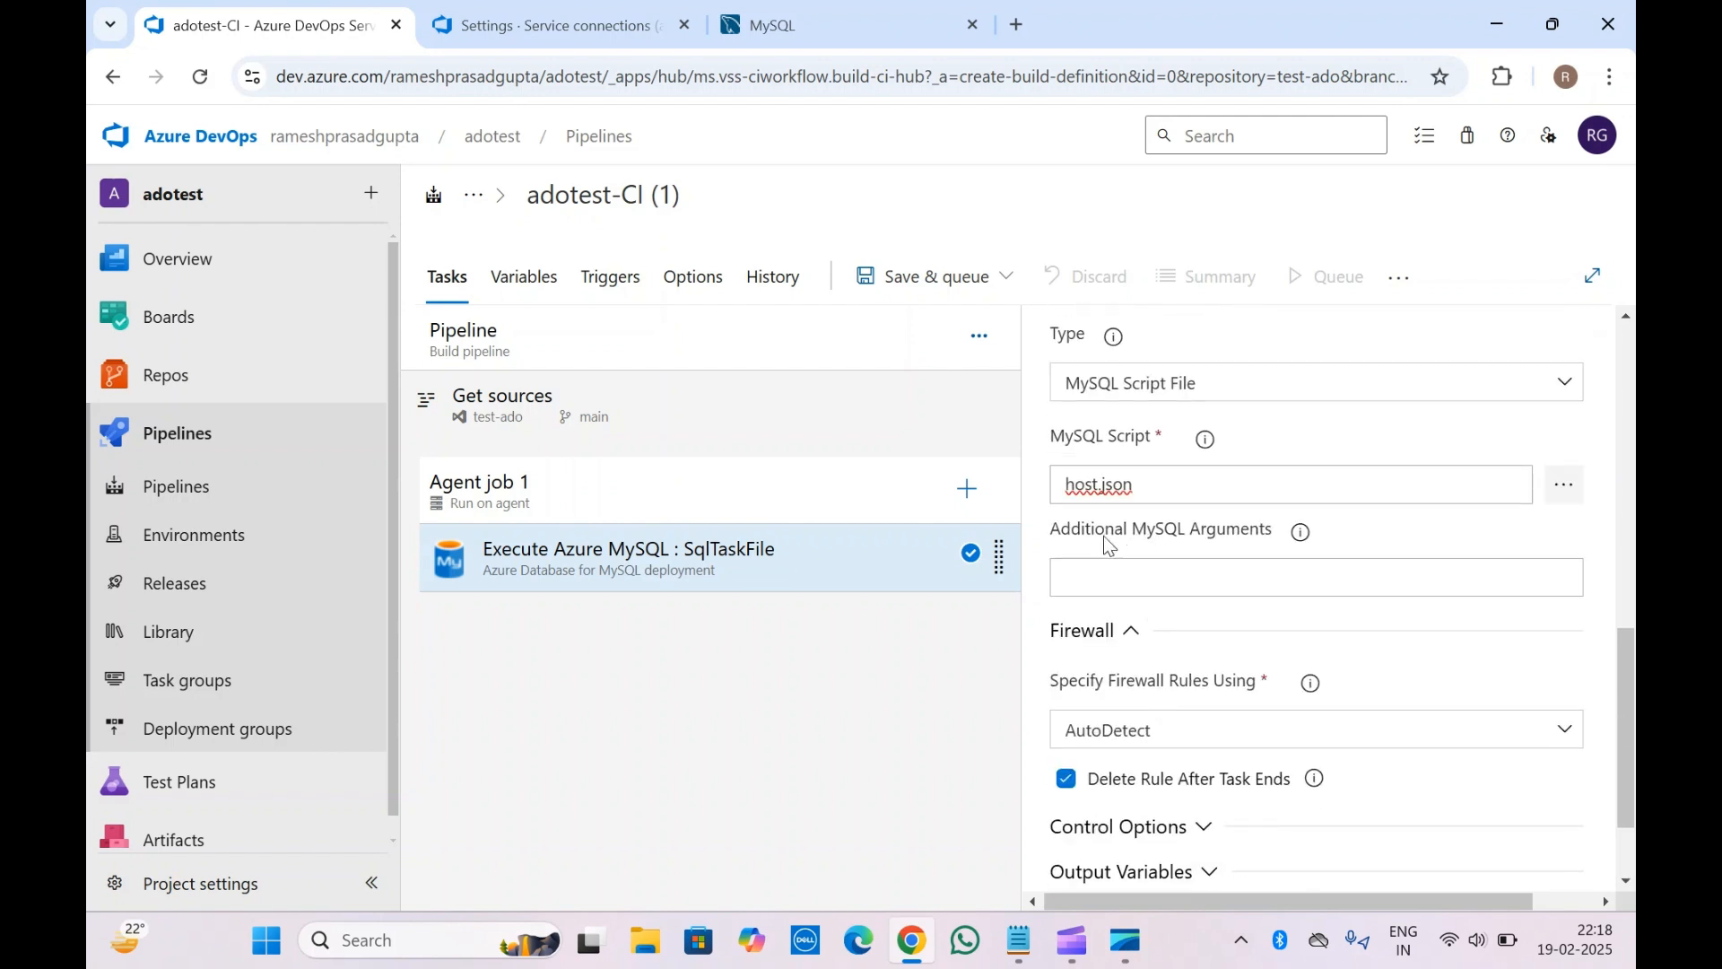
{"action": "scroll", "coordinate": [1104, 536], "scroll_direction": "up", "scroll_amount": 10}
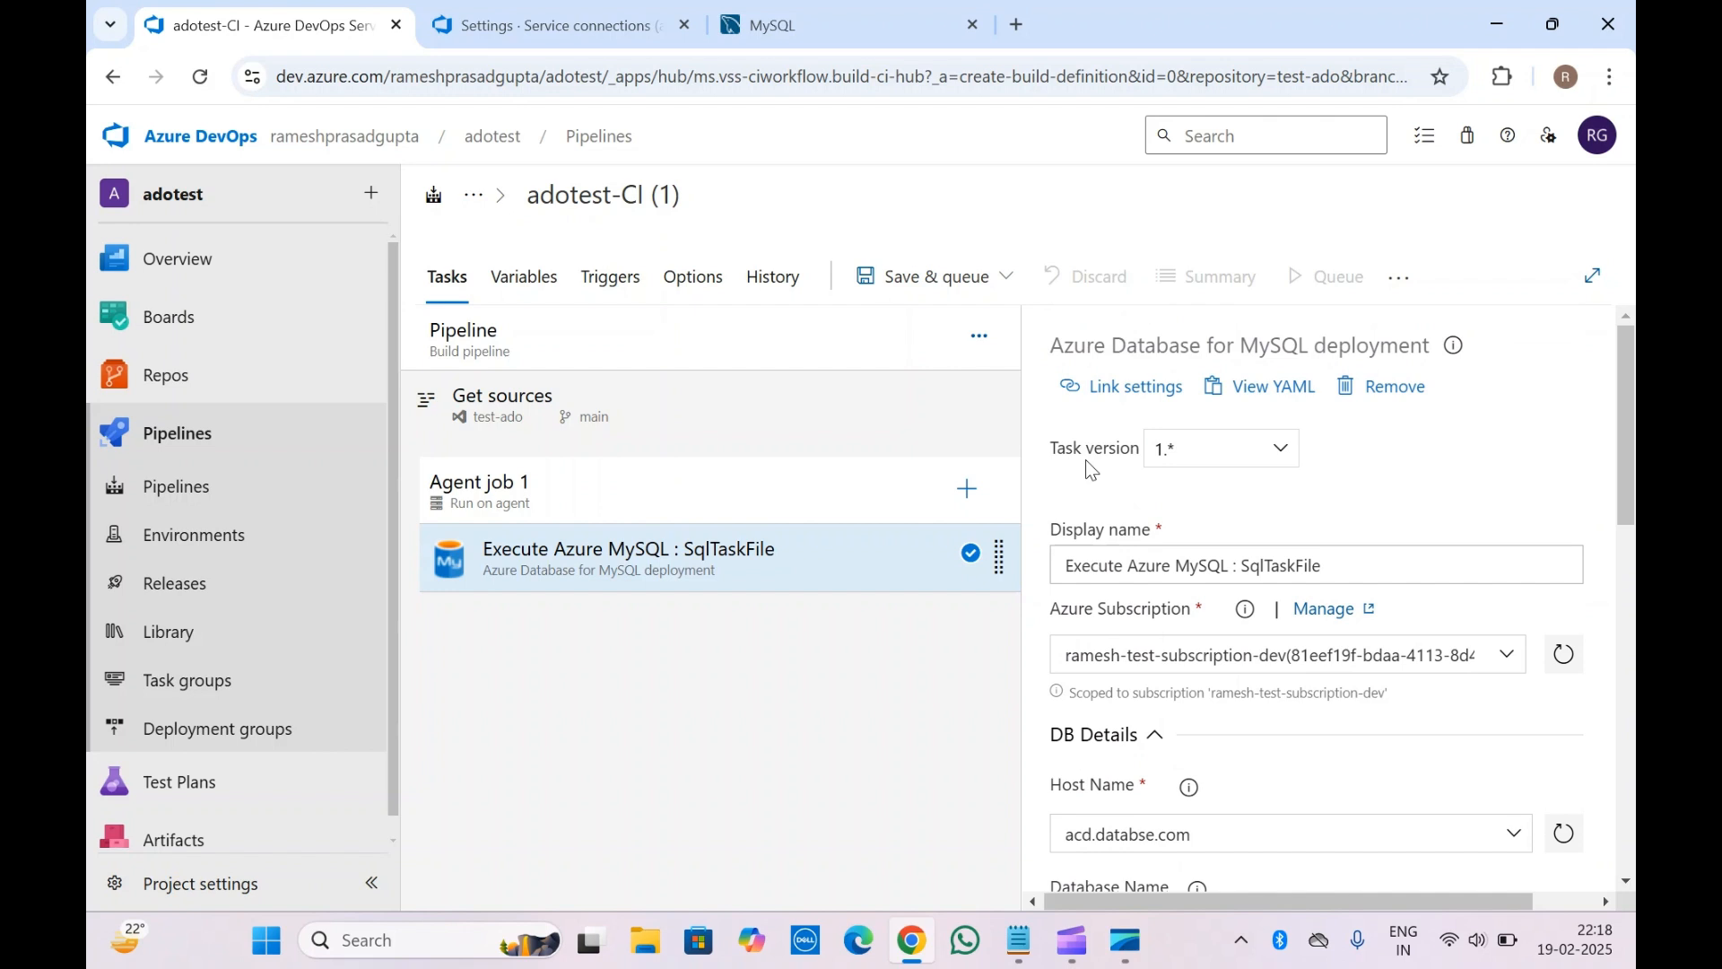
{"action": "scroll", "coordinate": [1085, 465], "scroll_direction": "down", "scroll_amount": 10}
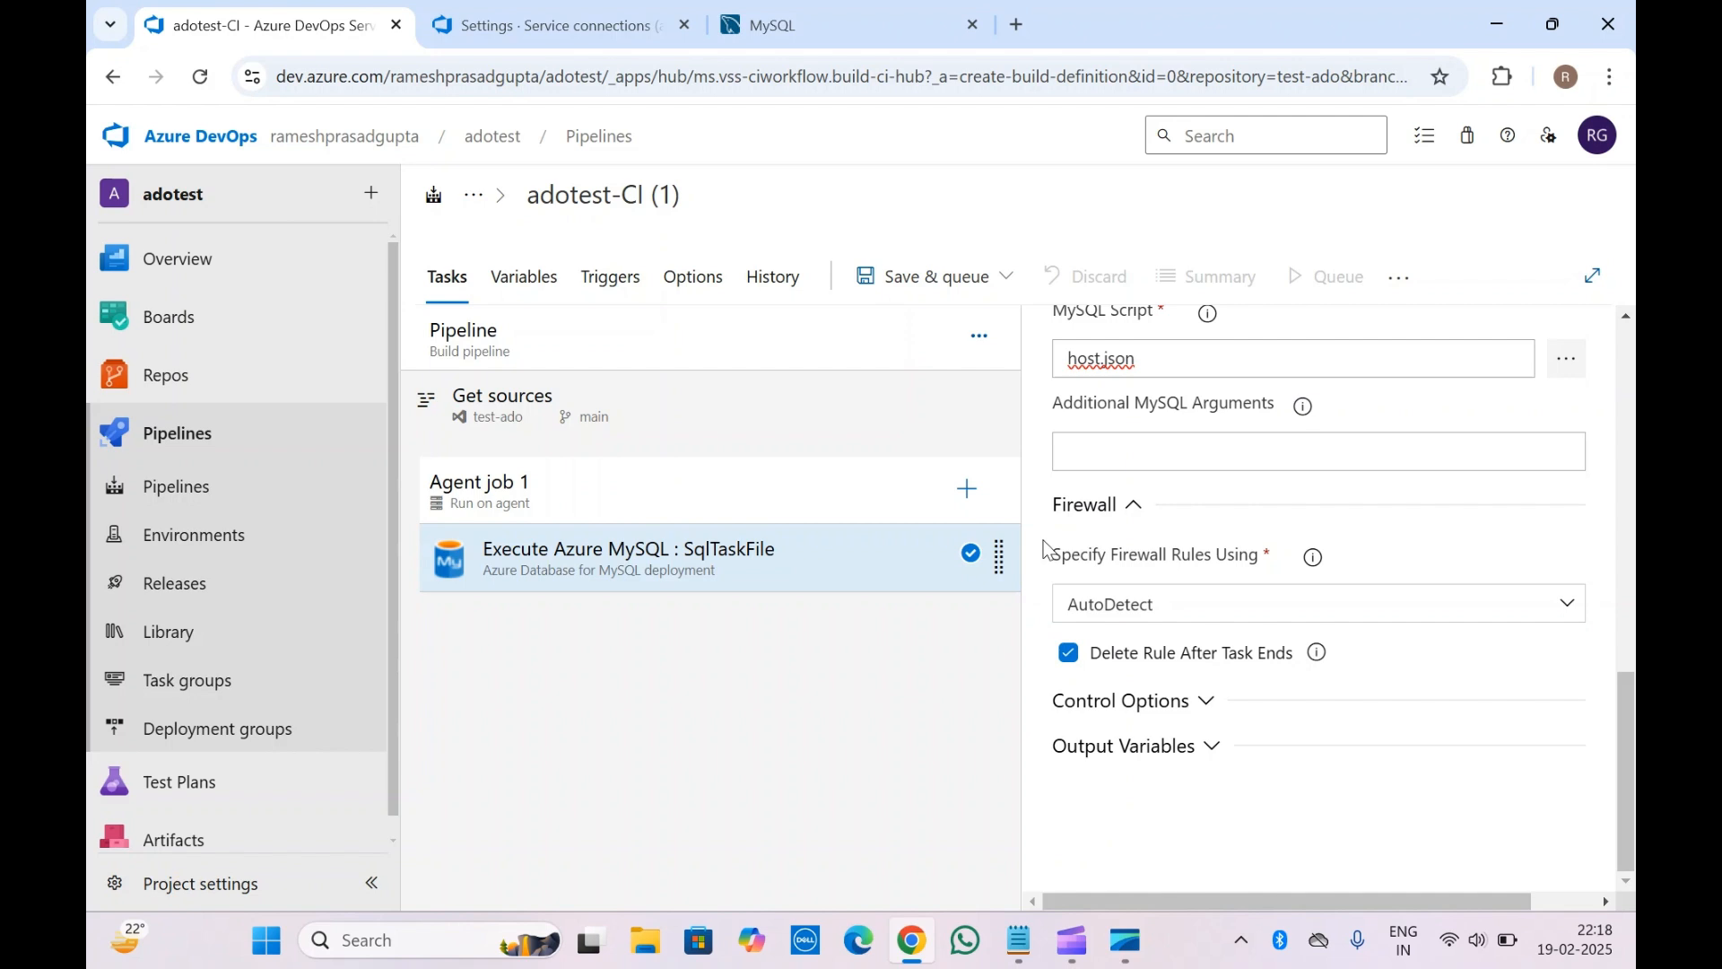
{"action": "scroll", "coordinate": [1043, 540], "scroll_direction": "up", "scroll_amount": 10}
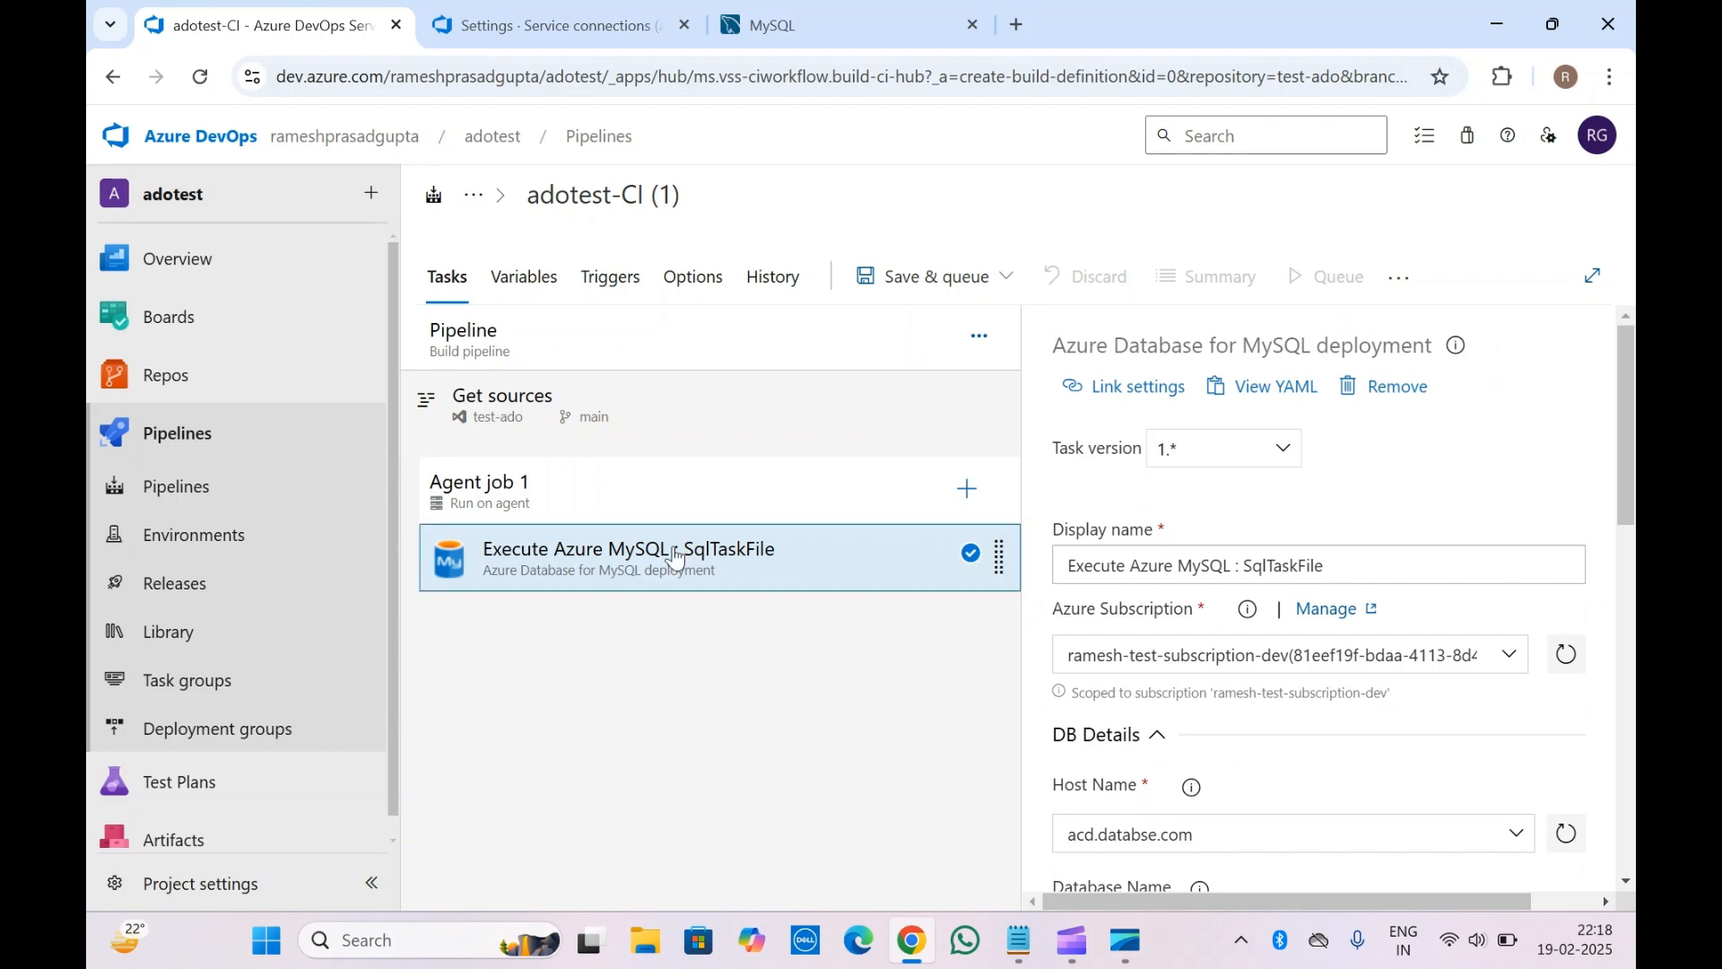
{"action": "left_click", "coordinate": [633, 508]}
{"action": "left_click", "coordinate": [666, 590]}
Search tasks for 'sql' and add Azure SQL Database deployment to Agent job 1
{"action": "left_click", "coordinate": [969, 490]}
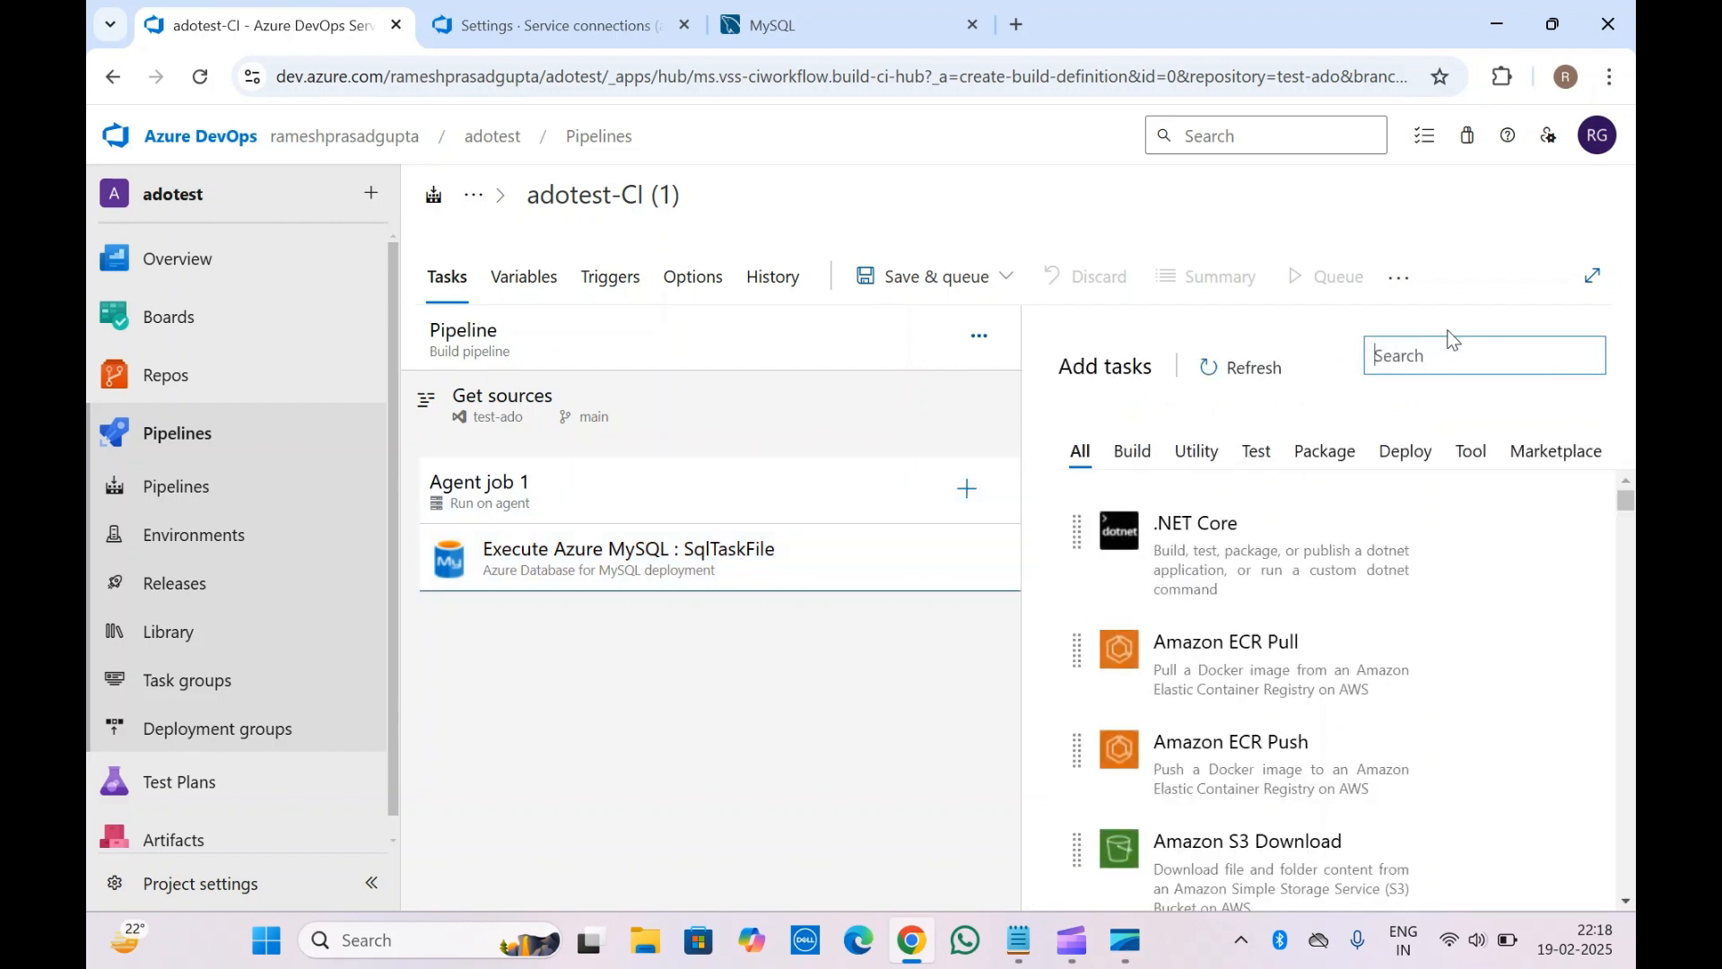
{"action": "type", "text": "sql"}
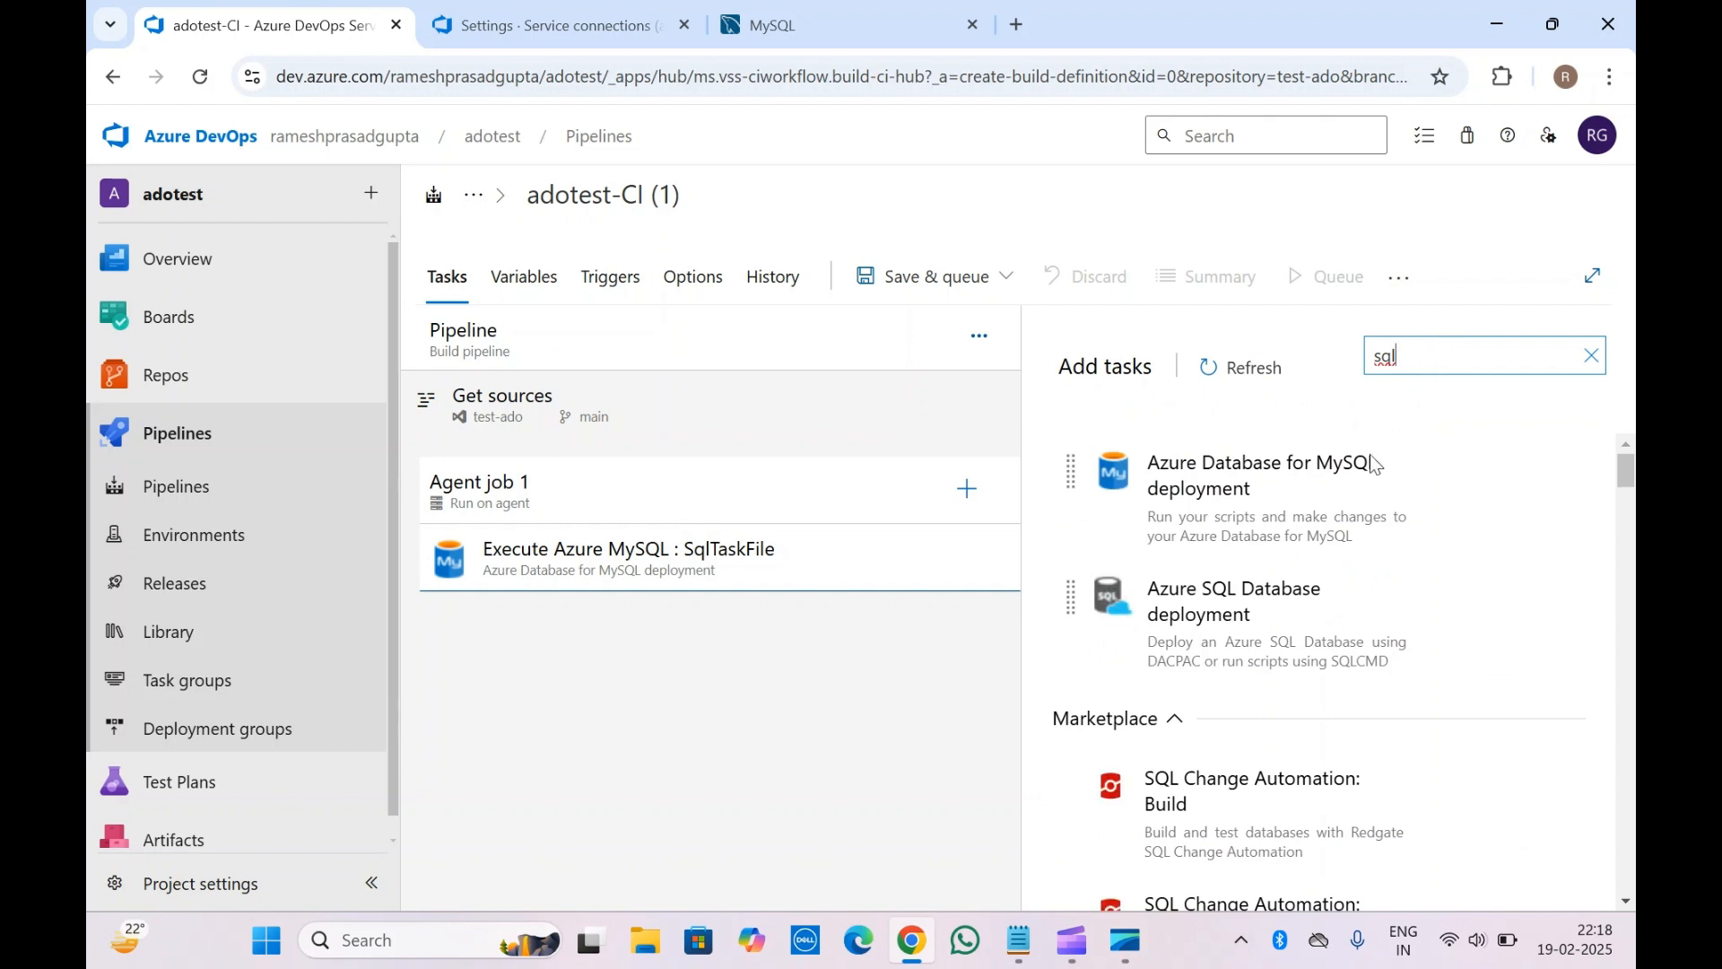
{"action": "mouse_move", "coordinate": [1234, 660]}
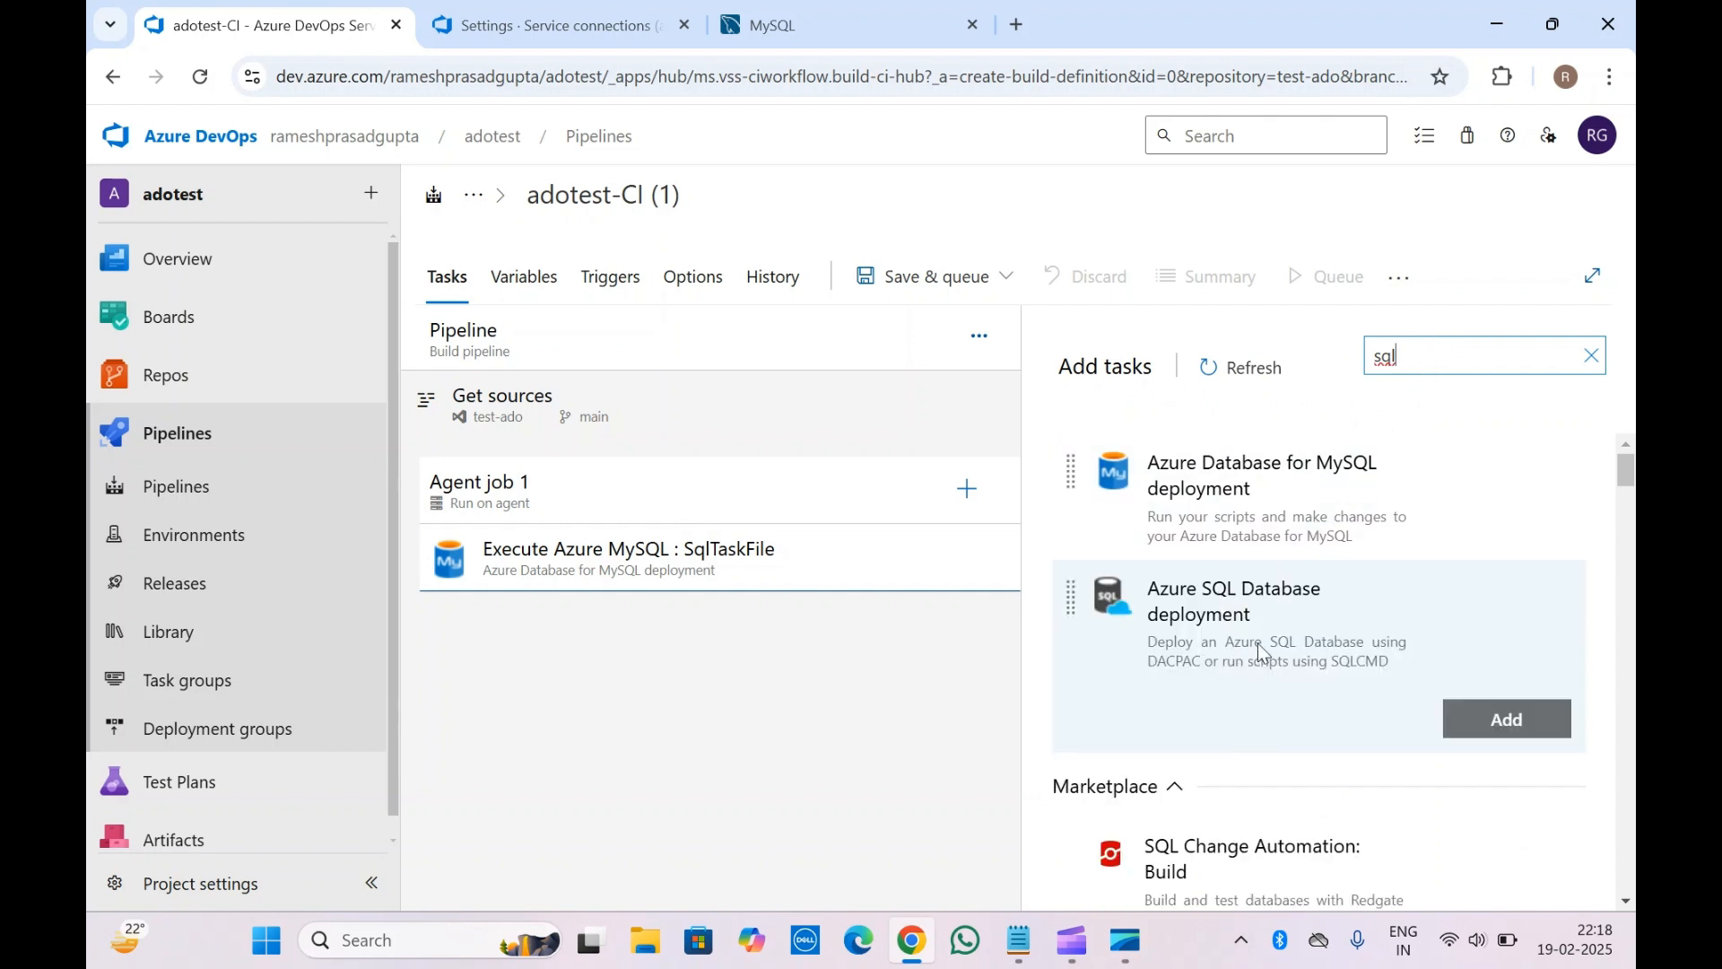
{"action": "left_click", "coordinate": [1494, 701]}
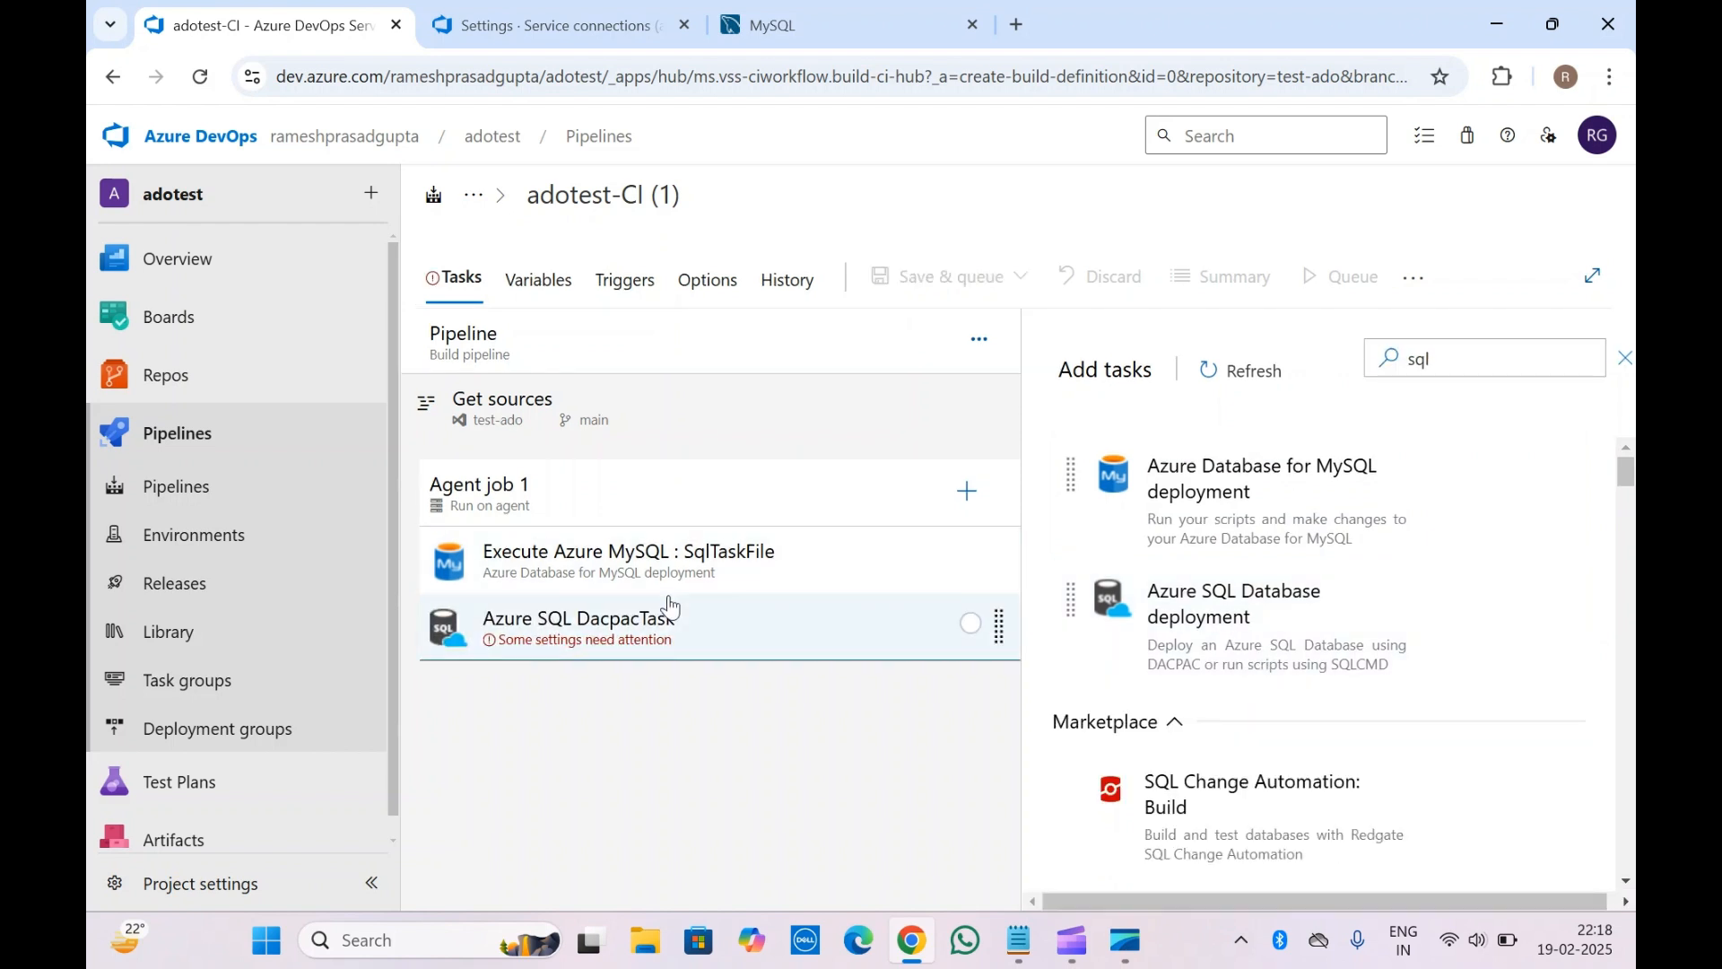
Link the new Azure SQL DacpacTask to the dev test Azure subscription
{"action": "left_click", "coordinate": [617, 646]}
{"action": "scroll", "coordinate": [1134, 574], "scroll_direction": "down", "scroll_amount": 5}
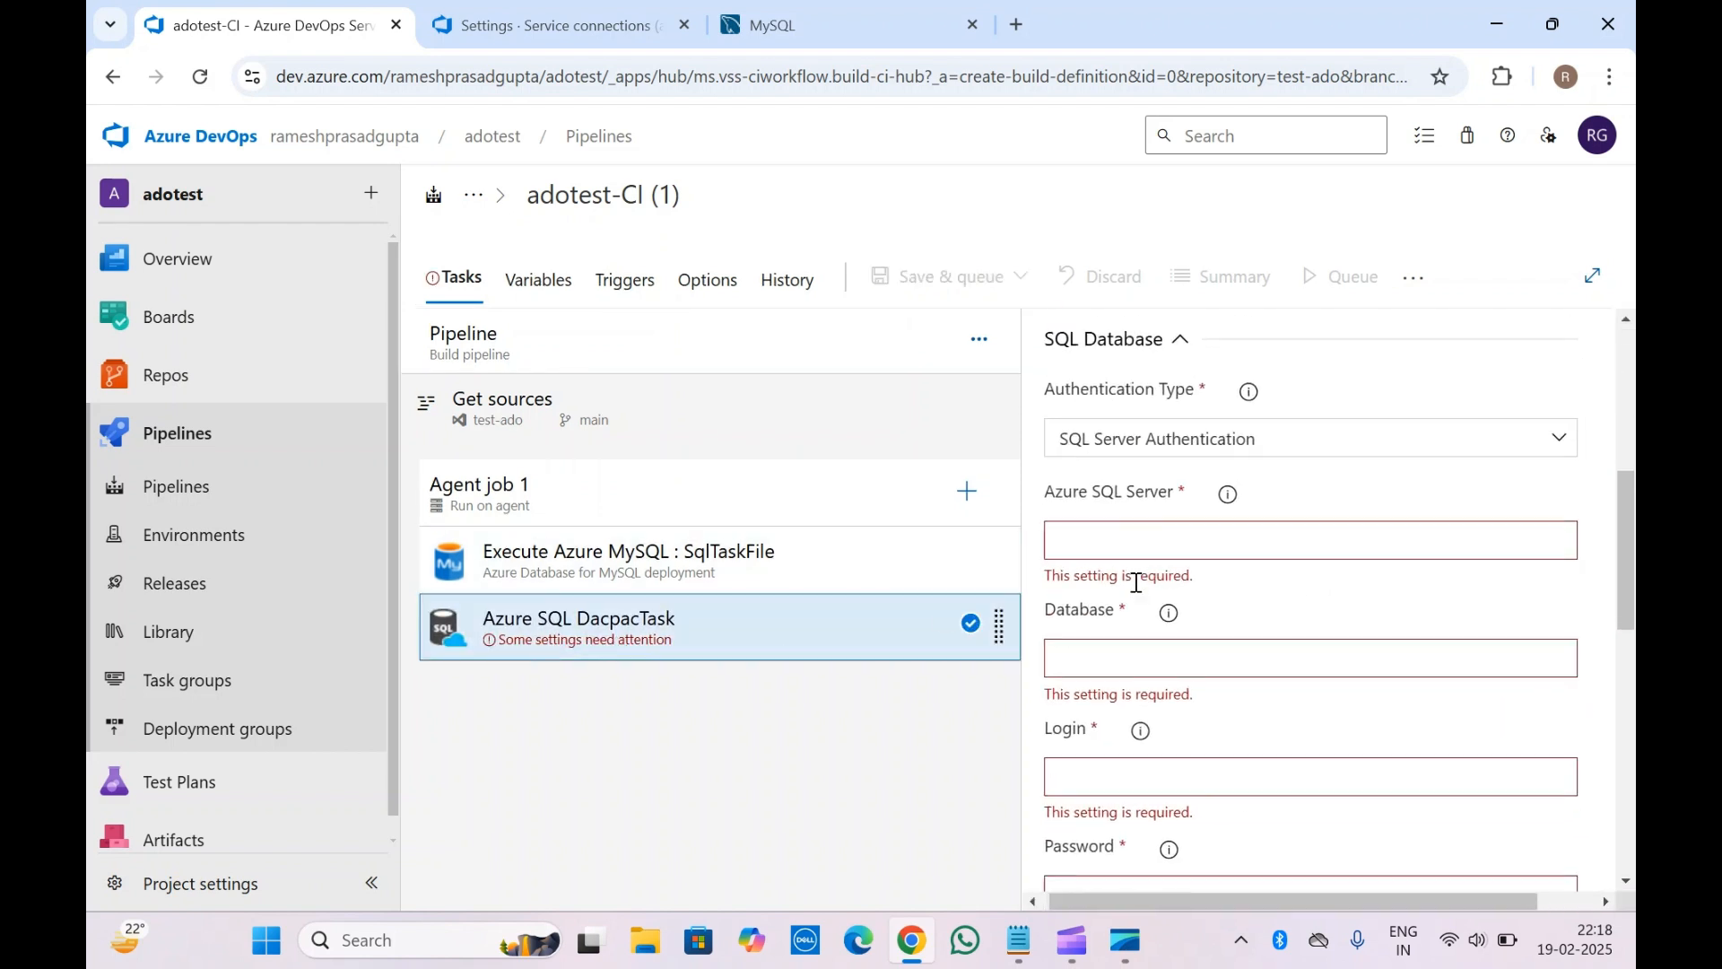
{"action": "scroll", "coordinate": [1134, 582], "scroll_direction": "down", "scroll_amount": 5}
{"action": "scroll", "coordinate": [1134, 582], "scroll_direction": "up", "scroll_amount": 10}
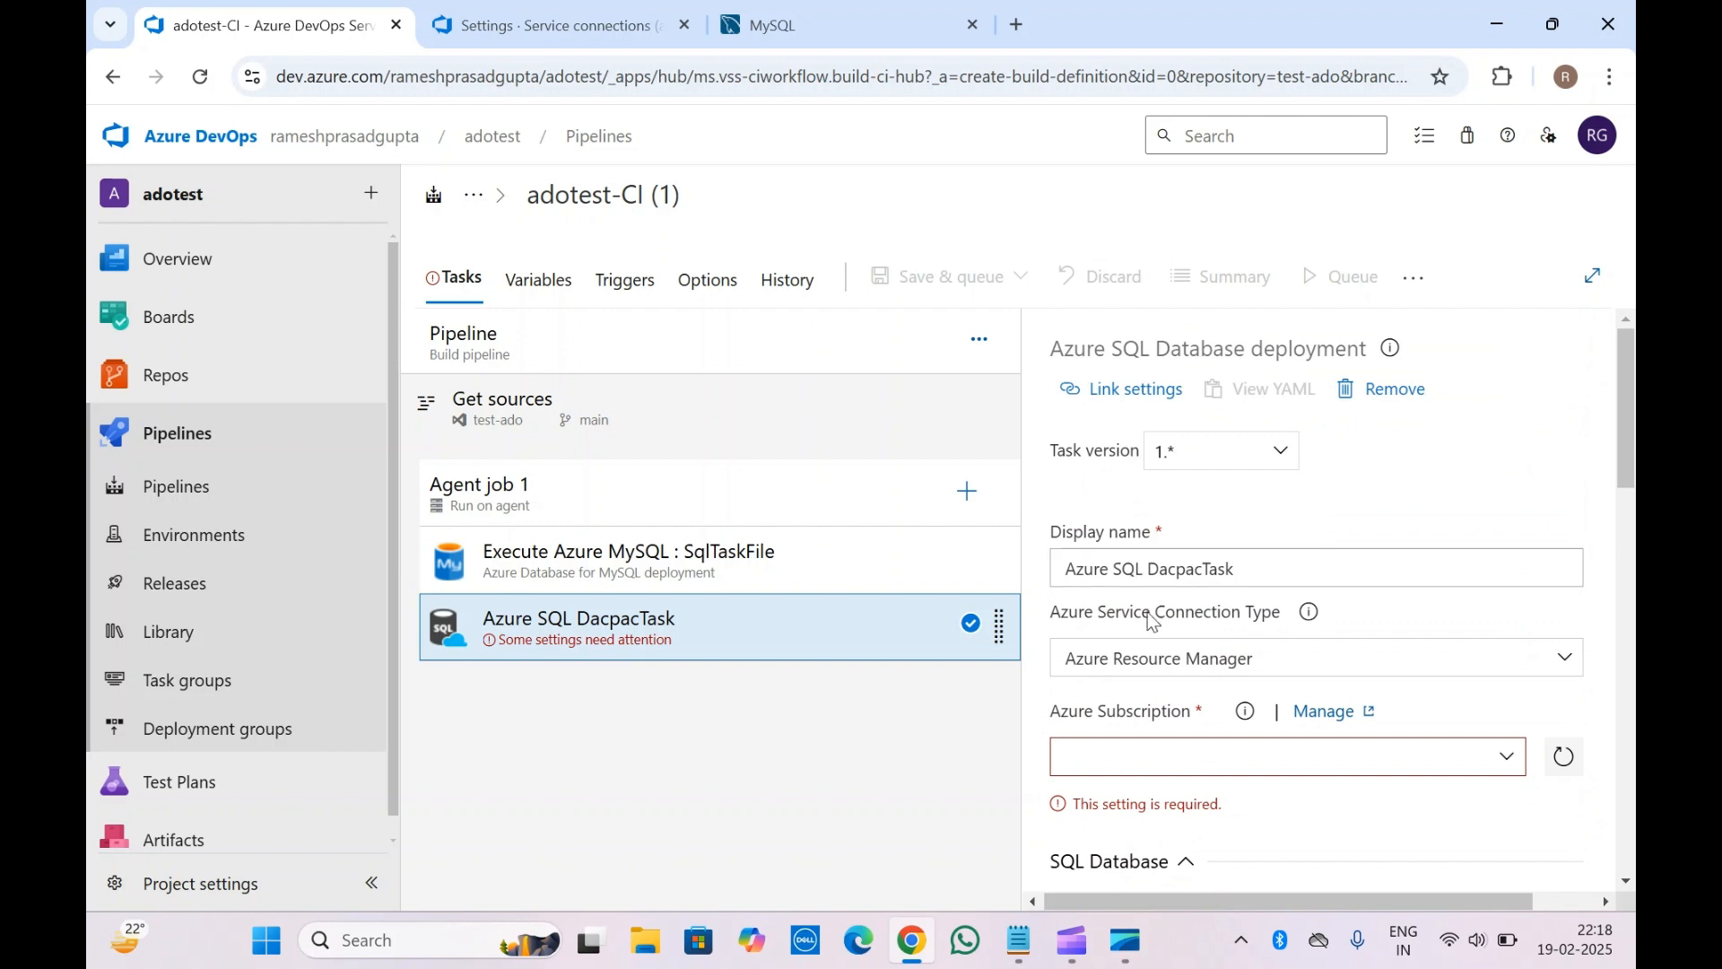
{"action": "scroll", "coordinate": [1143, 718], "scroll_direction": "down", "scroll_amount": 2}
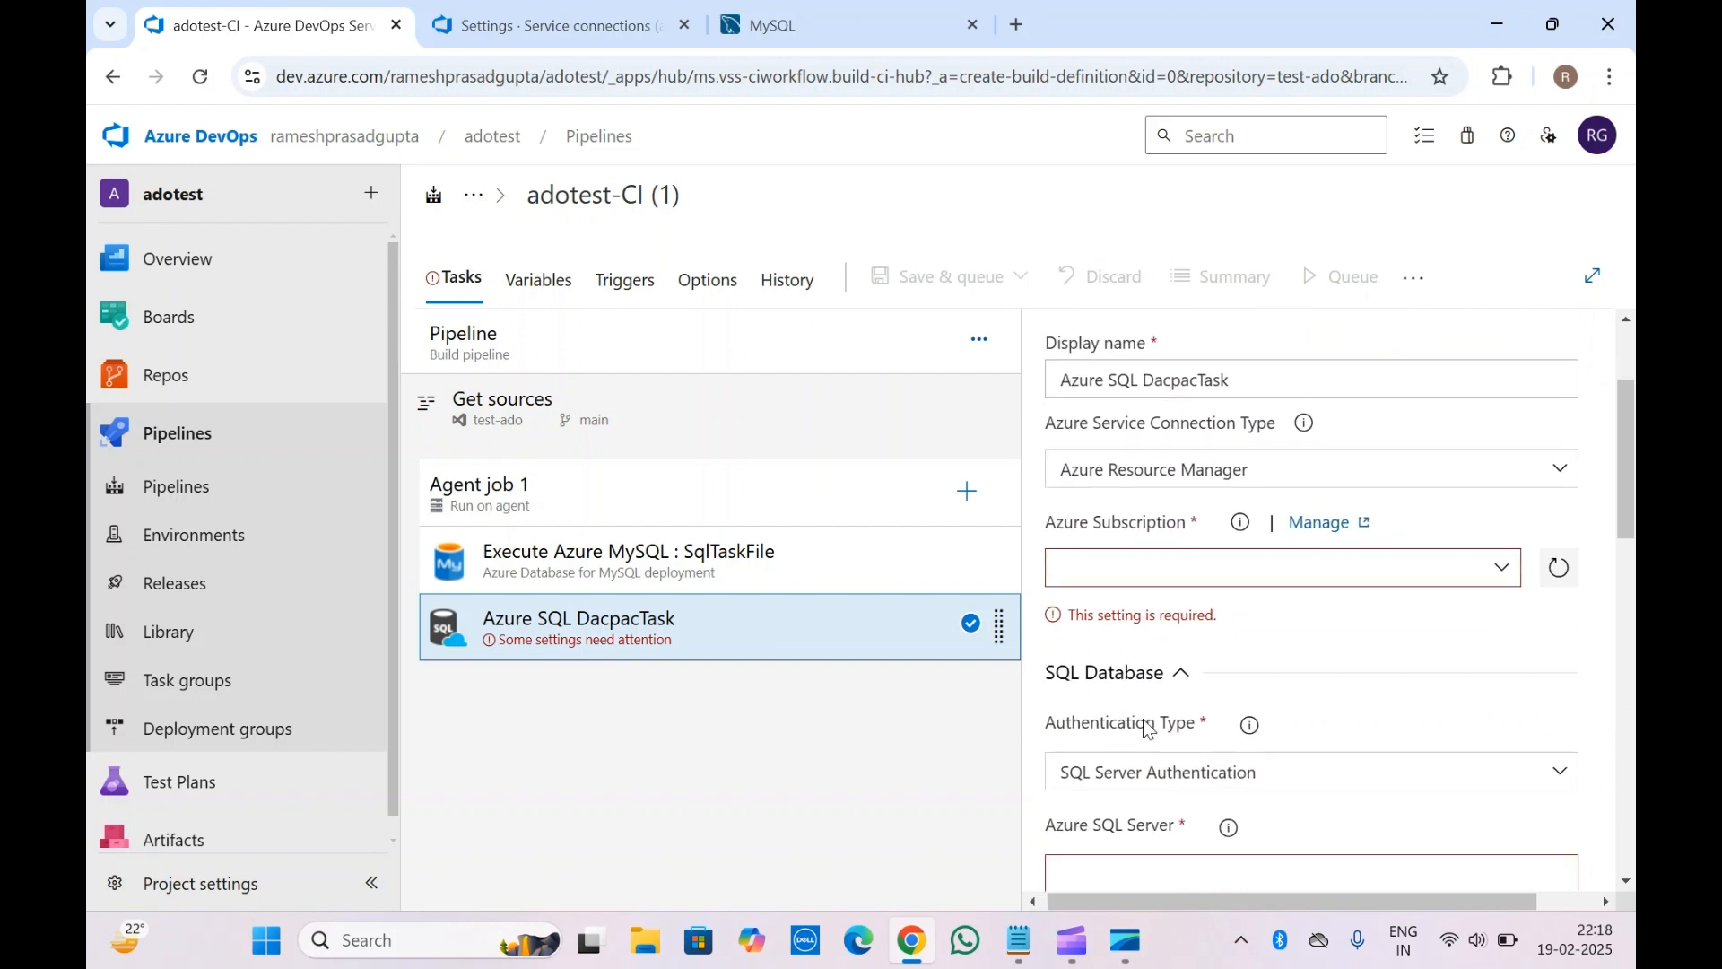
{"action": "left_click", "coordinate": [1503, 564]}
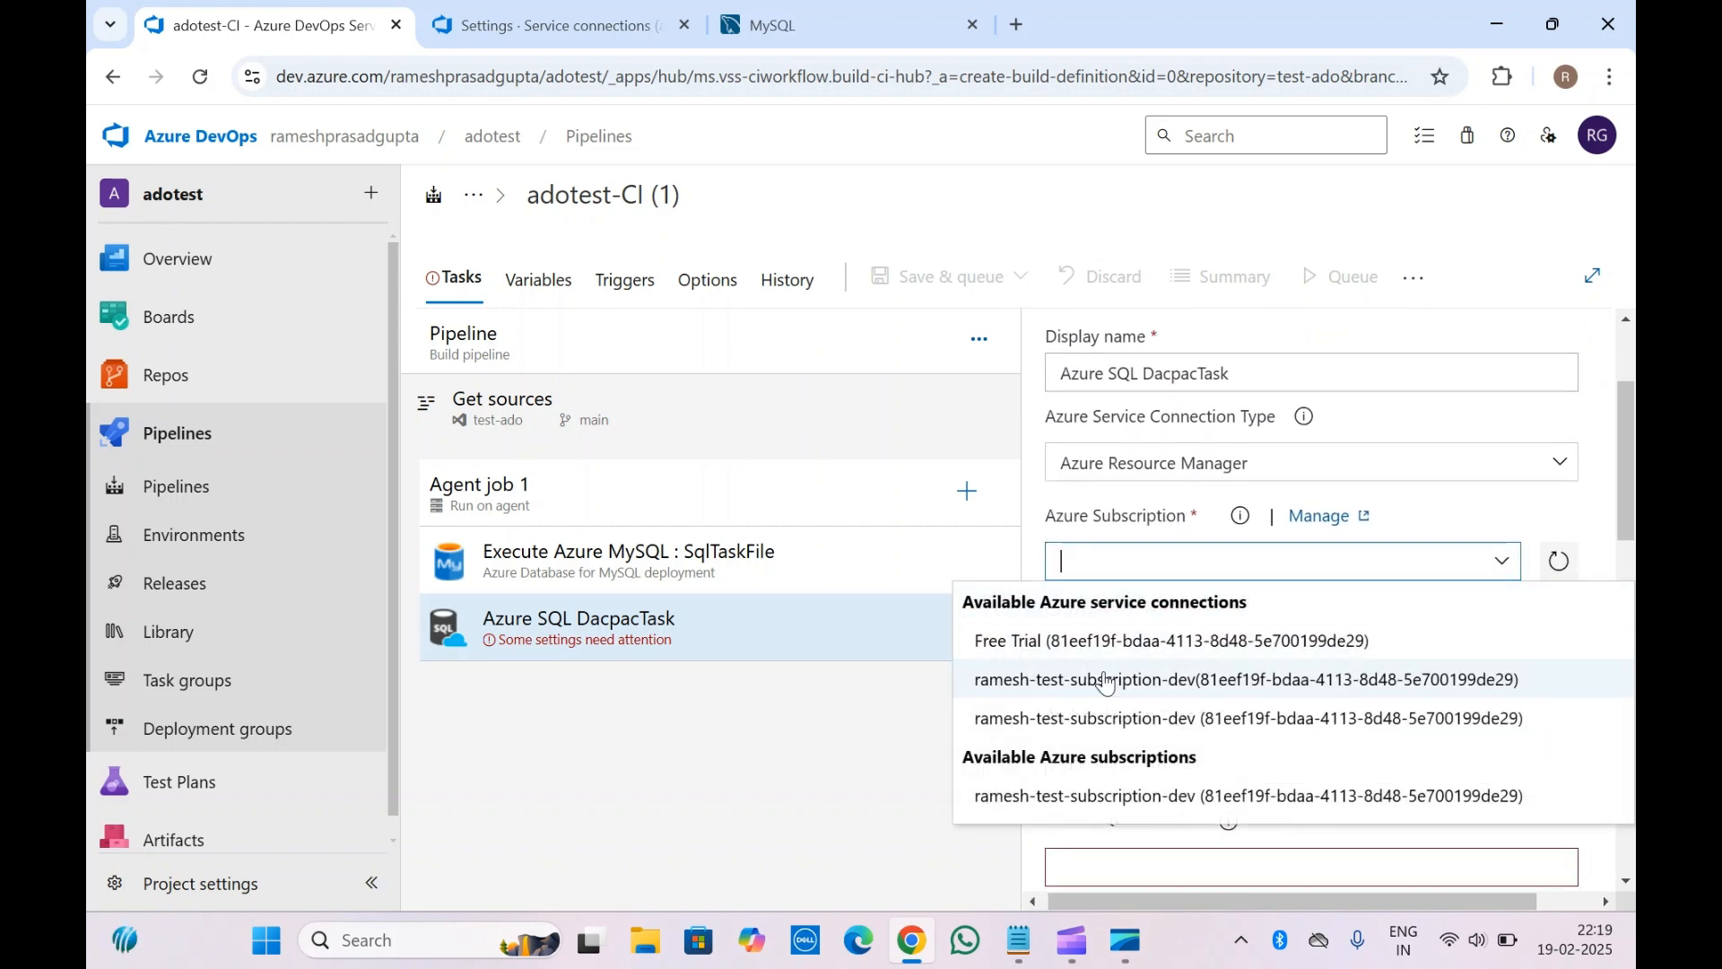
{"action": "left_click", "coordinate": [1117, 679]}
Try Active Directory - Password authentication, then settle back on SQL Server Authentication
{"action": "scroll", "coordinate": [1238, 623], "scroll_direction": "down", "scroll_amount": 2}
{"action": "scroll", "coordinate": [1238, 624], "scroll_direction": "down", "scroll_amount": 1}
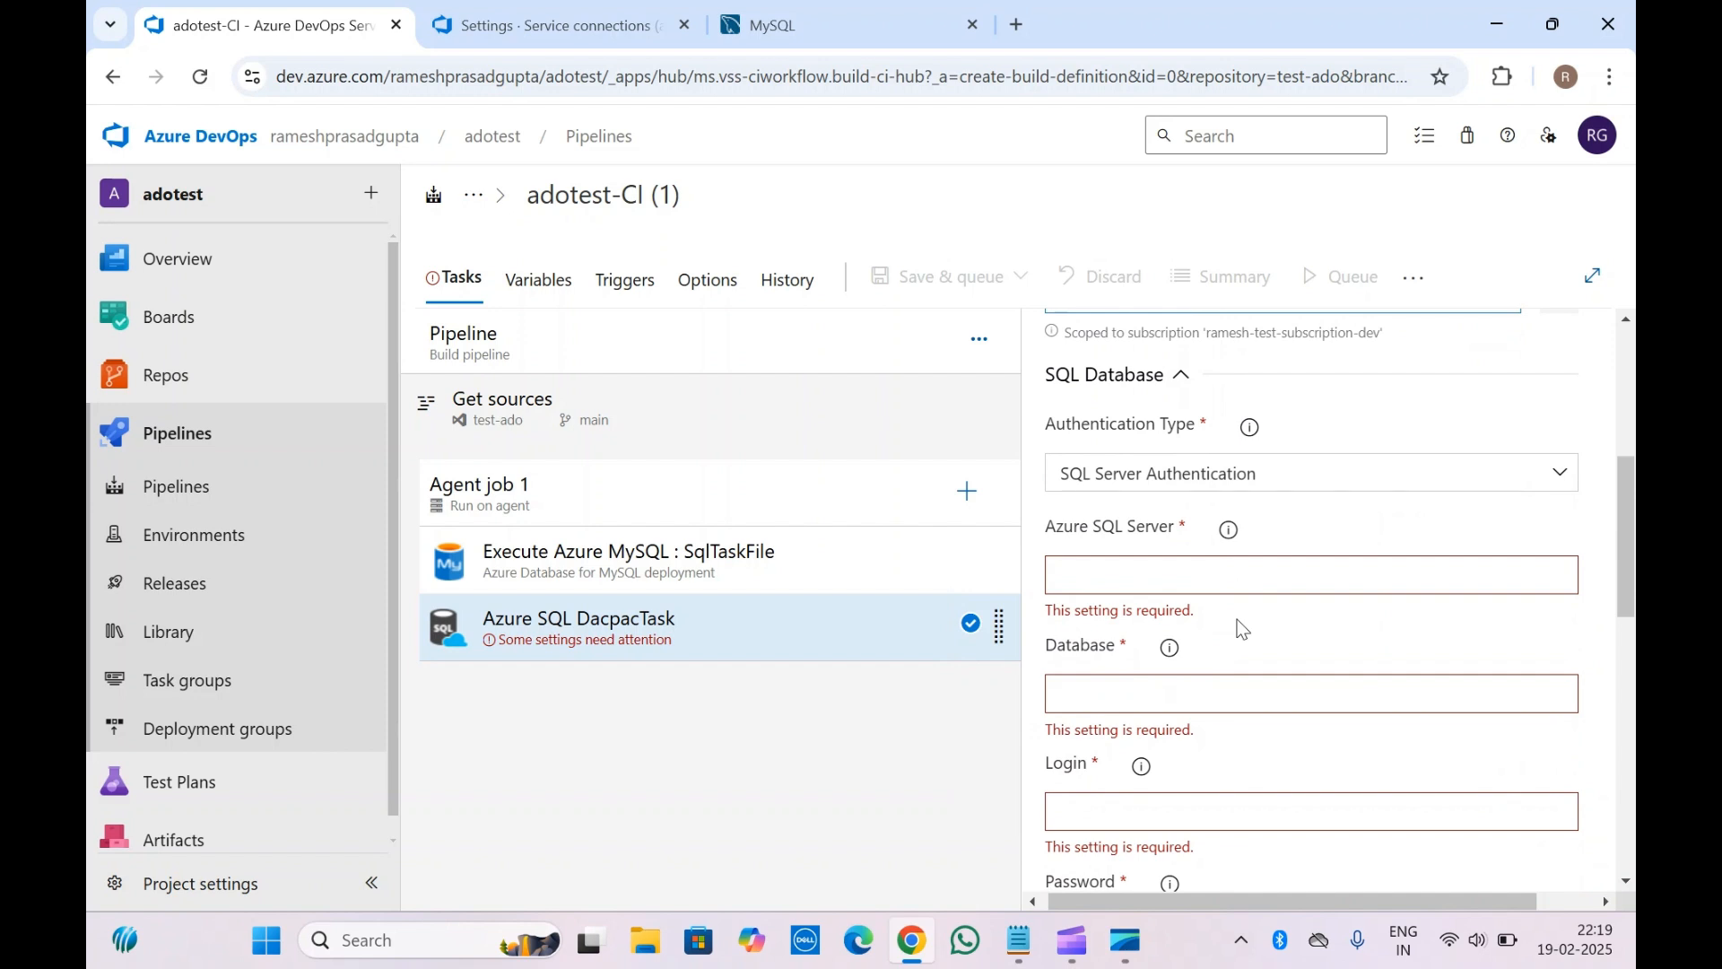
{"action": "left_click", "coordinate": [1227, 483]}
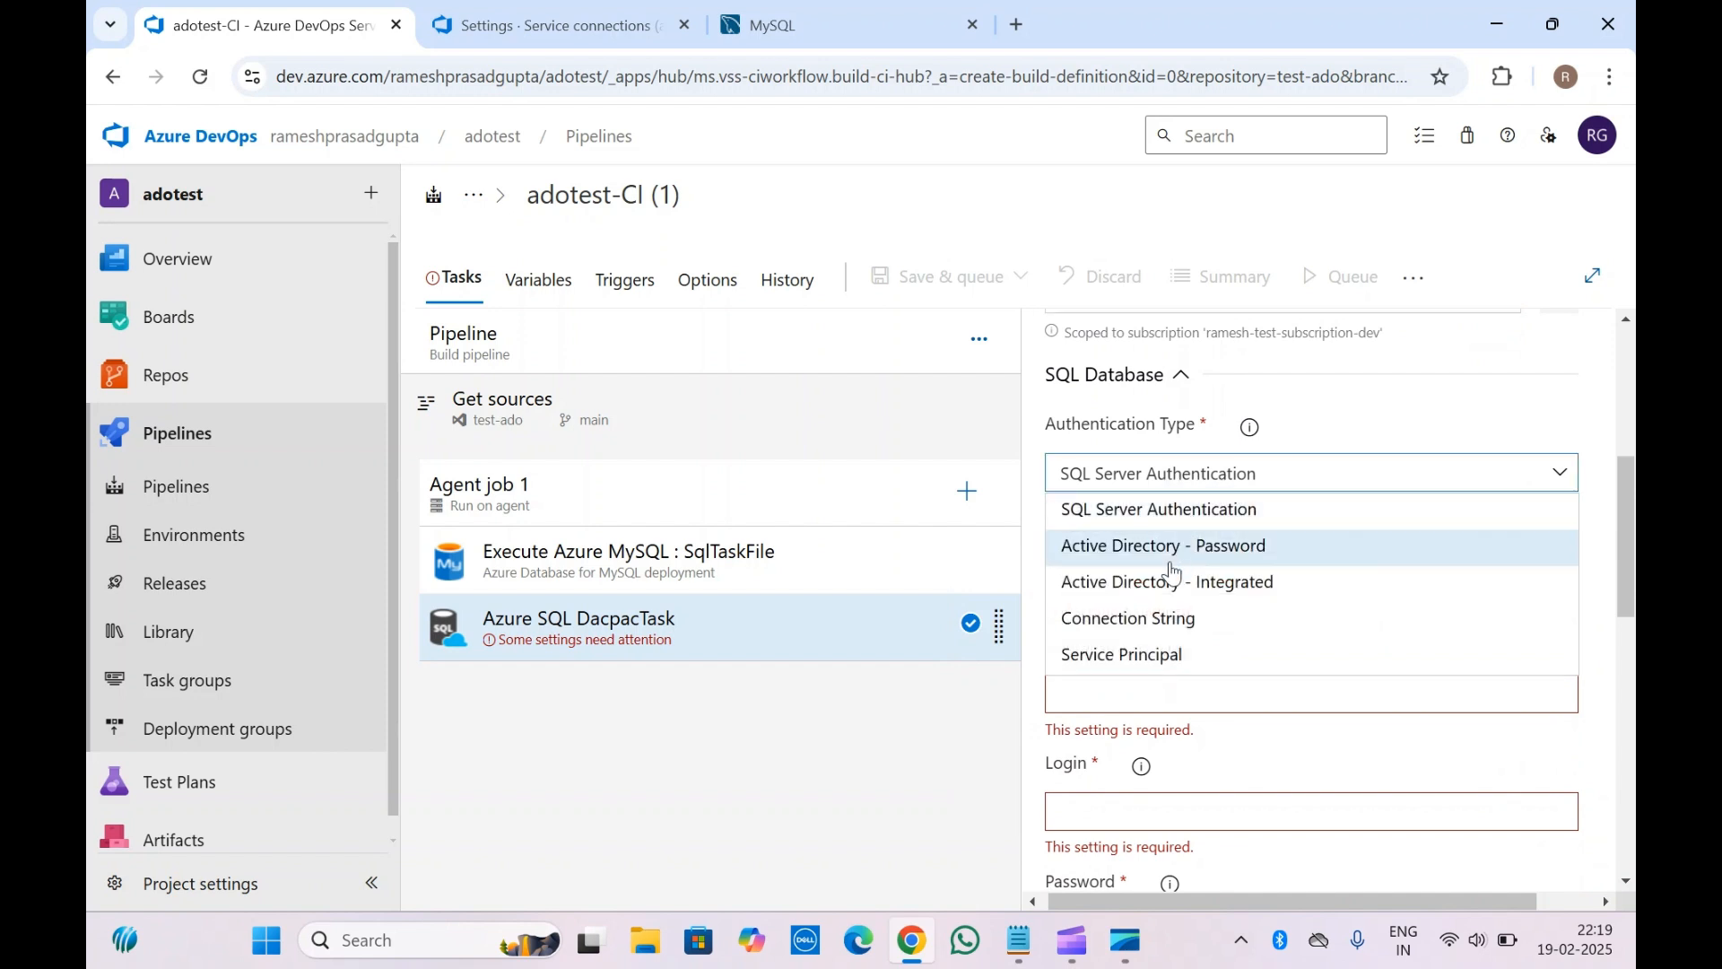
{"action": "left_click", "coordinate": [1166, 545]}
{"action": "left_click", "coordinate": [1263, 490]}
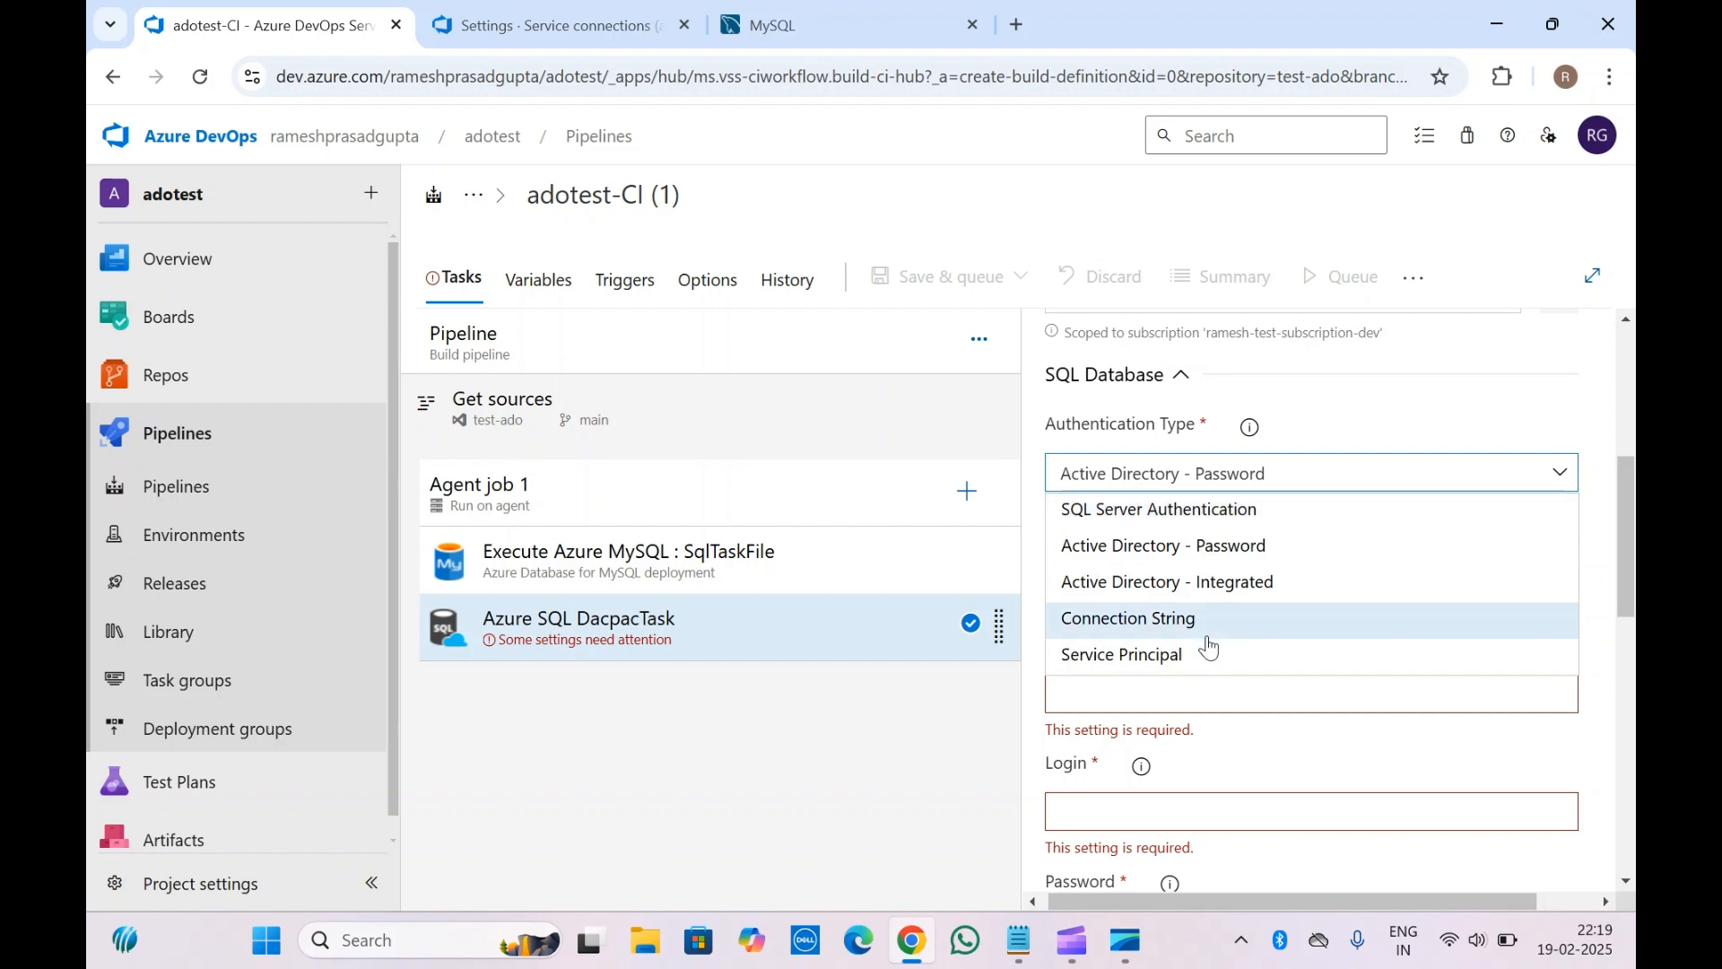
{"action": "left_click", "coordinate": [1145, 511]}
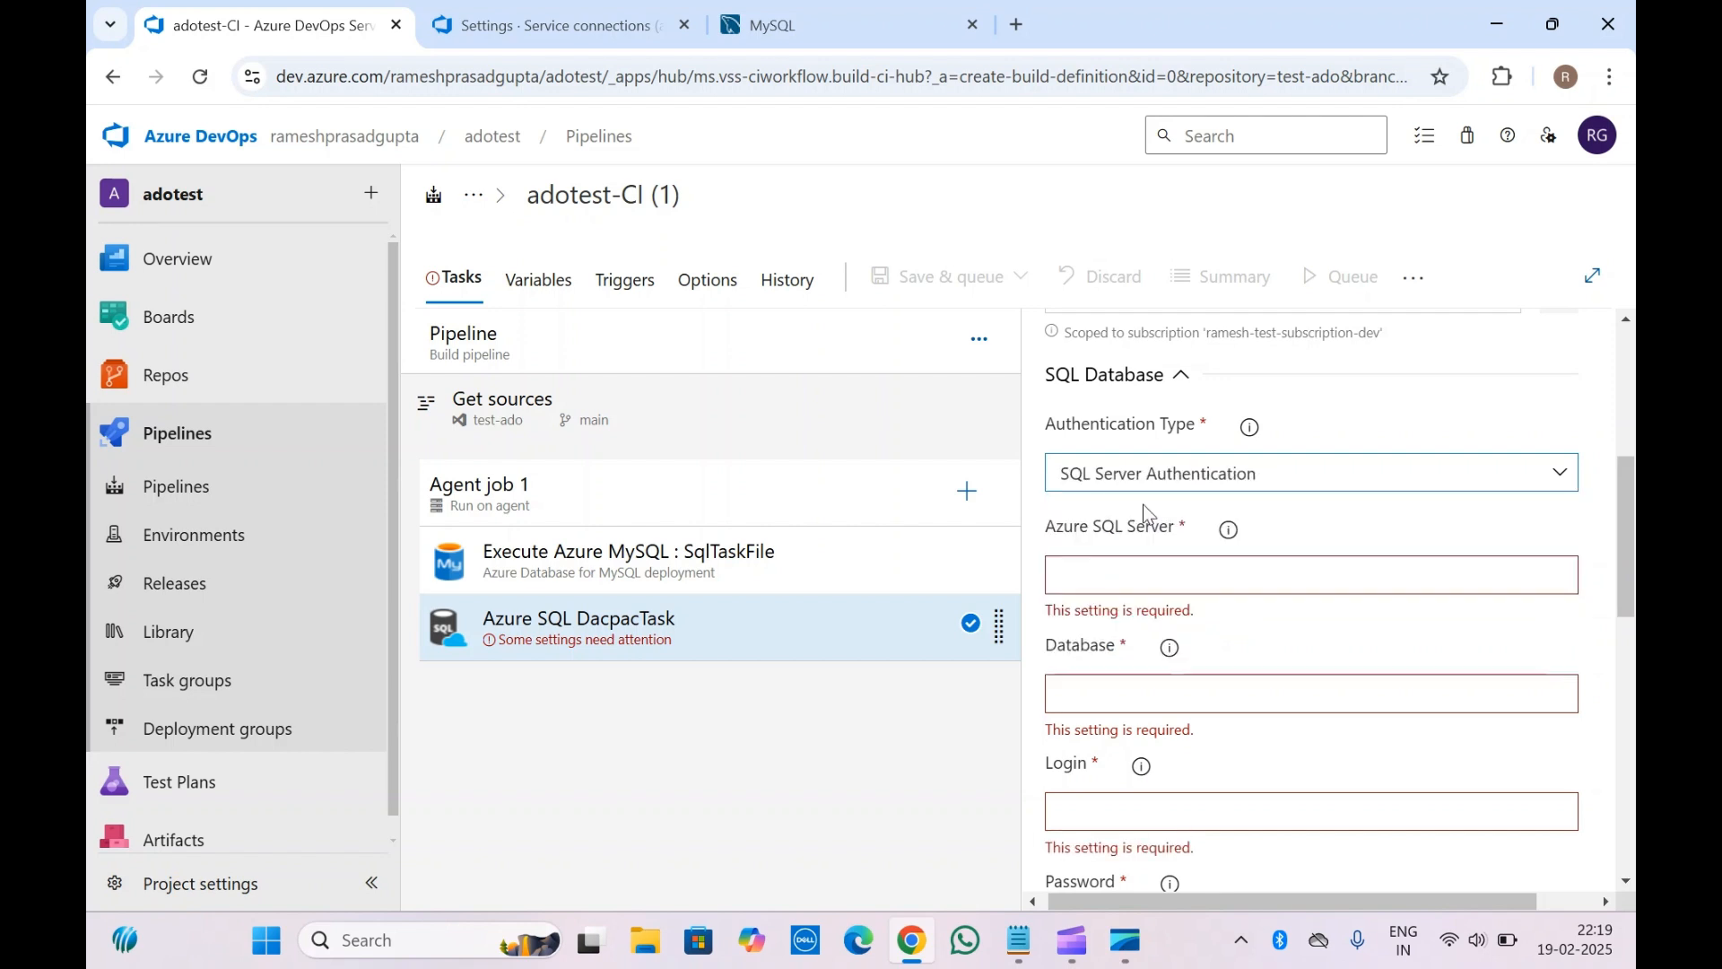
{"action": "left_click", "coordinate": [1147, 581]}
{"action": "scroll", "coordinate": [1147, 586], "scroll_direction": "down", "scroll_amount": 1}
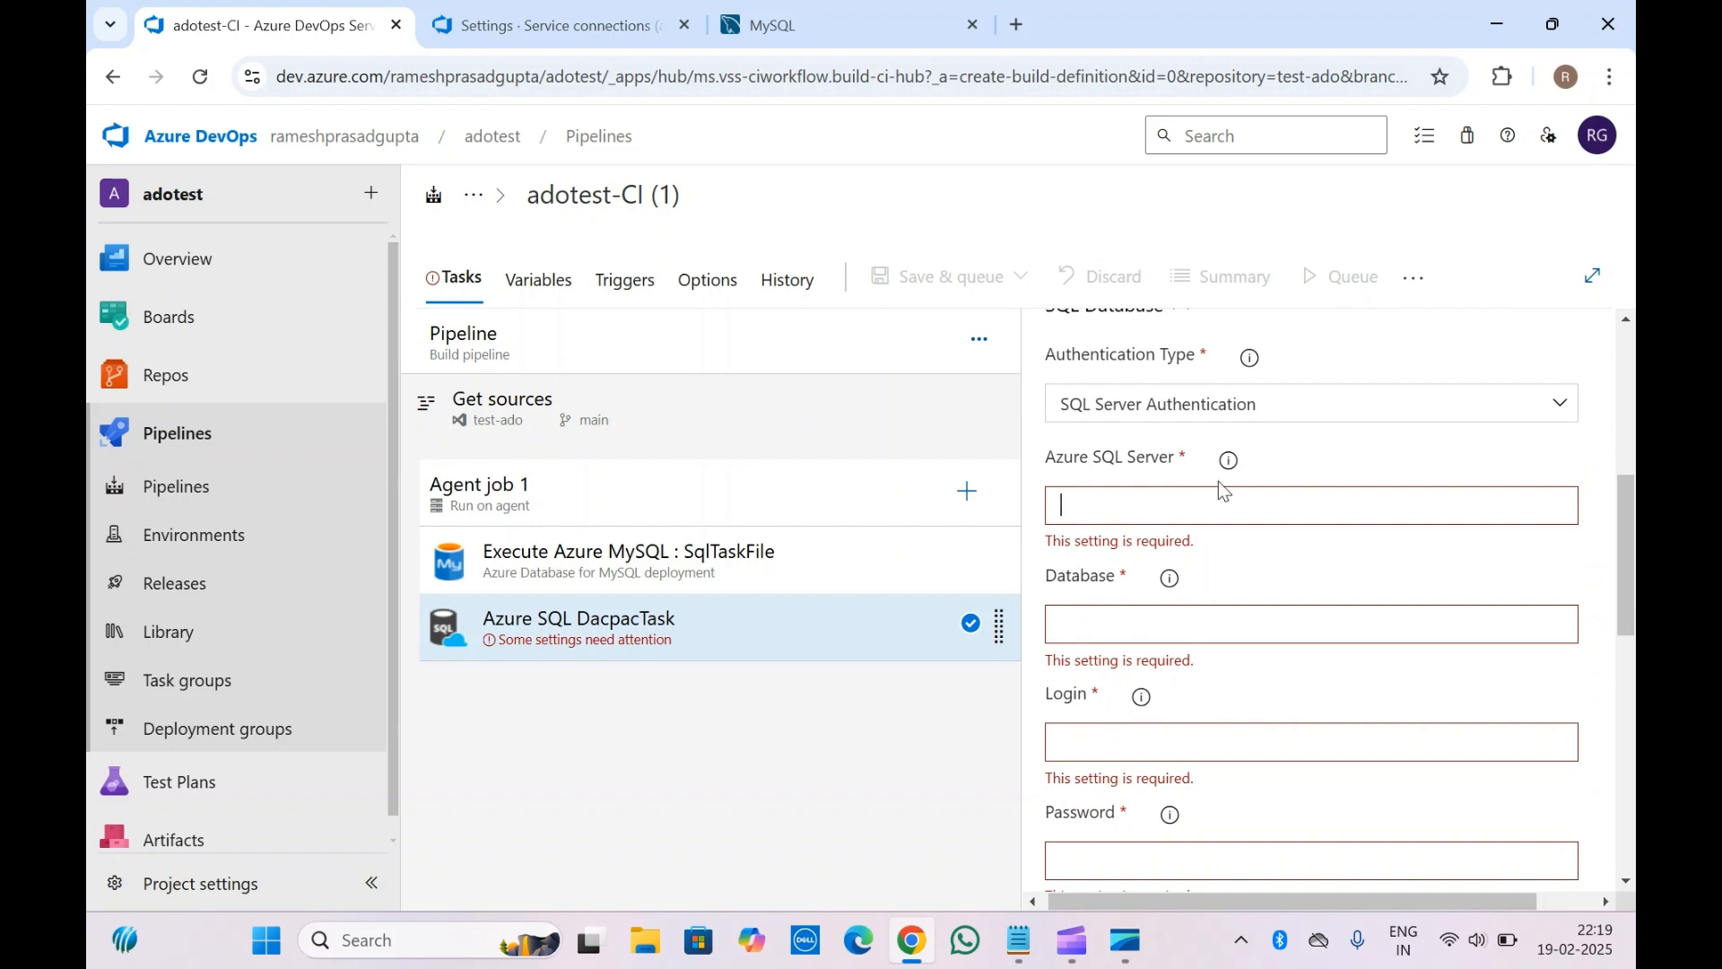
Set the Azure SQL Server to the help example Fabrikam.database.windows.net
{"action": "mouse_move", "coordinate": [1231, 467]}
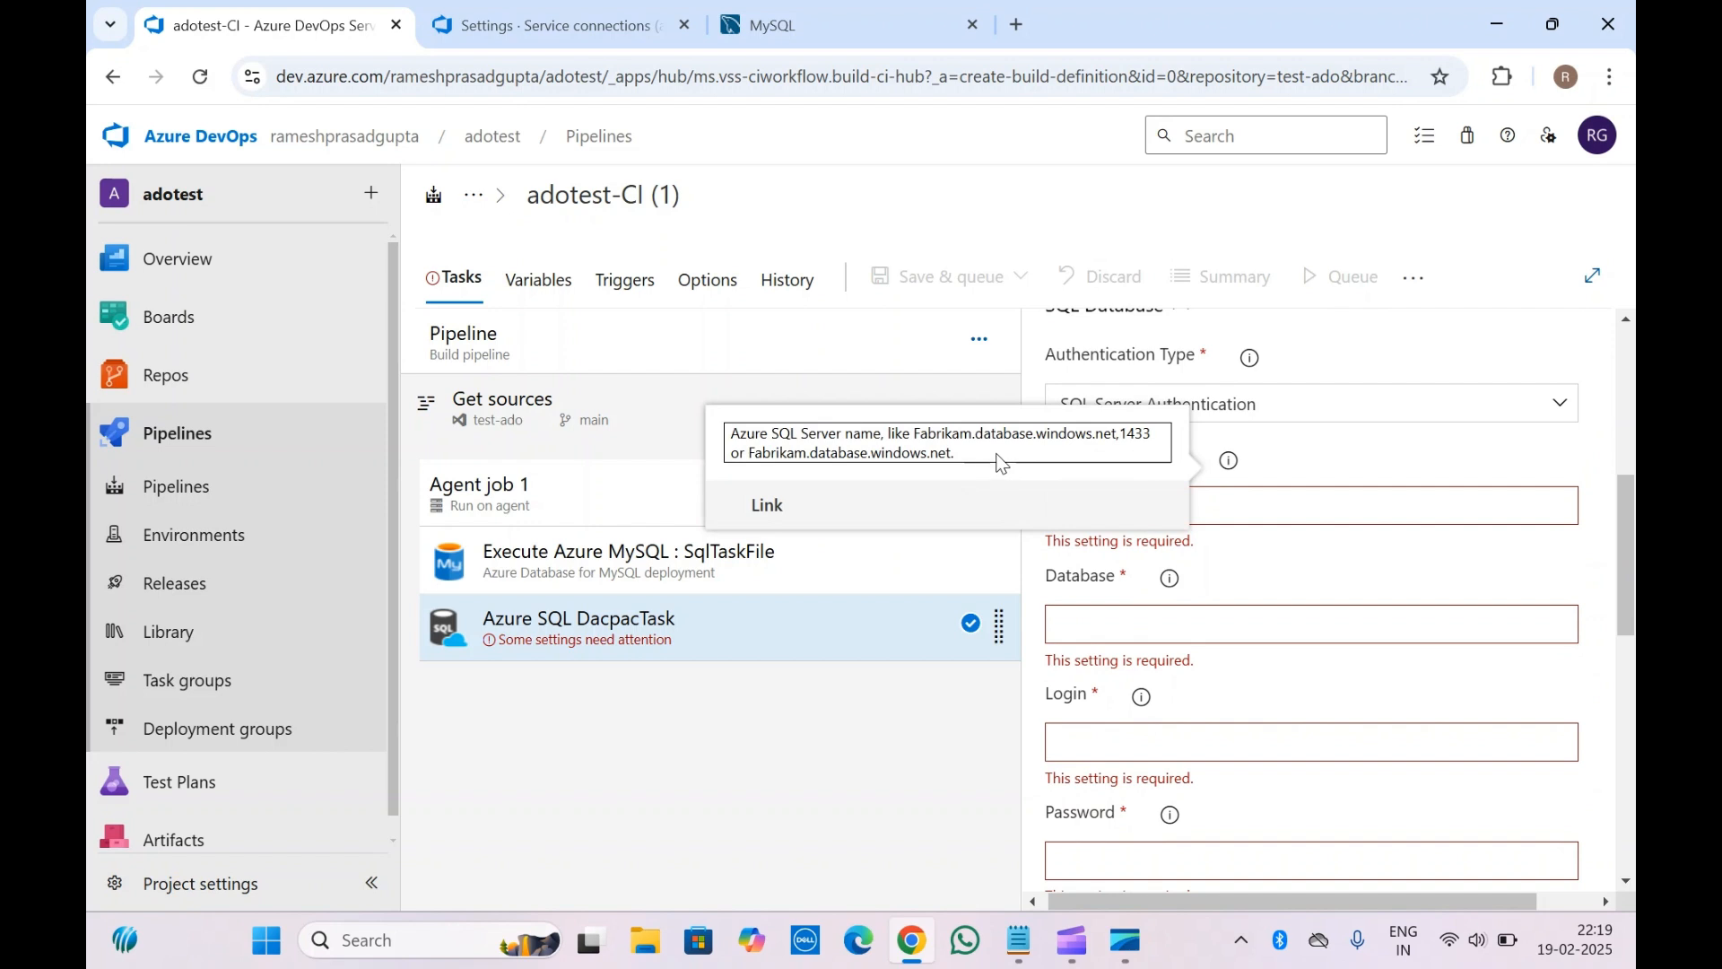
{"action": "left_click", "coordinate": [916, 433]}
{"action": "left_click_drag", "start_coordinate": [916, 433], "coordinate": [1119, 442]}
{"action": "key", "text": "ctrl+c"}
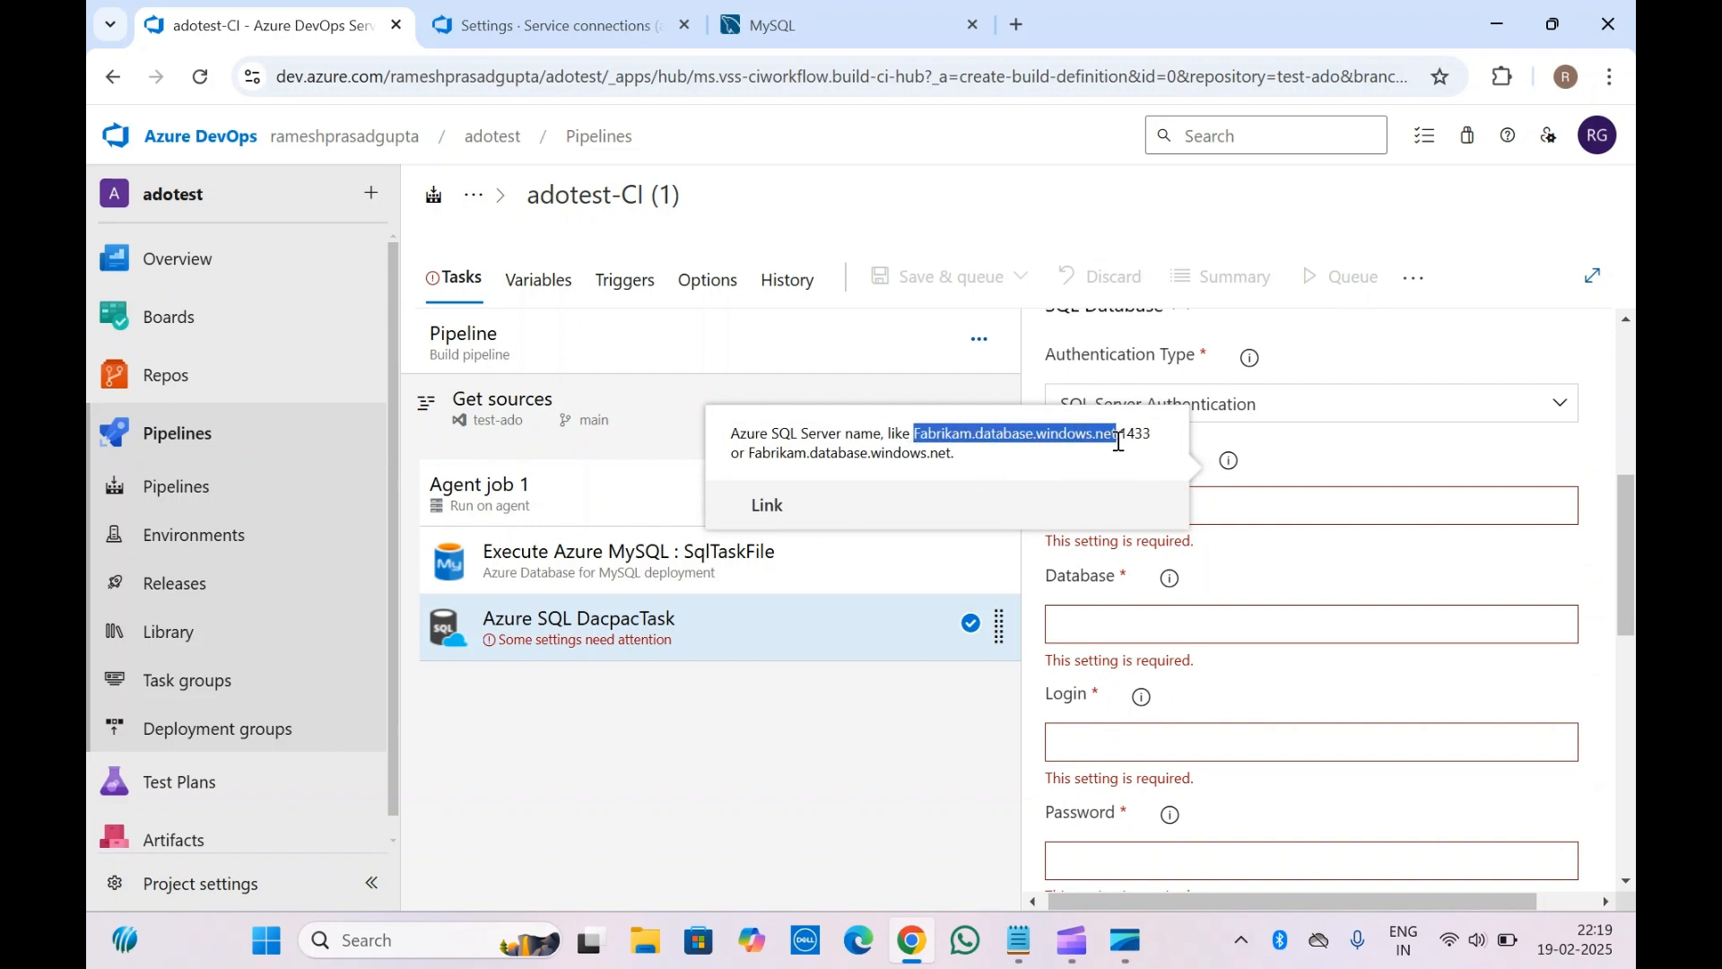
{"action": "left_click", "coordinate": [1256, 457]}
{"action": "left_click", "coordinate": [1168, 522]}
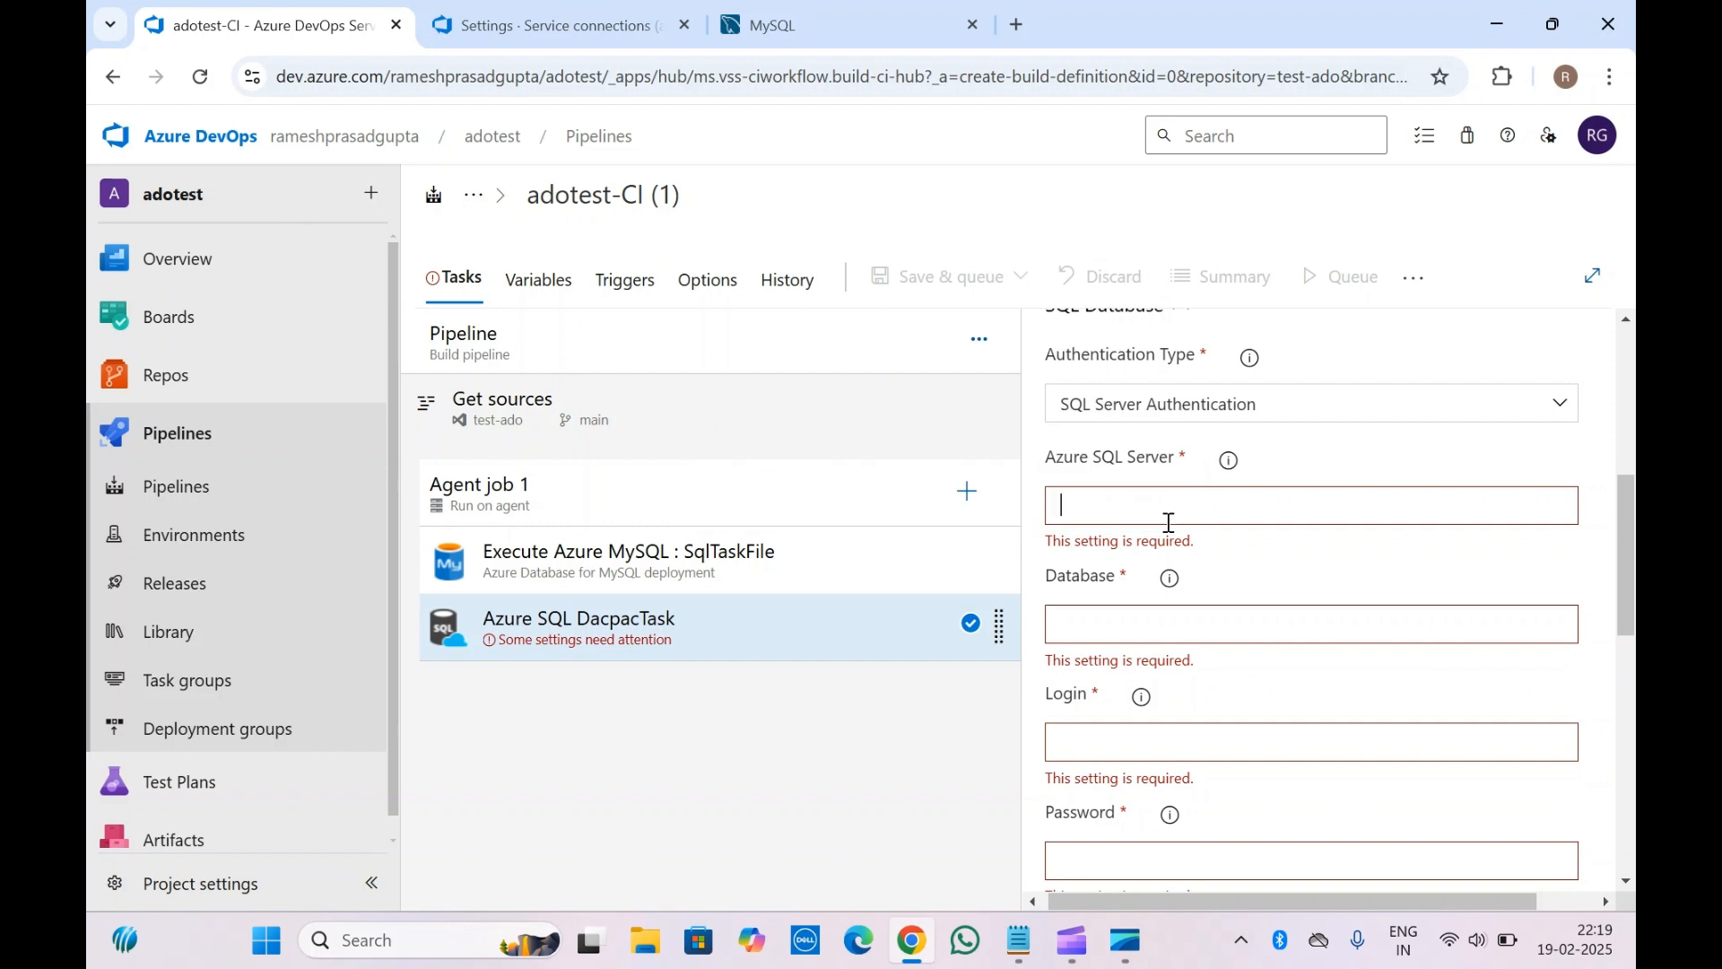
{"action": "key", "text": "ctrl+v"}
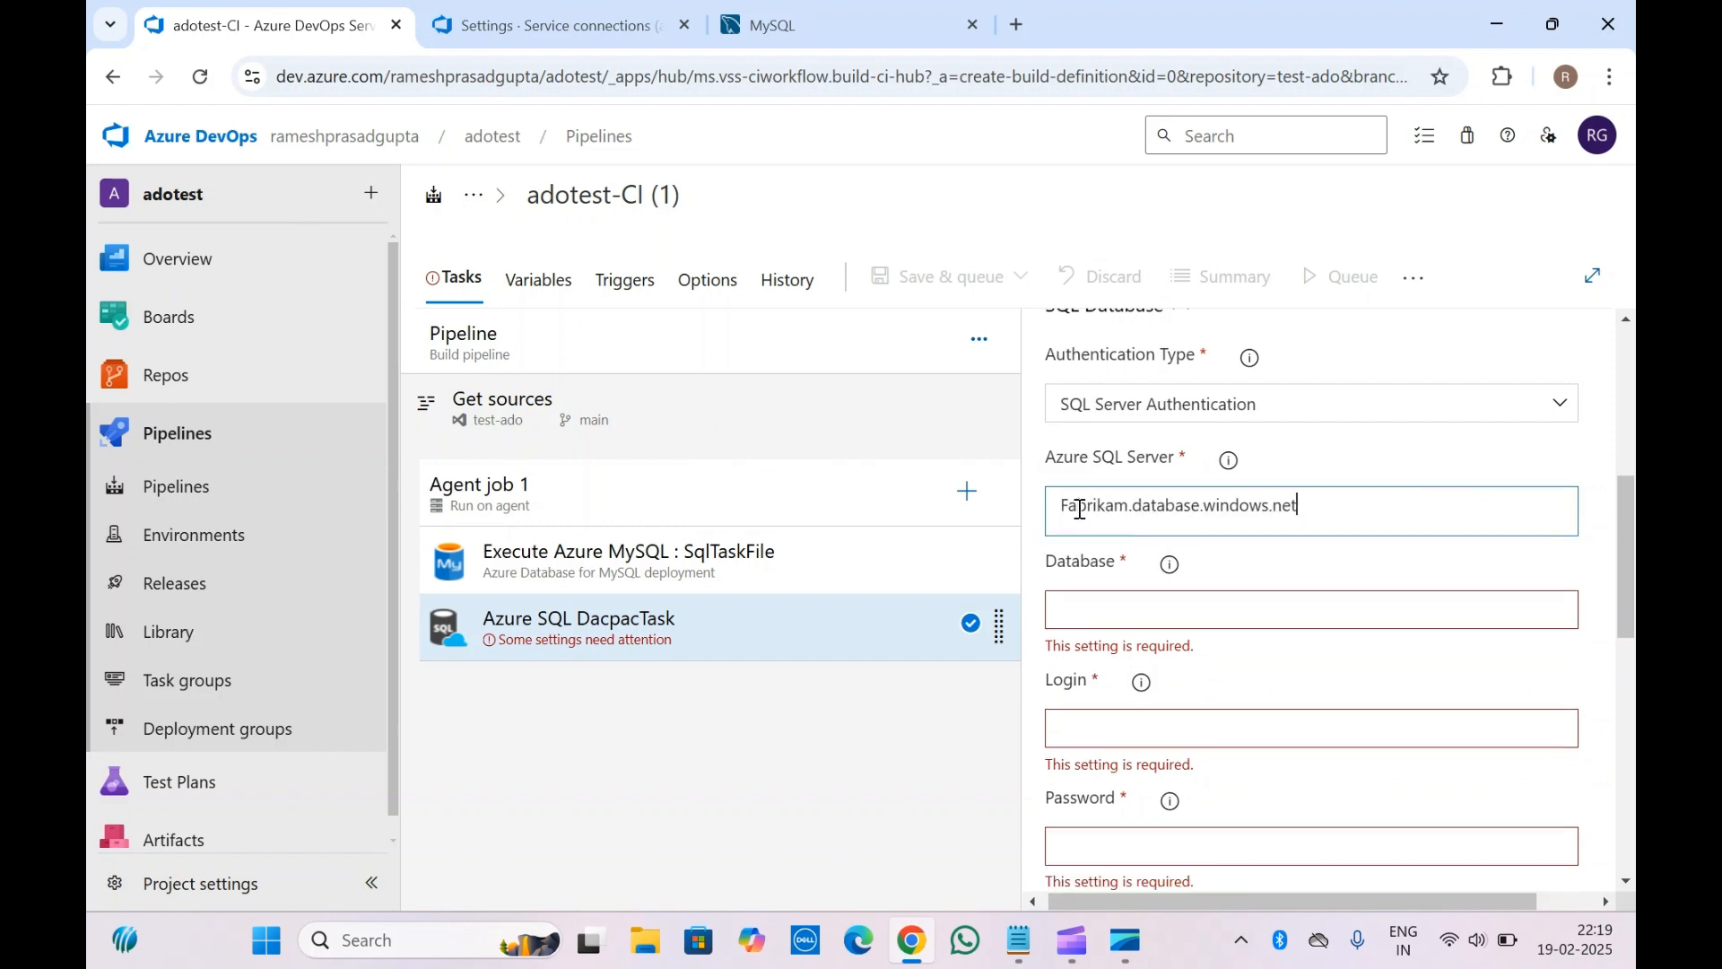
Enter database abcd and fill in the SQL login and password
{"action": "left_click", "coordinate": [1096, 604]}
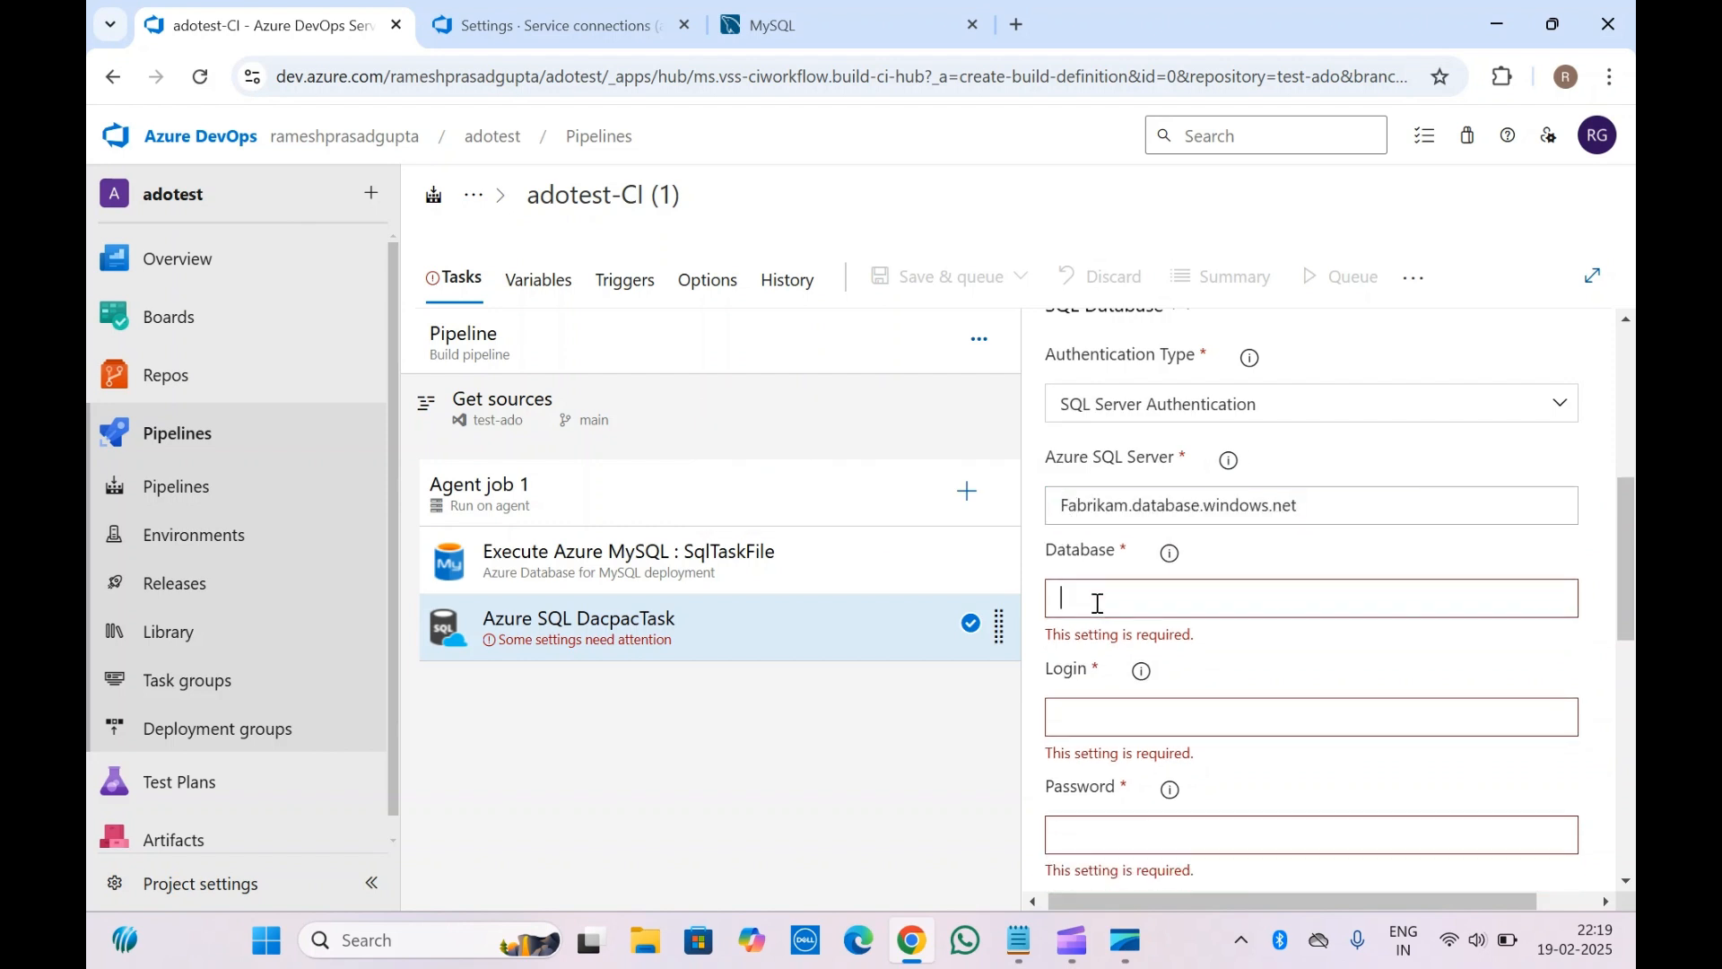
{"action": "type", "text": "abcd"}
{"action": "scroll", "coordinate": [1097, 602], "scroll_direction": "down", "scroll_amount": 2}
{"action": "scroll", "coordinate": [1097, 603], "scroll_direction": "down", "scroll_amount": 1}
{"action": "left_click", "coordinate": [1136, 512]}
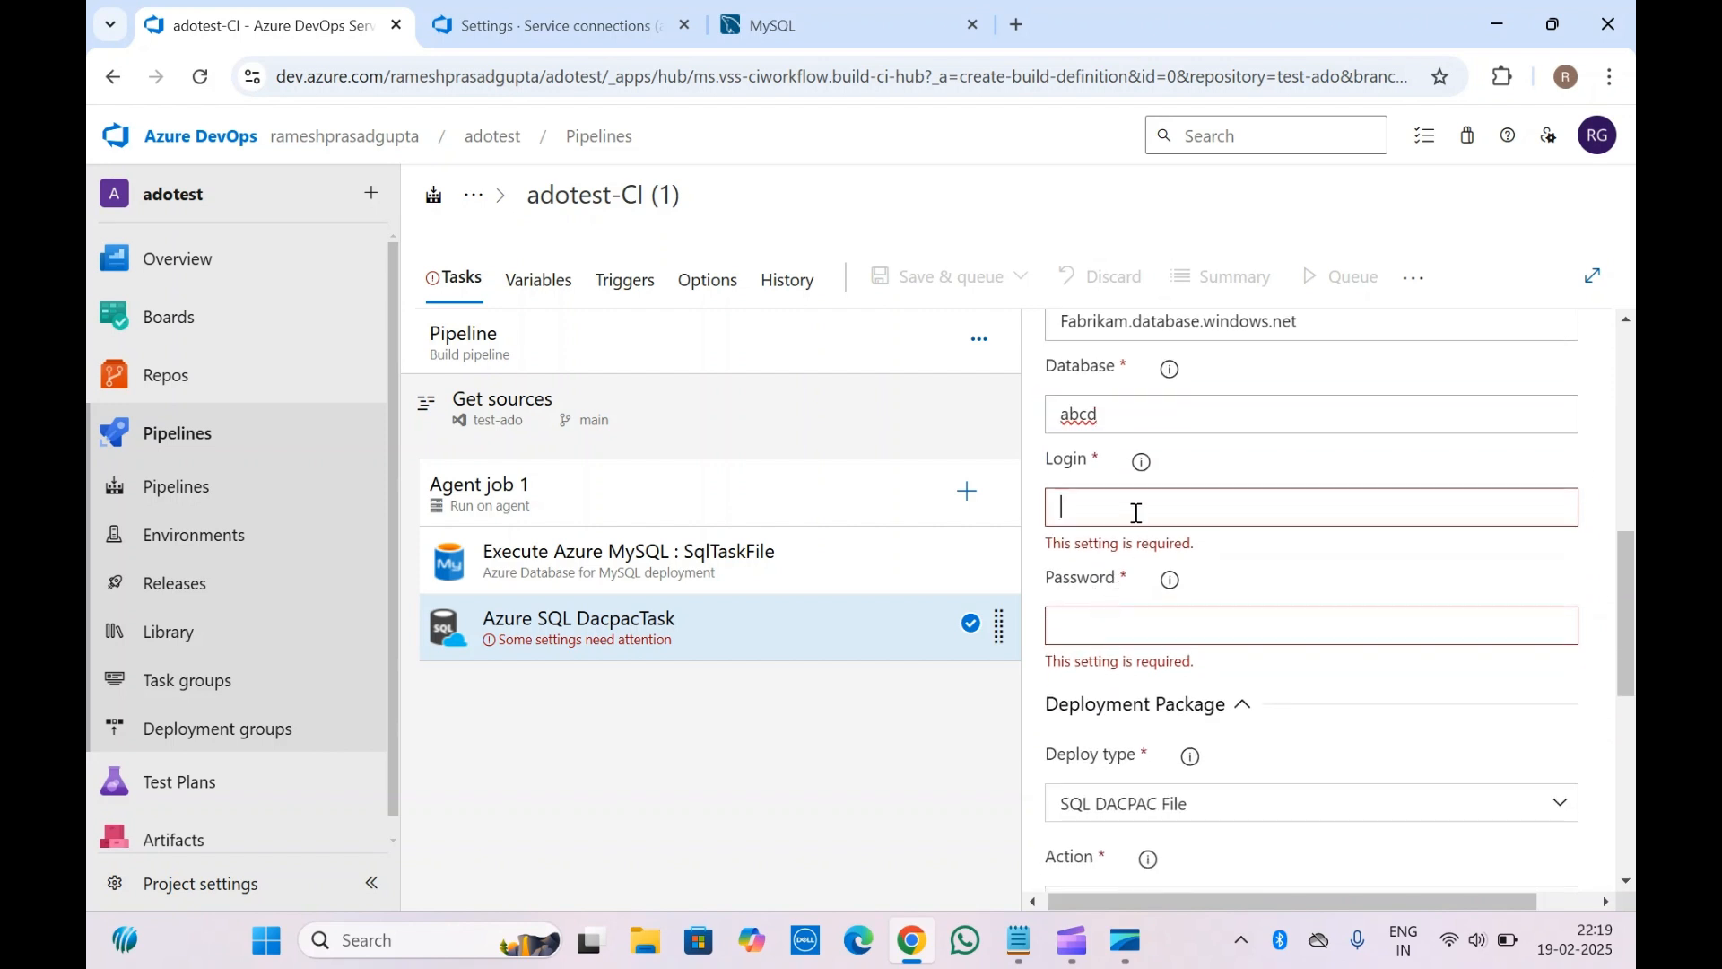
{"action": "type", "text": "admin"}
{"action": "left_click", "coordinate": [1122, 596]}
{"action": "type", "text": "admin"}
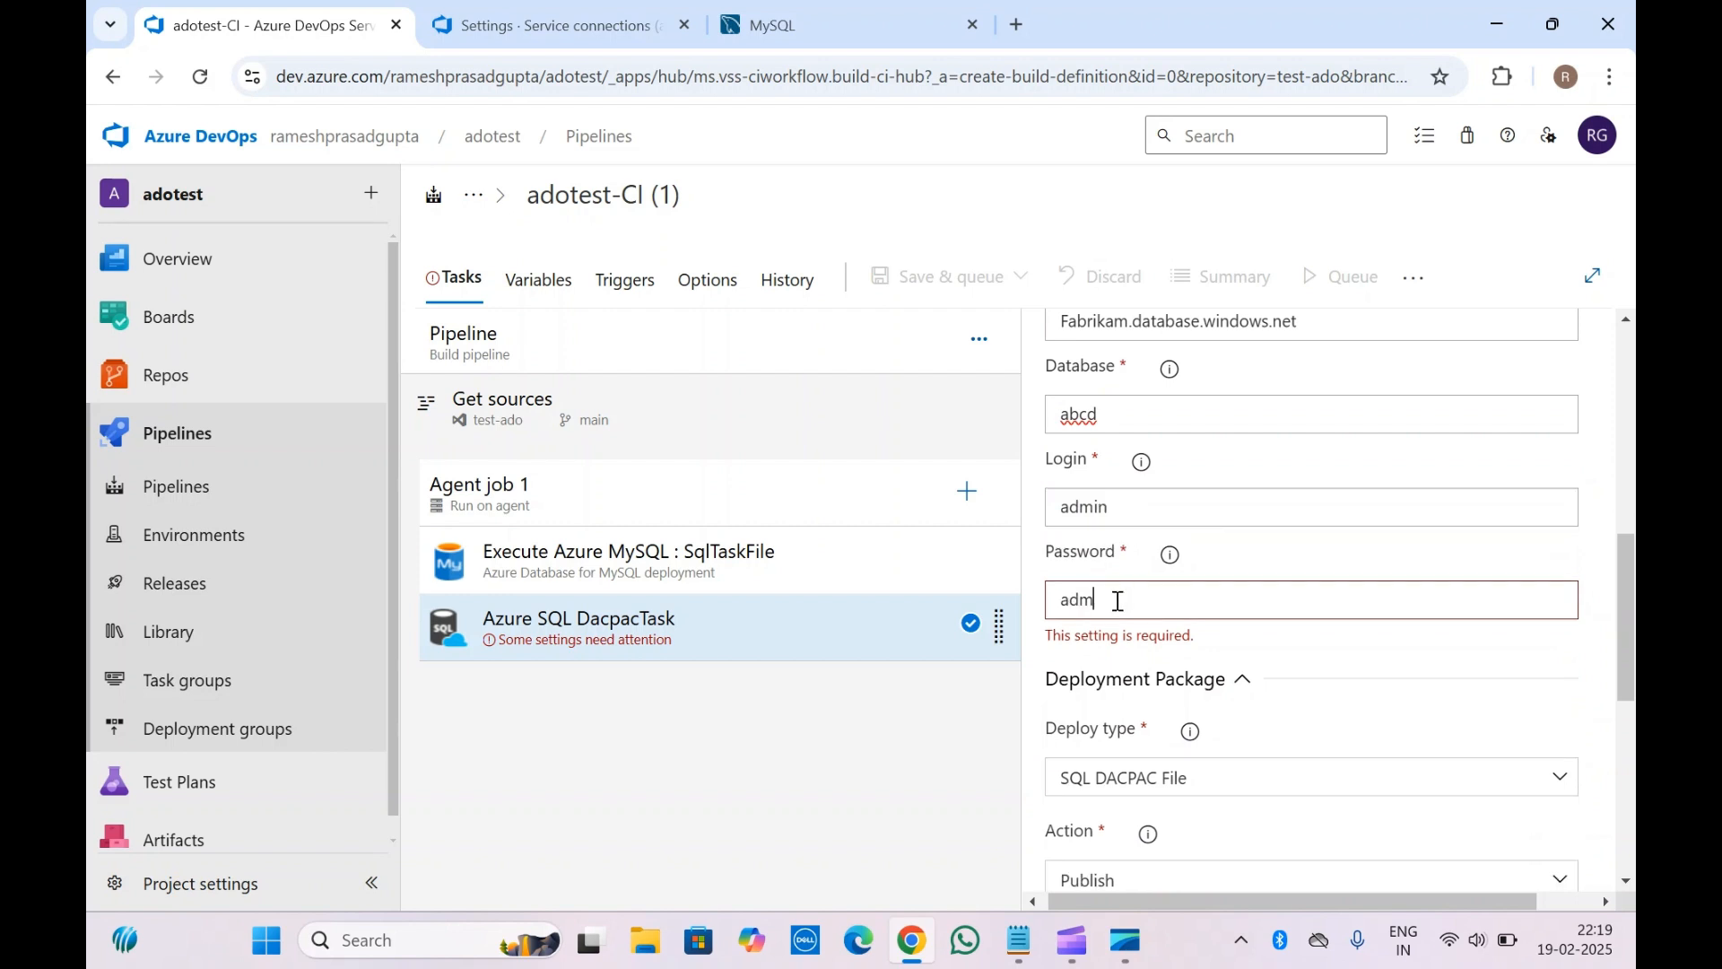
{"action": "scroll", "coordinate": [1117, 600], "scroll_direction": "down", "scroll_amount": 3}
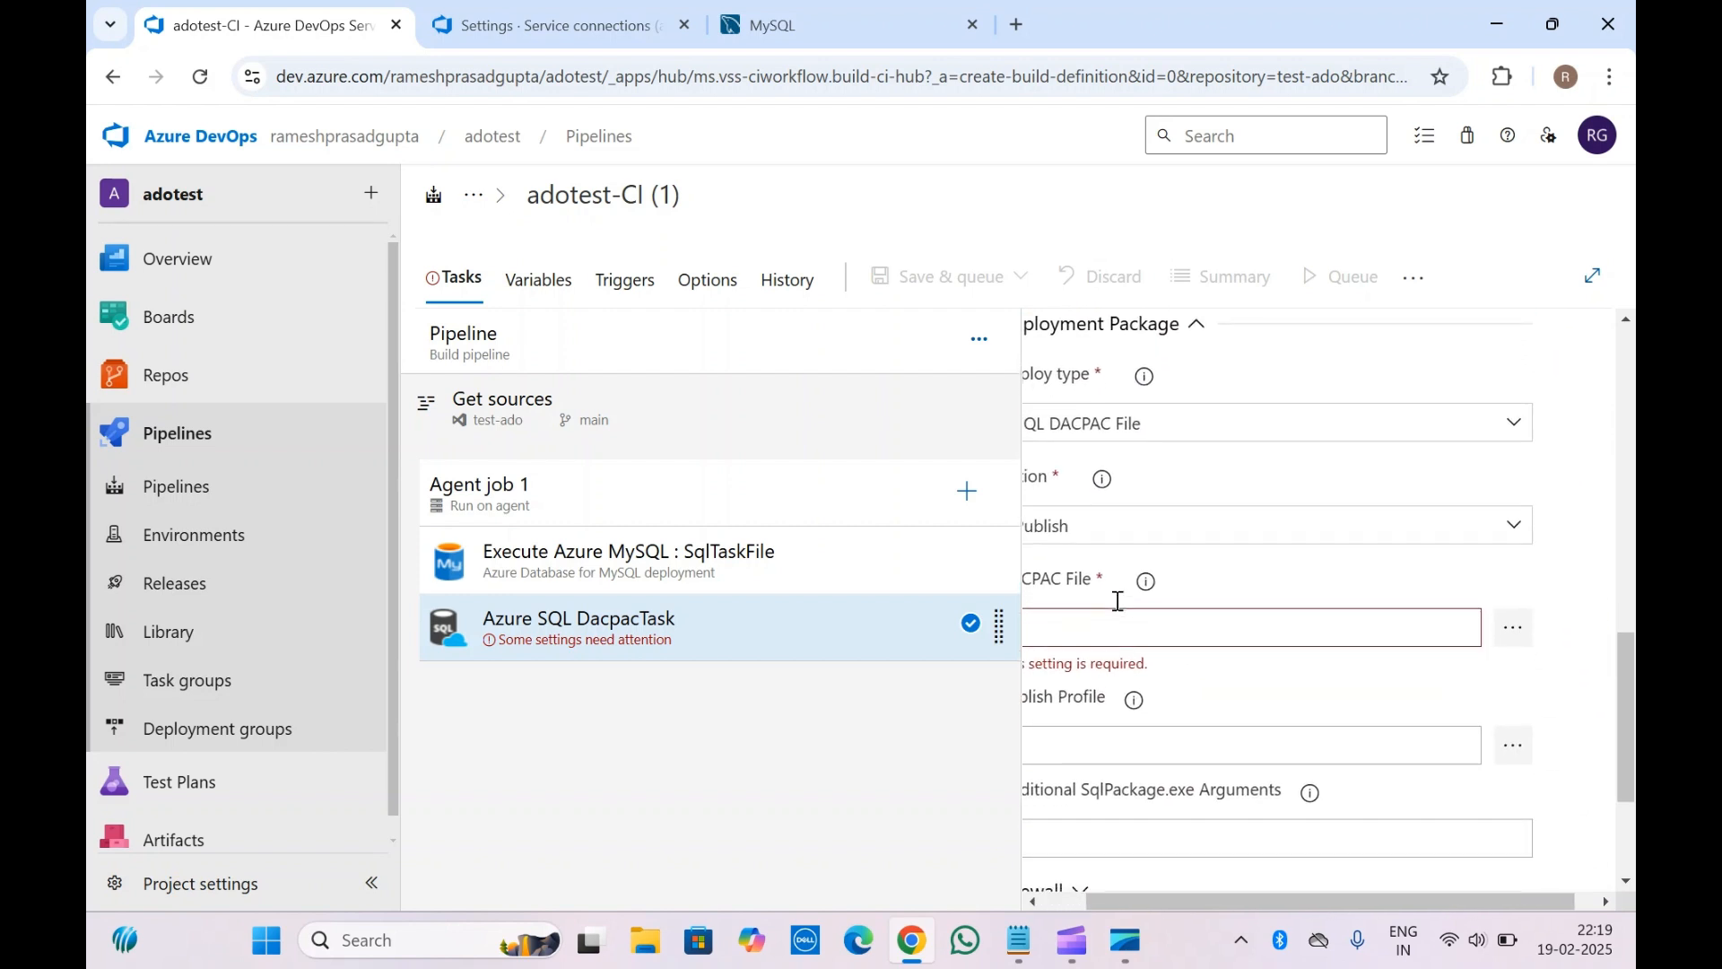
{"action": "scroll", "coordinate": [1116, 600], "scroll_direction": "up", "scroll_amount": 1}
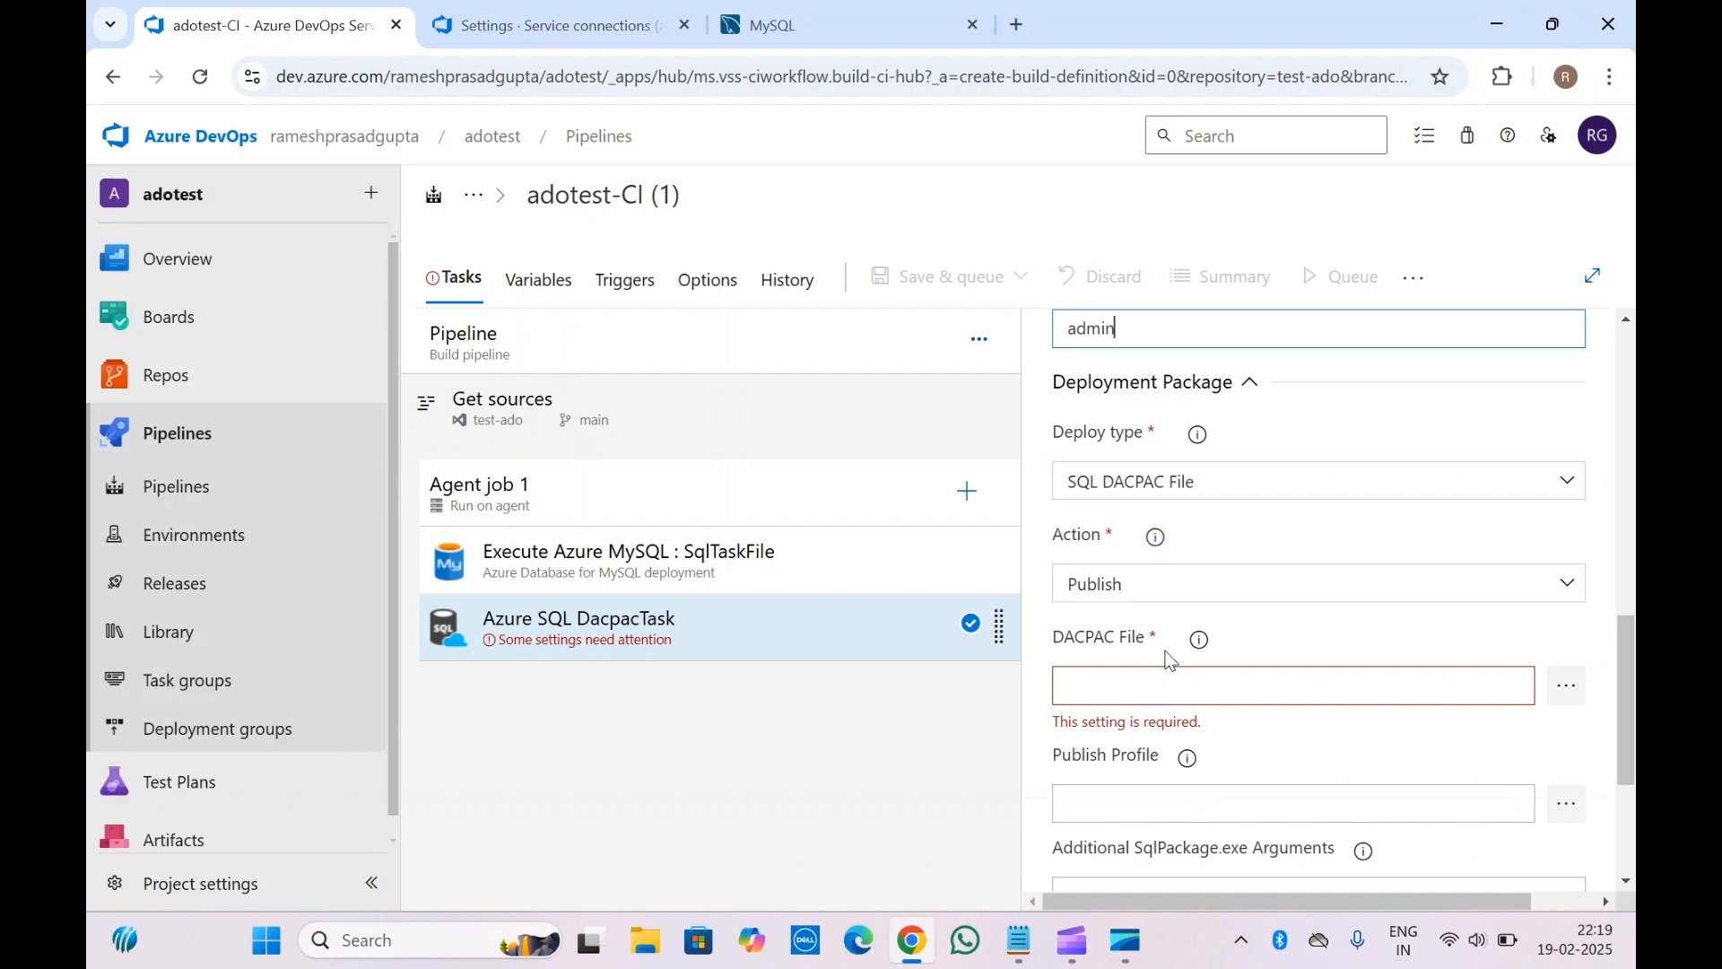
Switch the Azure SQL task's deploy type from DACPAC to SQL Script File
{"action": "left_click", "coordinate": [1197, 647]}
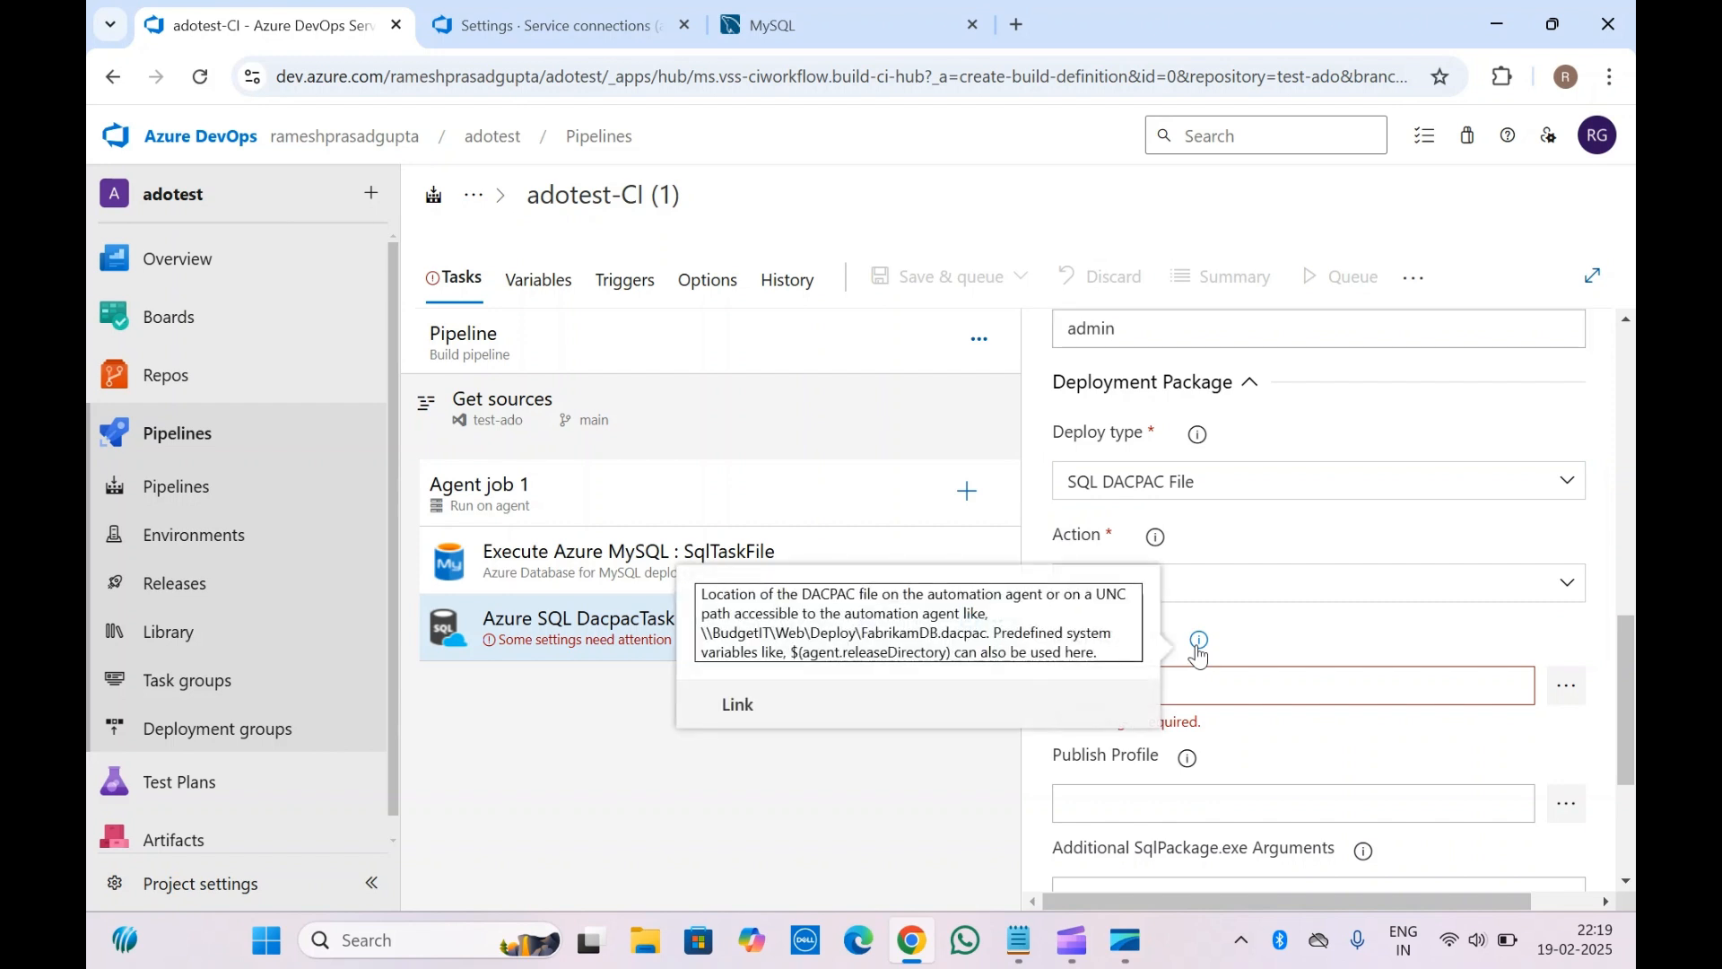
{"action": "left_click", "coordinate": [1255, 637]}
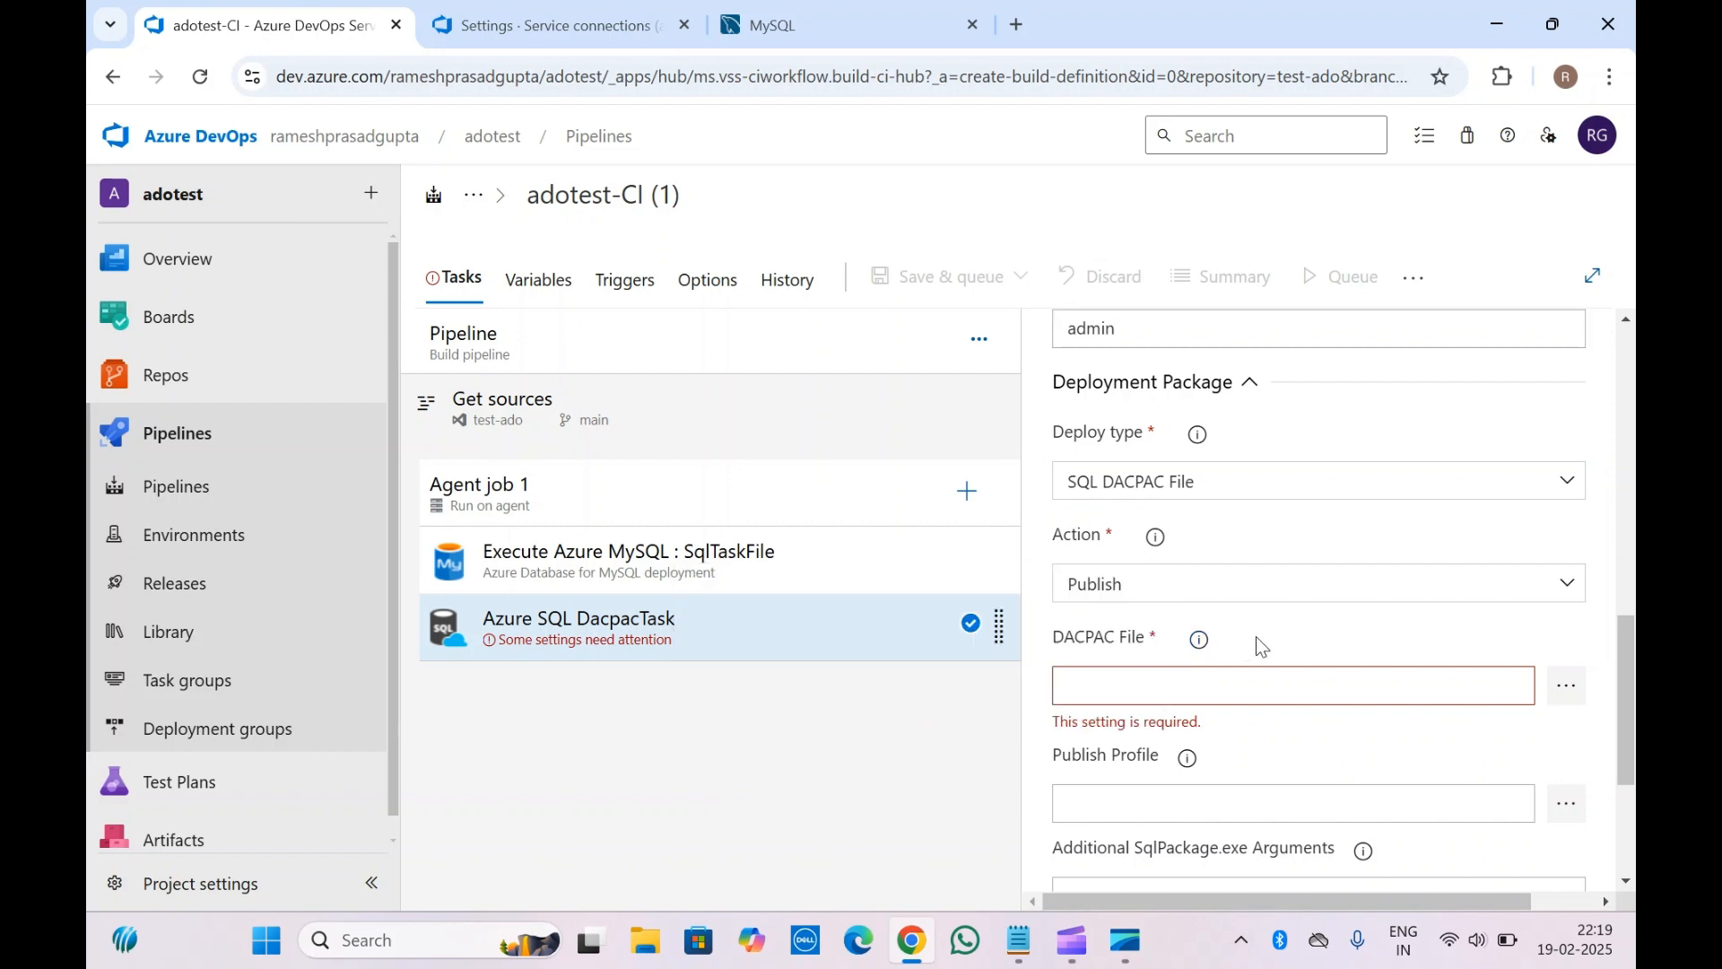
{"action": "left_click", "coordinate": [1220, 490]}
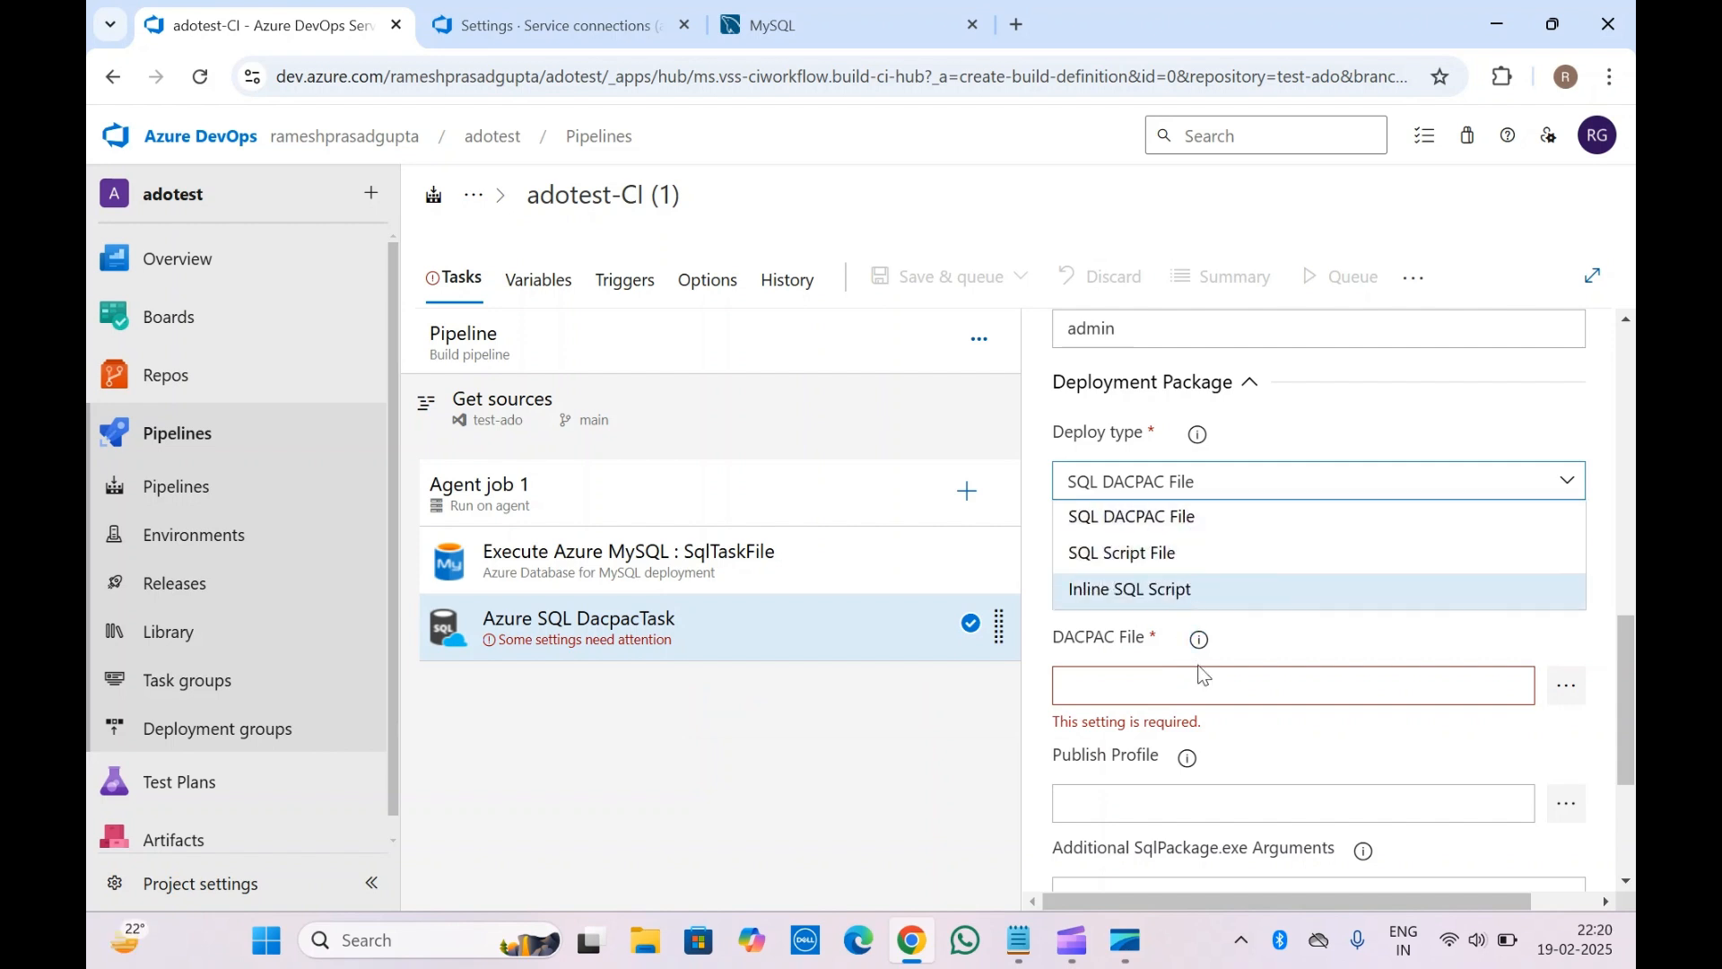
{"action": "left_click", "coordinate": [1141, 551]}
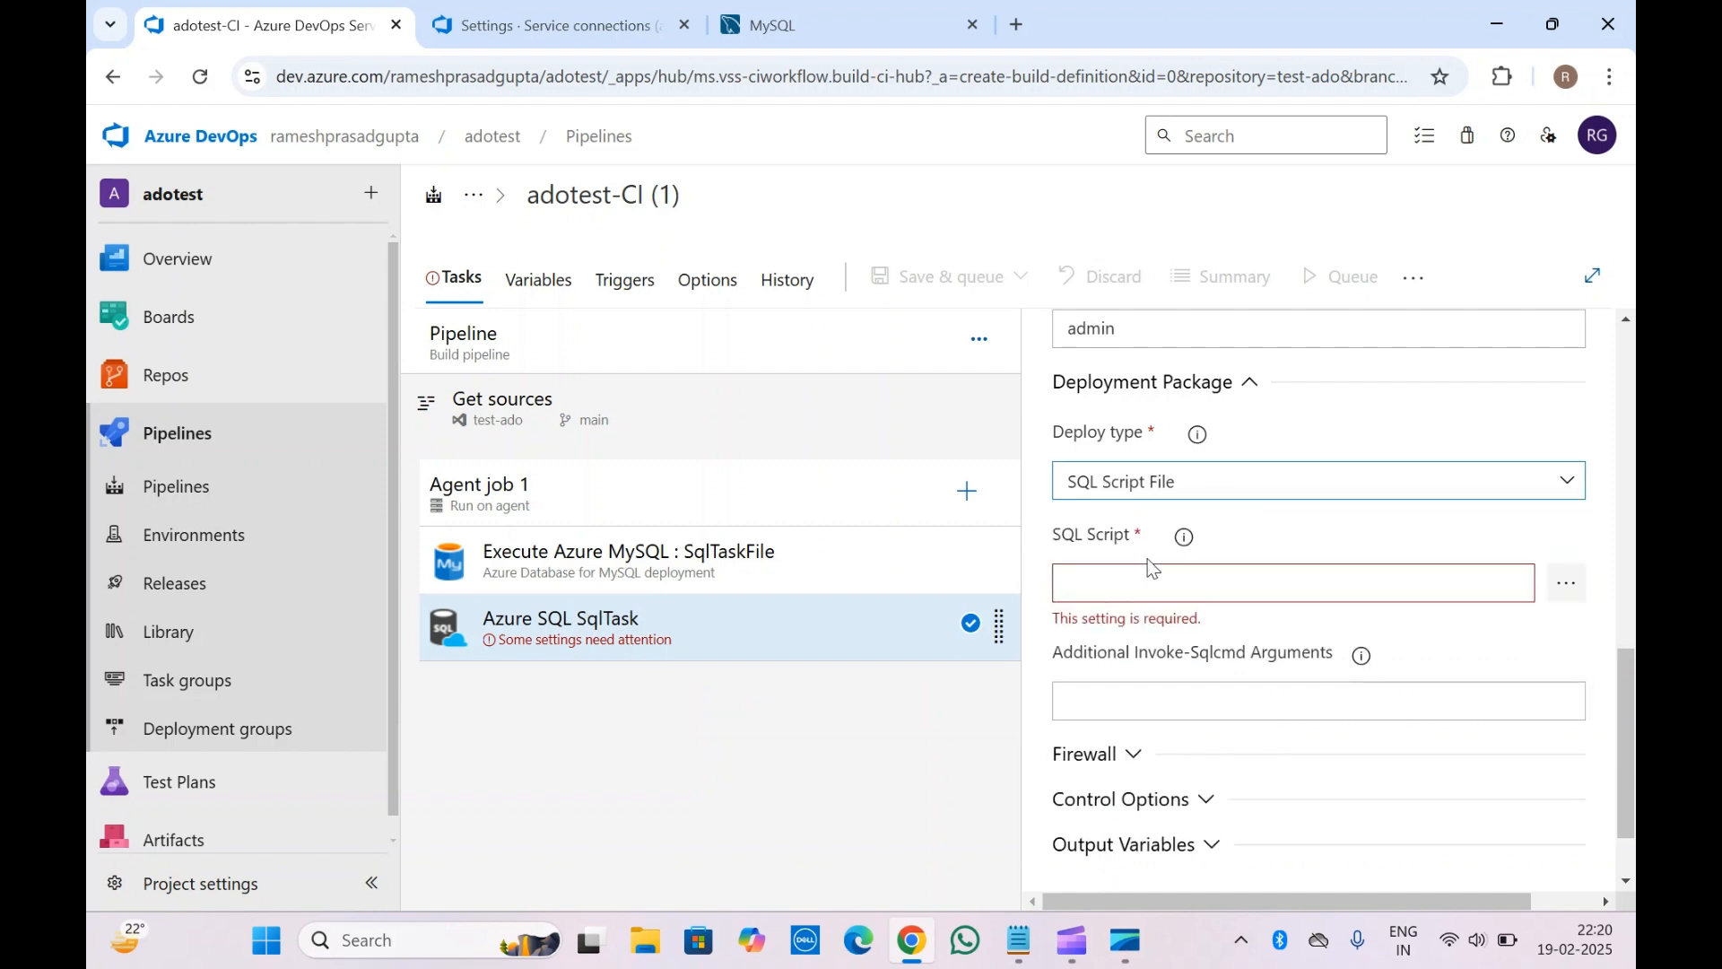
{"action": "left_click", "coordinate": [1238, 535]}
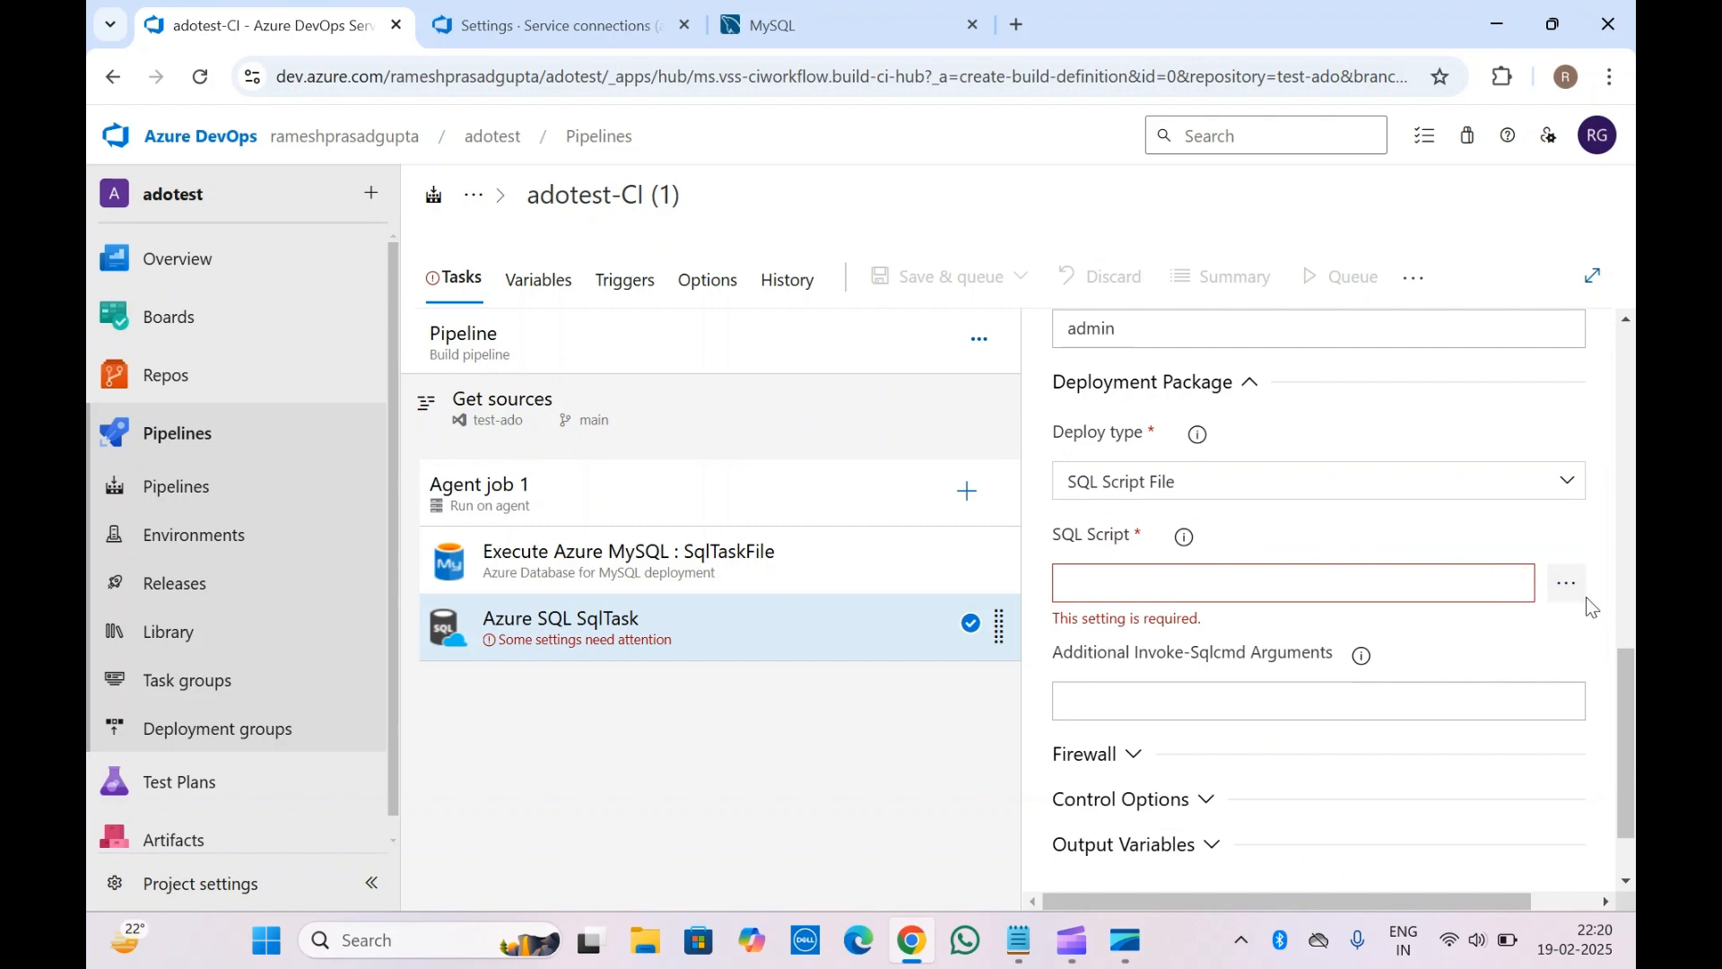
Pick HttpExample.cs from the test-ado repository as the SQL script
{"action": "left_click", "coordinate": [1565, 585]}
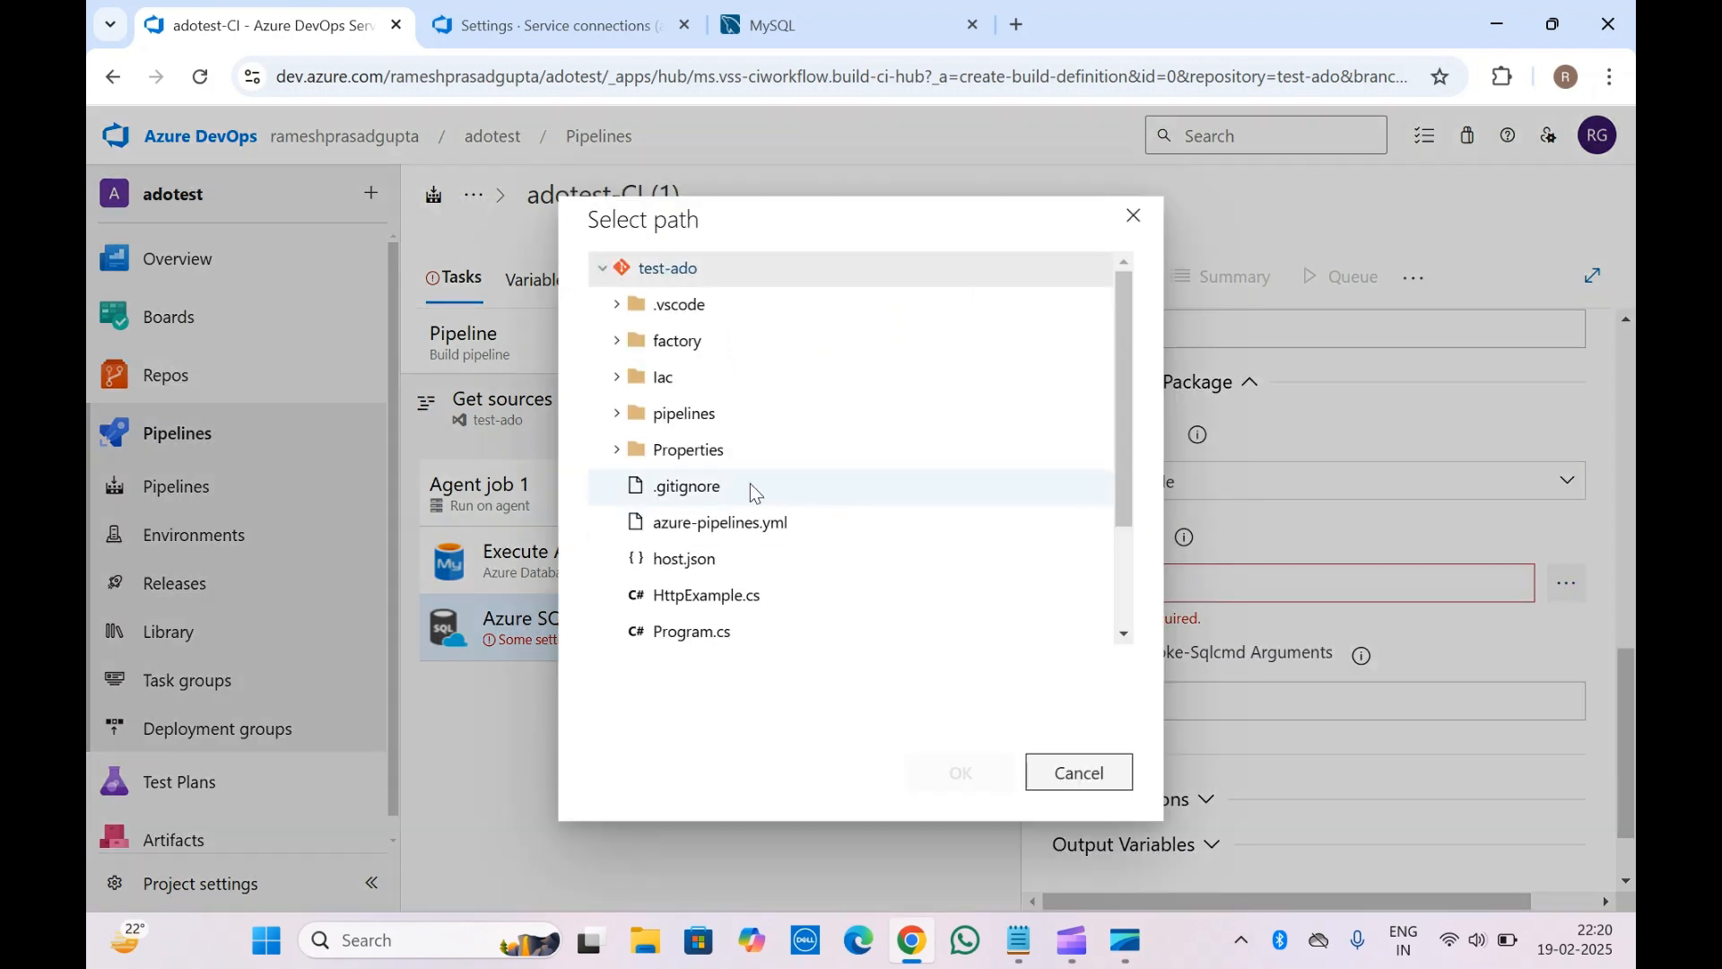
{"action": "double_click", "coordinate": [696, 598]}
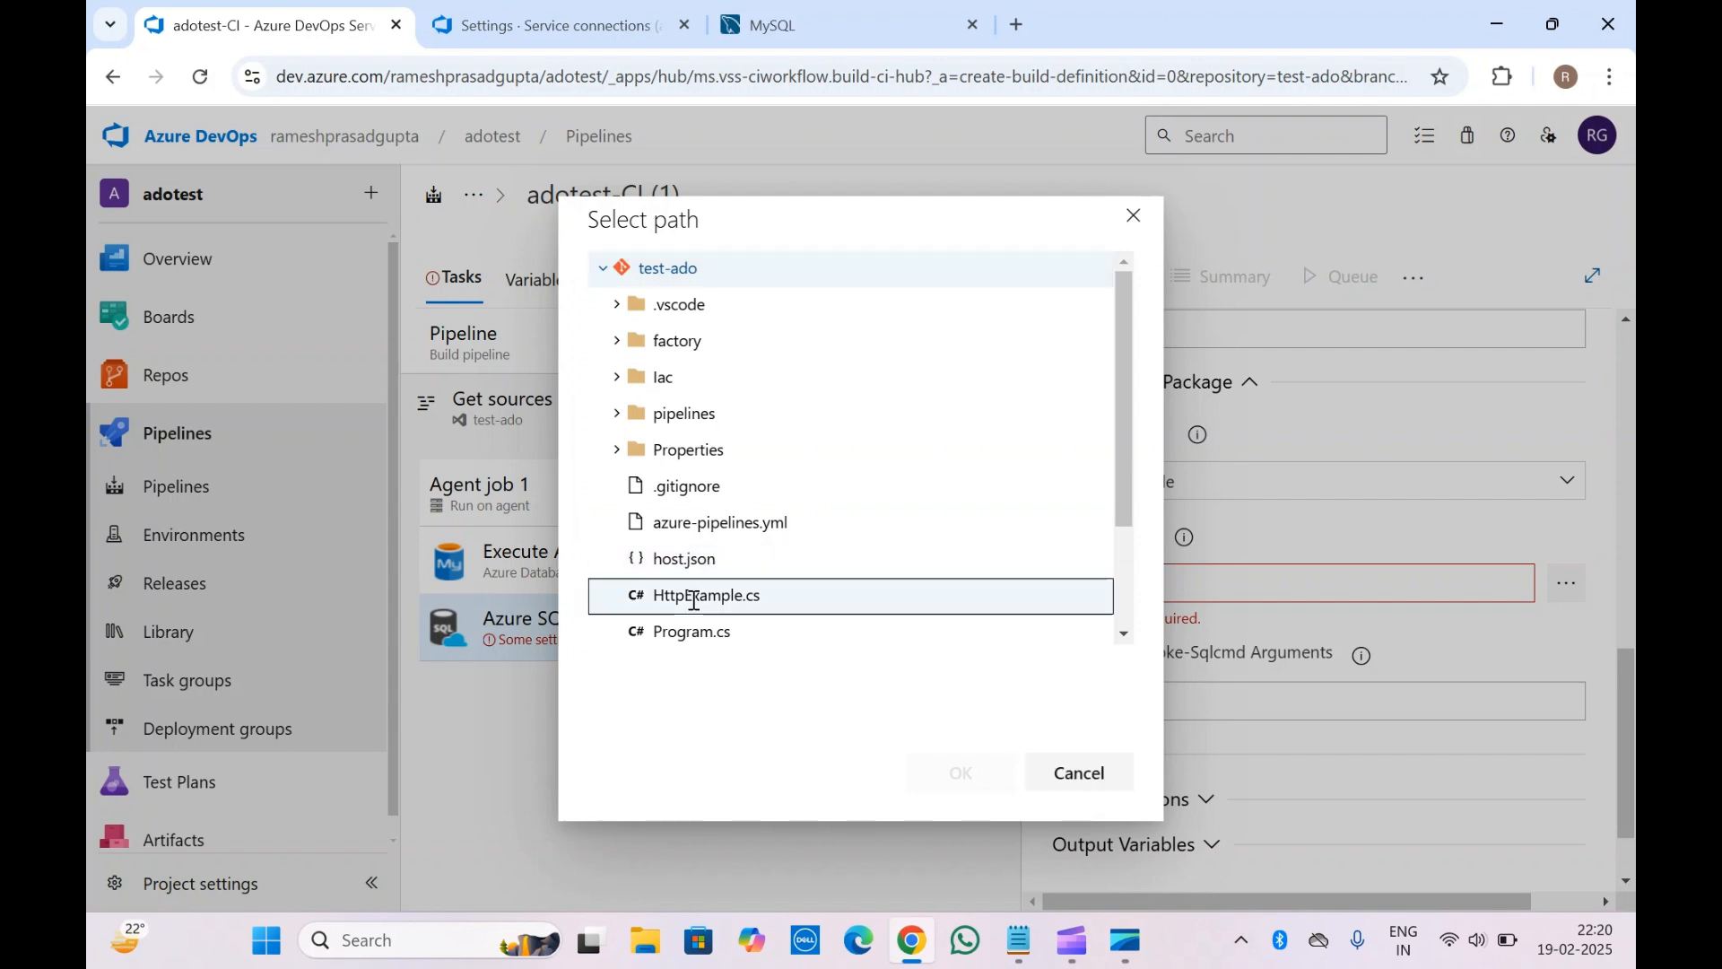
{"action": "left_click", "coordinate": [958, 773]}
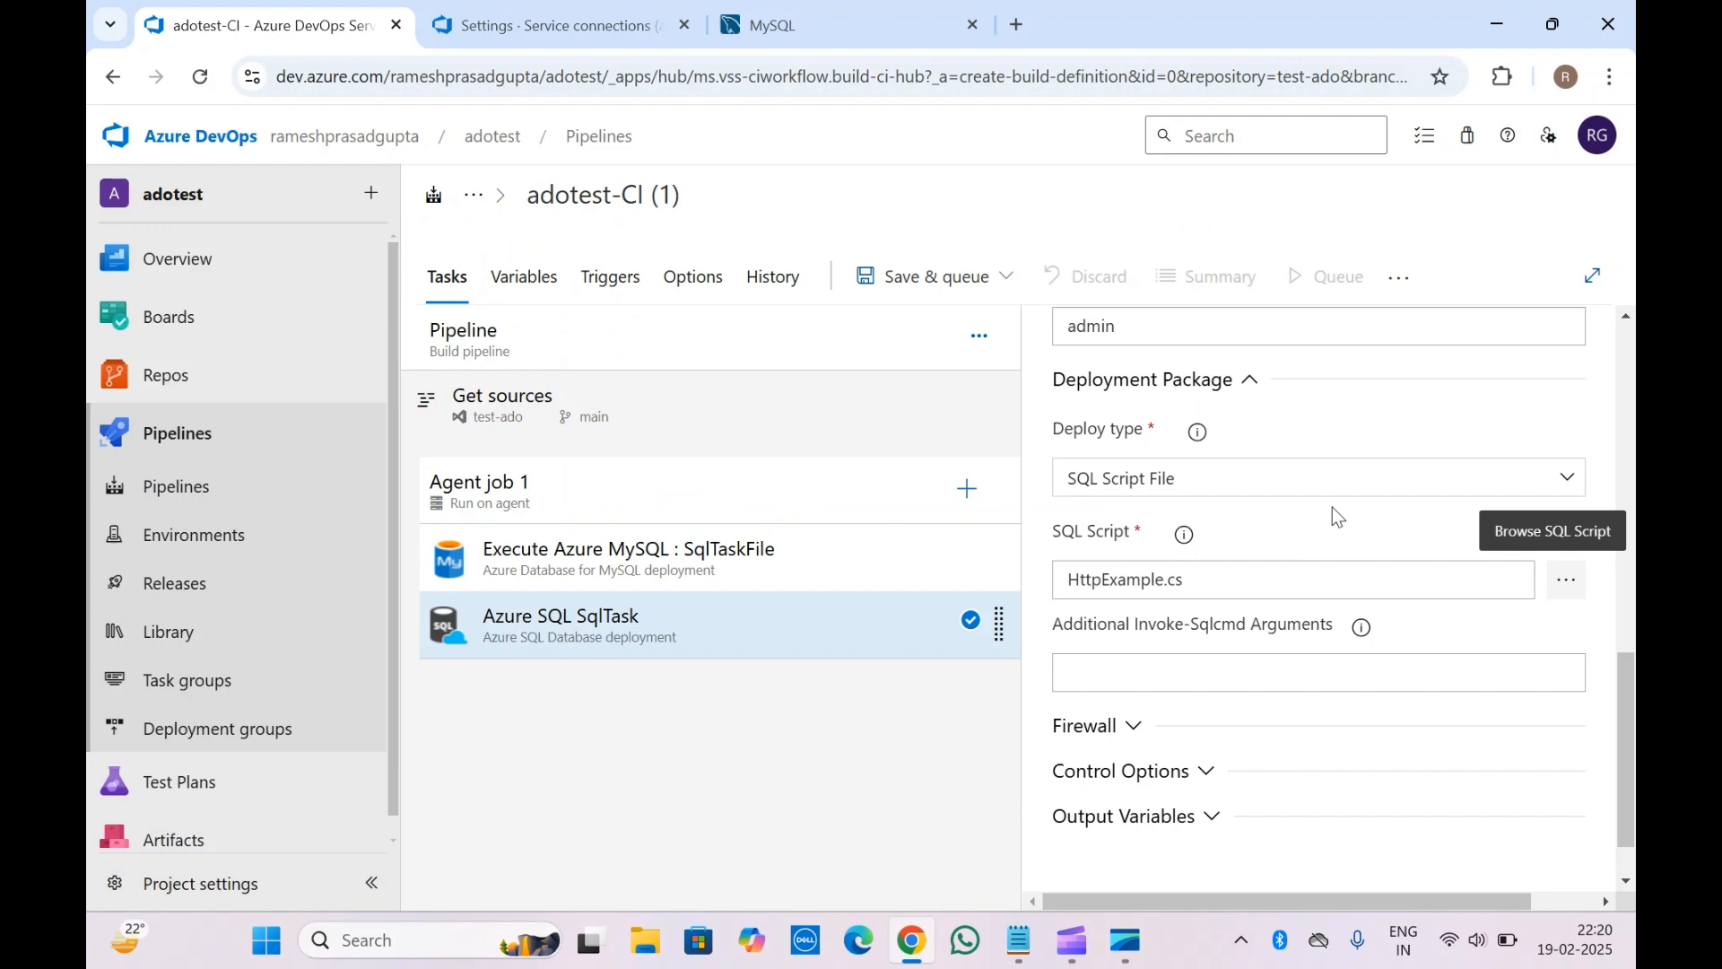
Expand the firewall section, showing AutoDetect with delete-after-task checked
{"action": "left_click", "coordinate": [1165, 680]}
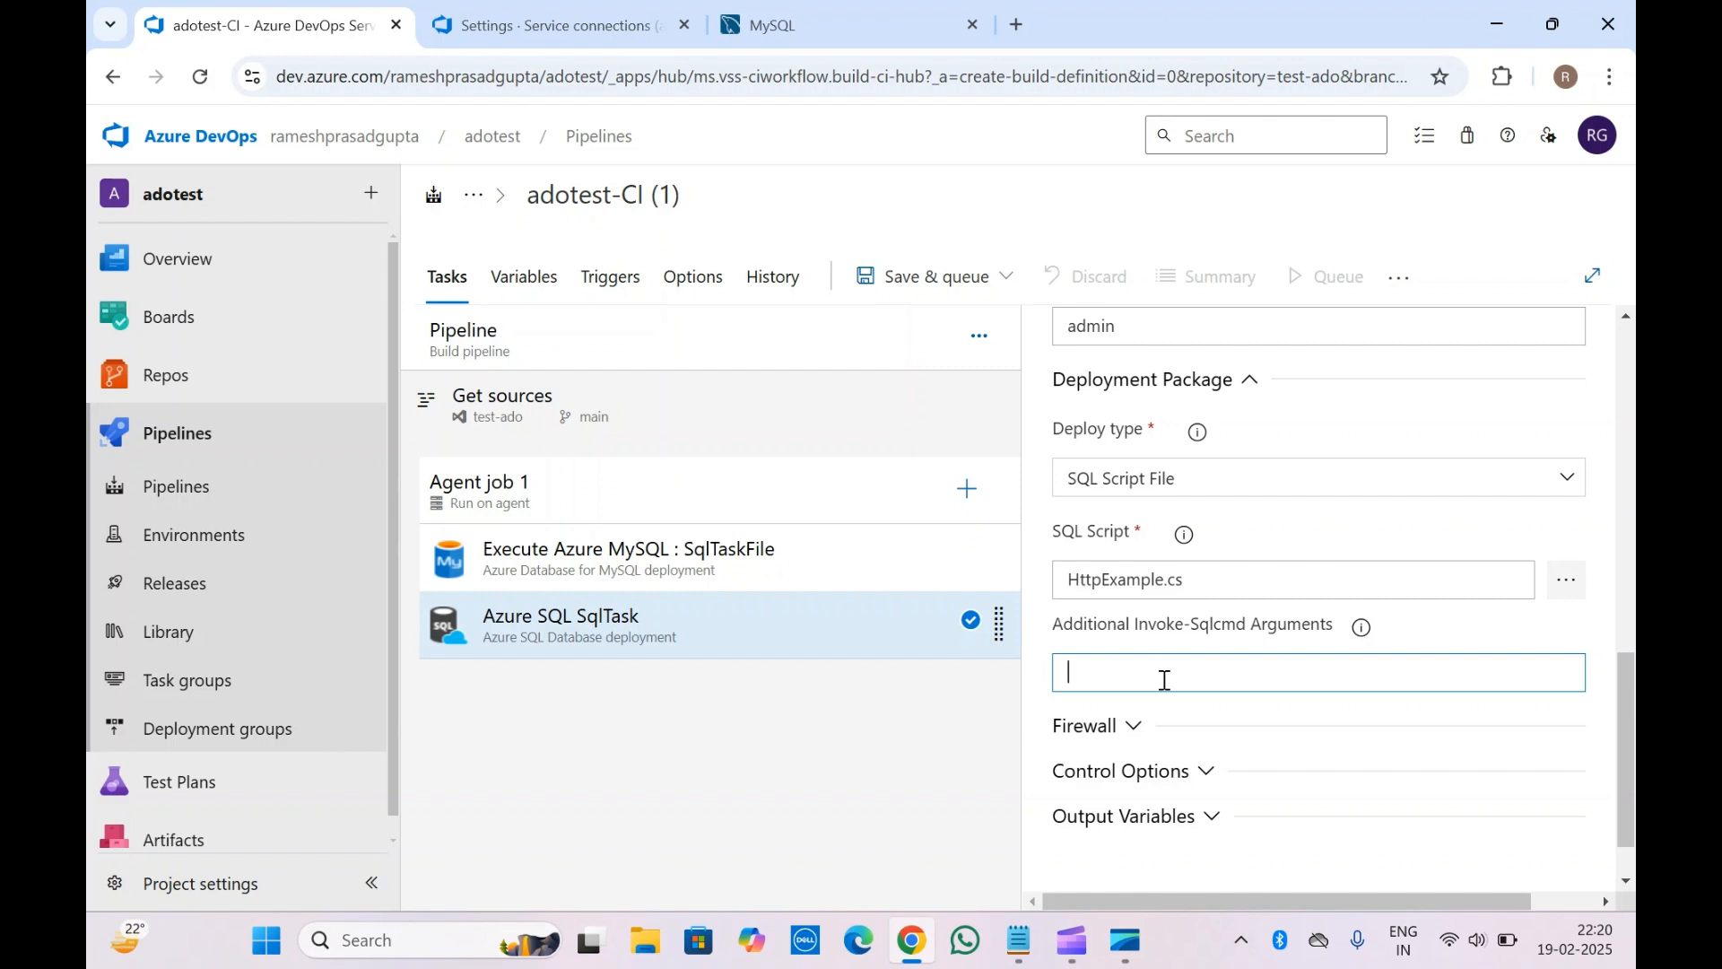
{"action": "left_click", "coordinate": [1121, 725]}
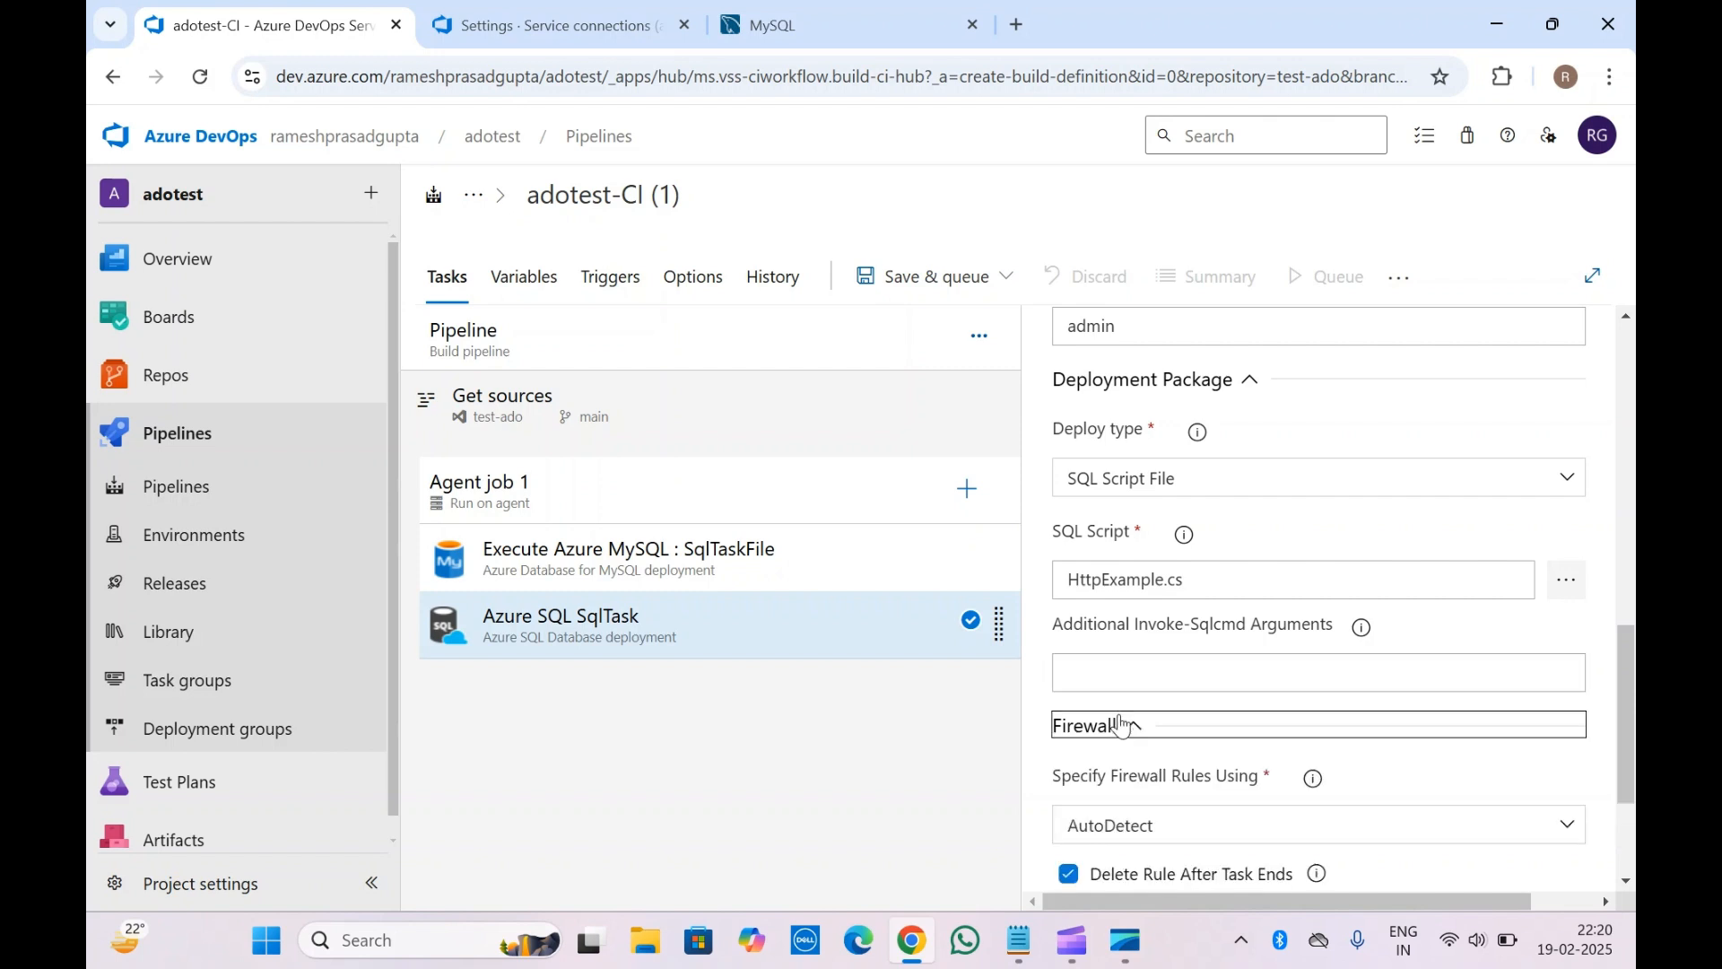
{"action": "scroll", "coordinate": [1122, 725], "scroll_direction": "down", "scroll_amount": 2}
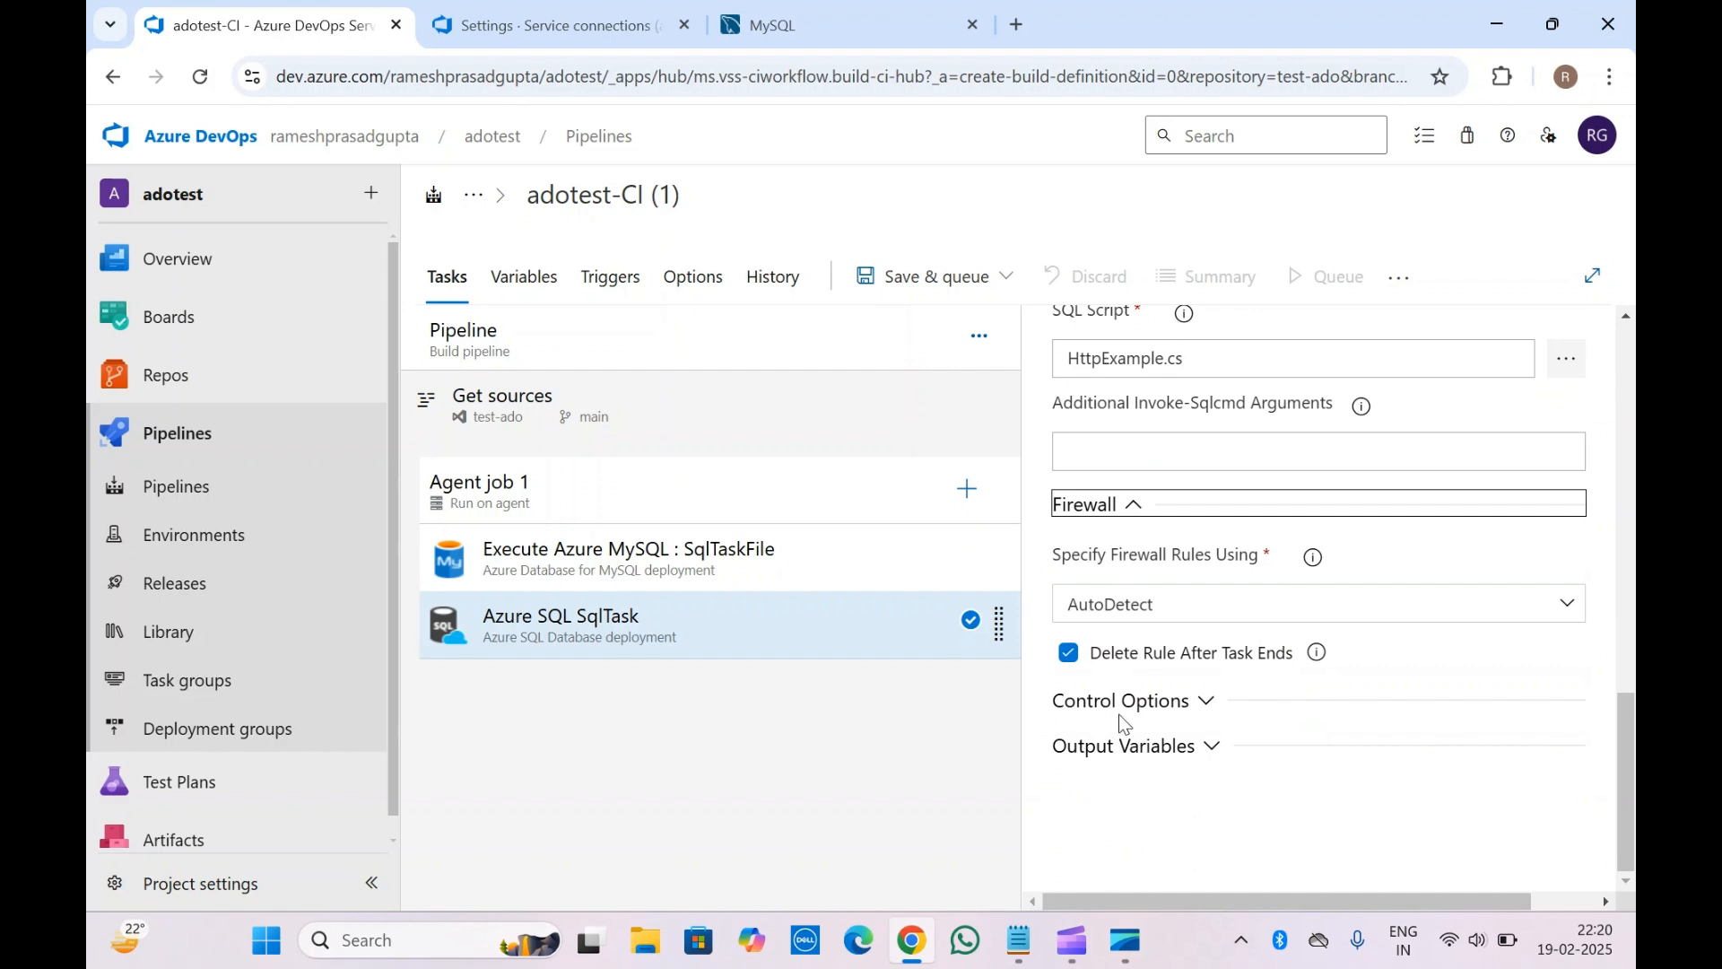
Expand Control Options and review the task's 0 retries, 0 timeout and run condition
{"action": "left_click", "coordinate": [1121, 704]}
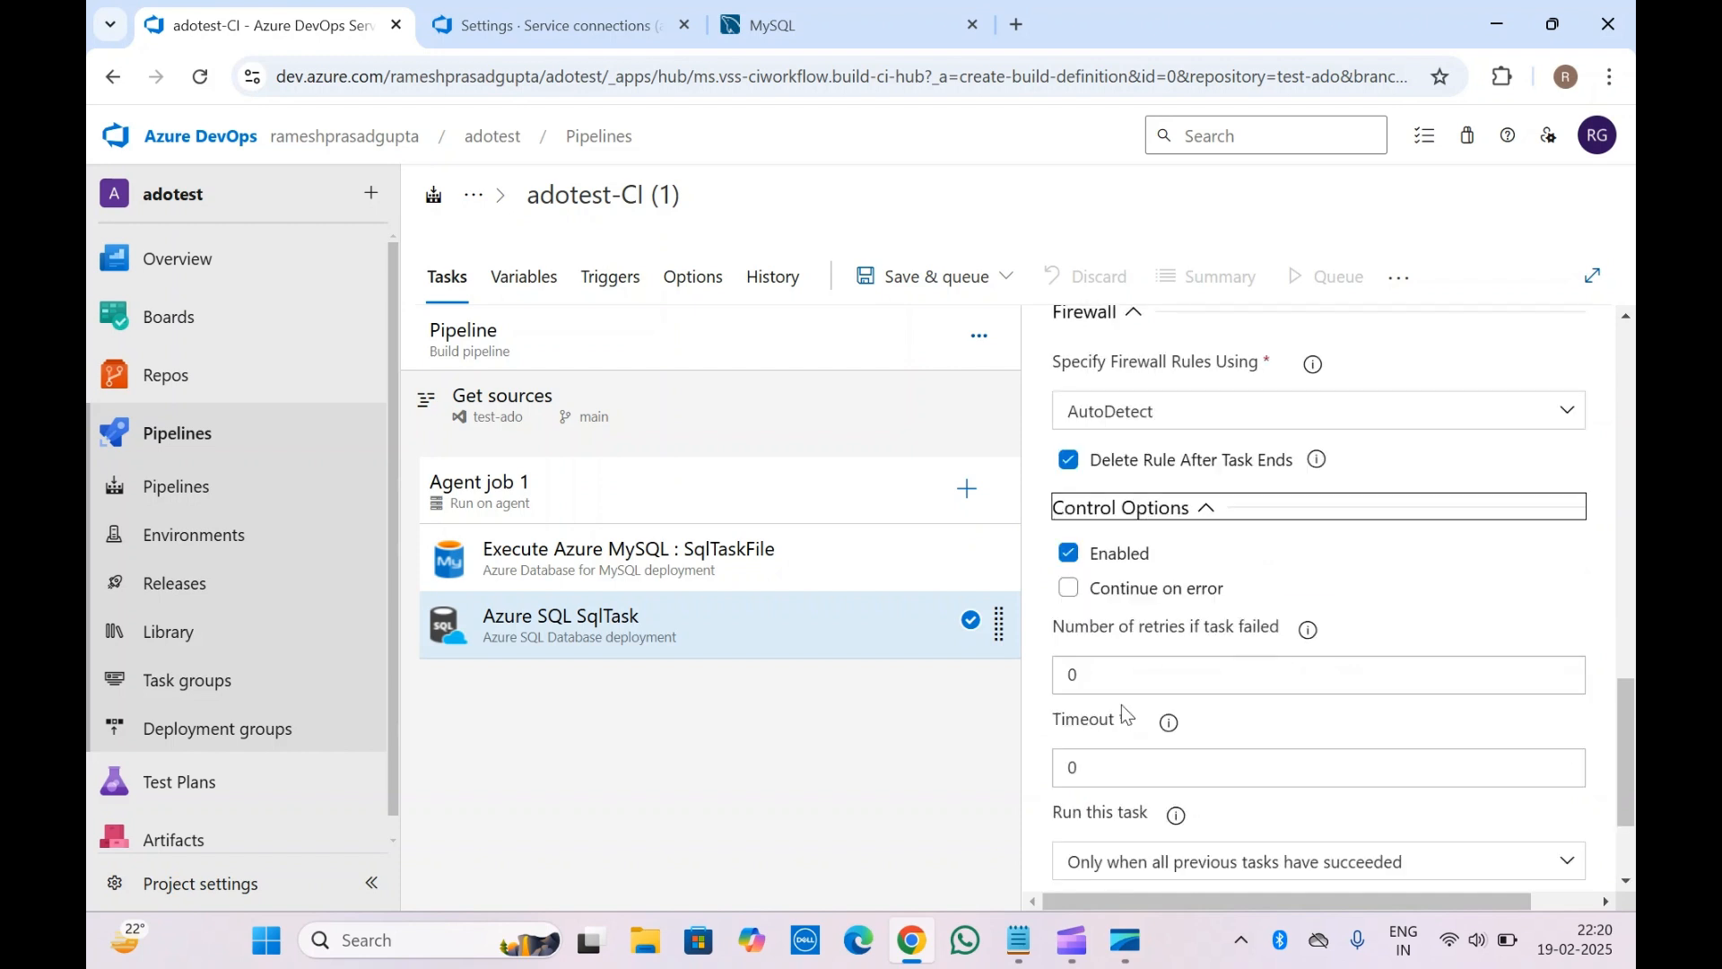
{"action": "scroll", "coordinate": [1121, 703], "scroll_direction": "up", "scroll_amount": 2}
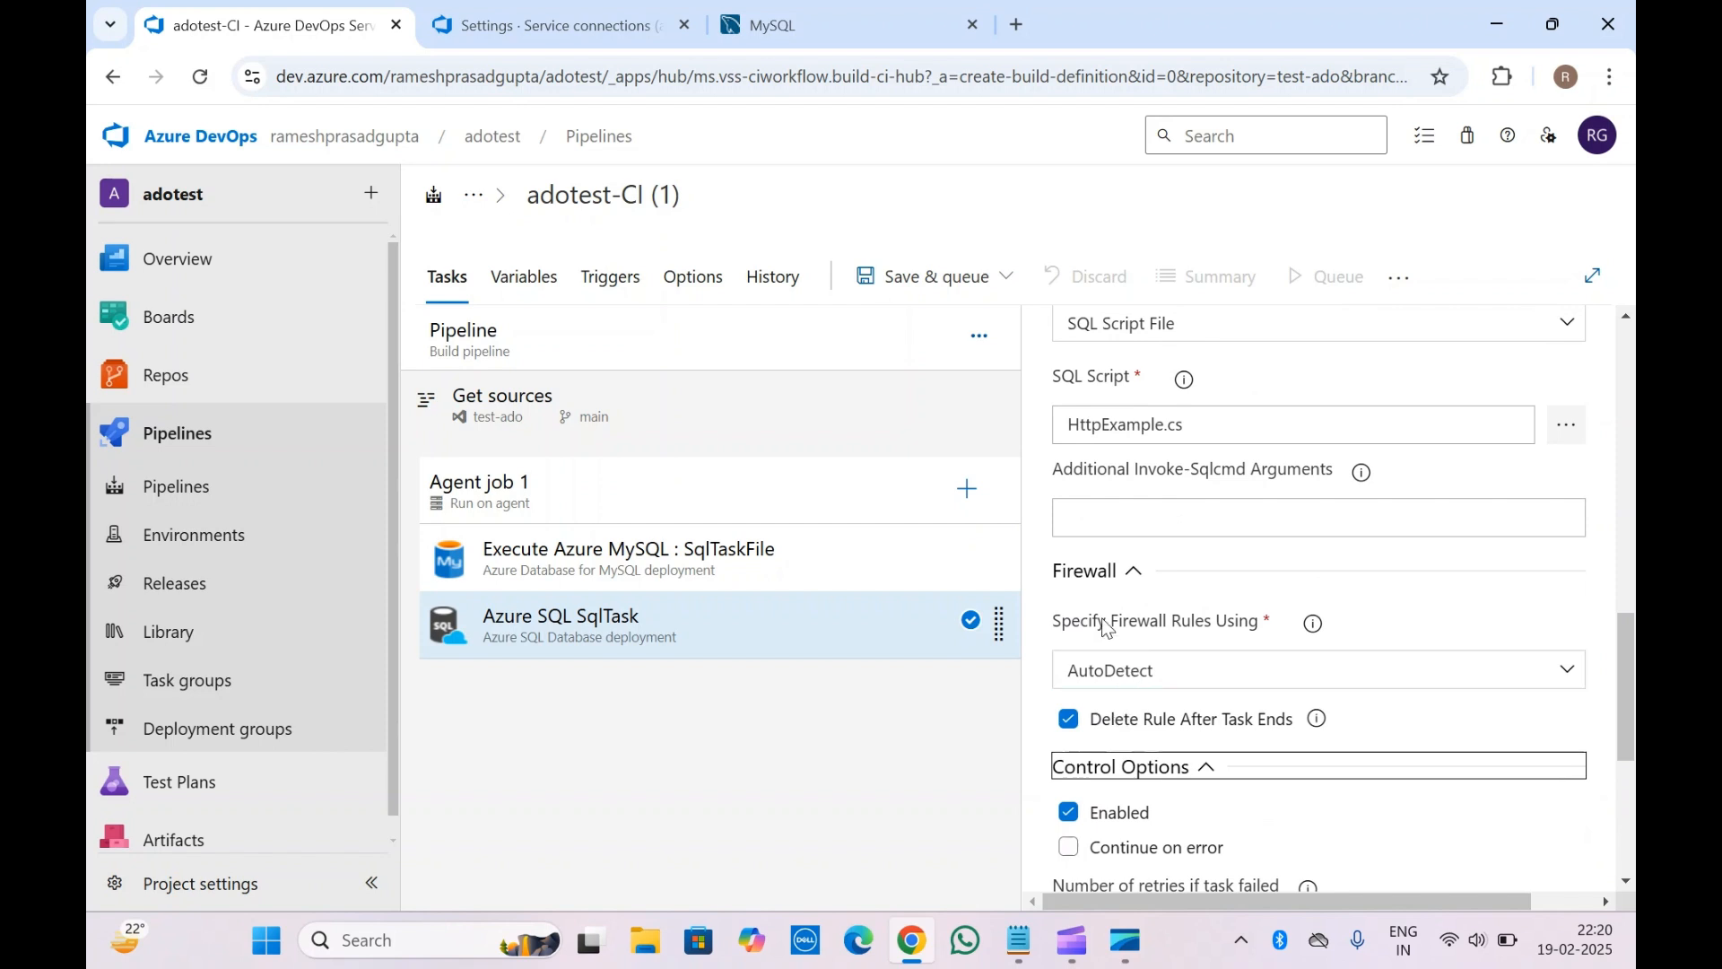
{"action": "scroll", "coordinate": [1106, 627], "scroll_direction": "down", "scroll_amount": 1}
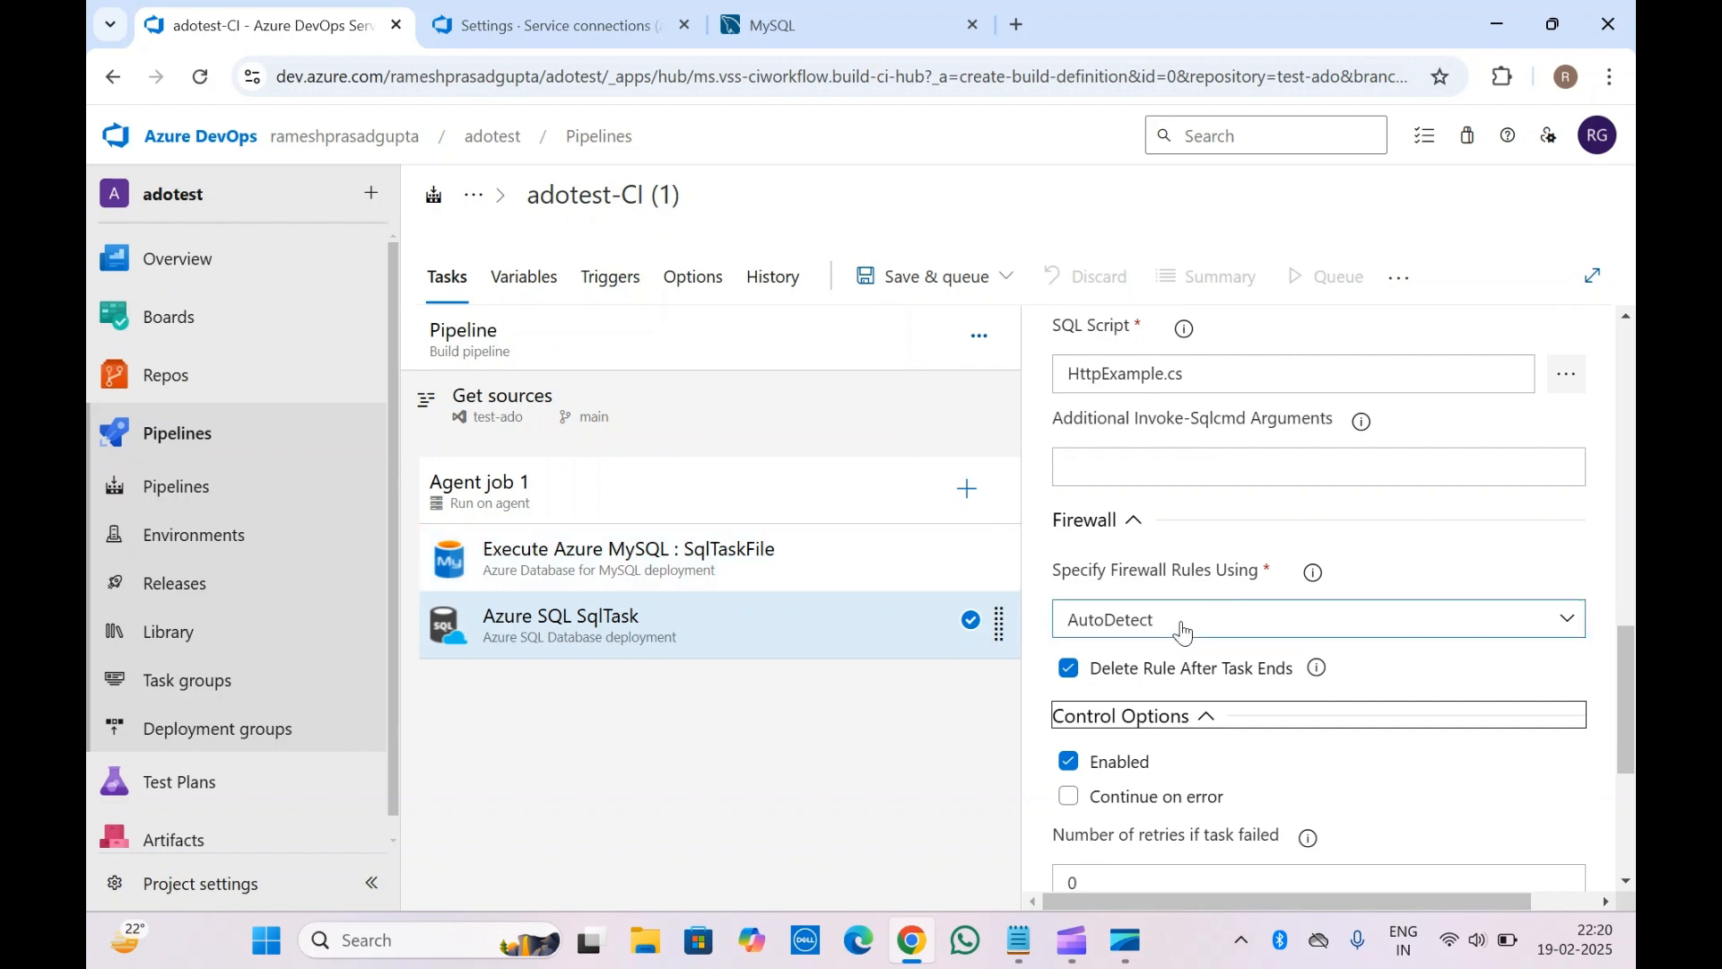
{"action": "scroll", "coordinate": [1186, 630], "scroll_direction": "down", "scroll_amount": 1}
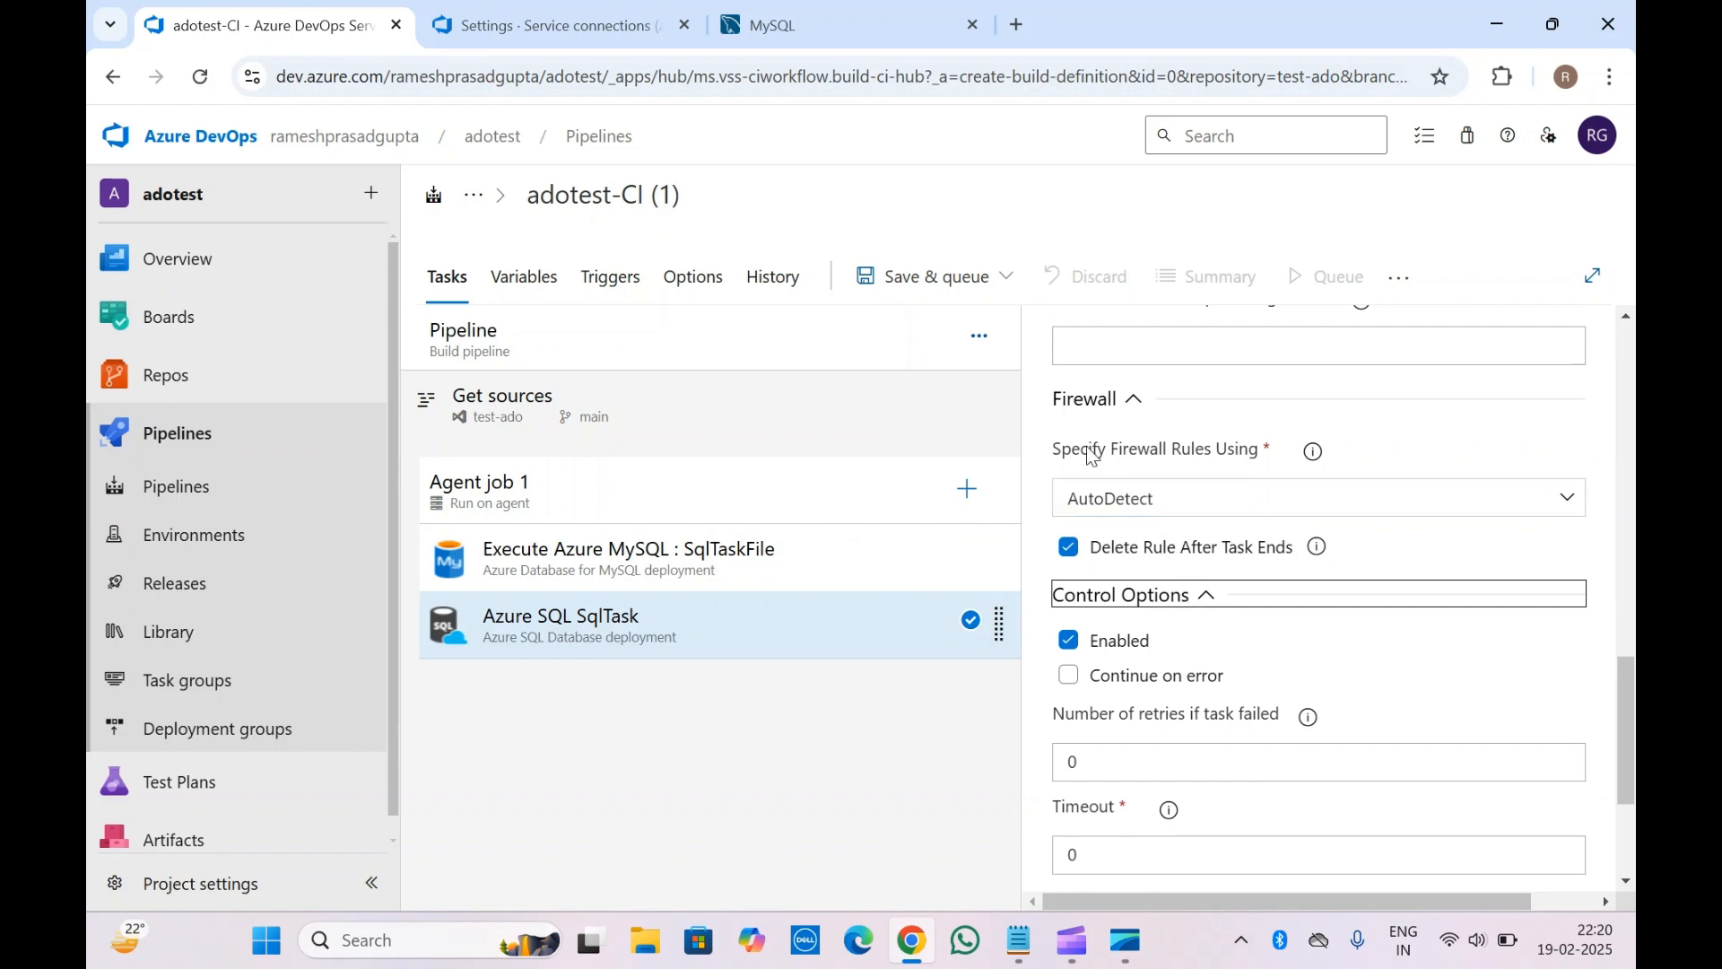
{"action": "scroll", "coordinate": [1142, 686], "scroll_direction": "down", "scroll_amount": 2}
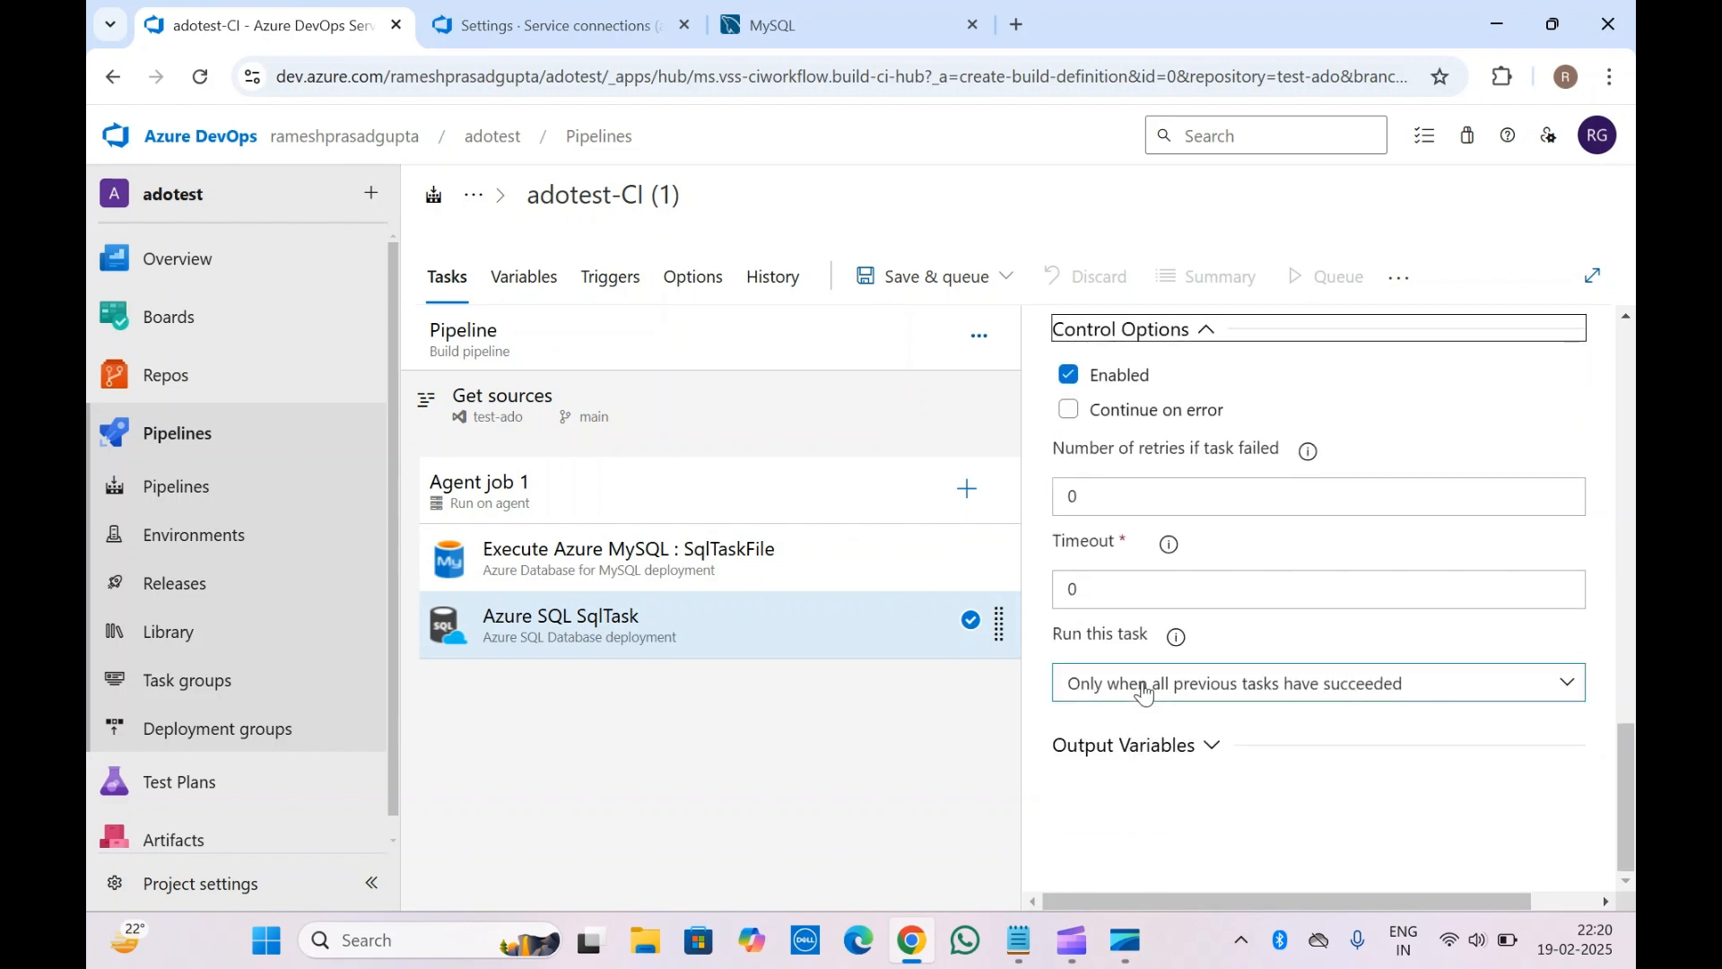
{"action": "scroll", "coordinate": [1143, 692], "scroll_direction": "up", "scroll_amount": 3}
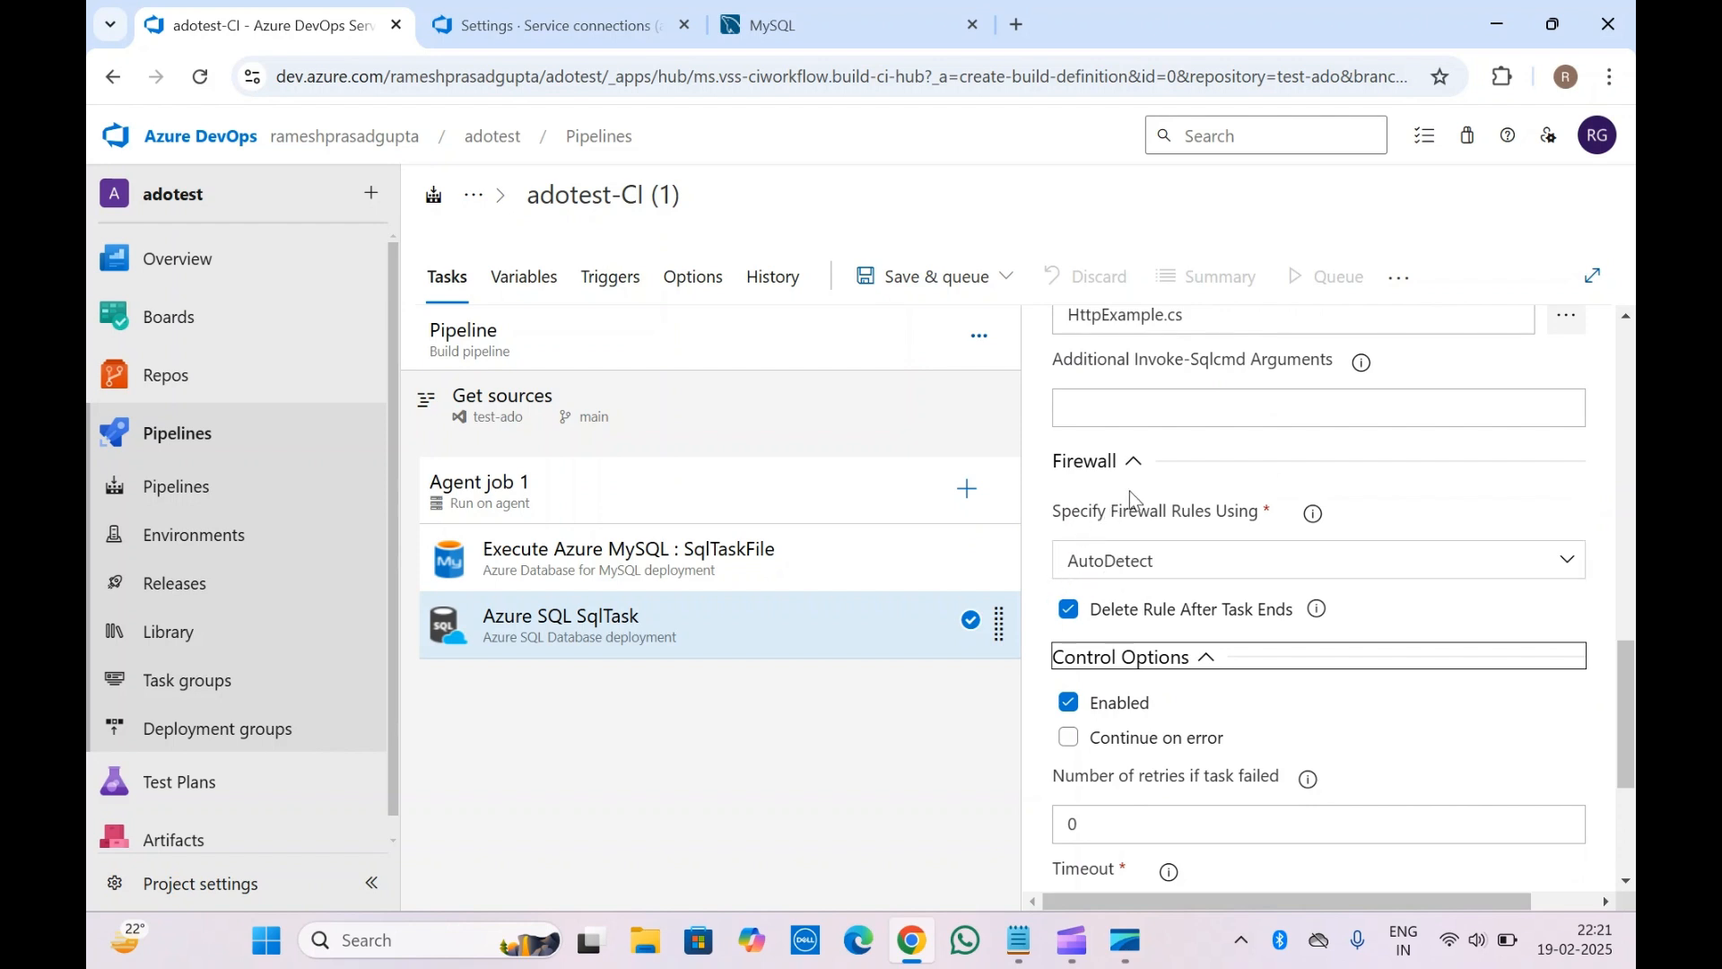
Set the Azure SQL task's firewall rules to be specified by IPAddressRange
{"action": "left_click", "coordinate": [1137, 571]}
{"action": "left_click", "coordinate": [1138, 637]}
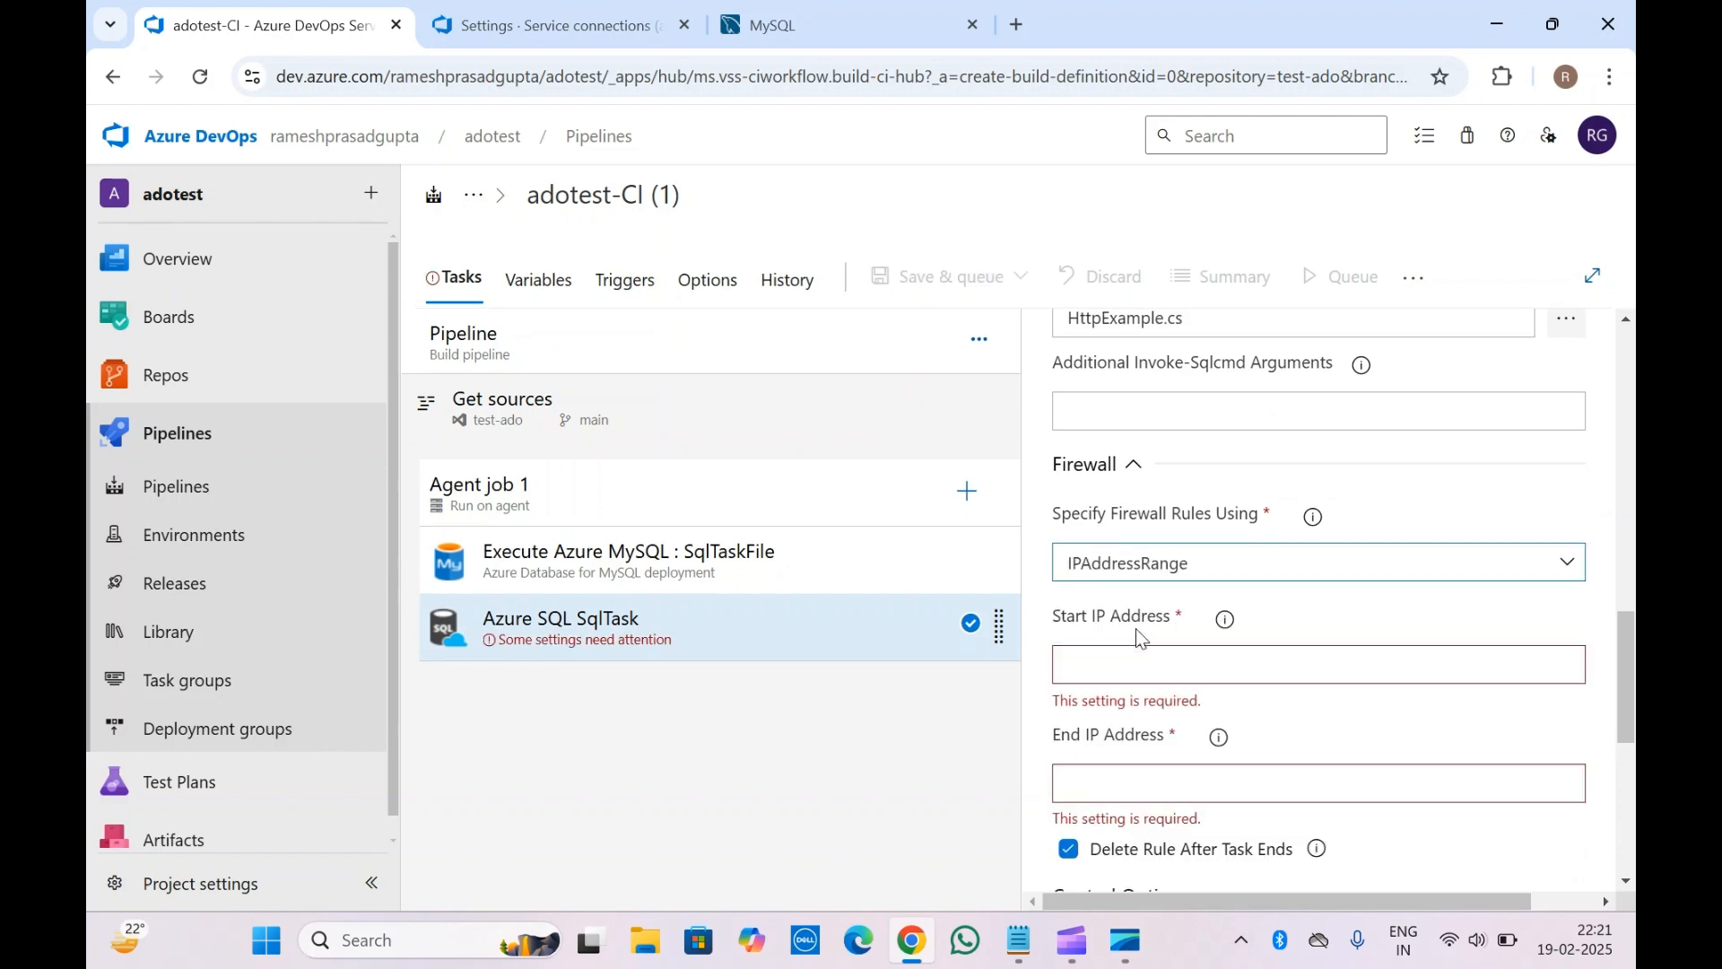
{"action": "scroll", "coordinate": [1138, 632], "scroll_direction": "down", "scroll_amount": 2}
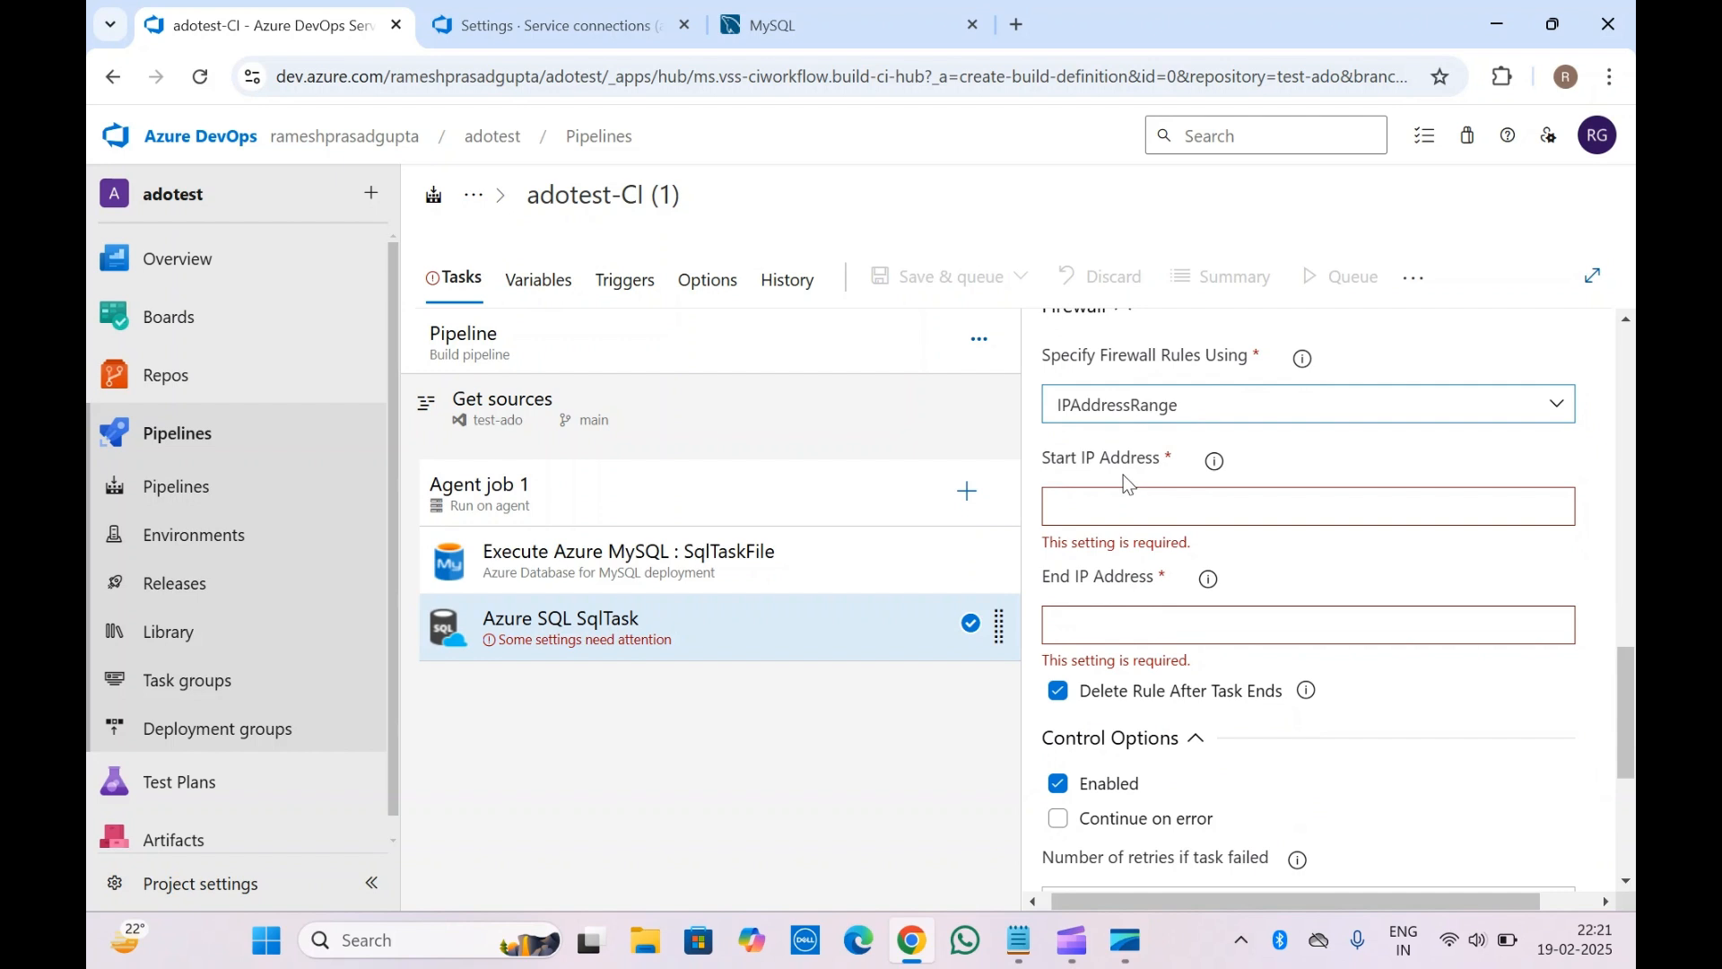
{"action": "left_click", "coordinate": [1108, 508]}
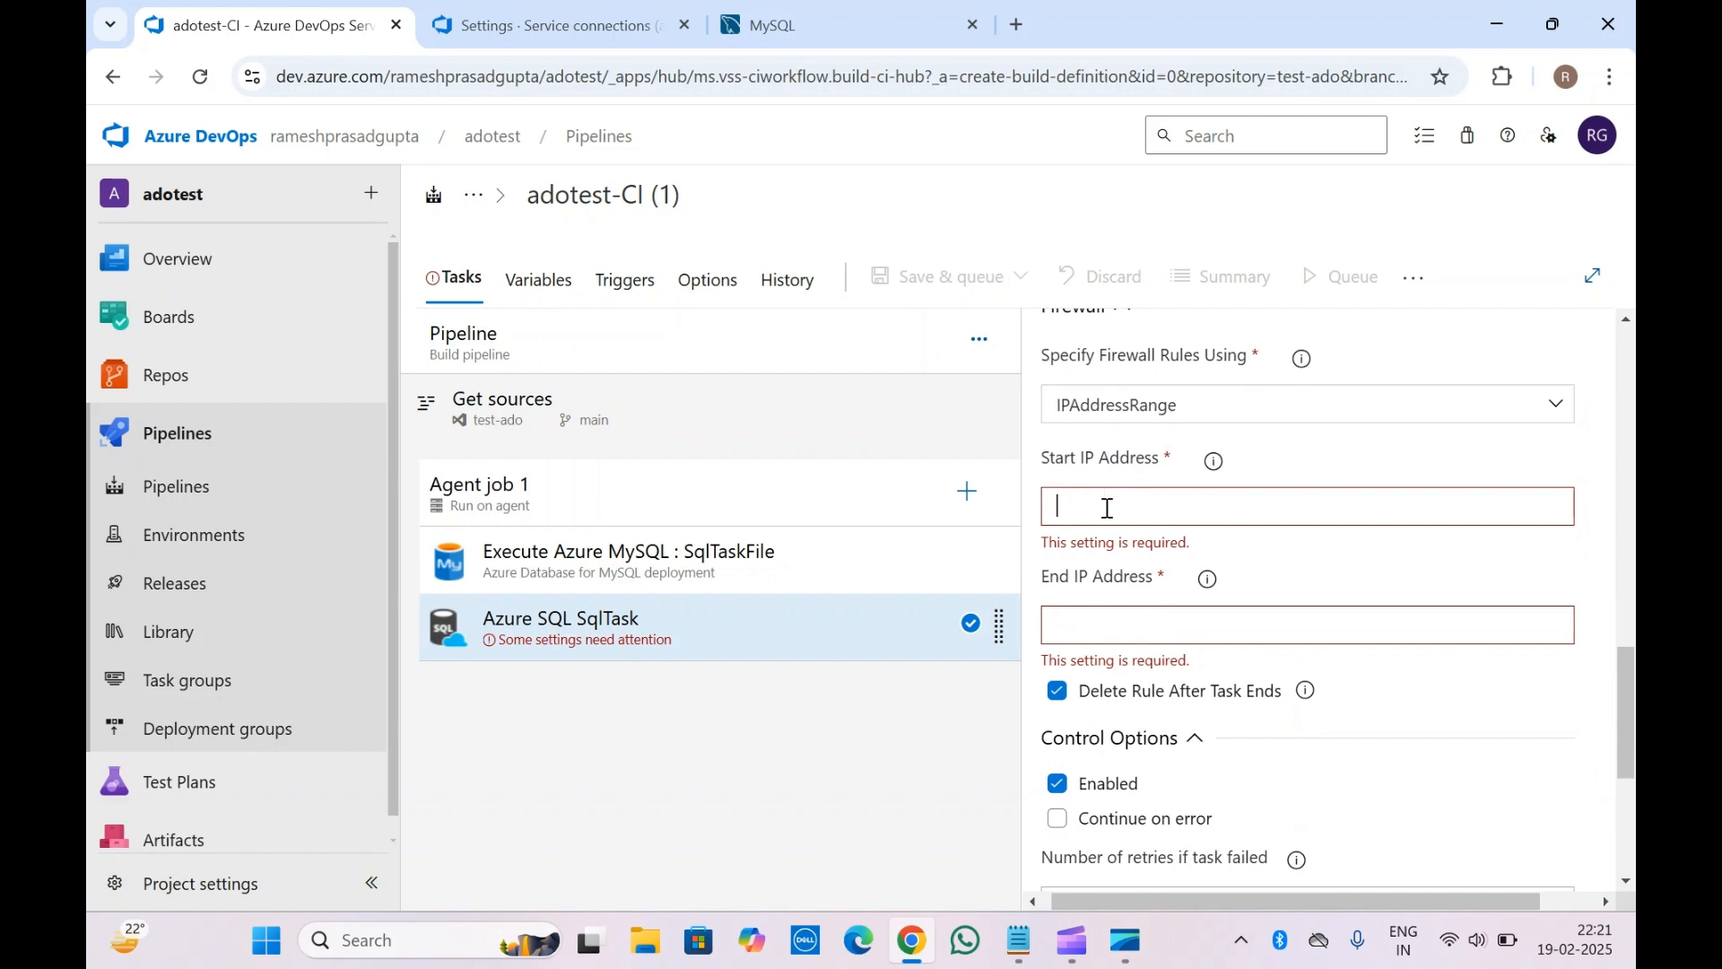
{"action": "scroll", "coordinate": [1108, 508], "scroll_direction": "down", "scroll_amount": 1}
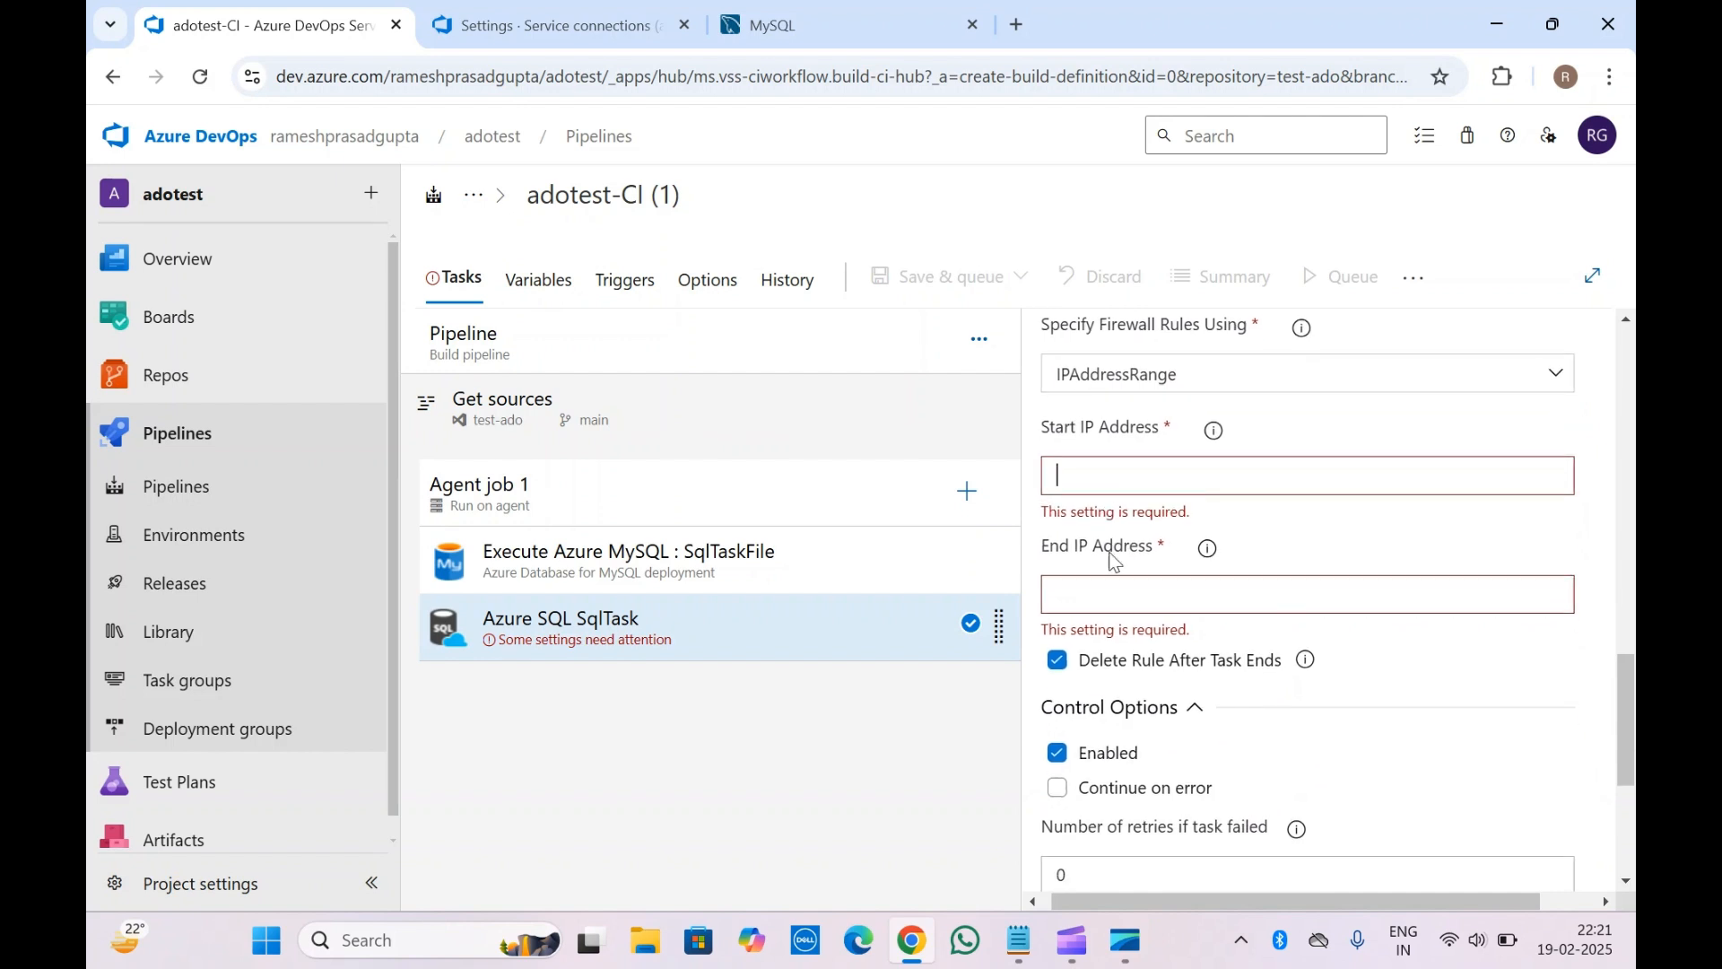
{"action": "left_click", "coordinate": [1116, 610]}
{"action": "scroll", "coordinate": [1116, 610], "scroll_direction": "down", "scroll_amount": 4}
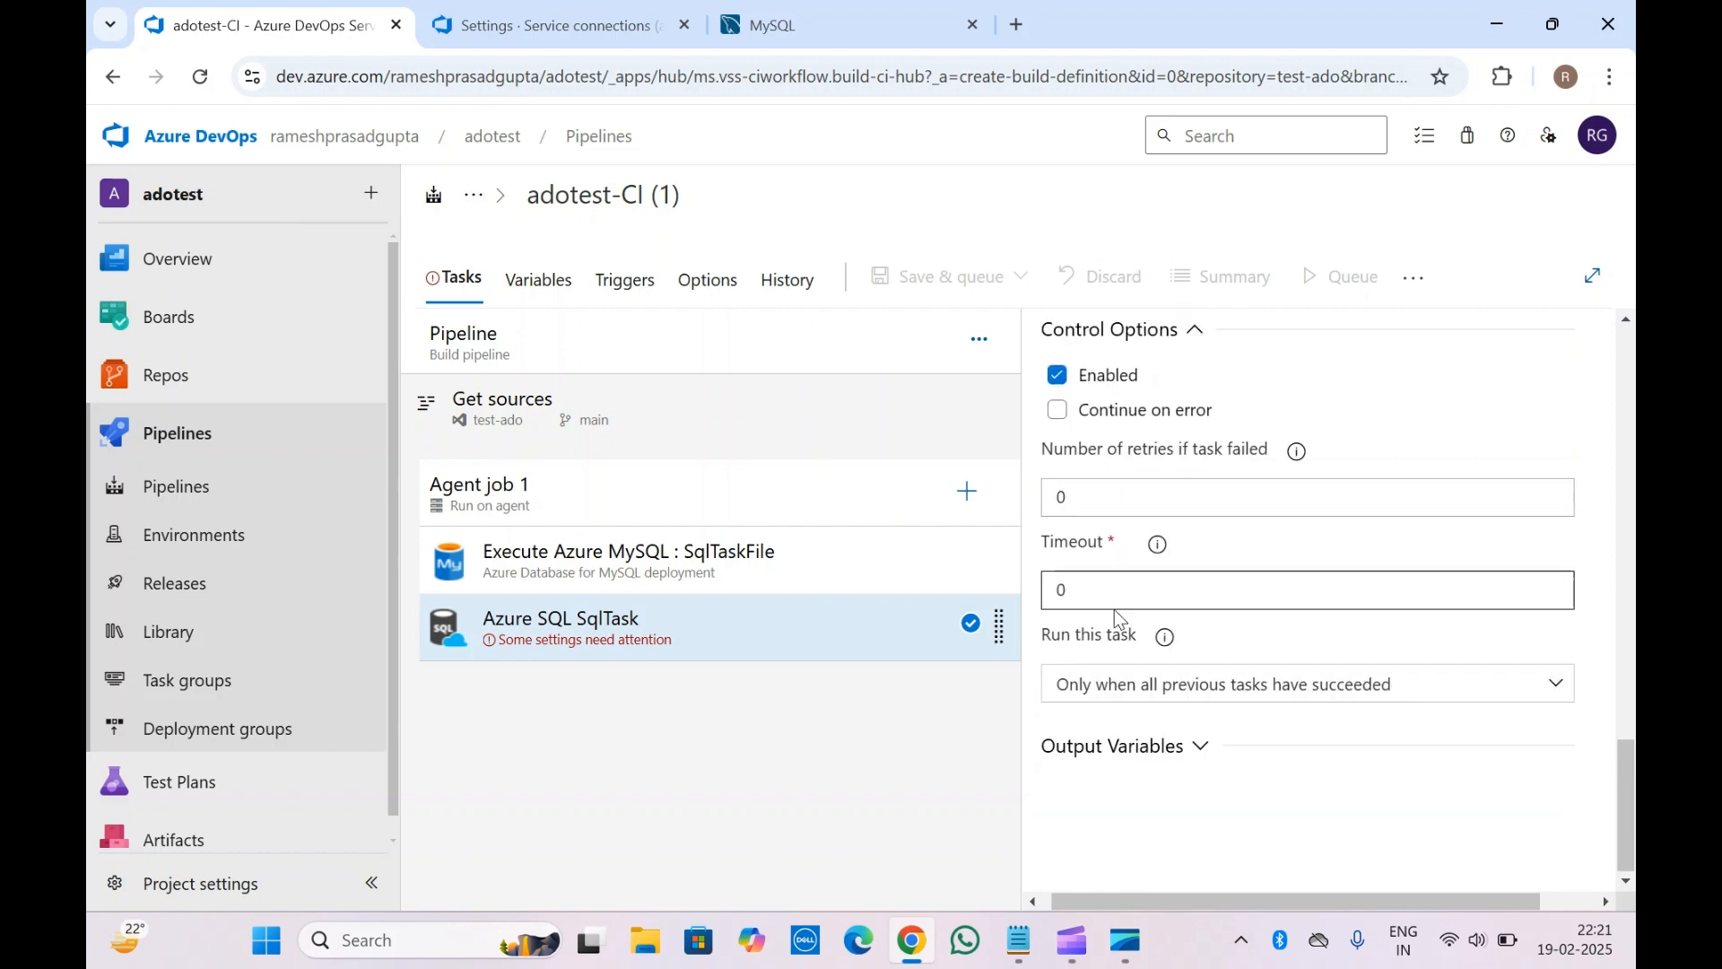
{"action": "scroll", "coordinate": [1116, 607], "scroll_direction": "up", "scroll_amount": 5}
Enter 10.101.100.100 as Start IP and 10.101.100.150 as End IP
{"action": "left_click", "coordinate": [1093, 580]}
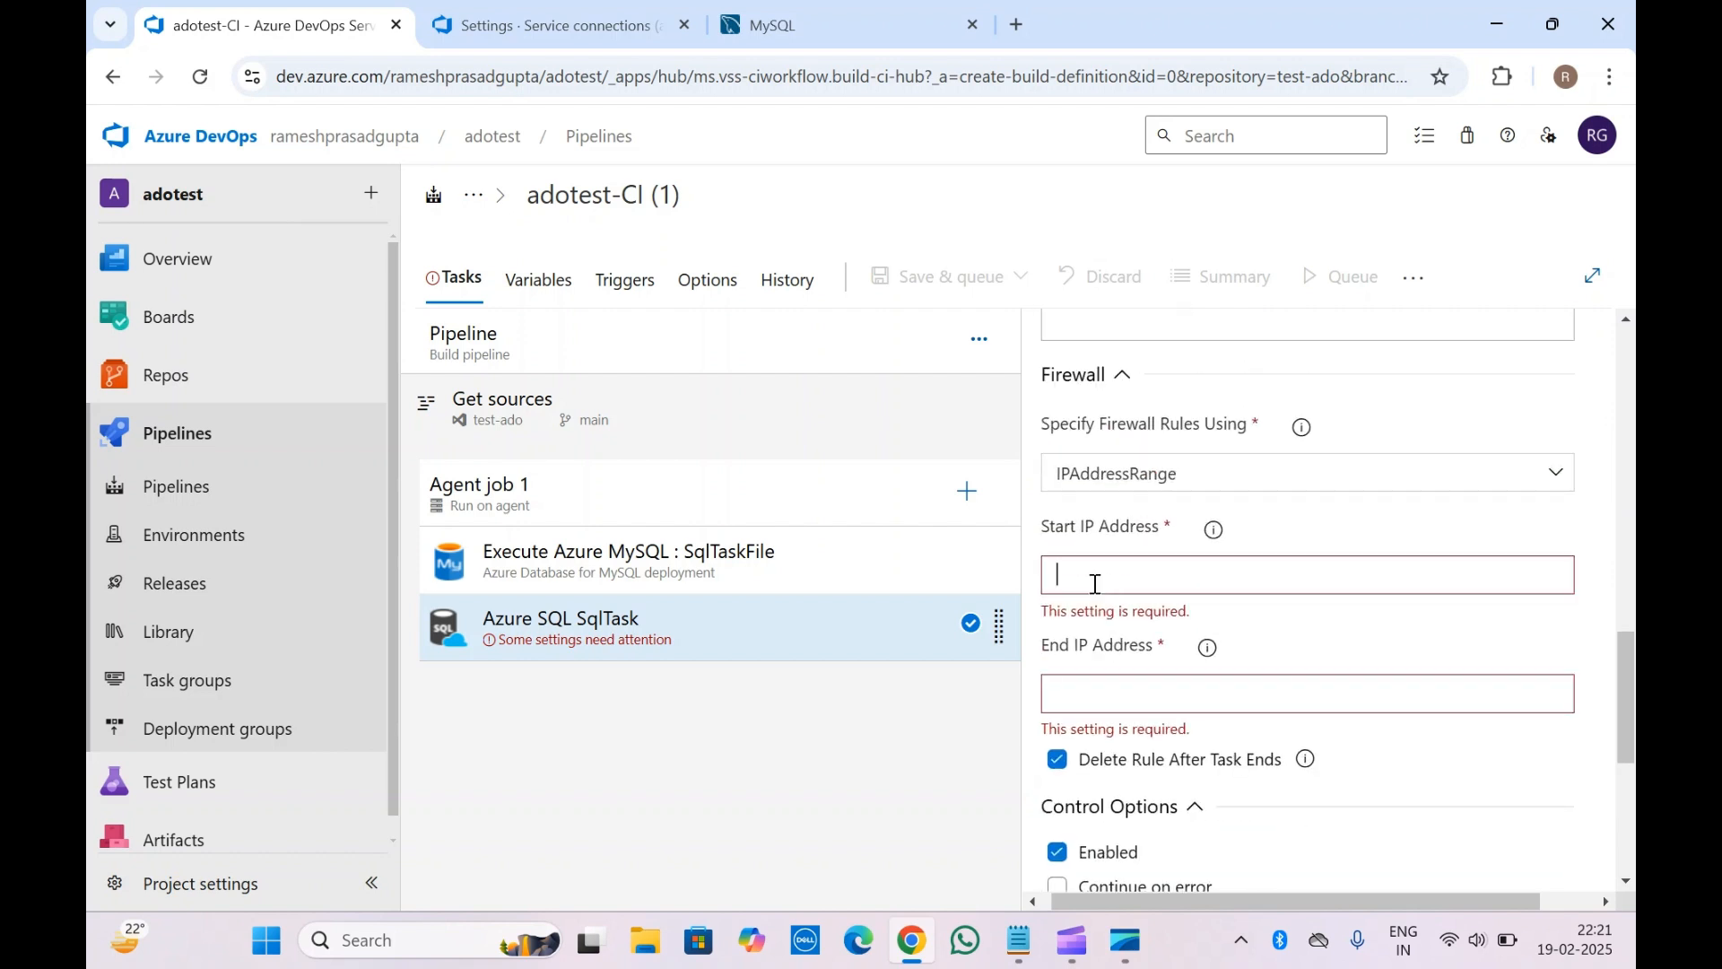
{"action": "type", "text": "10.1"}
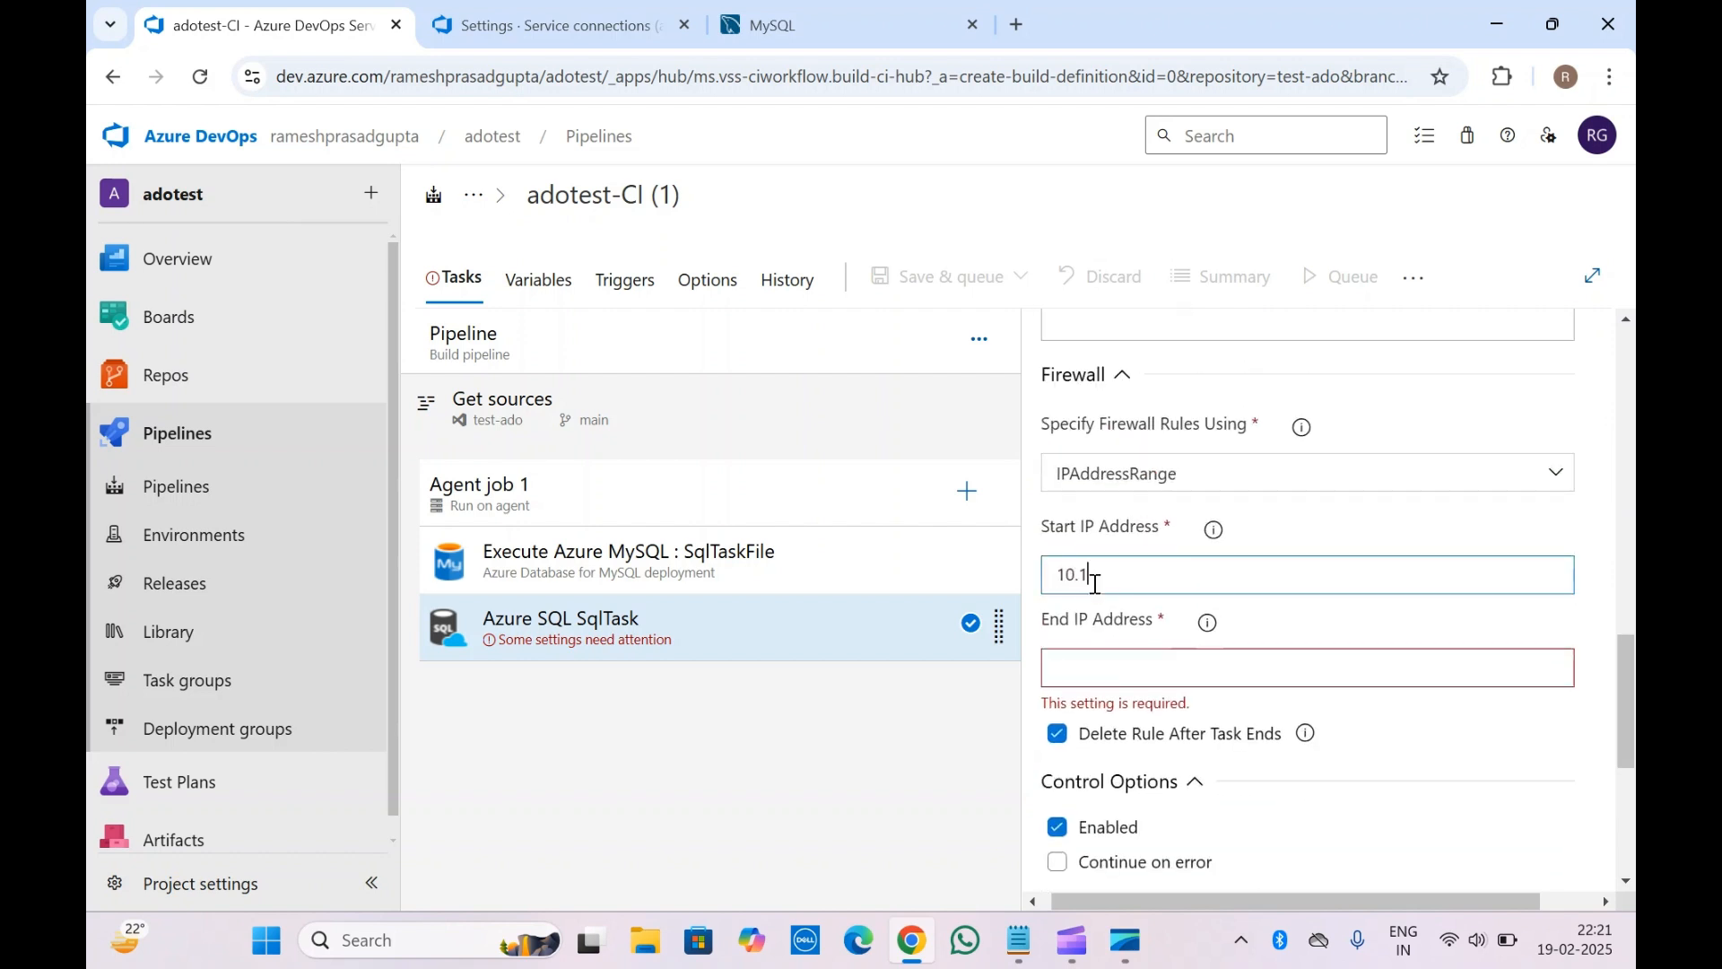
{"action": "type", "text": "01.100.100"}
{"action": "key", "text": "ctrl+a"}
{"action": "key", "text": "ctrl+c"}
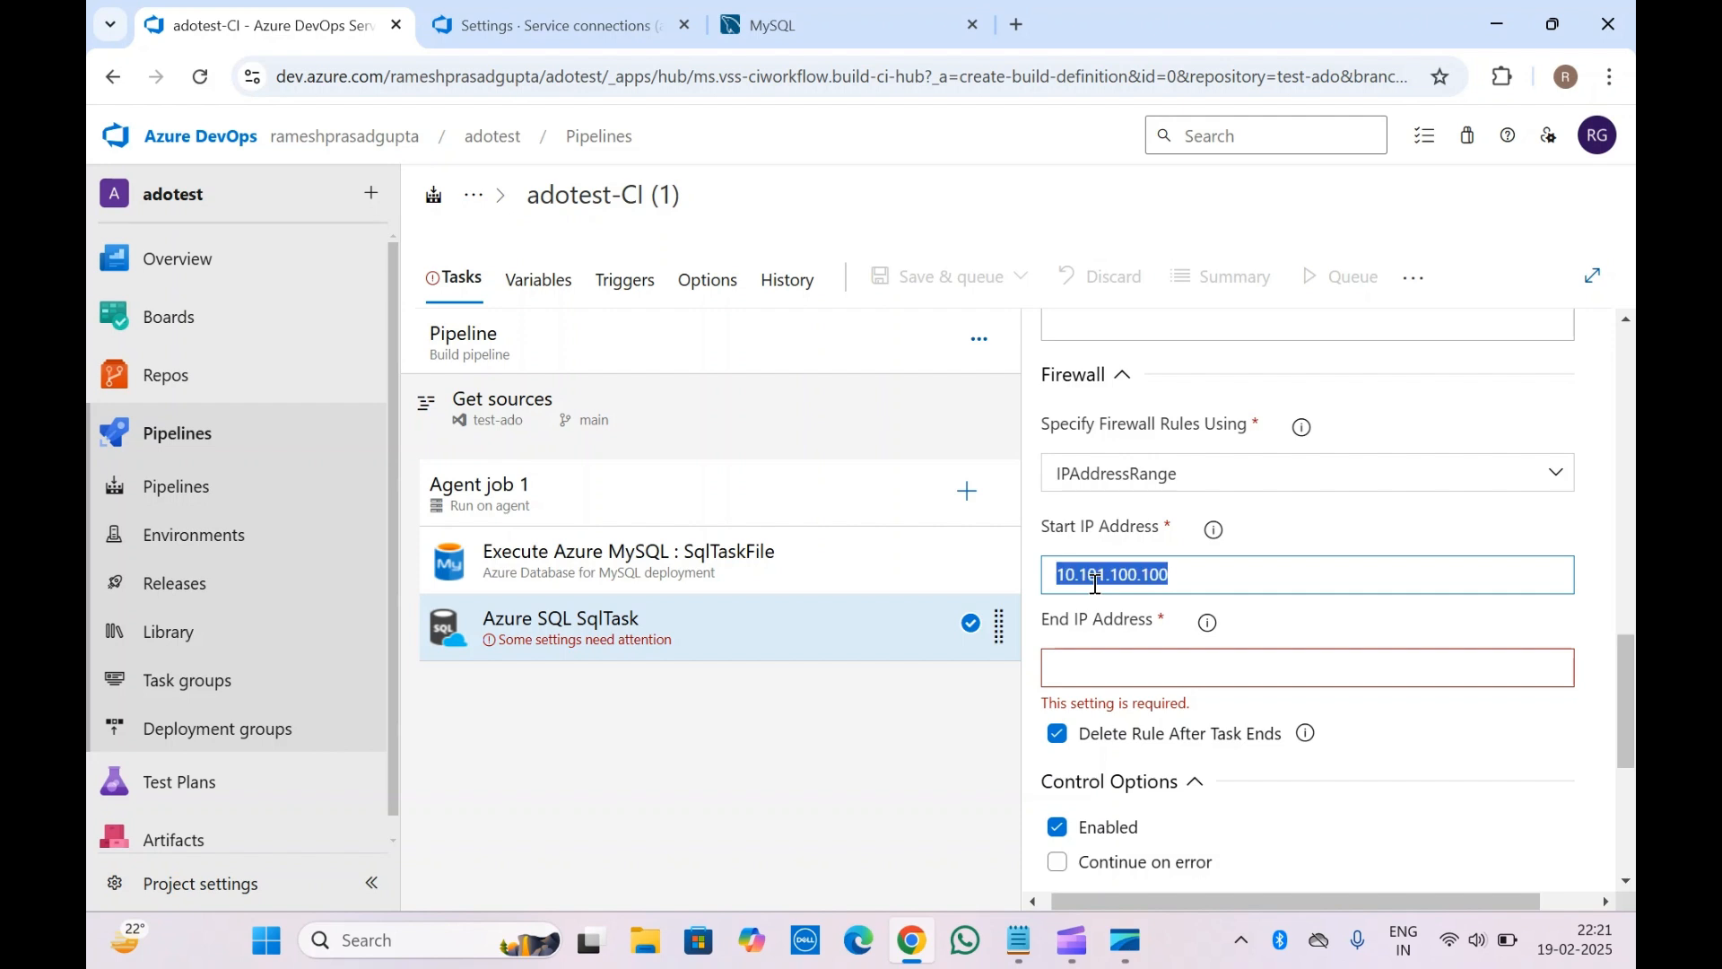
{"action": "left_click", "coordinate": [1091, 658]}
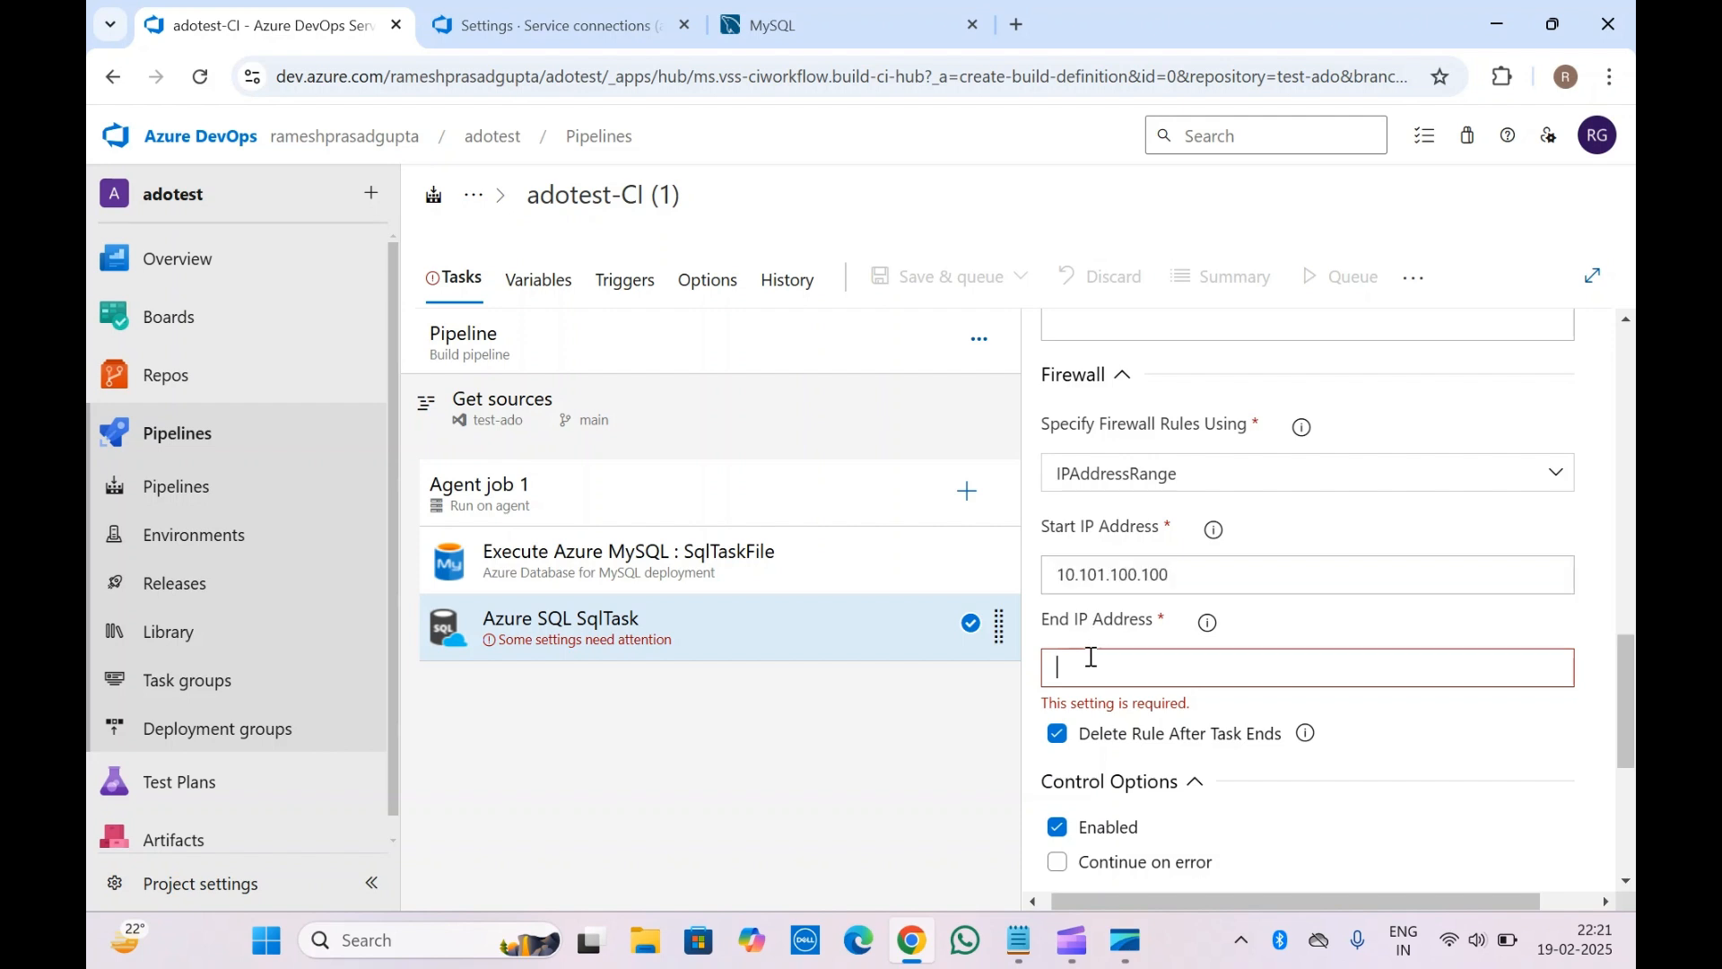
{"action": "key", "text": "ctrl+v"}
{"action": "key", "text": "BackSpace"}
{"action": "key", "text": "BackSpace"}
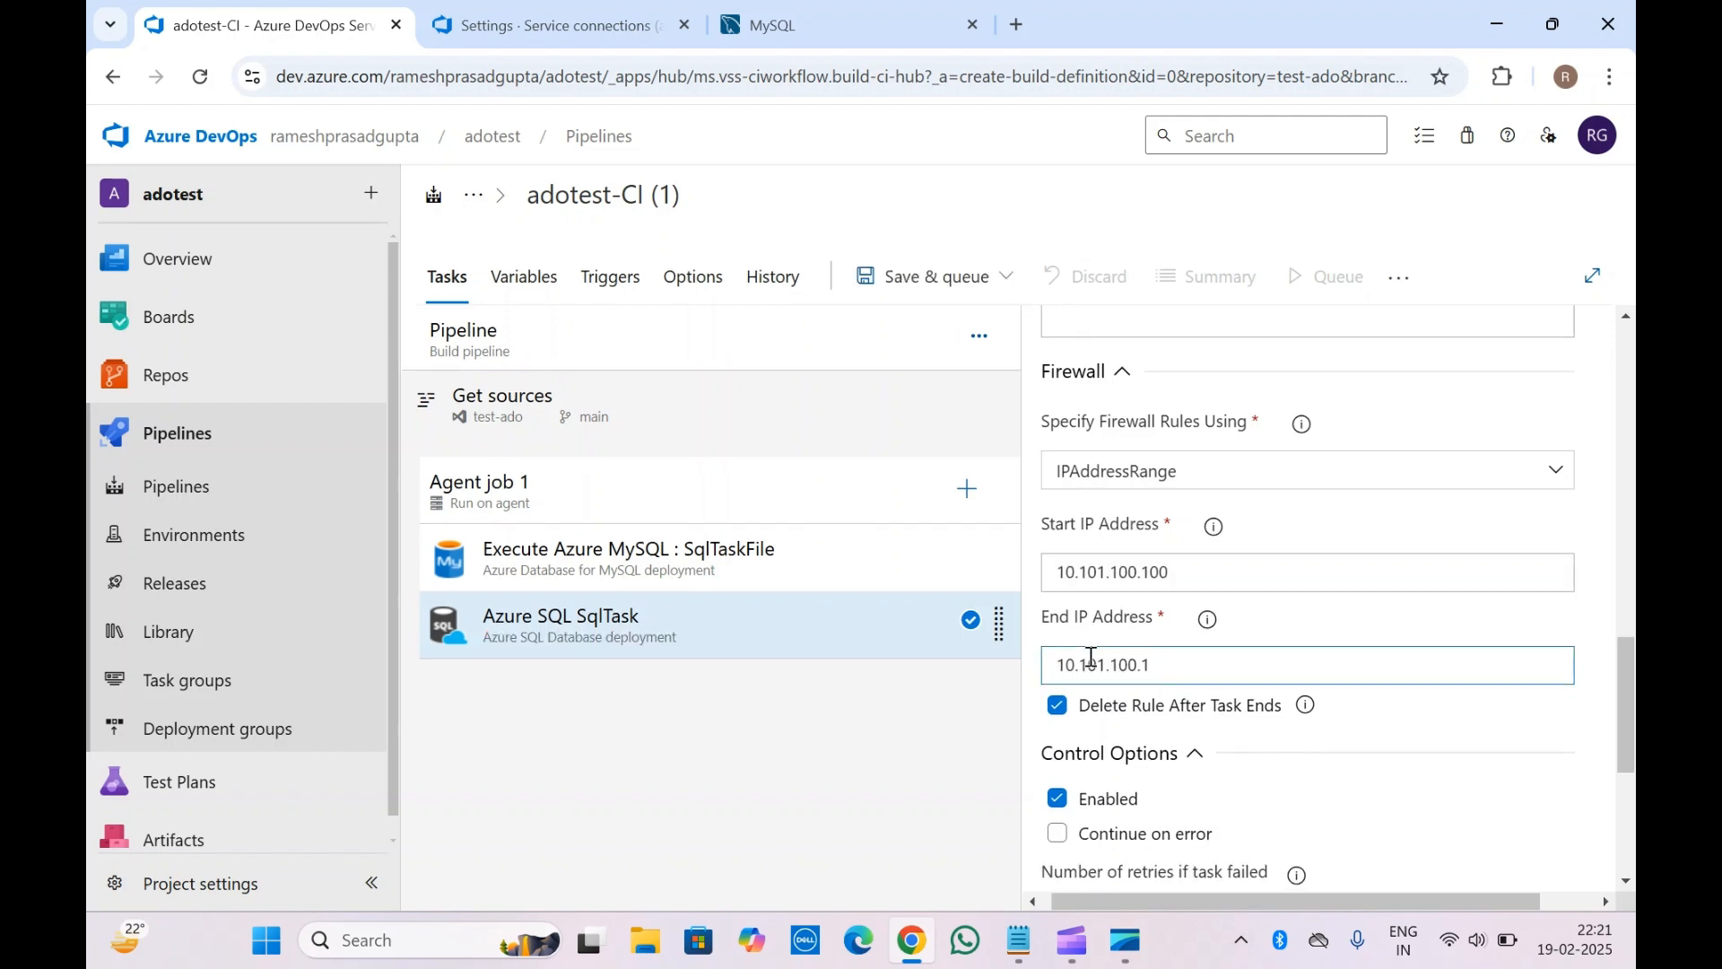
{"action": "type", "text": "50"}
{"action": "left_click", "coordinate": [930, 732]}
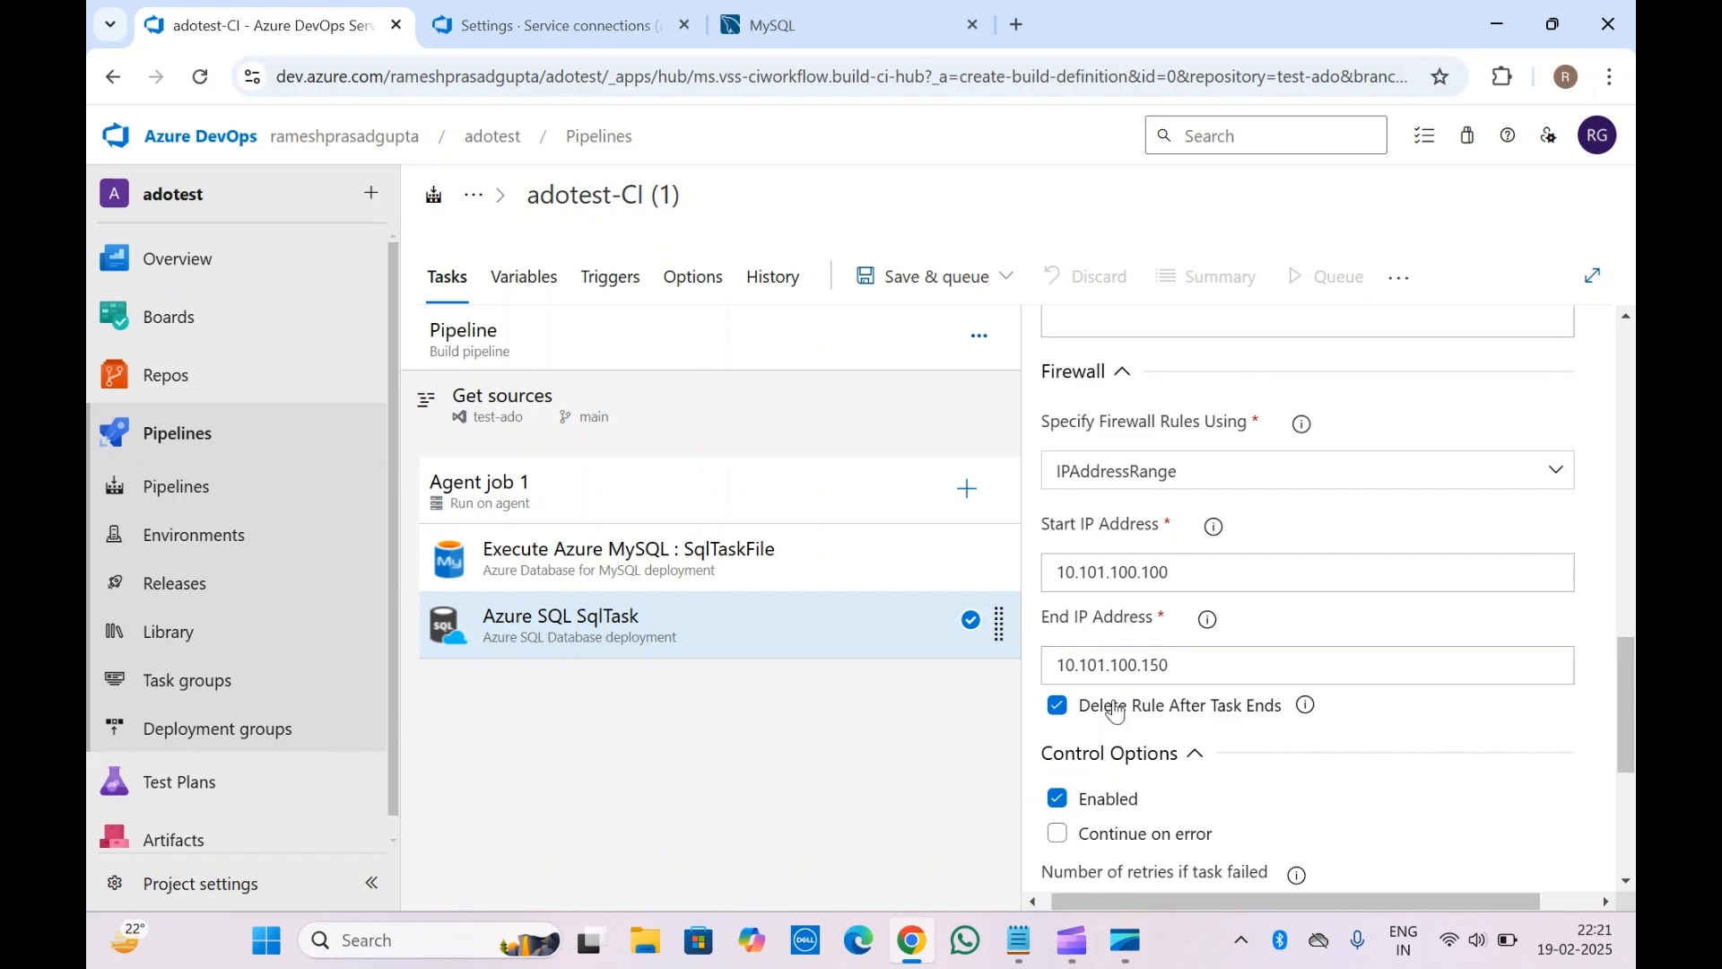
{"action": "scroll", "coordinate": [1178, 705], "scroll_direction": "down", "scroll_amount": 5}
Alternate between the MySQL and Azure SQL SqlTask settings, then right-click Azure SQL SqlTask
{"action": "scroll", "coordinate": [1178, 704], "scroll_direction": "up", "scroll_amount": 15}
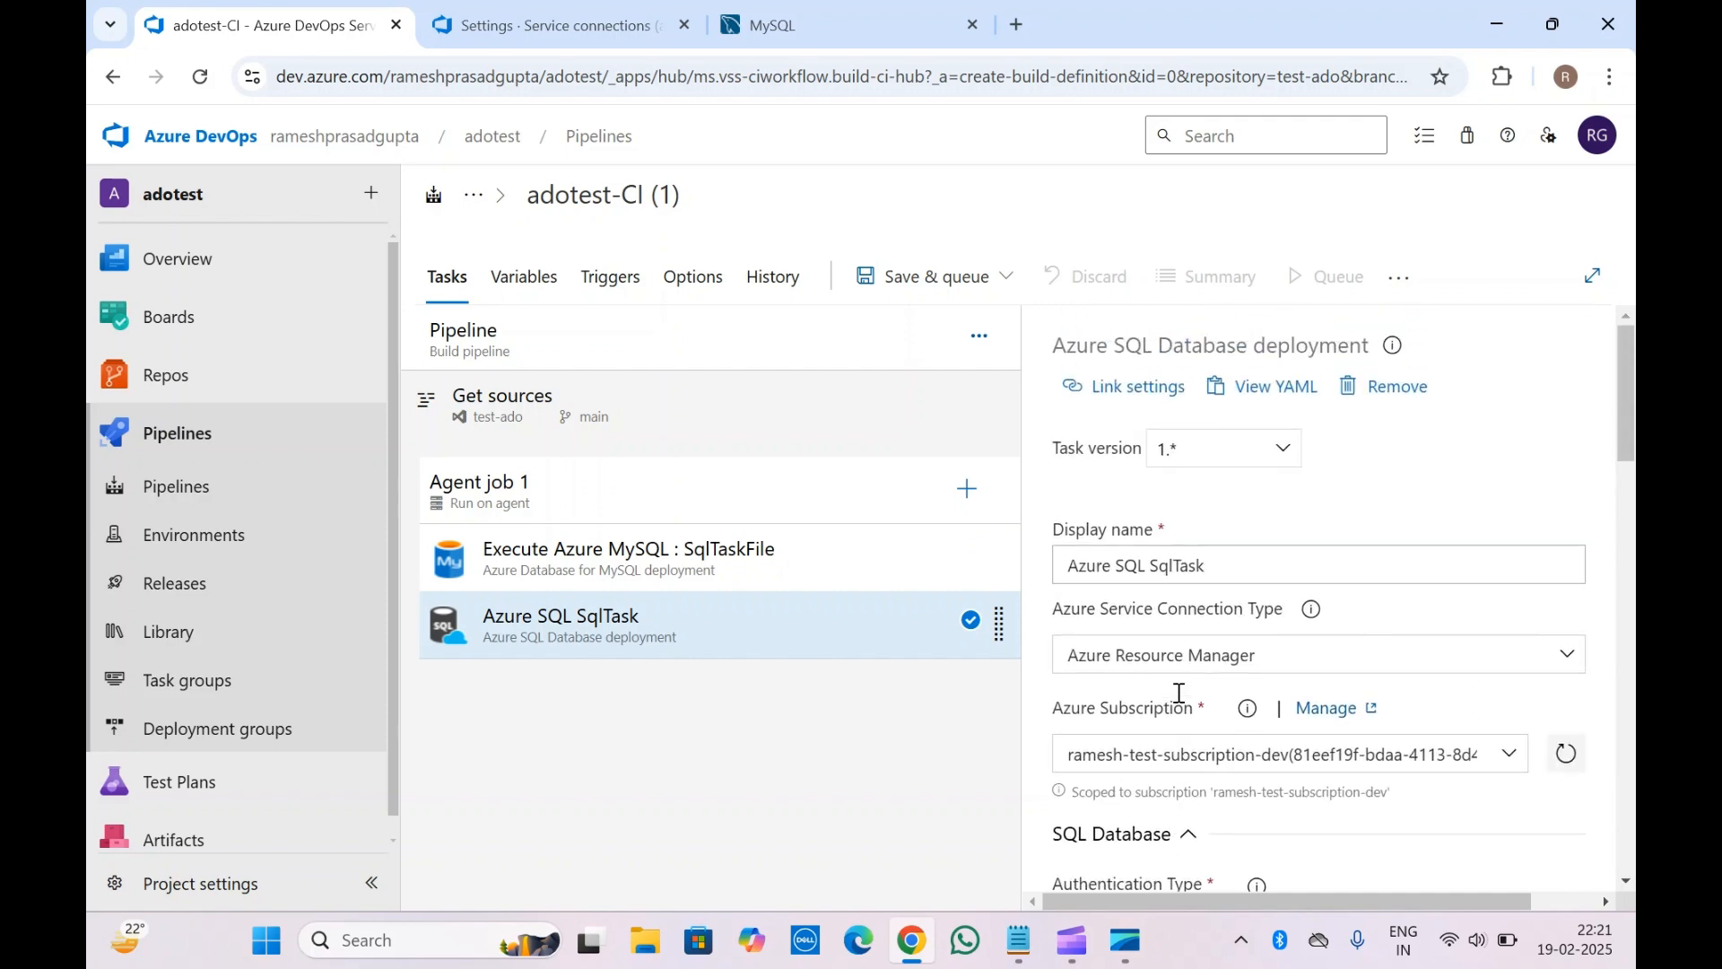
{"action": "left_click", "coordinate": [728, 562]}
{"action": "left_click", "coordinate": [709, 623]}
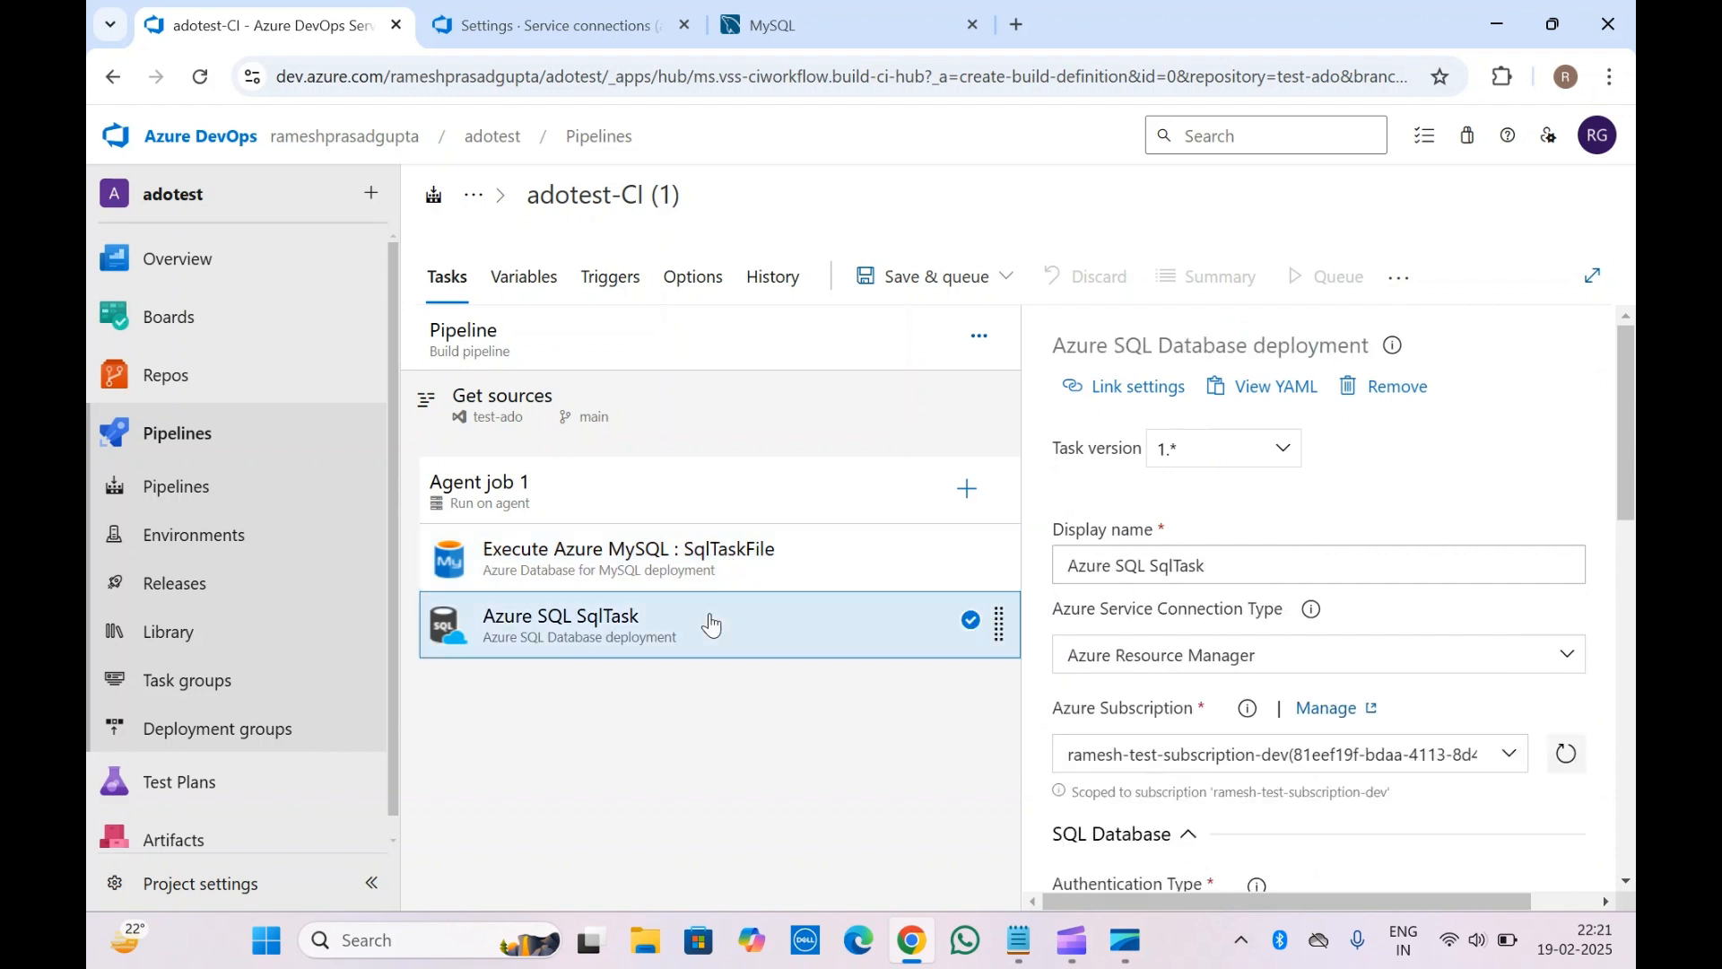
{"action": "left_click", "coordinate": [713, 575]}
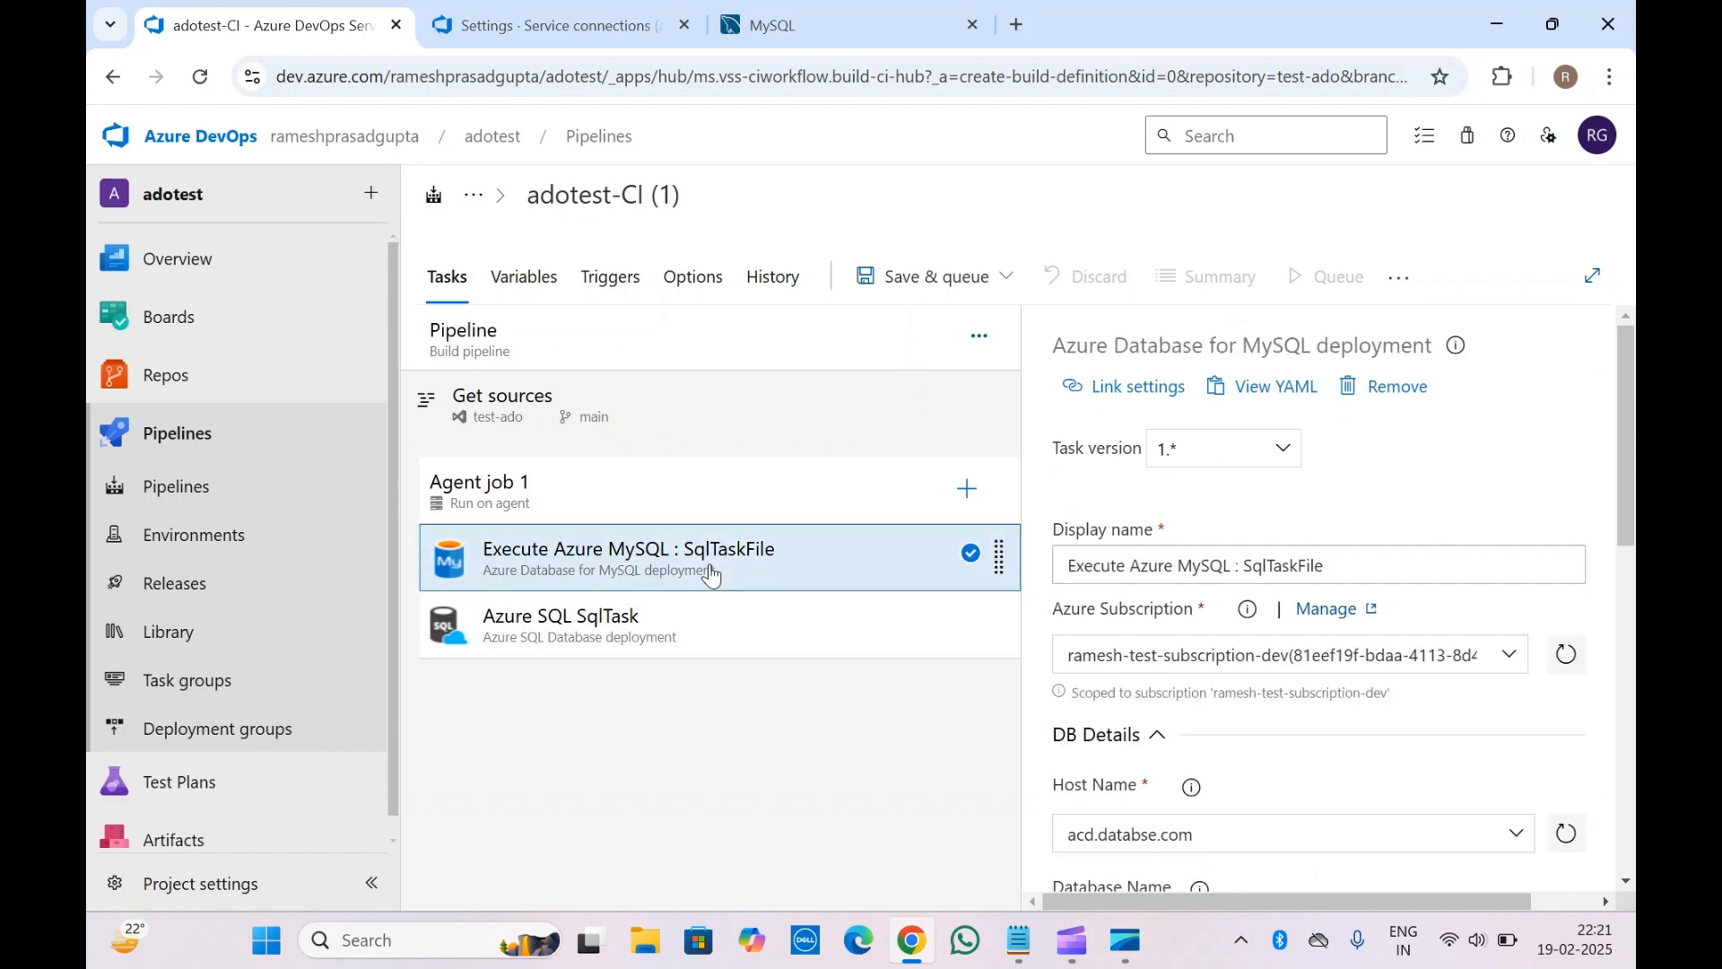
{"action": "left_click", "coordinate": [641, 624]}
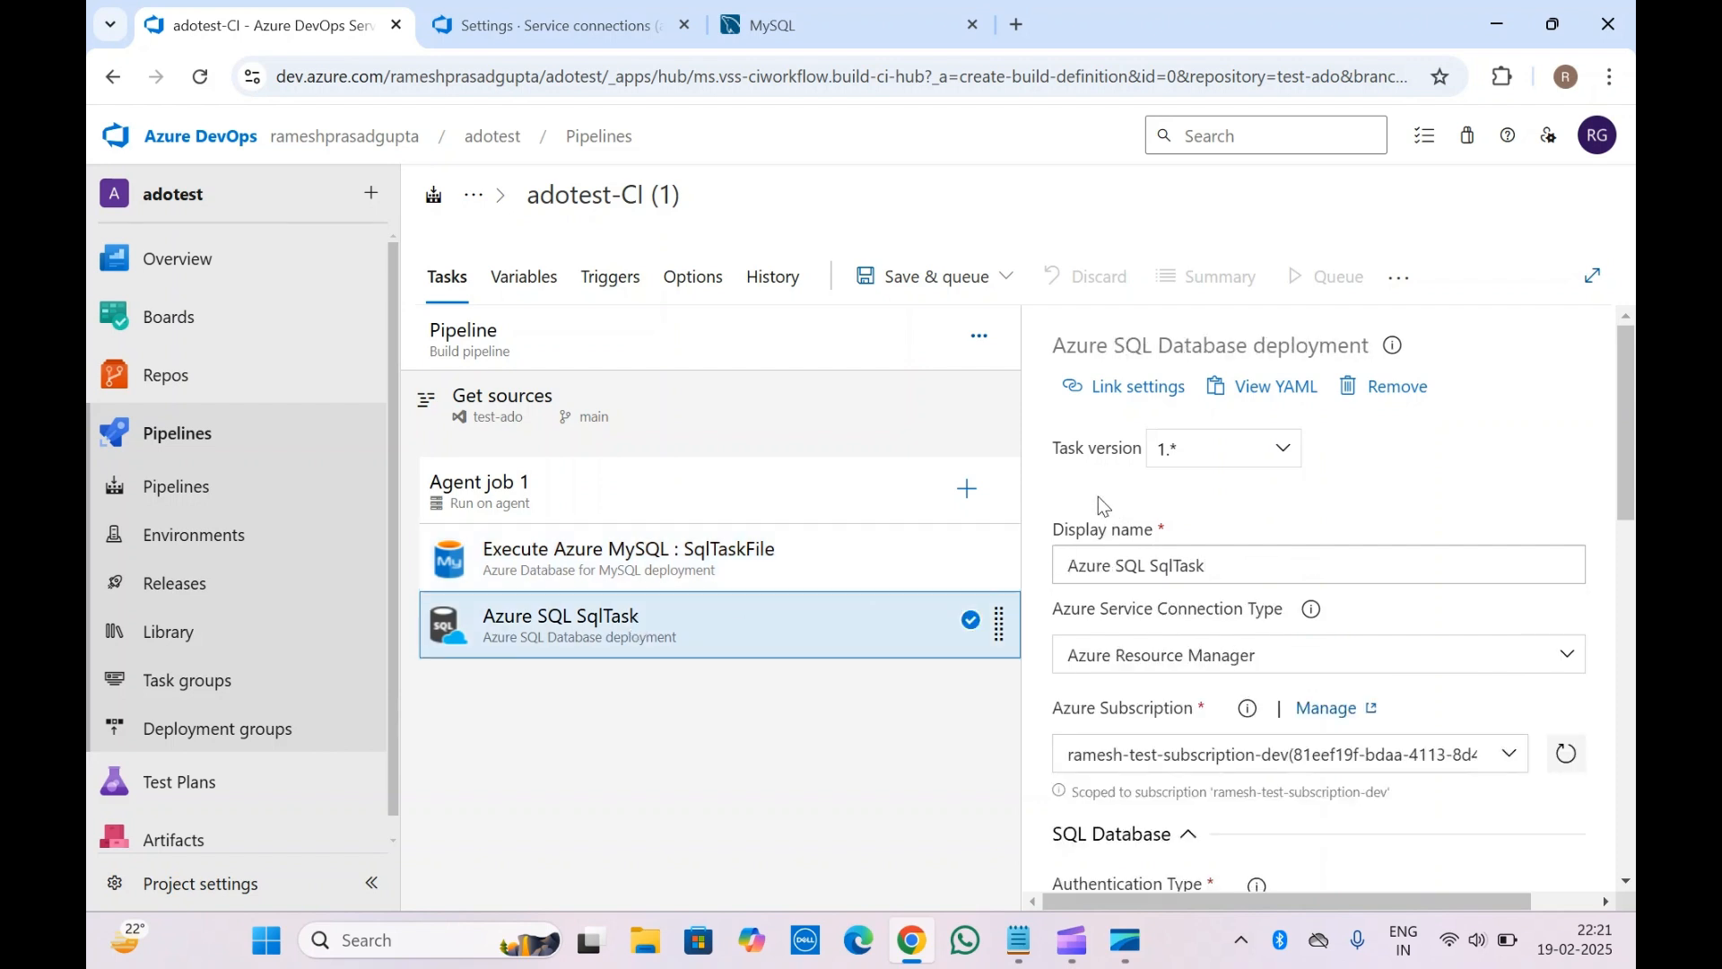
{"action": "left_click", "coordinate": [593, 572]}
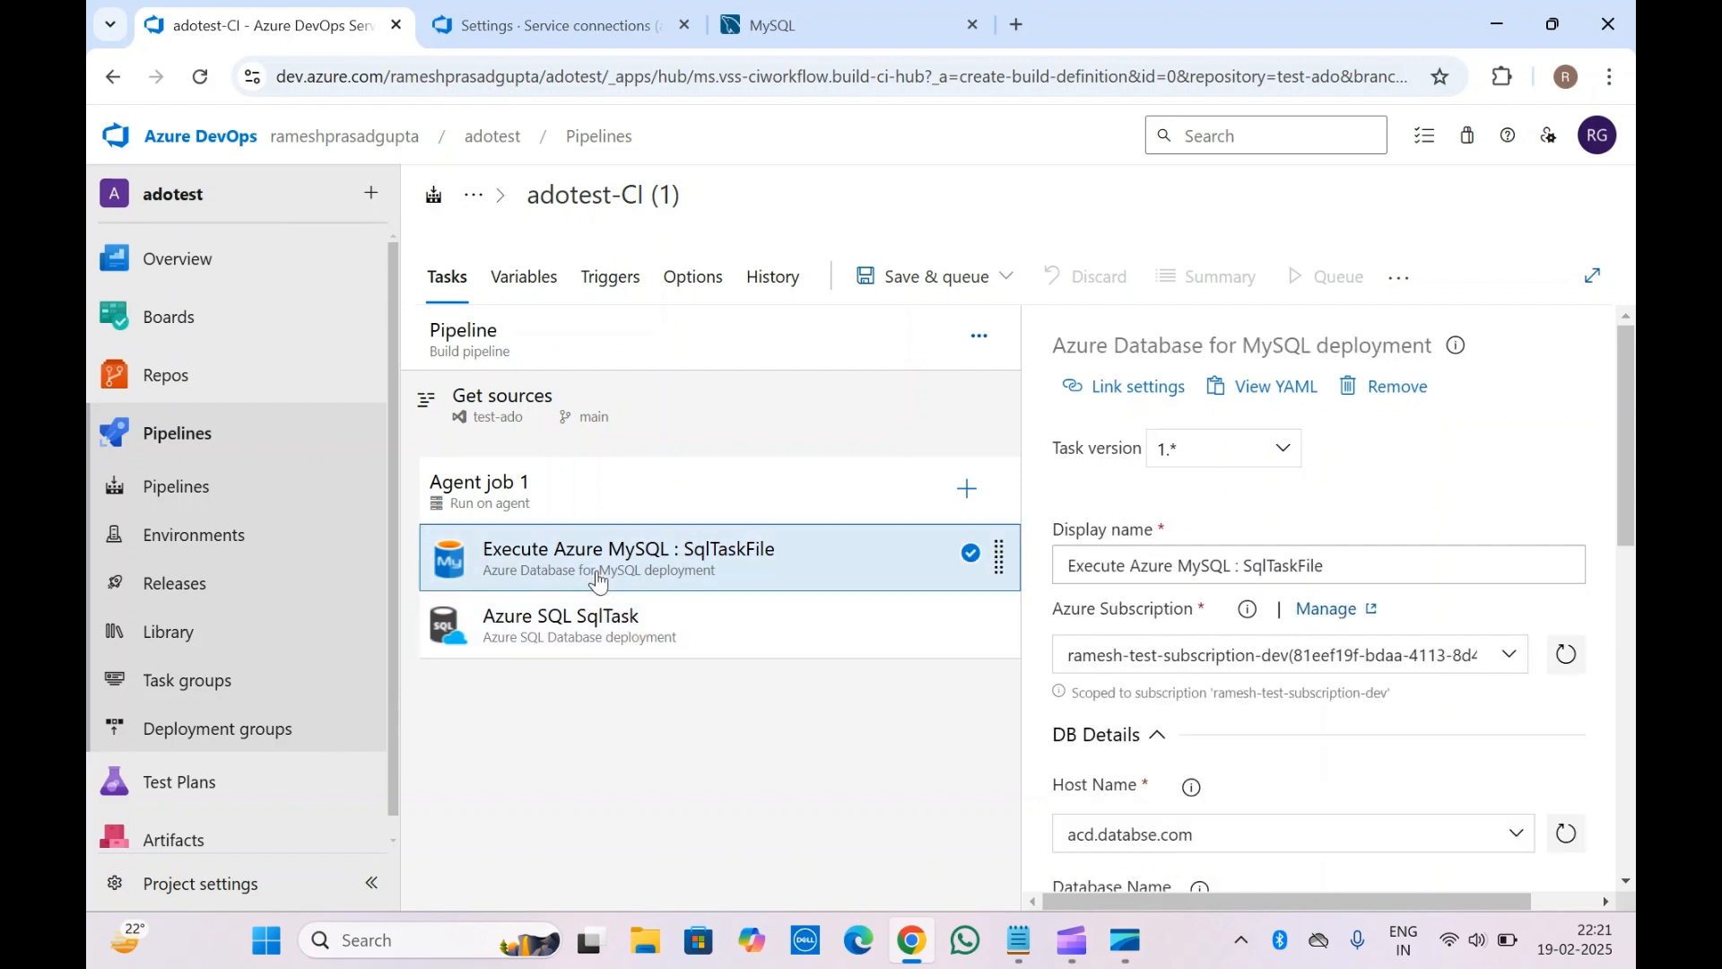
{"action": "left_click", "coordinate": [627, 634]}
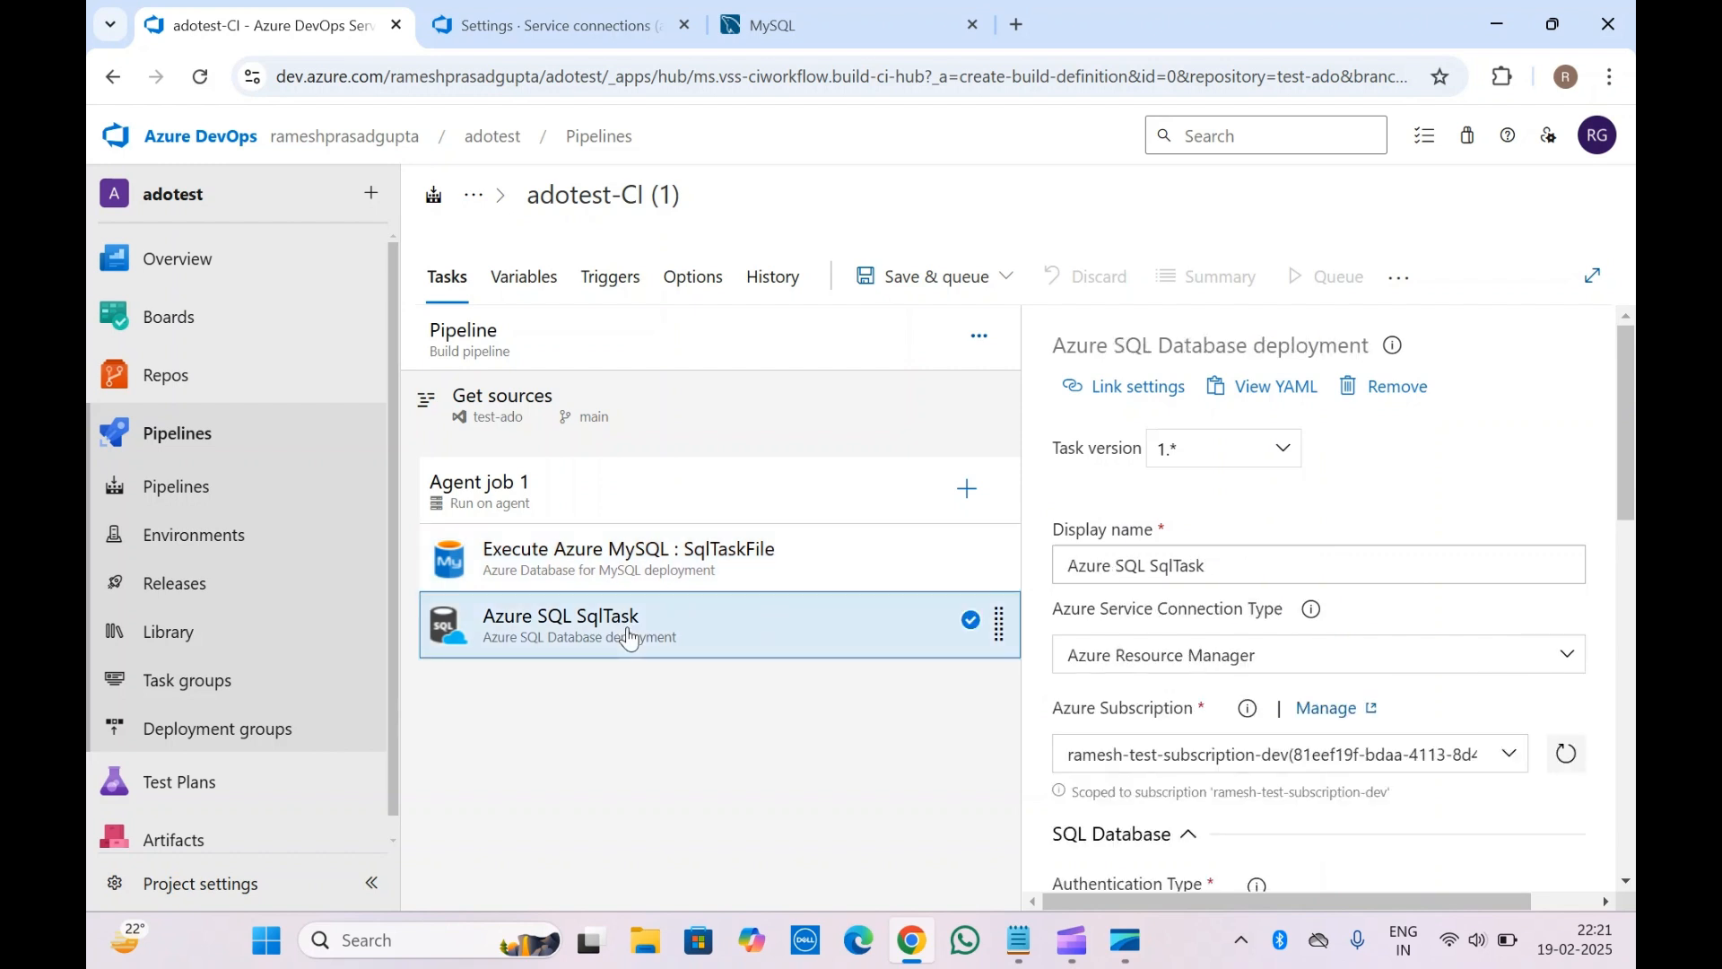
{"action": "right_click", "coordinate": [629, 637]}
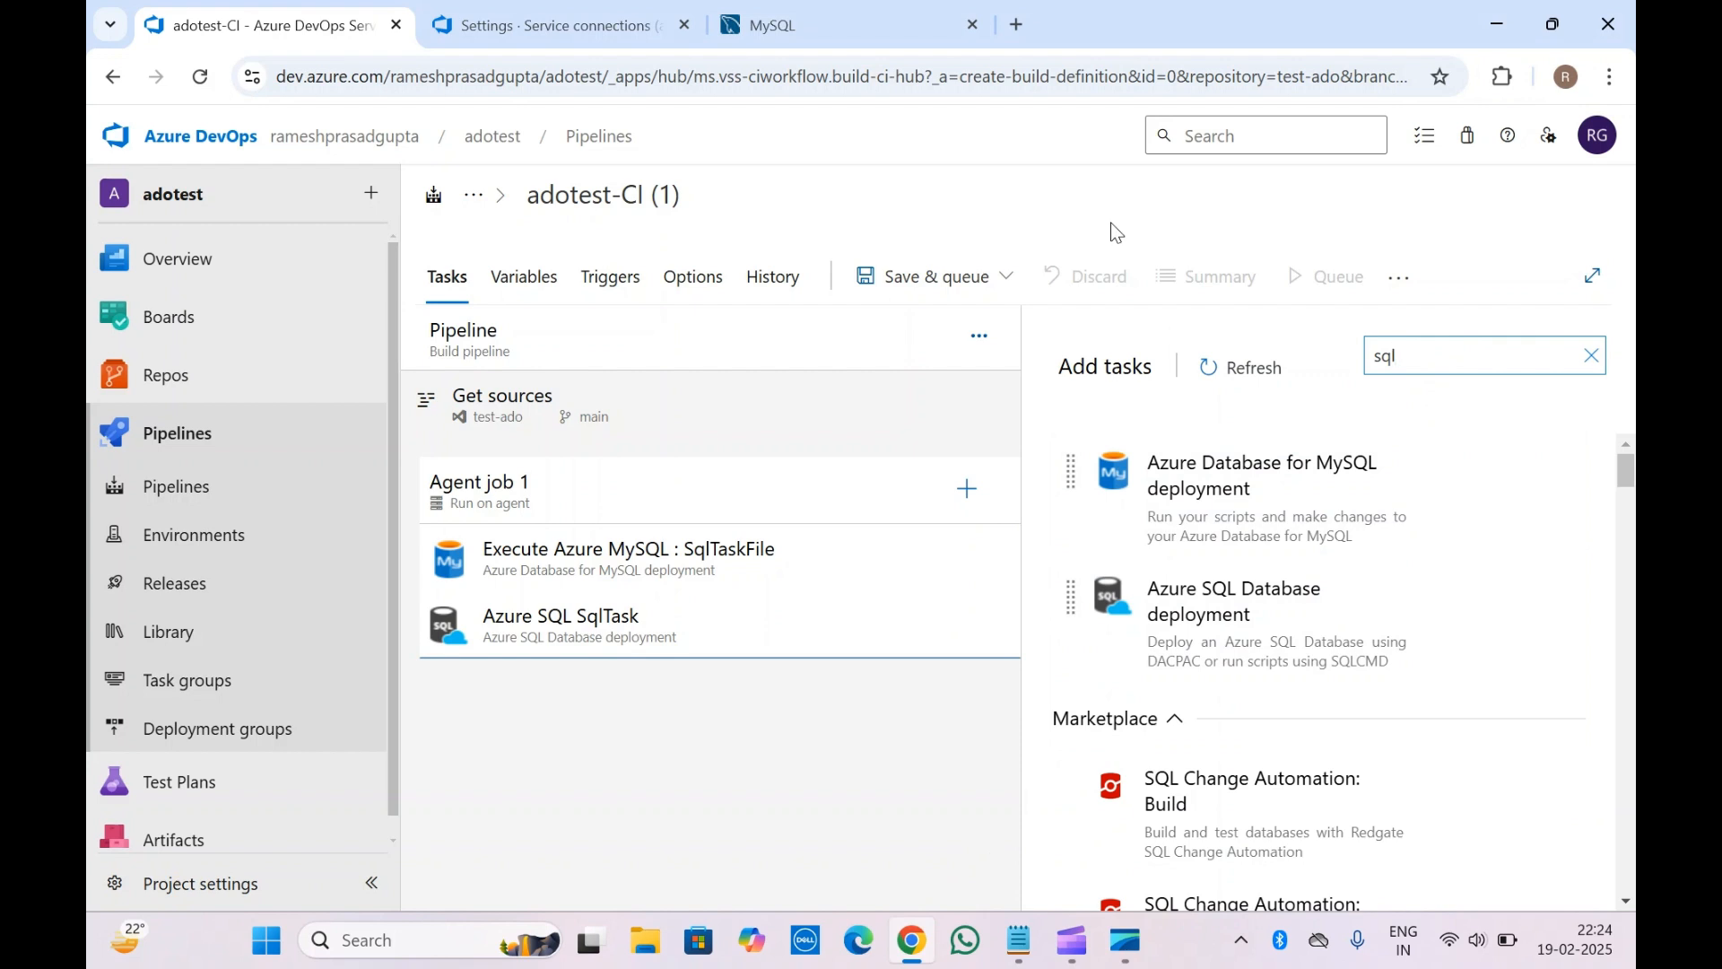
Scroll through the 'sql' task results, covering built-in and Marketplace SQL and MySQL tasks
{"action": "mouse_move", "coordinate": [1250, 535]}
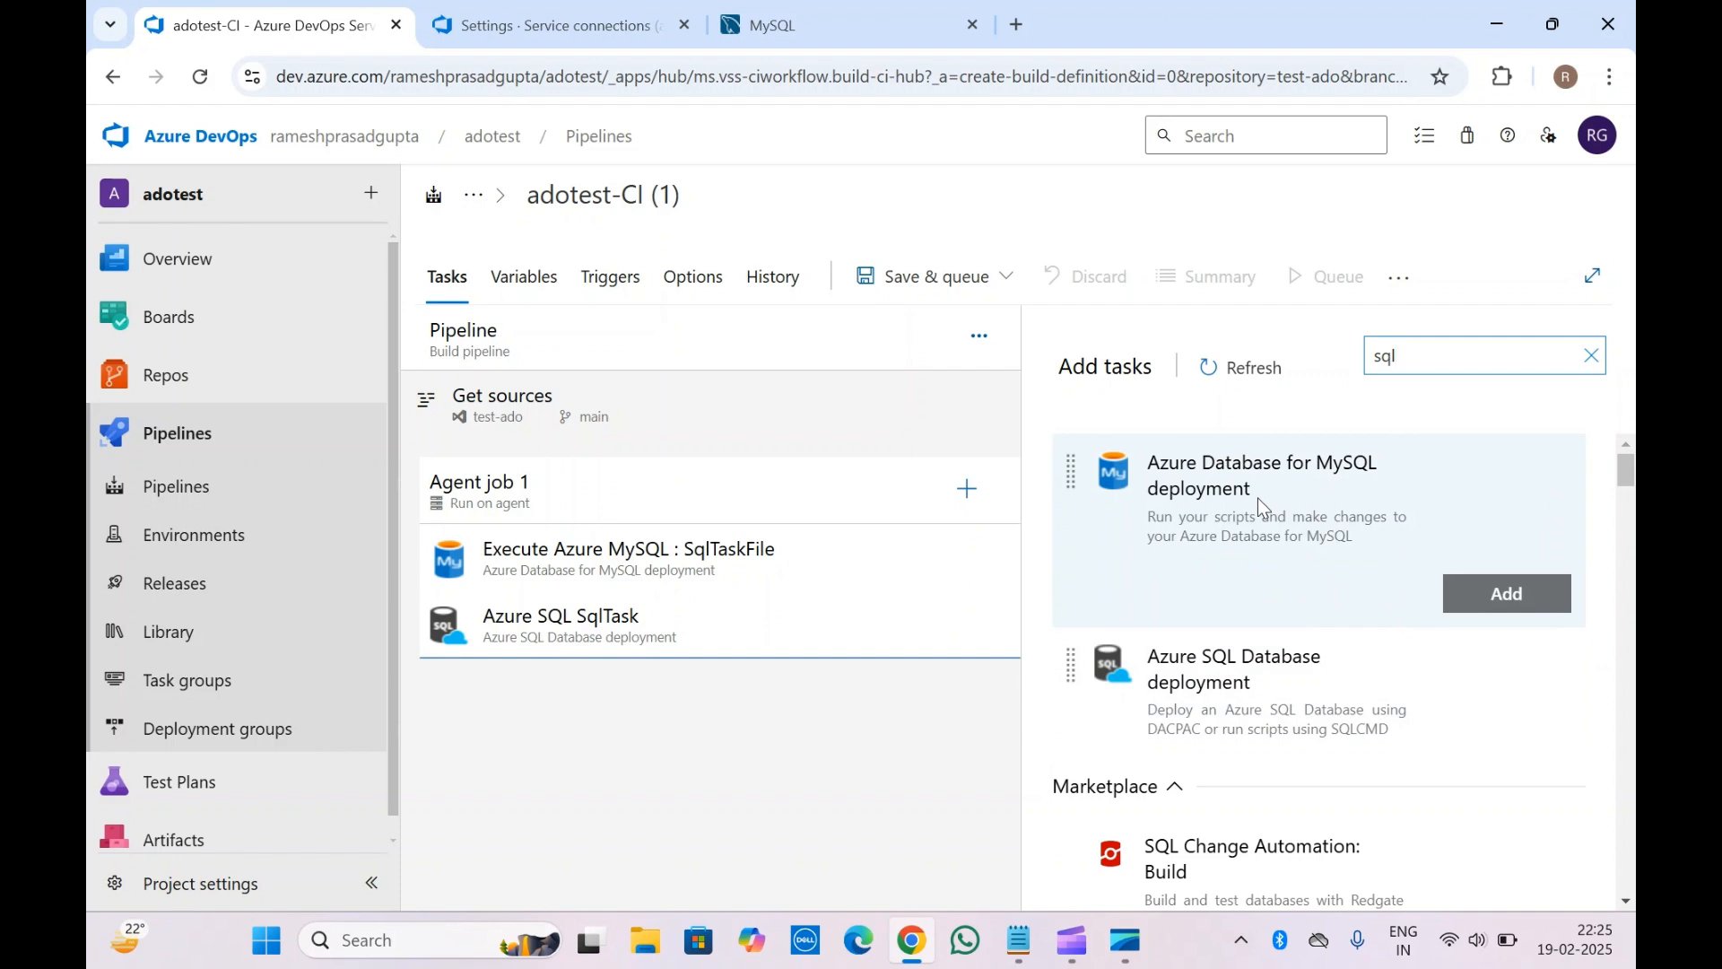
{"action": "scroll", "coordinate": [1258, 498], "scroll_direction": "down", "scroll_amount": 3}
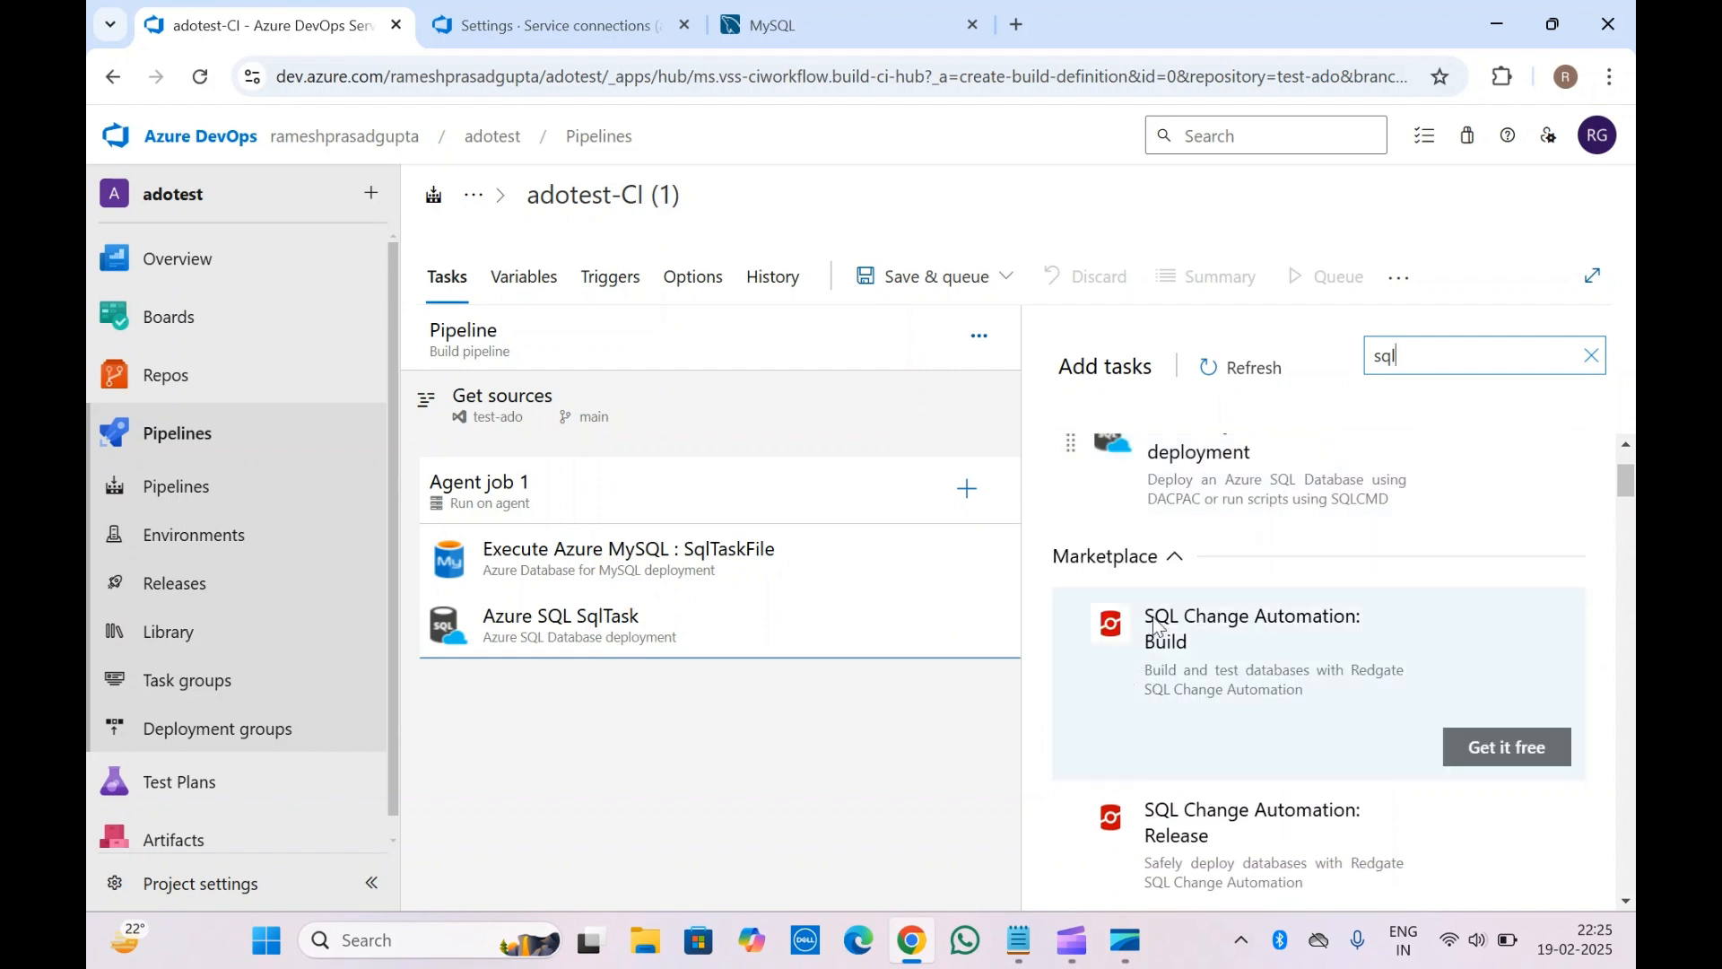
{"action": "scroll", "coordinate": [1154, 626], "scroll_direction": "down", "scroll_amount": 2}
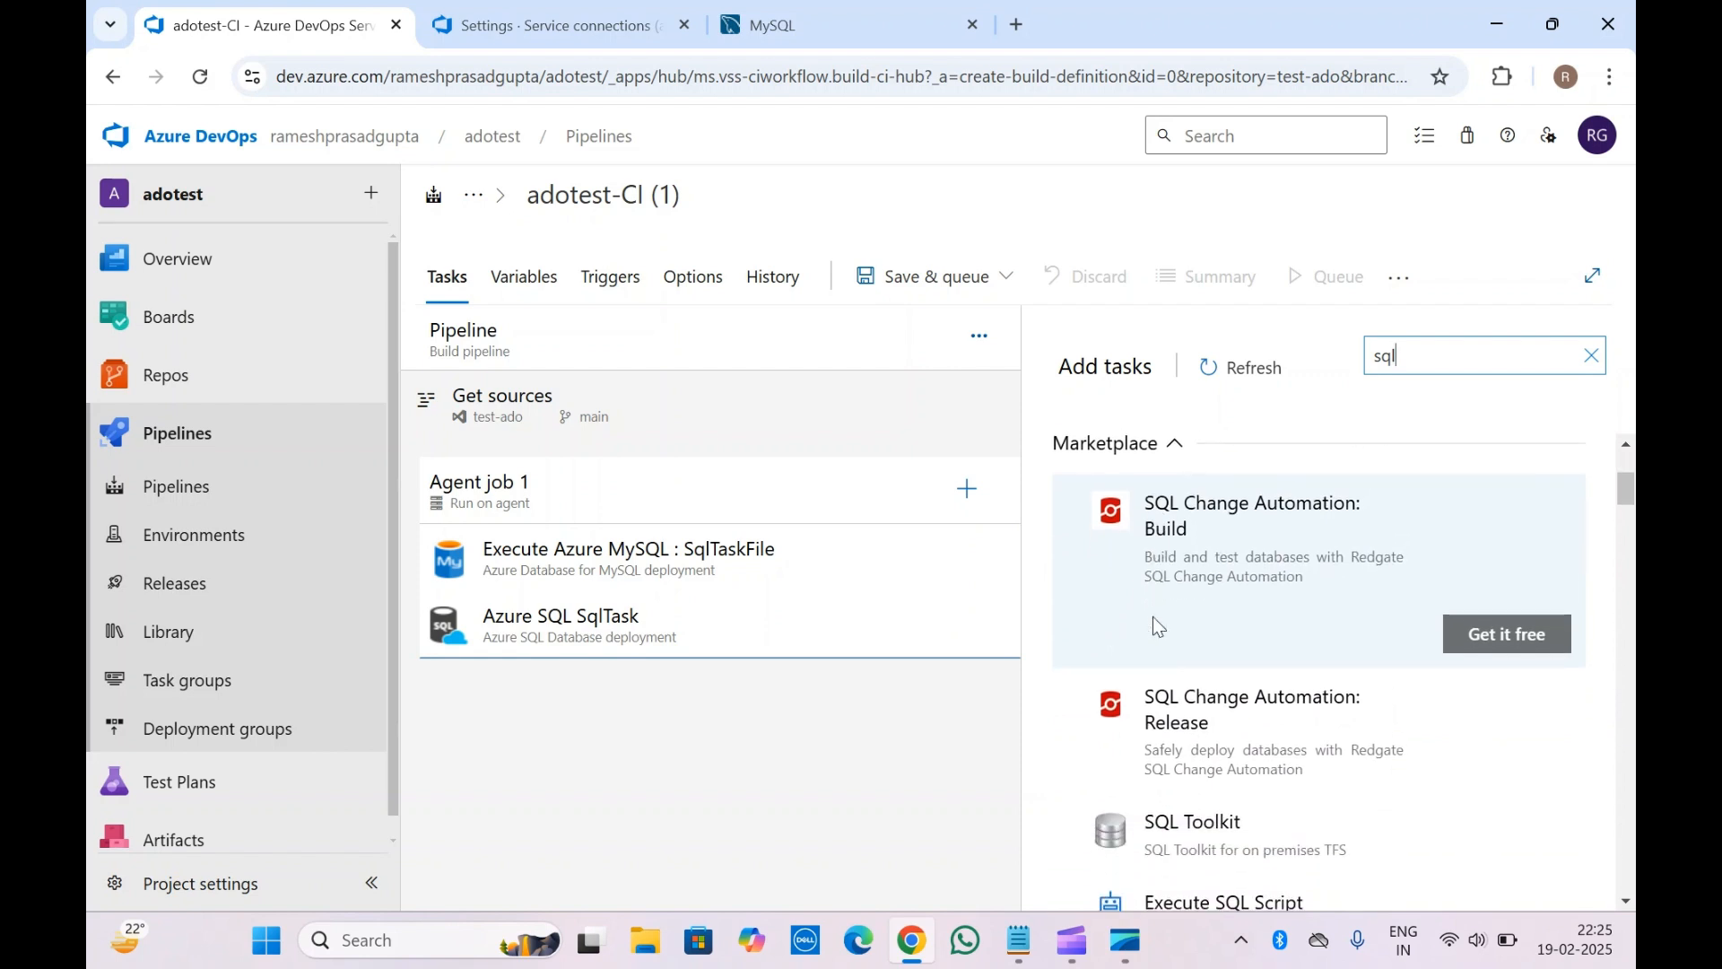
{"action": "scroll", "coordinate": [1153, 618], "scroll_direction": "down", "scroll_amount": 3}
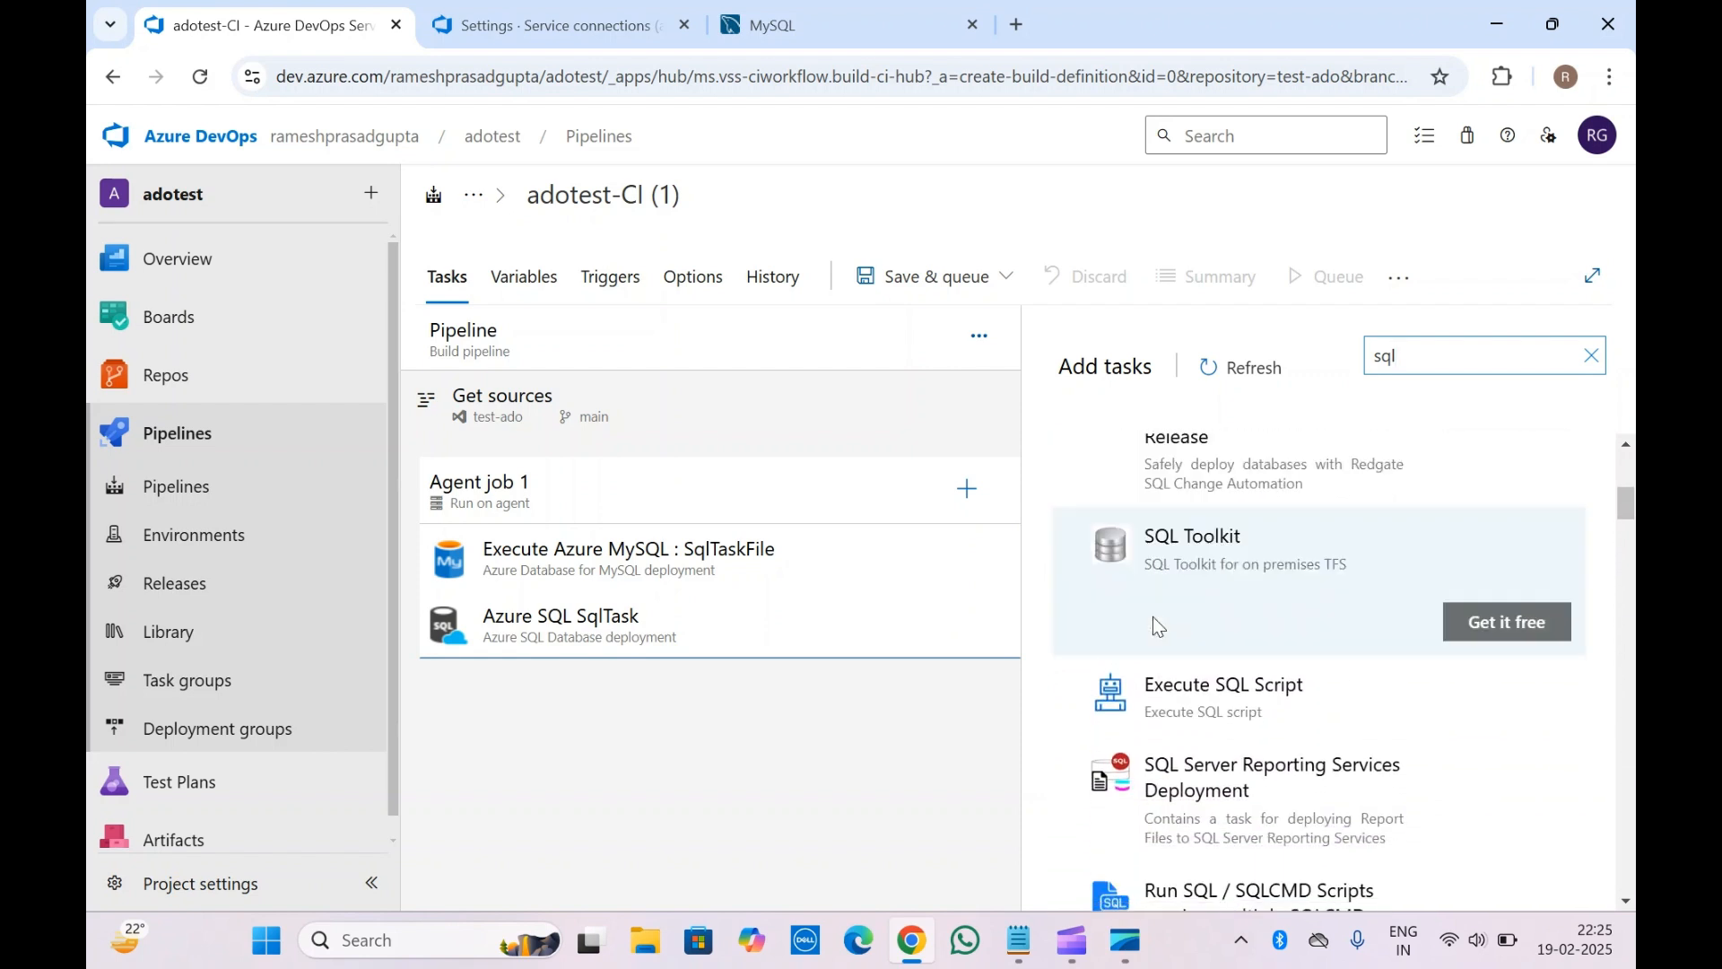
{"action": "scroll", "coordinate": [1158, 626], "scroll_direction": "down", "scroll_amount": 3}
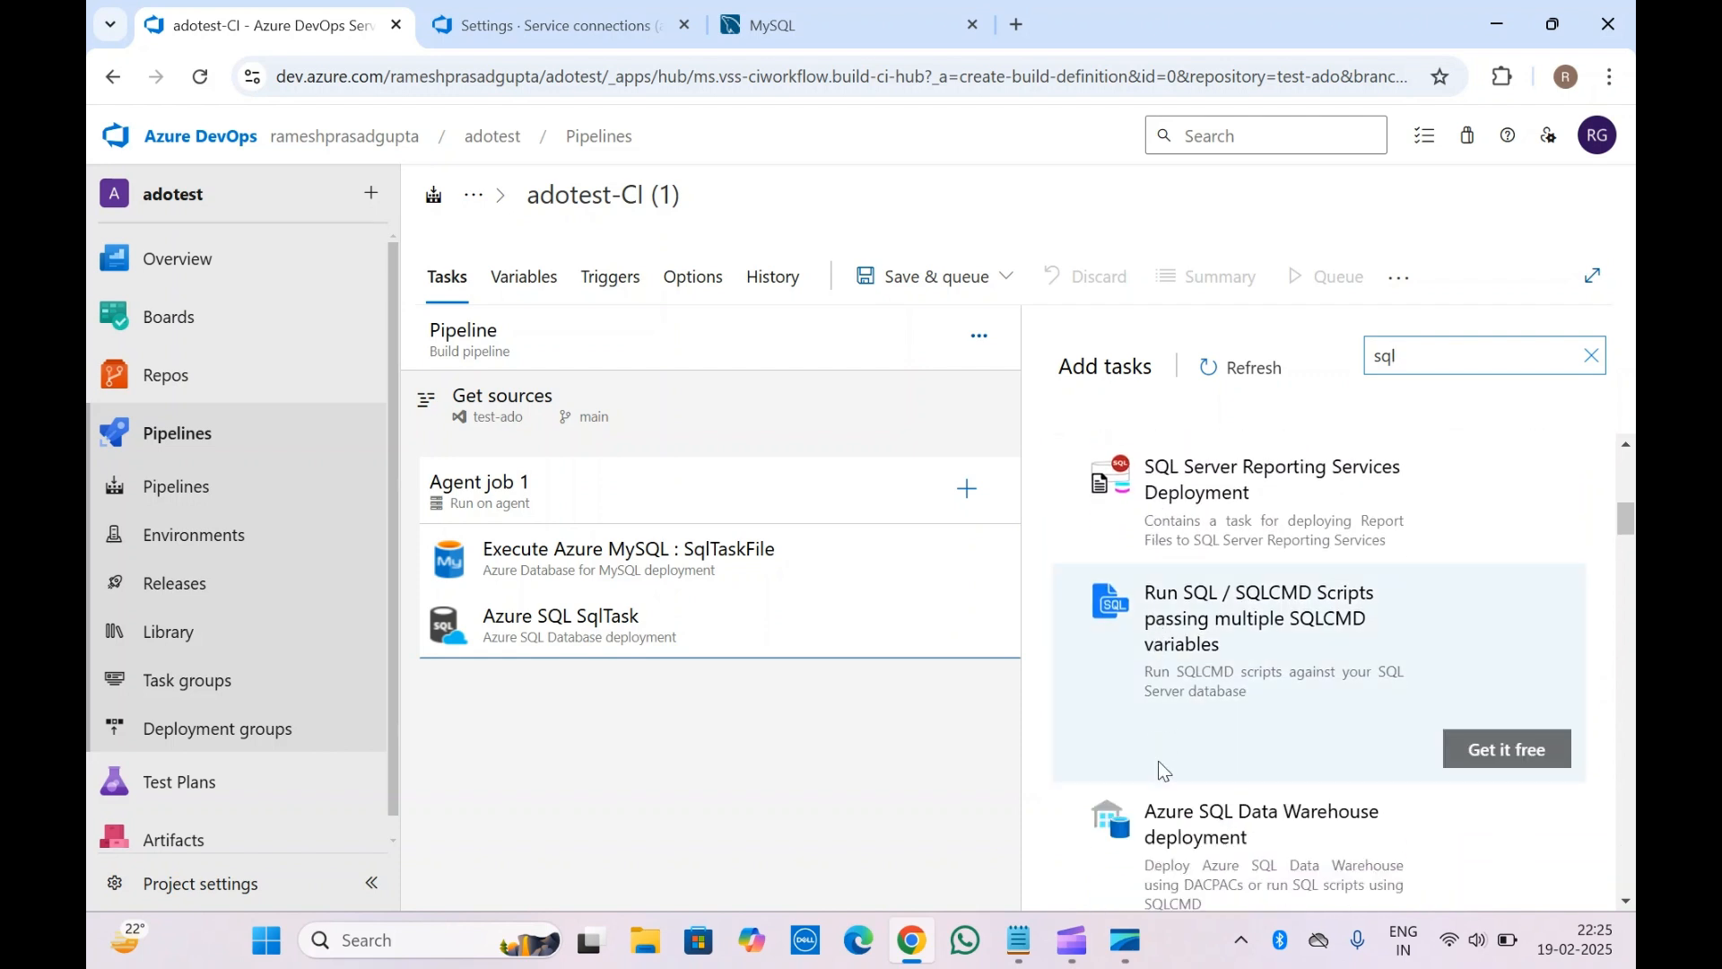
{"action": "scroll", "coordinate": [1163, 770], "scroll_direction": "down", "scroll_amount": 3}
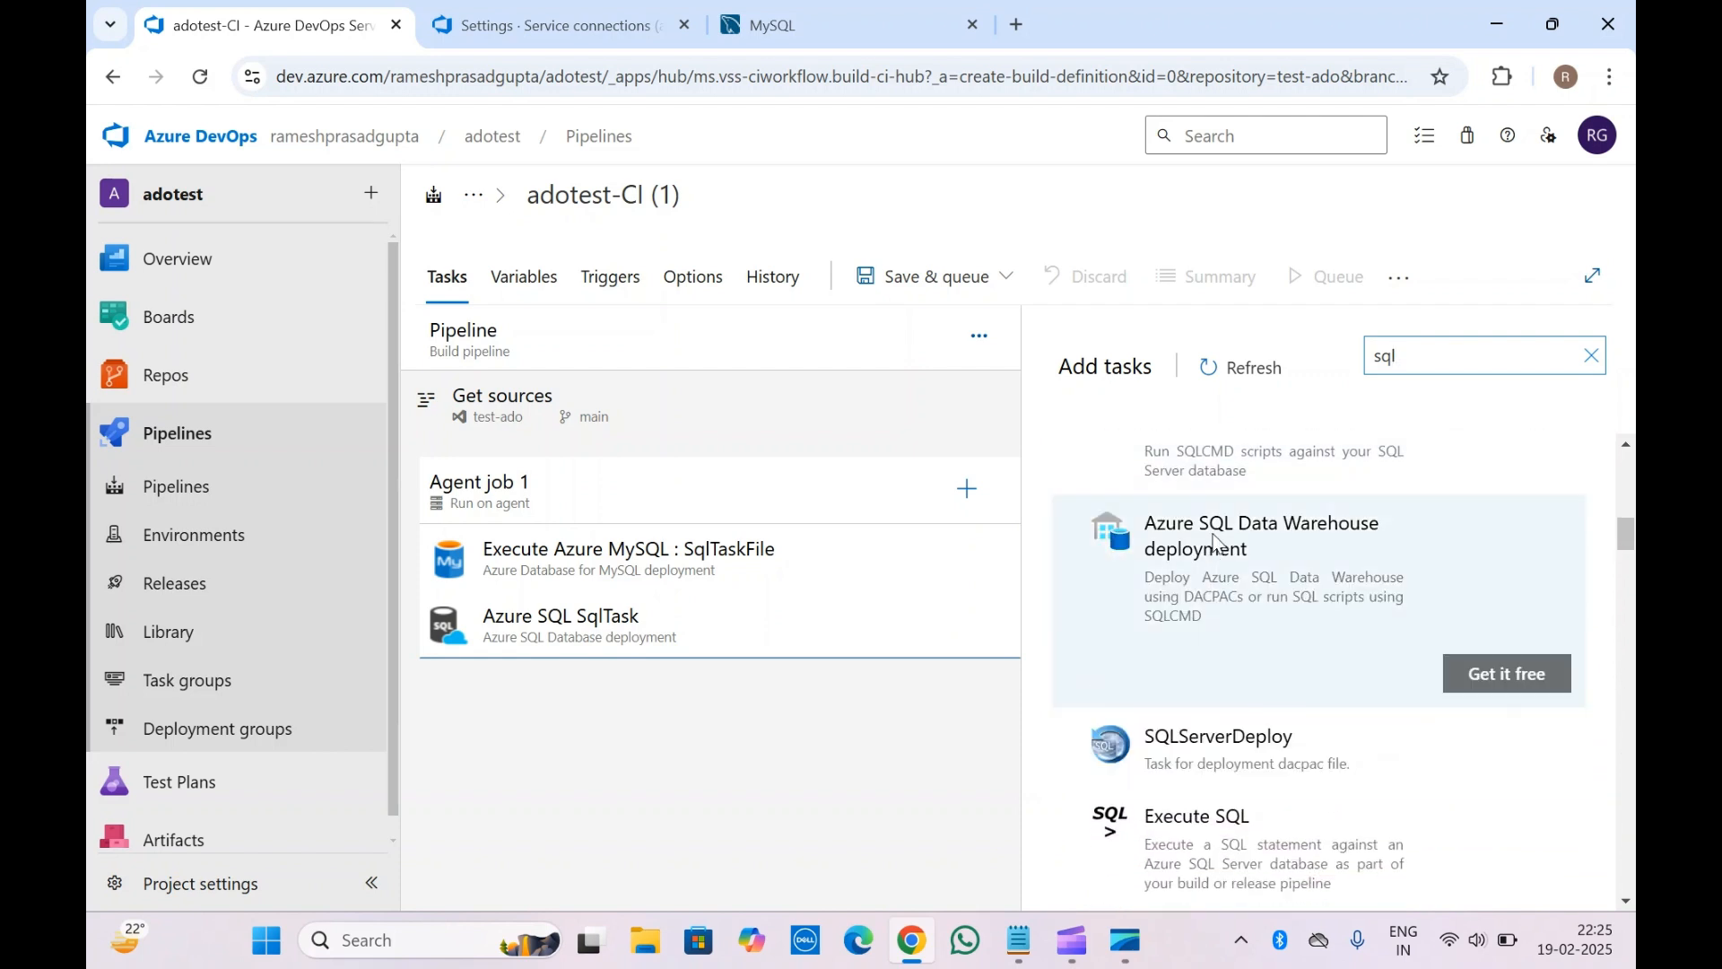
{"action": "scroll", "coordinate": [1215, 539], "scroll_direction": "down", "scroll_amount": 1}
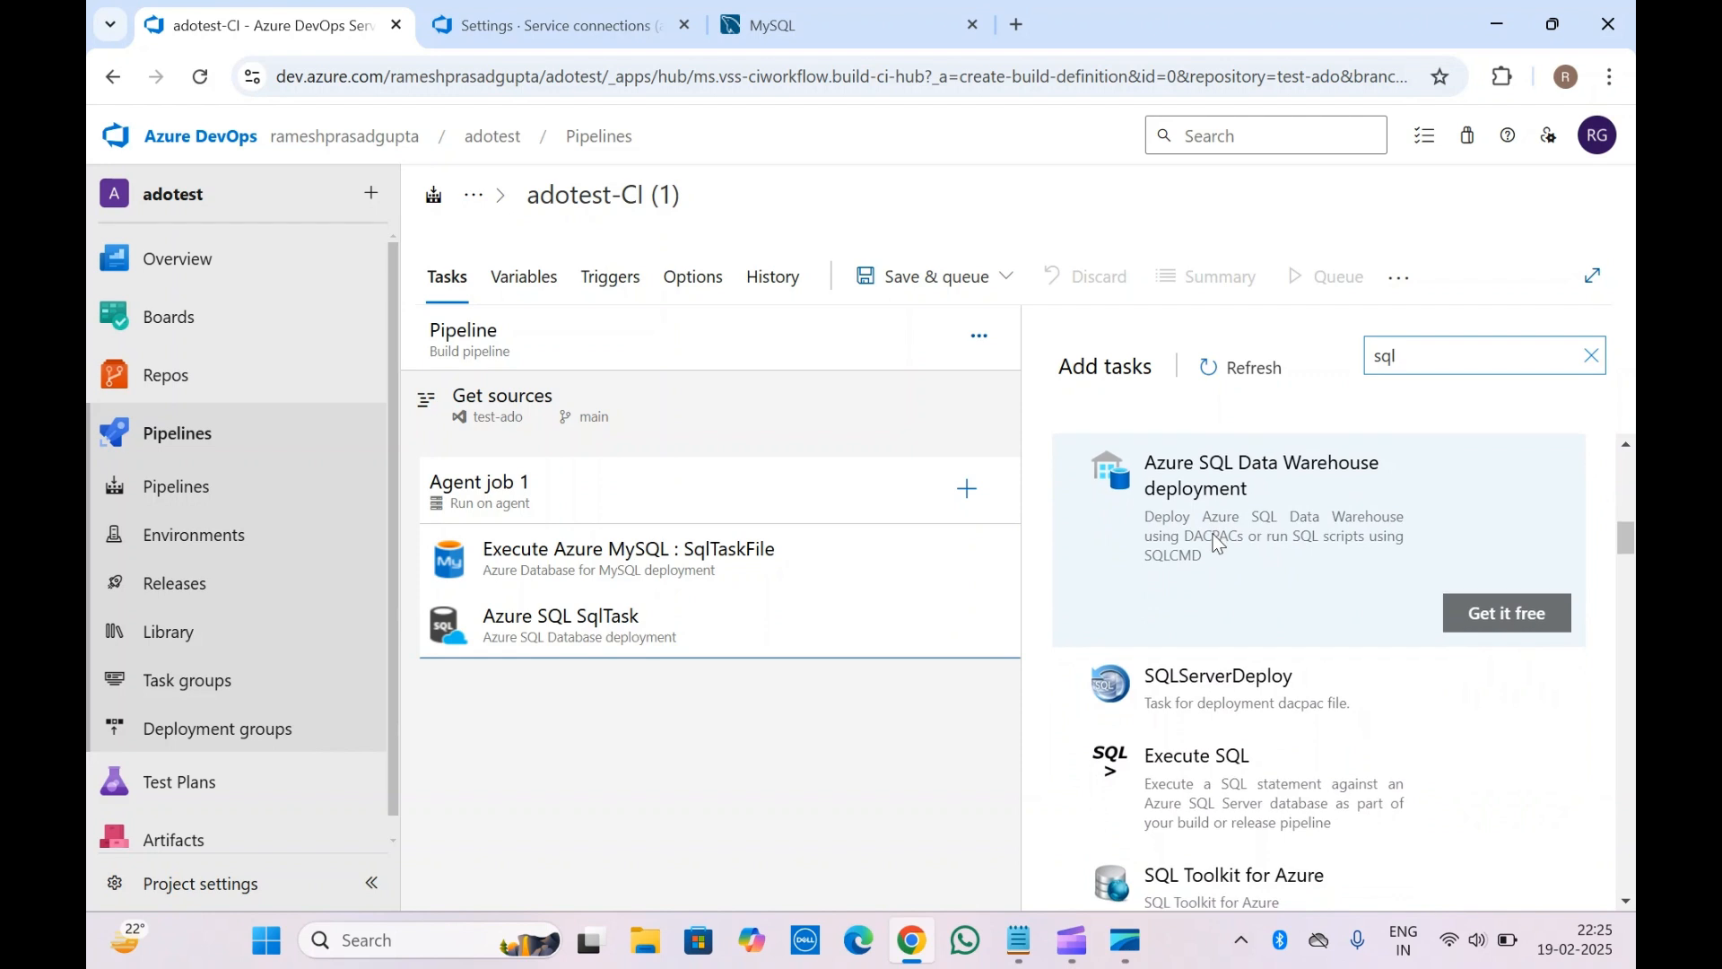
{"action": "scroll", "coordinate": [1249, 769], "scroll_direction": "down", "scroll_amount": 5}
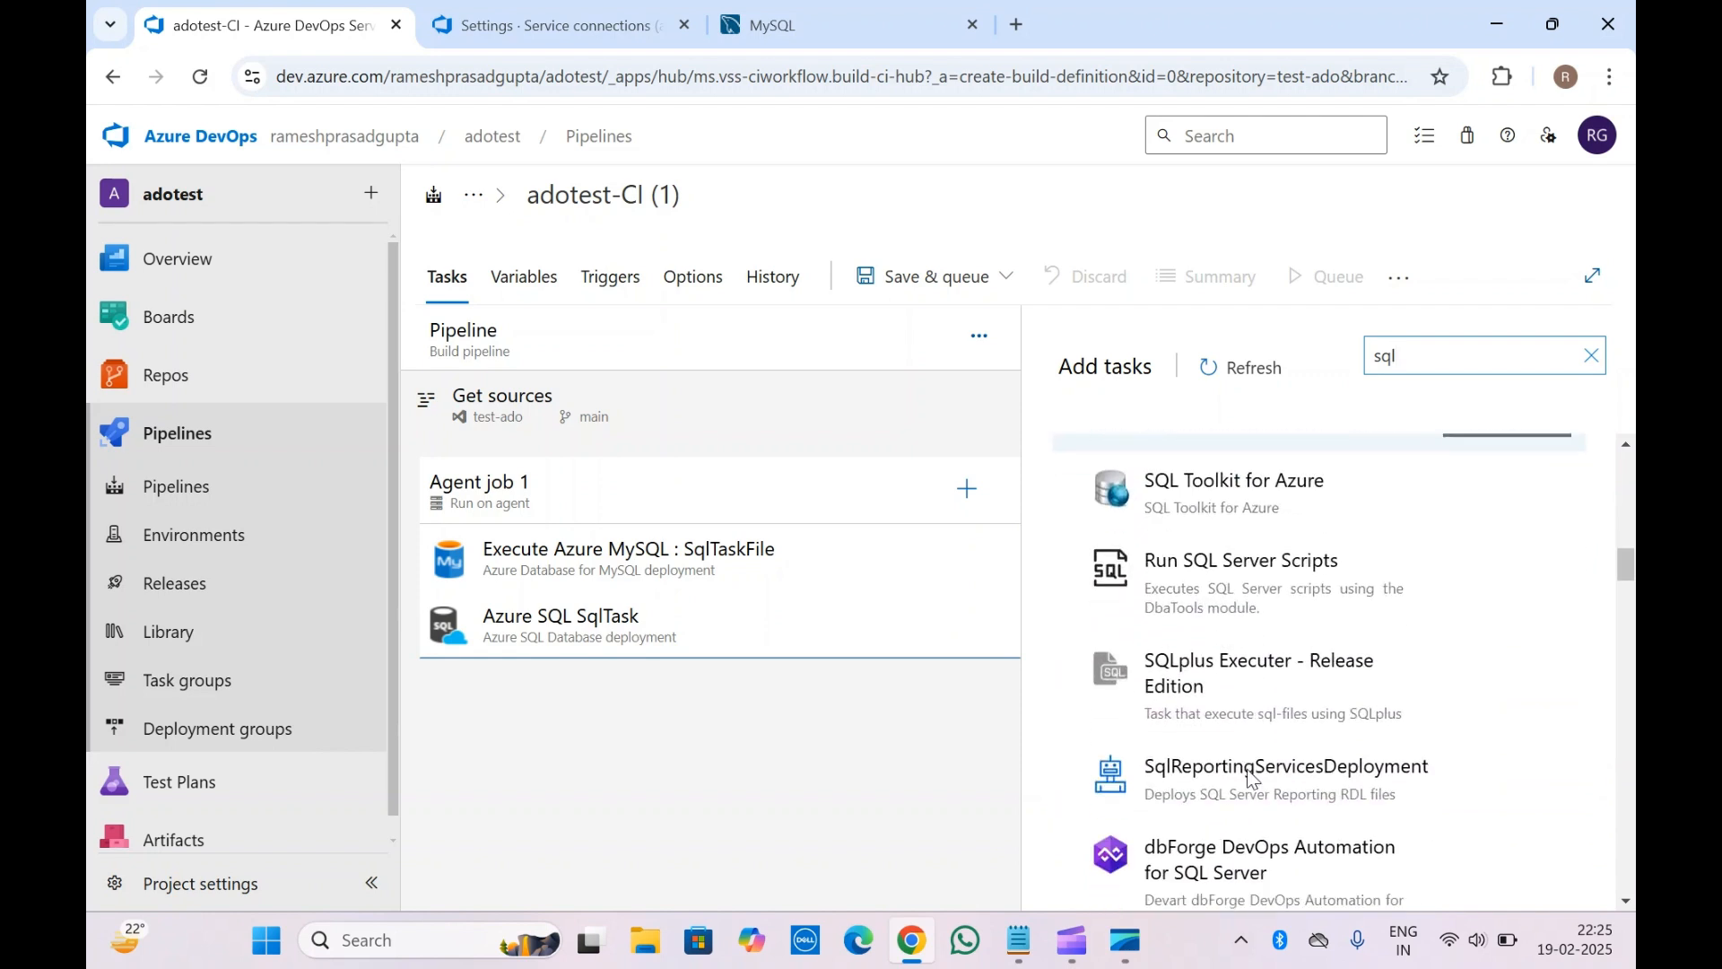
{"action": "scroll", "coordinate": [1247, 770], "scroll_direction": "down", "scroll_amount": 4}
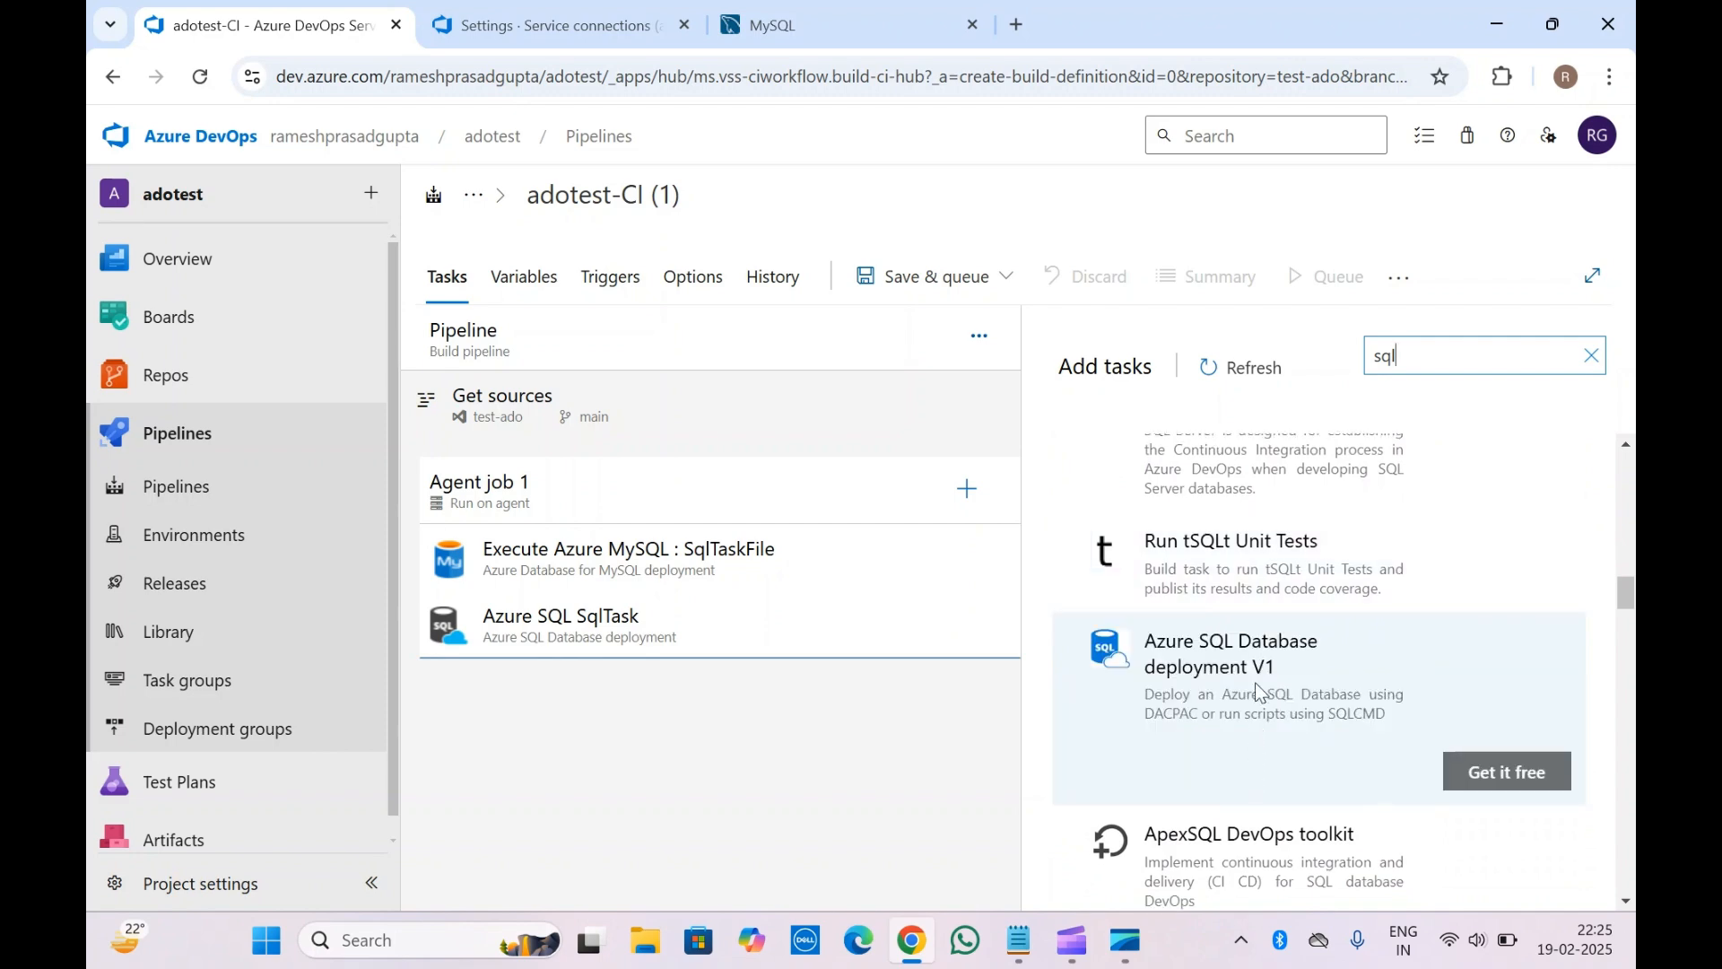
{"action": "scroll", "coordinate": [1253, 796], "scroll_direction": "down", "scroll_amount": 4}
{"action": "scroll", "coordinate": [1253, 795], "scroll_direction": "up", "scroll_amount": 5}
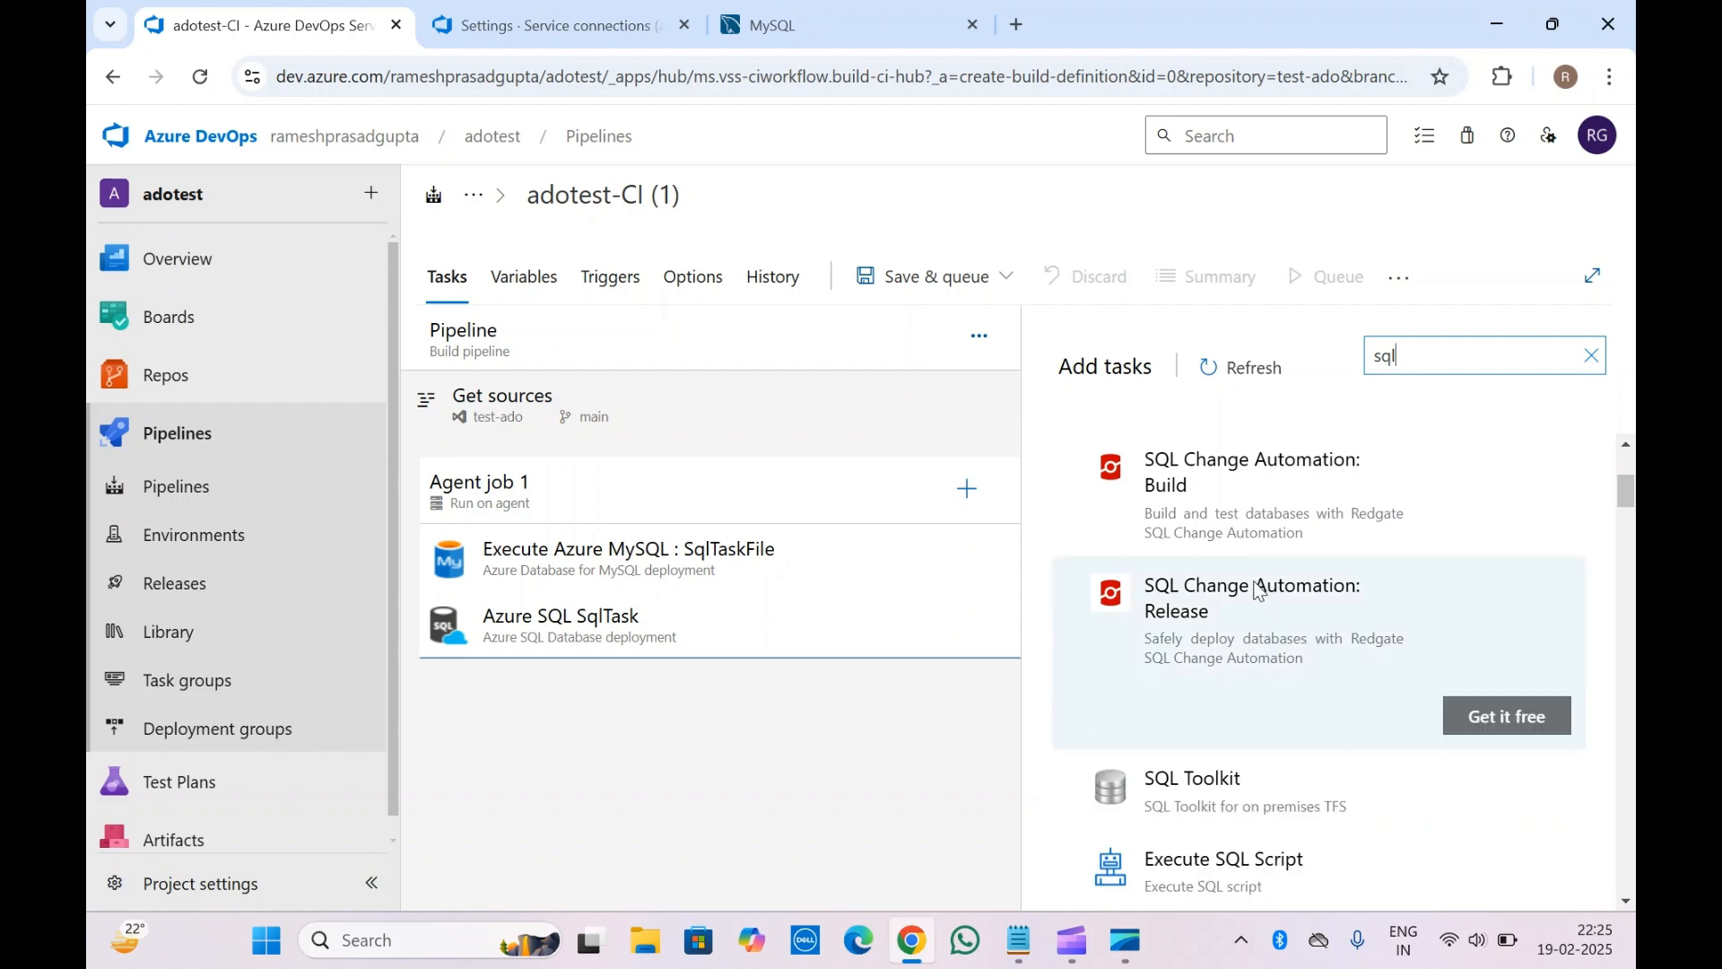
{"action": "scroll", "coordinate": [1195, 510], "scroll_direction": "up", "scroll_amount": 1}
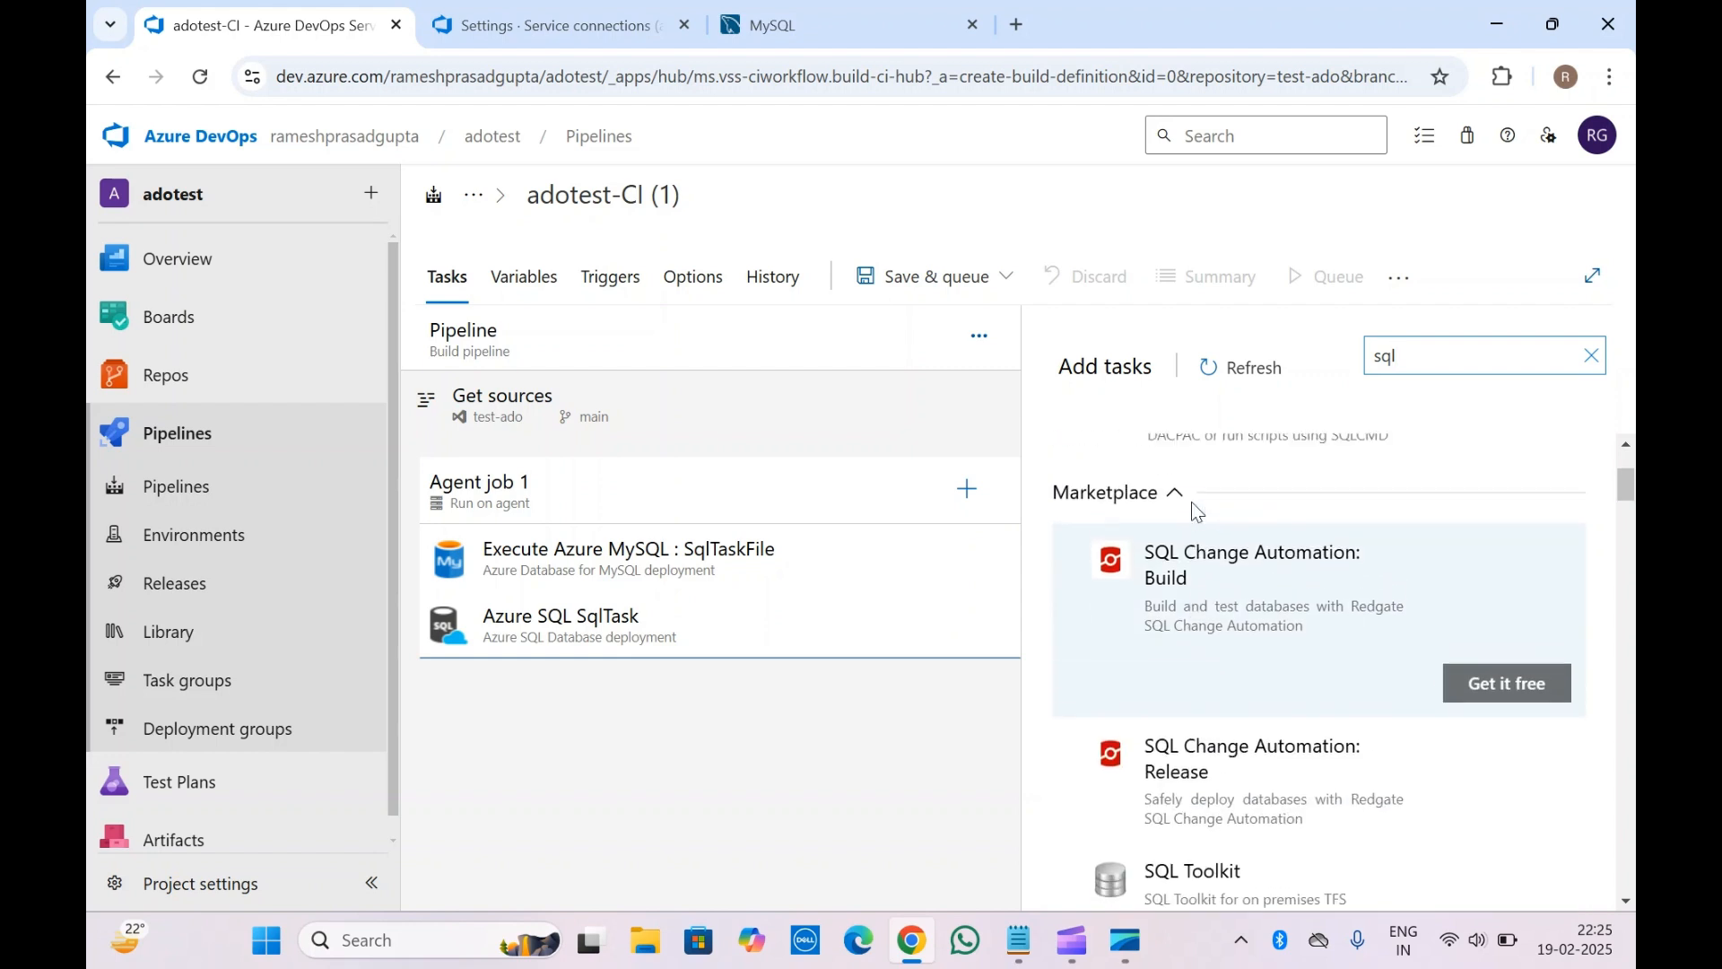
{"action": "scroll", "coordinate": [1192, 616], "scroll_direction": "down", "scroll_amount": 1}
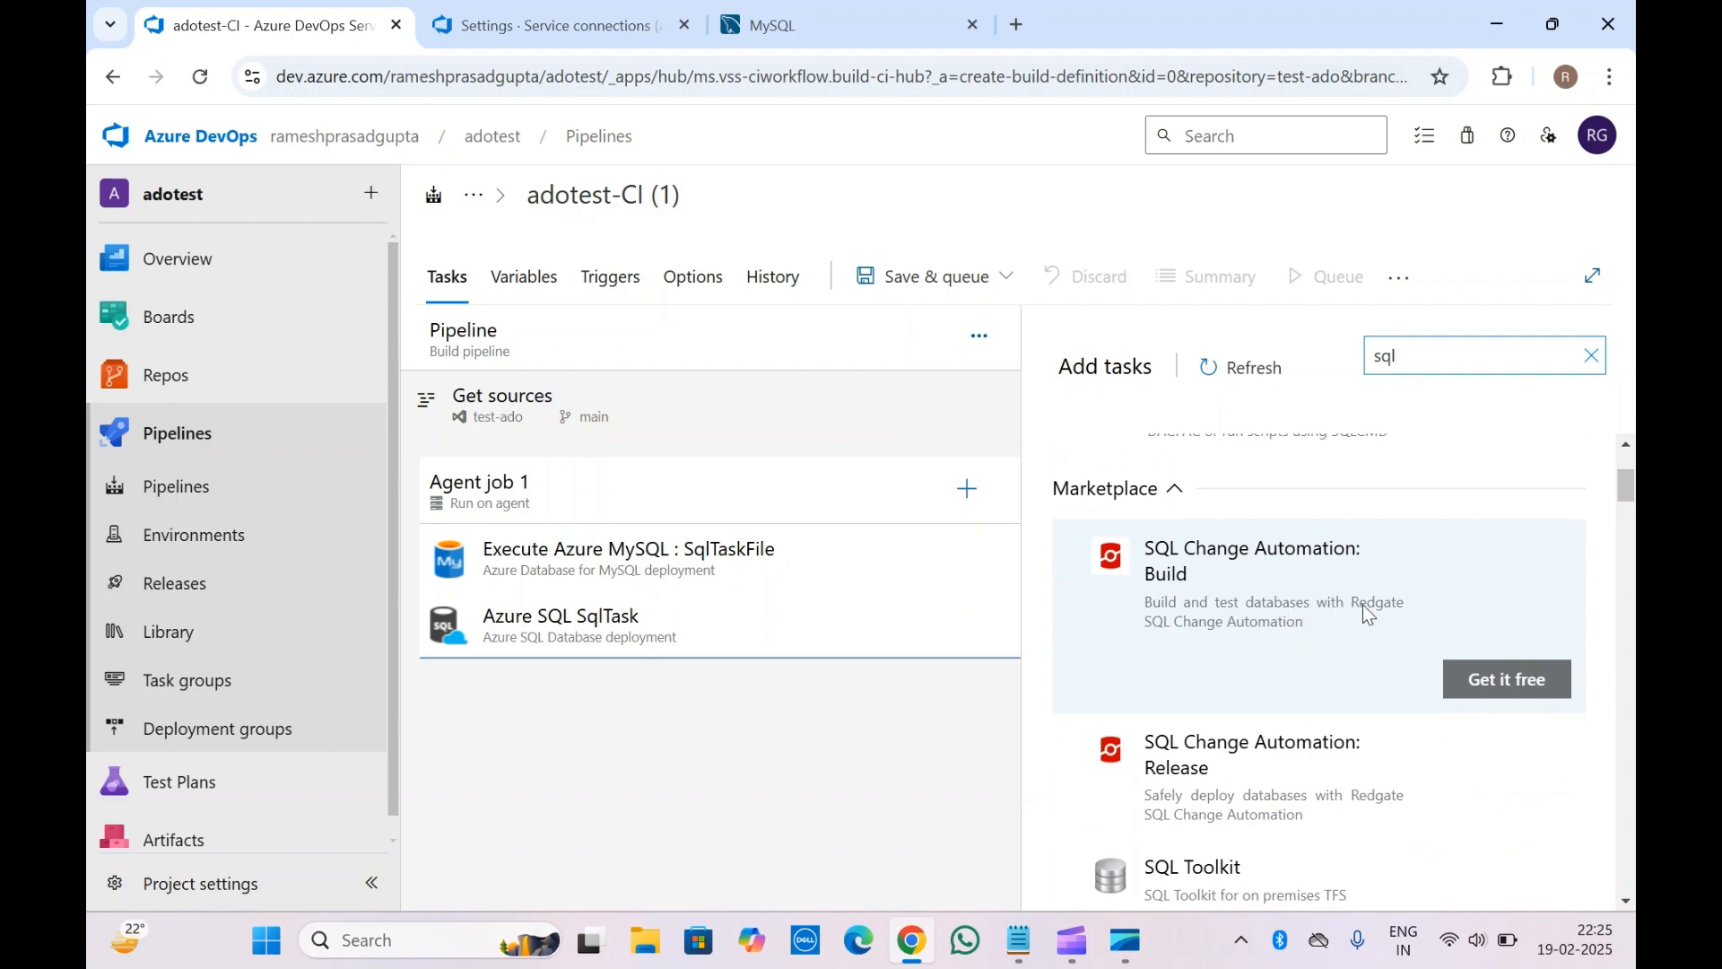
{"action": "scroll", "coordinate": [1256, 606], "scroll_direction": "down", "scroll_amount": 5}
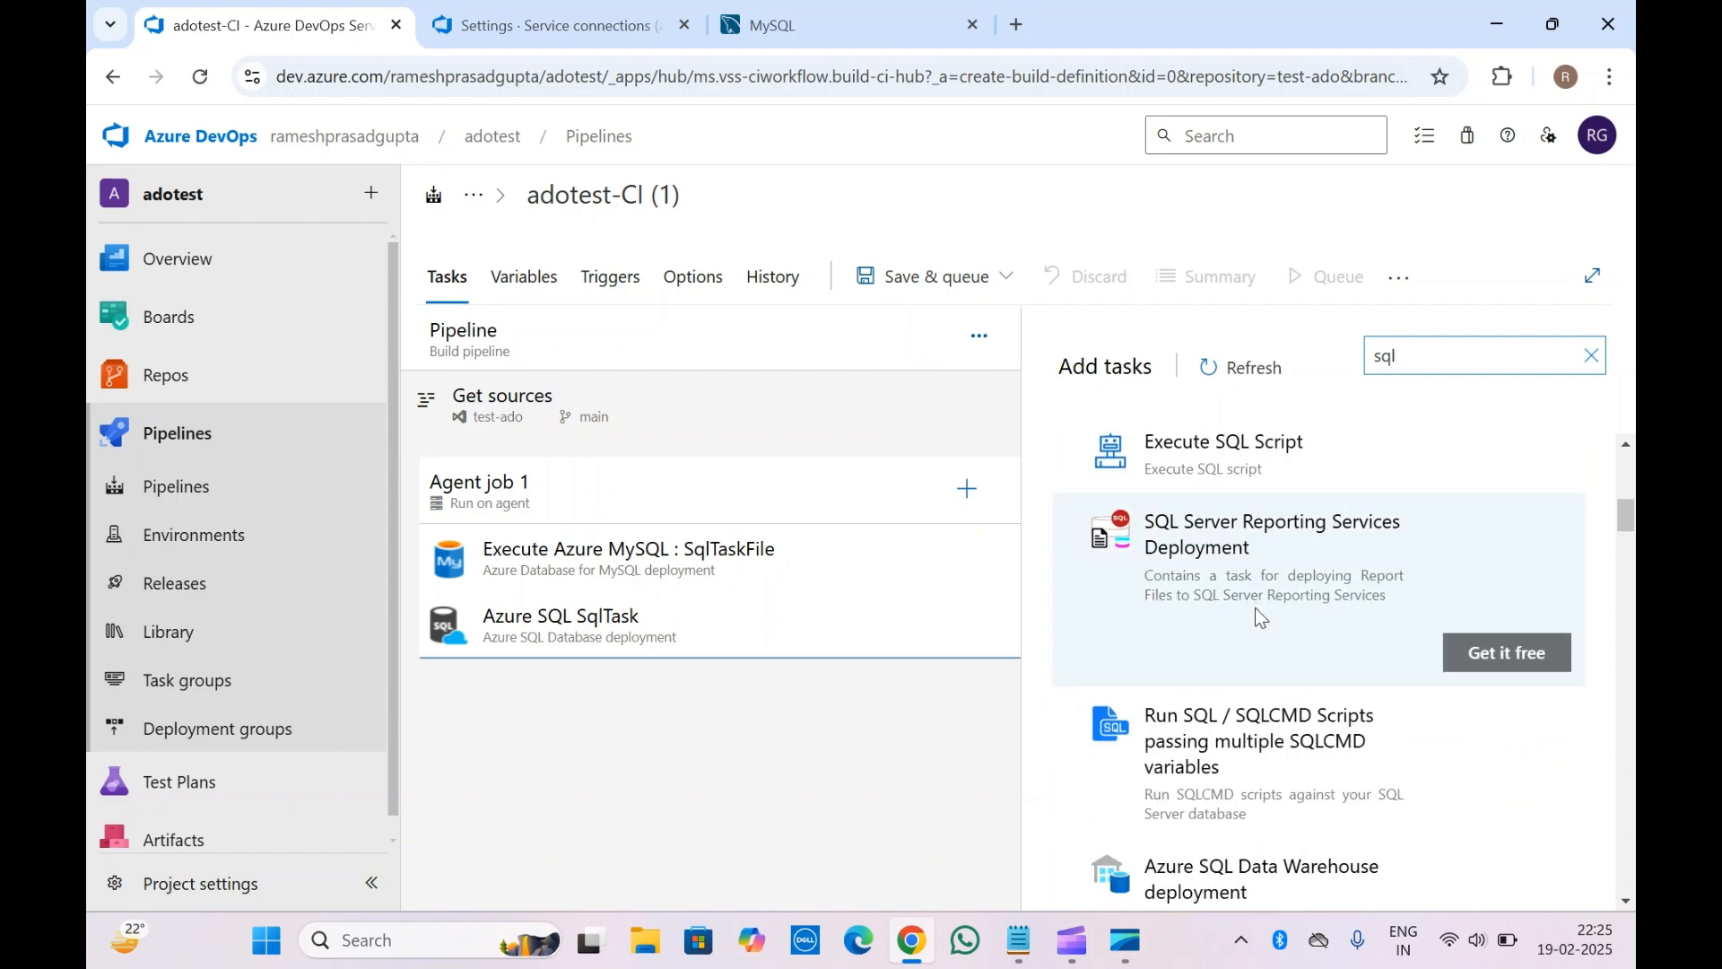
{"action": "scroll", "coordinate": [1256, 607], "scroll_direction": "down", "scroll_amount": 6}
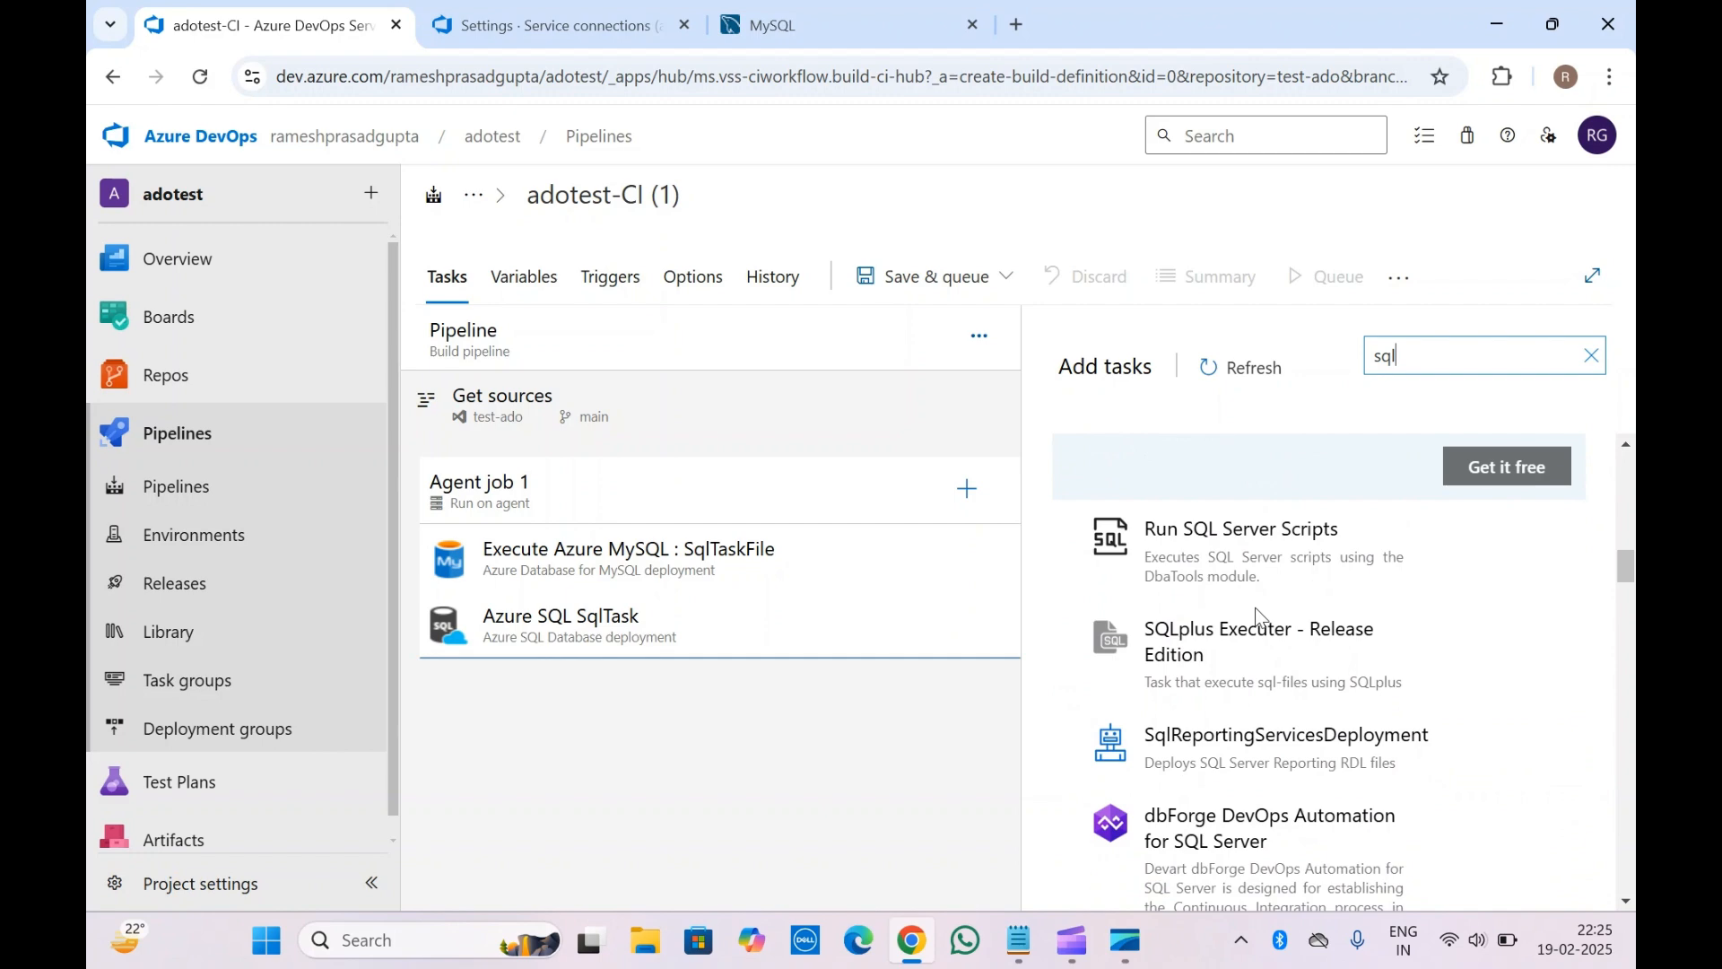
{"action": "scroll", "coordinate": [1256, 609], "scroll_direction": "up", "scroll_amount": 8}
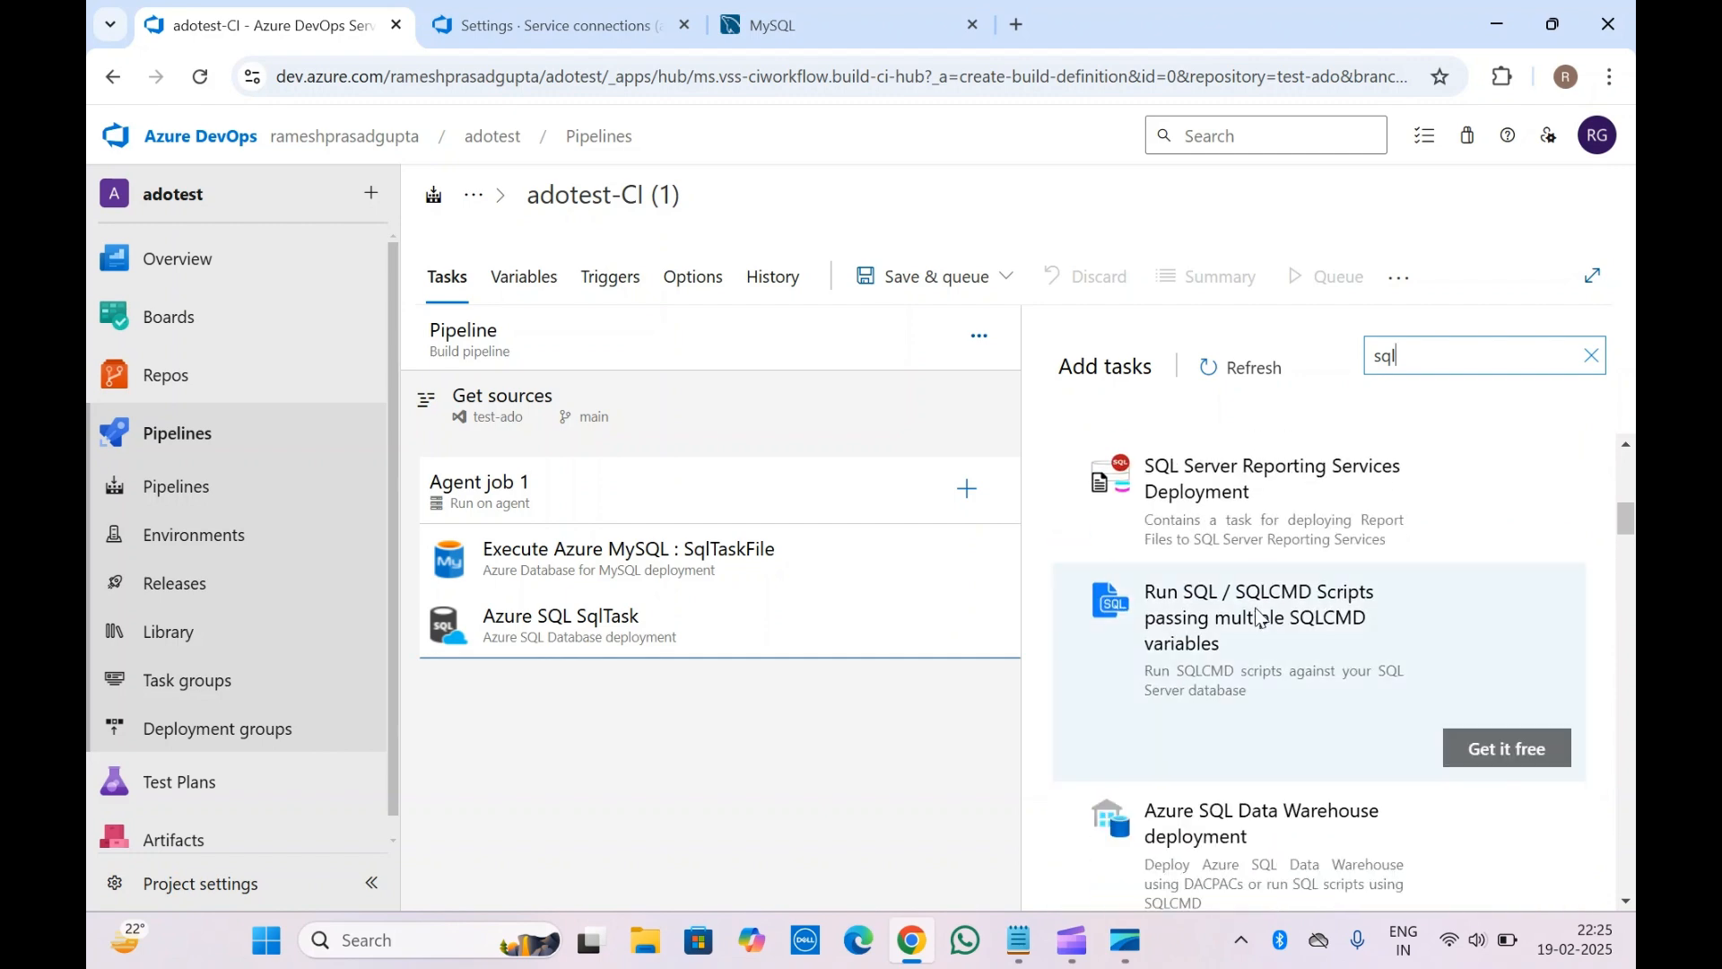
{"action": "scroll", "coordinate": [1256, 609], "scroll_direction": "down", "scroll_amount": 5}
{"action": "scroll", "coordinate": [1259, 613], "scroll_direction": "down", "scroll_amount": 4}
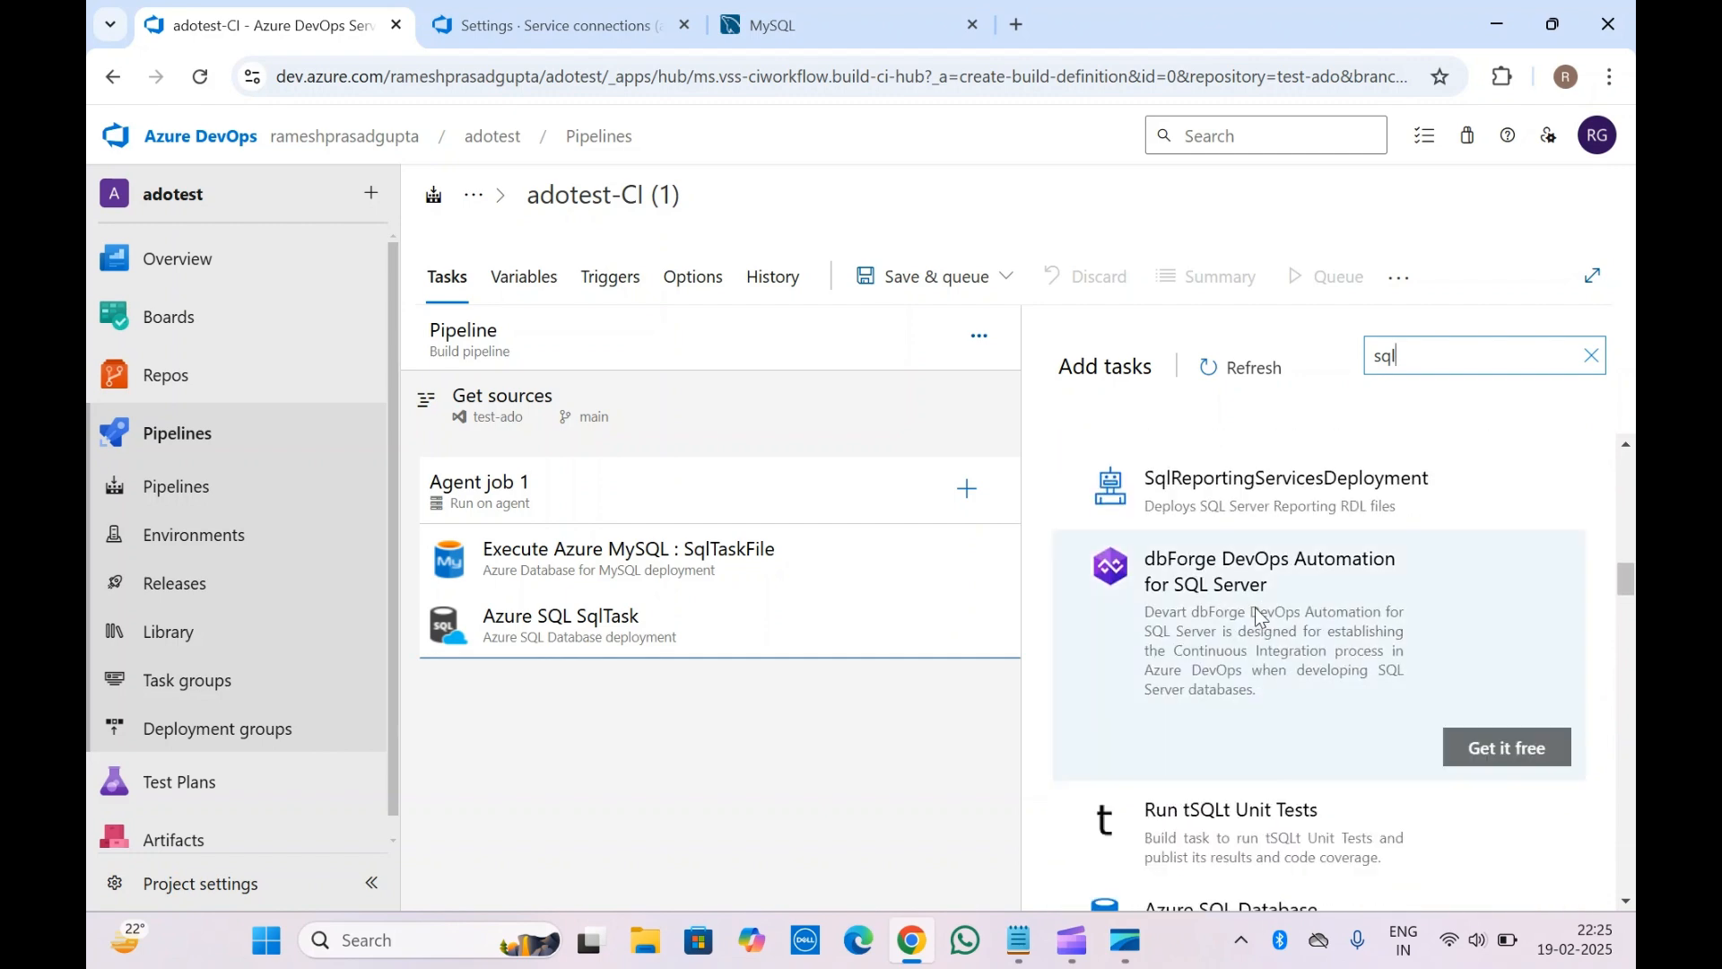
{"action": "scroll", "coordinate": [1300, 682], "scroll_direction": "down", "scroll_amount": 5}
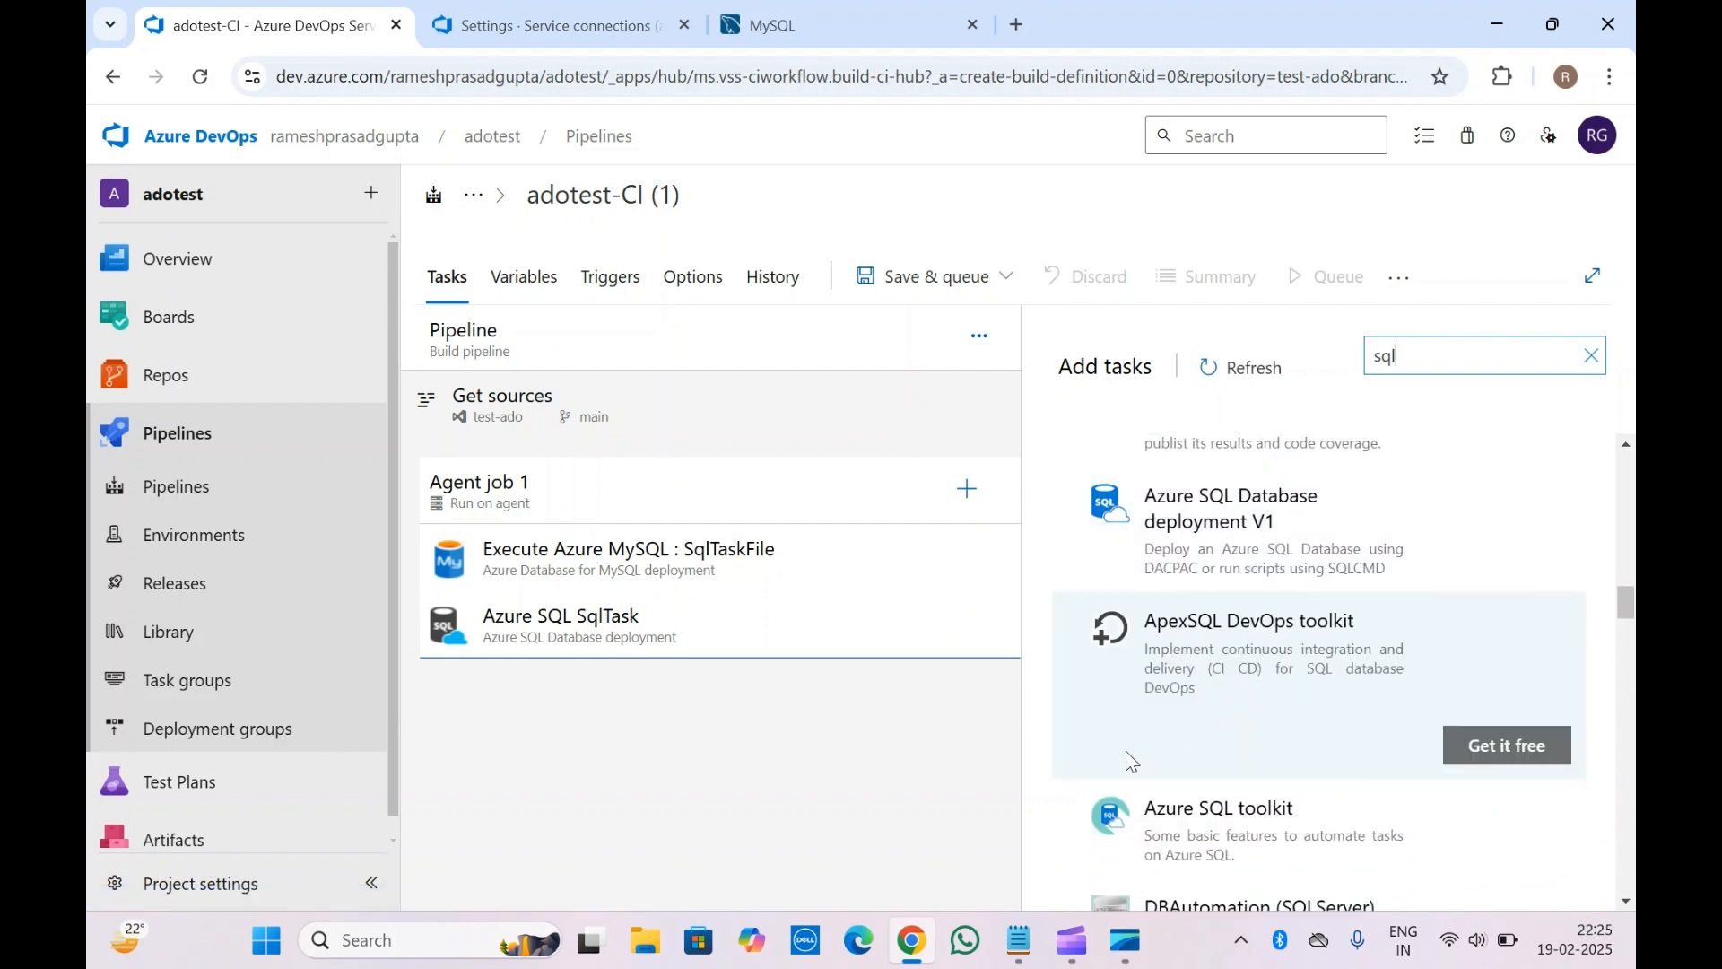
{"action": "scroll", "coordinate": [1245, 750], "scroll_direction": "down", "scroll_amount": 9}
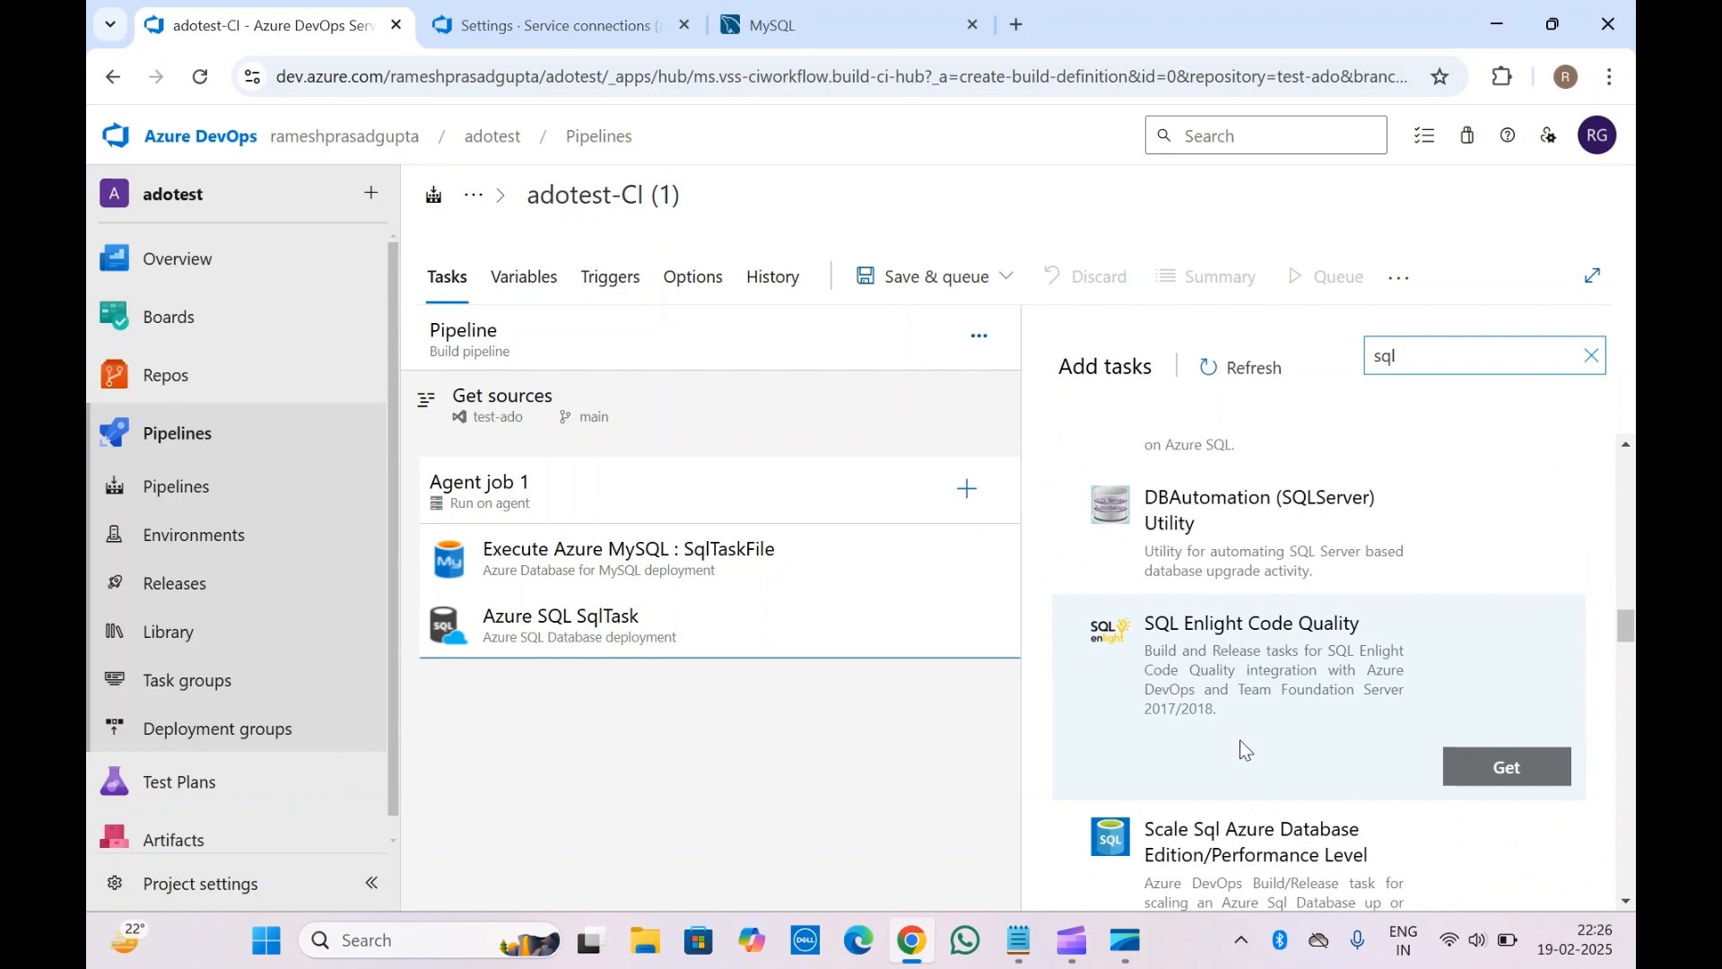
{"action": "scroll", "coordinate": [1244, 749], "scroll_direction": "down", "scroll_amount": 5}
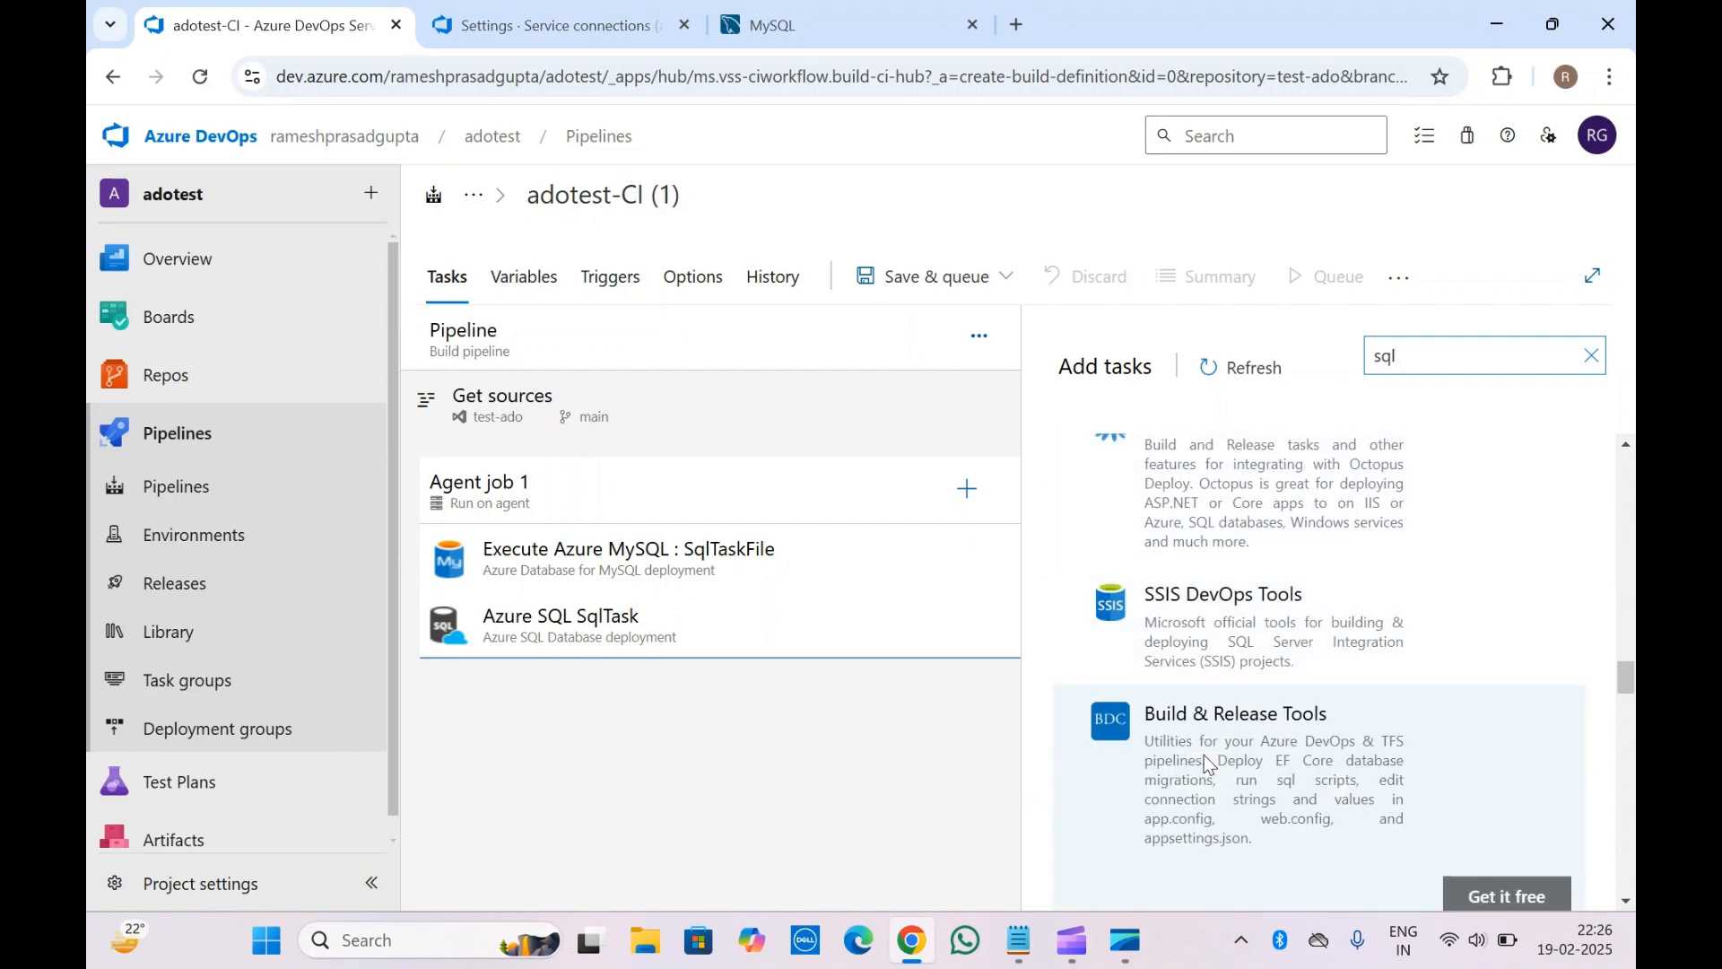
{"action": "scroll", "coordinate": [1205, 759], "scroll_direction": "down", "scroll_amount": 2}
{"action": "scroll", "coordinate": [1204, 763], "scroll_direction": "down", "scroll_amount": 1}
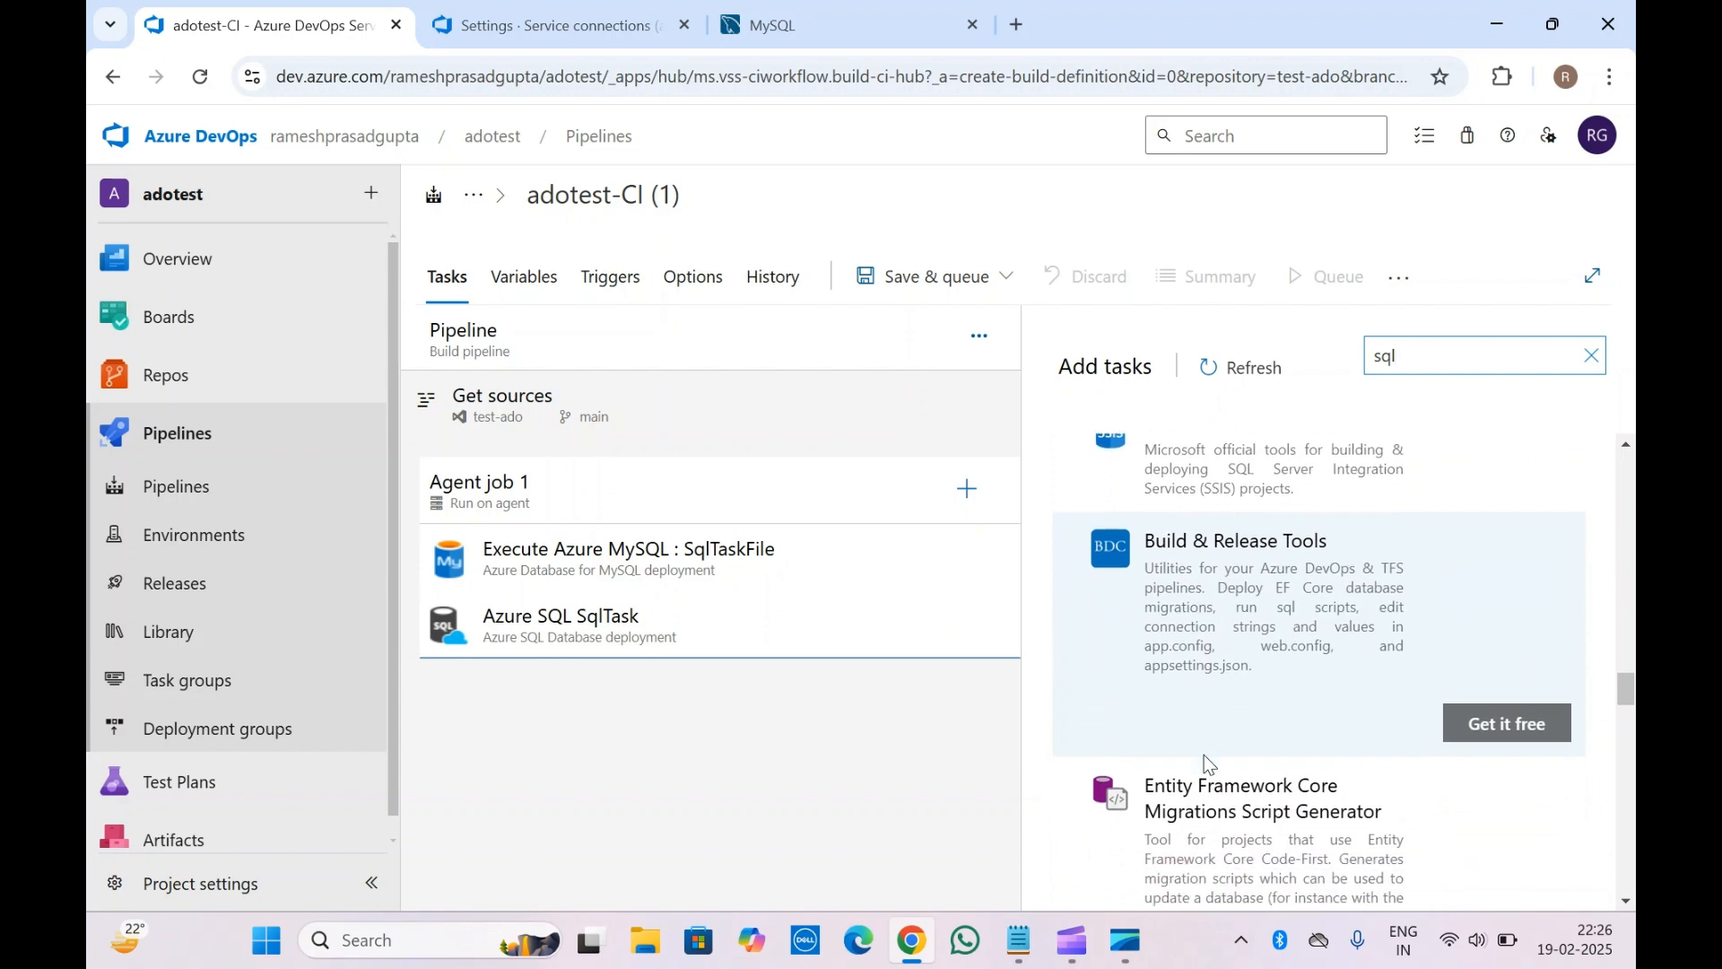
{"action": "scroll", "coordinate": [1204, 755], "scroll_direction": "down", "scroll_amount": 8}
{"action": "scroll", "coordinate": [1251, 499], "scroll_direction": "up", "scroll_amount": 1}
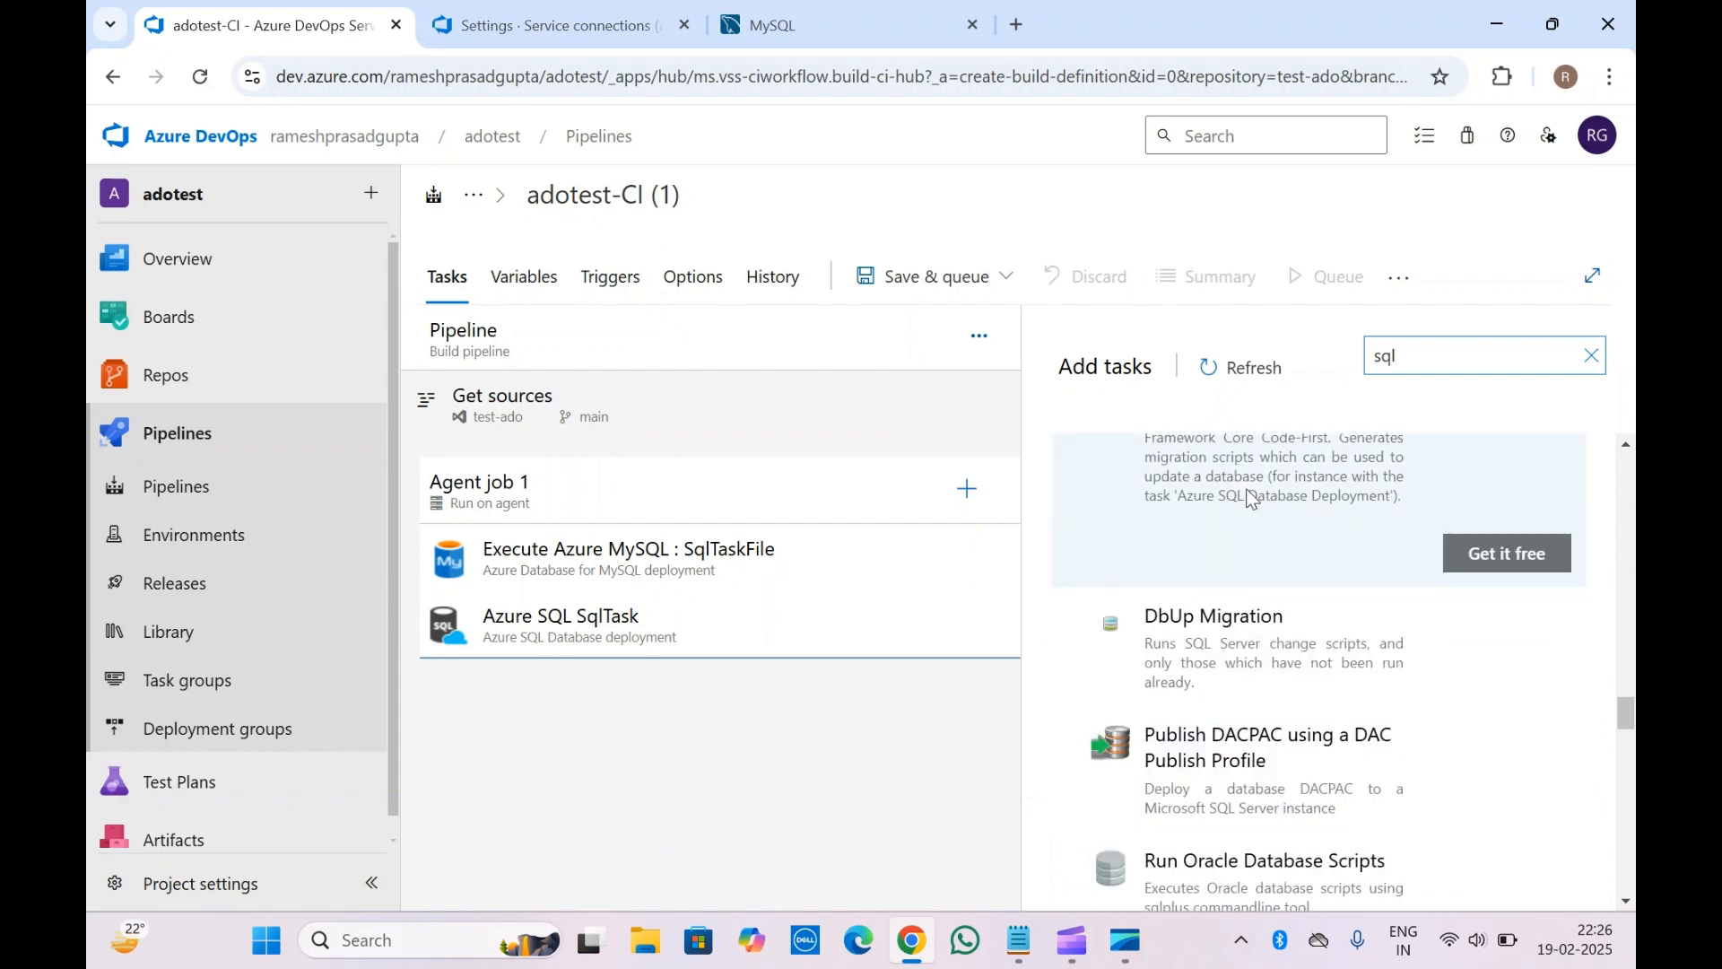
{"action": "scroll", "coordinate": [1236, 723], "scroll_direction": "down", "scroll_amount": 8}
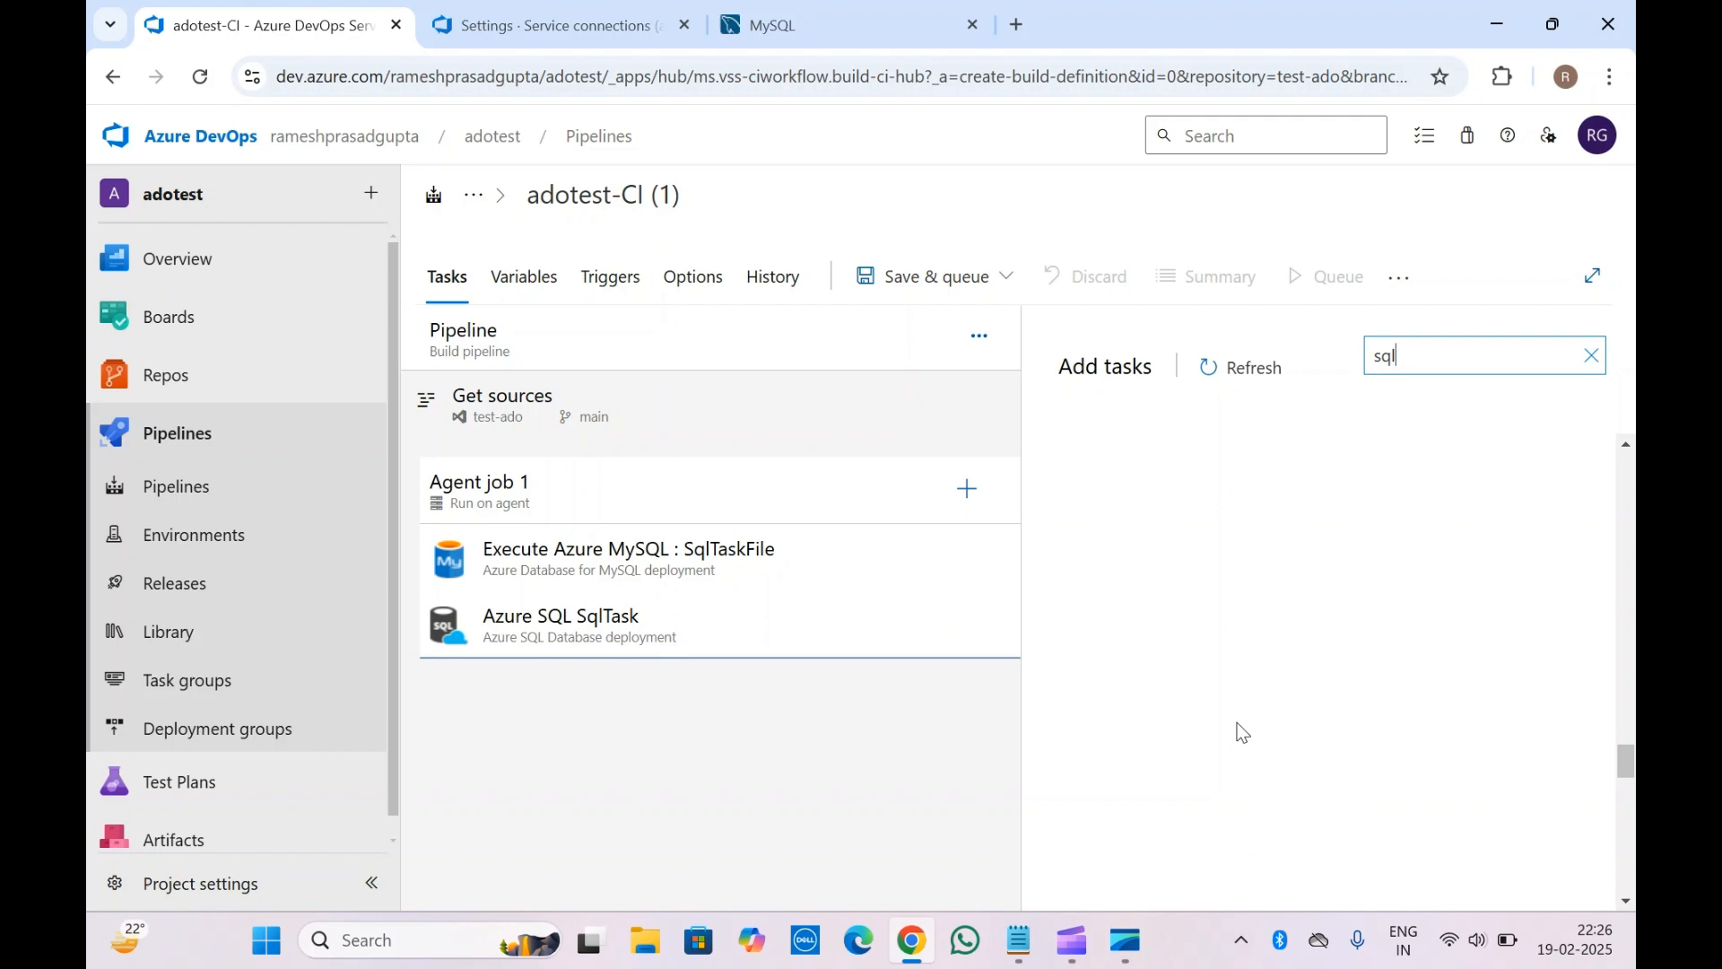
Rename the build pipeline from adotest-CI (1) to 'MySQL database', correcting the typo
{"action": "left_click", "coordinate": [754, 547]}
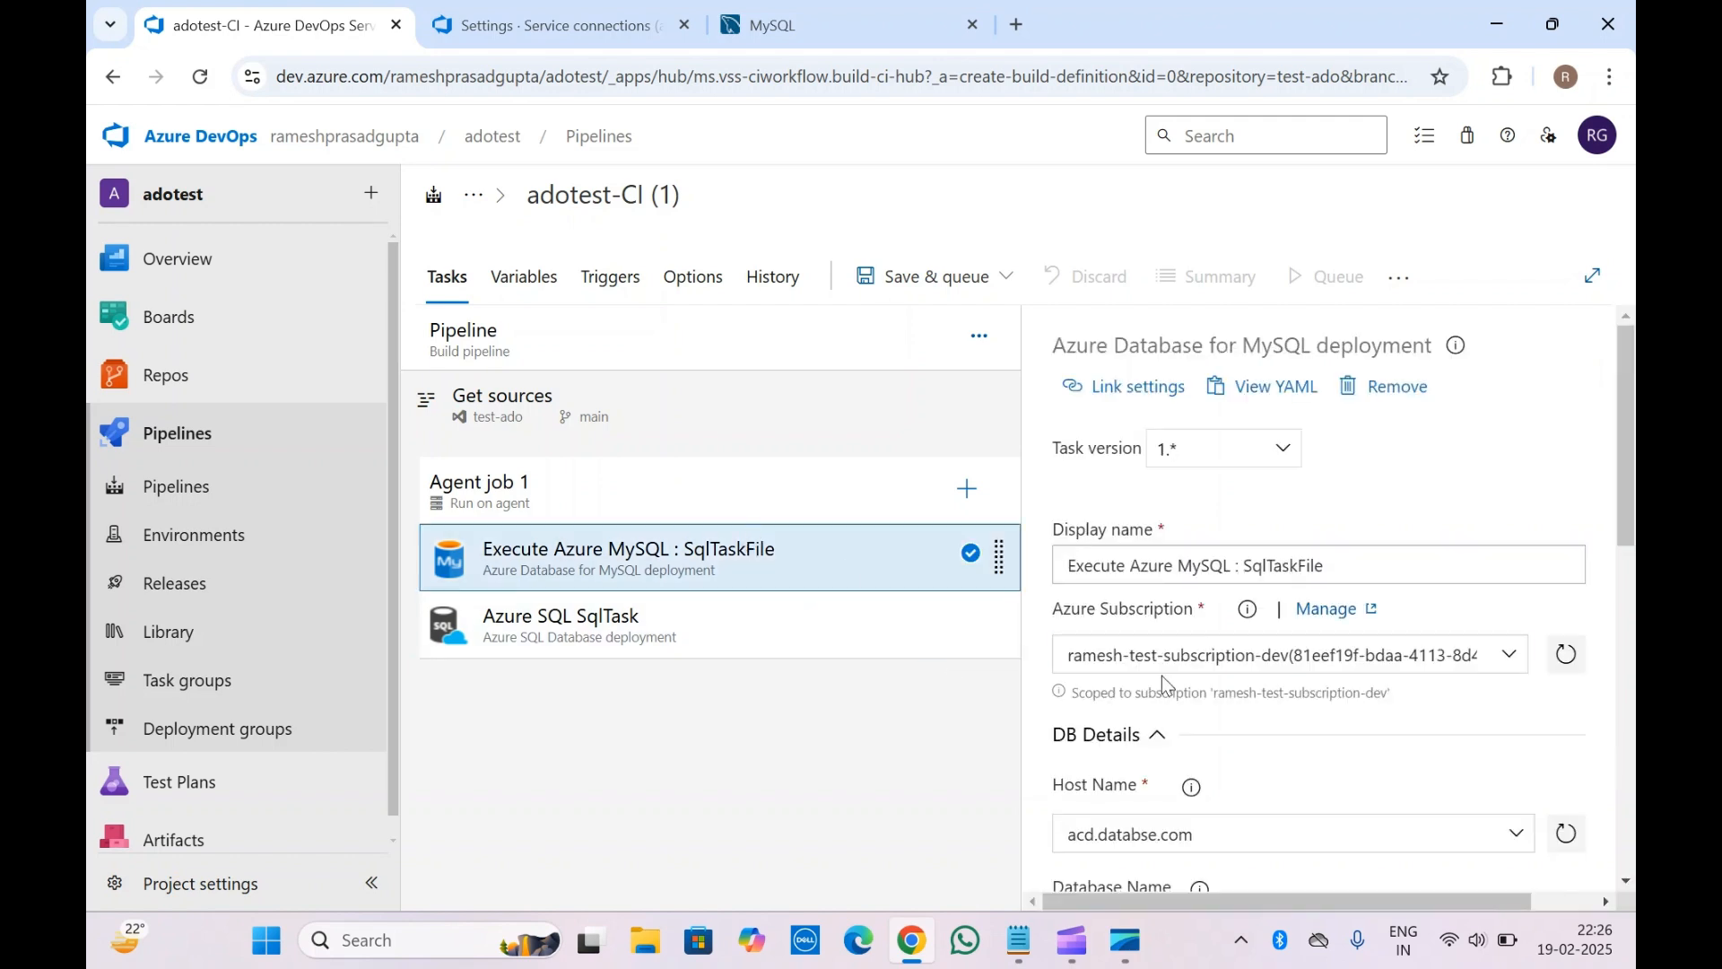
{"action": "scroll", "coordinate": [1160, 676], "scroll_direction": "down", "scroll_amount": 7}
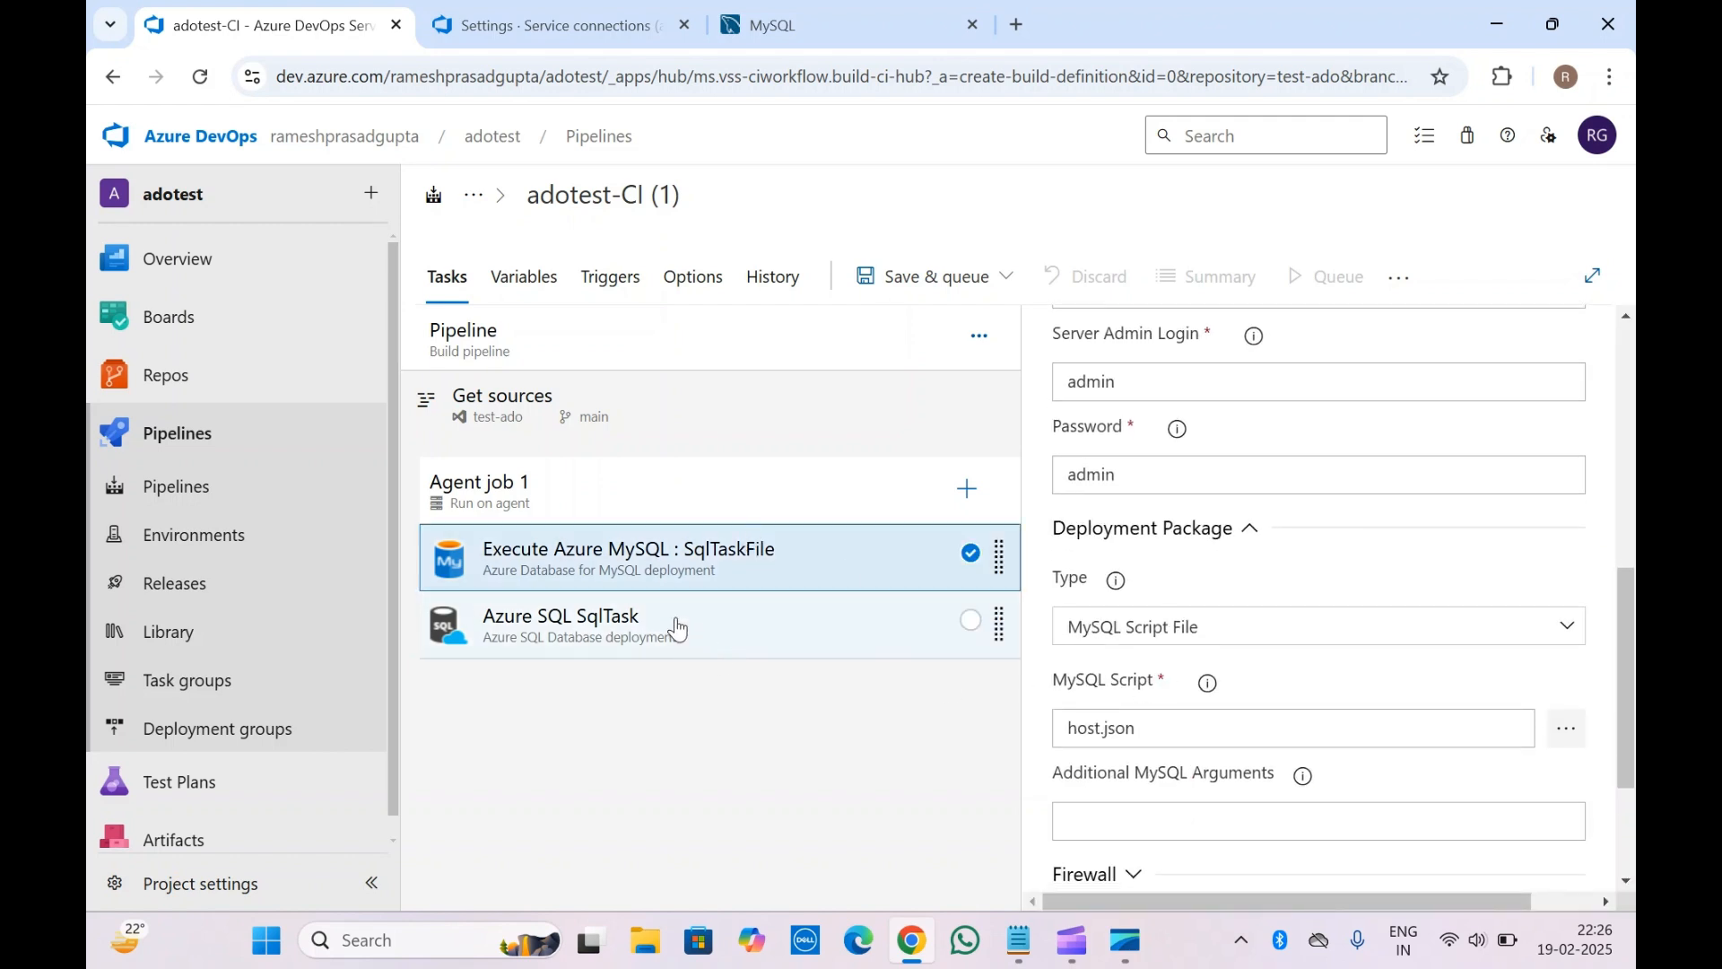
{"action": "left_click", "coordinate": [689, 199]}
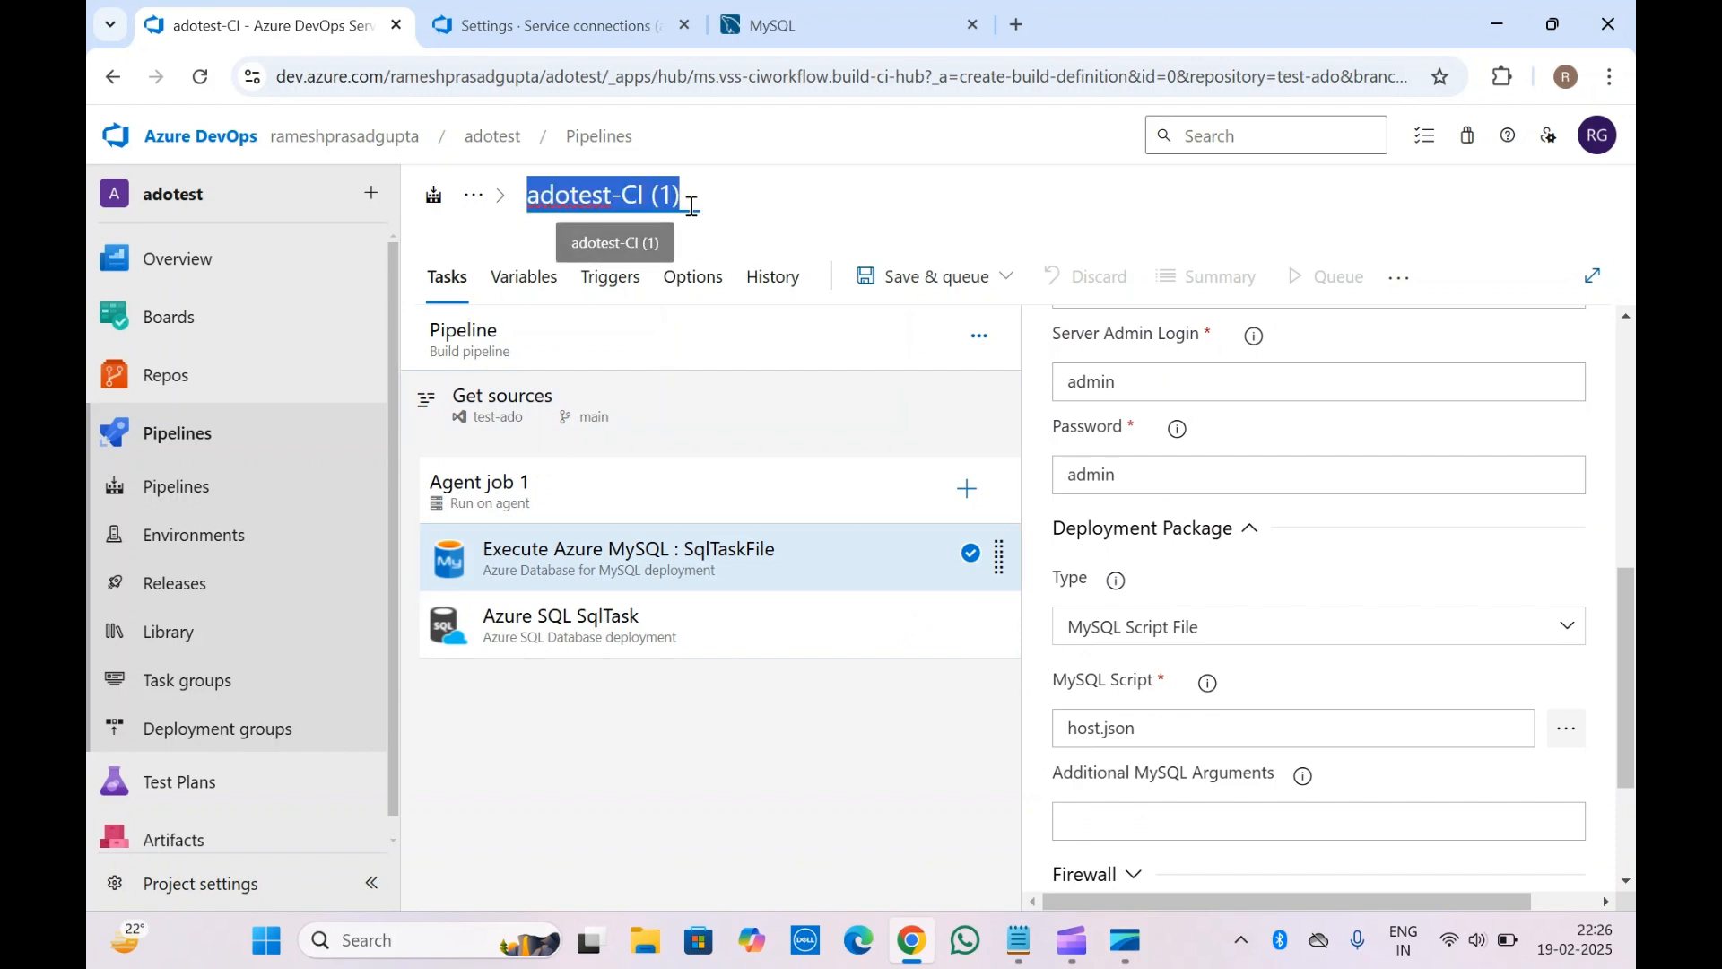
{"action": "type", "text": "M"}
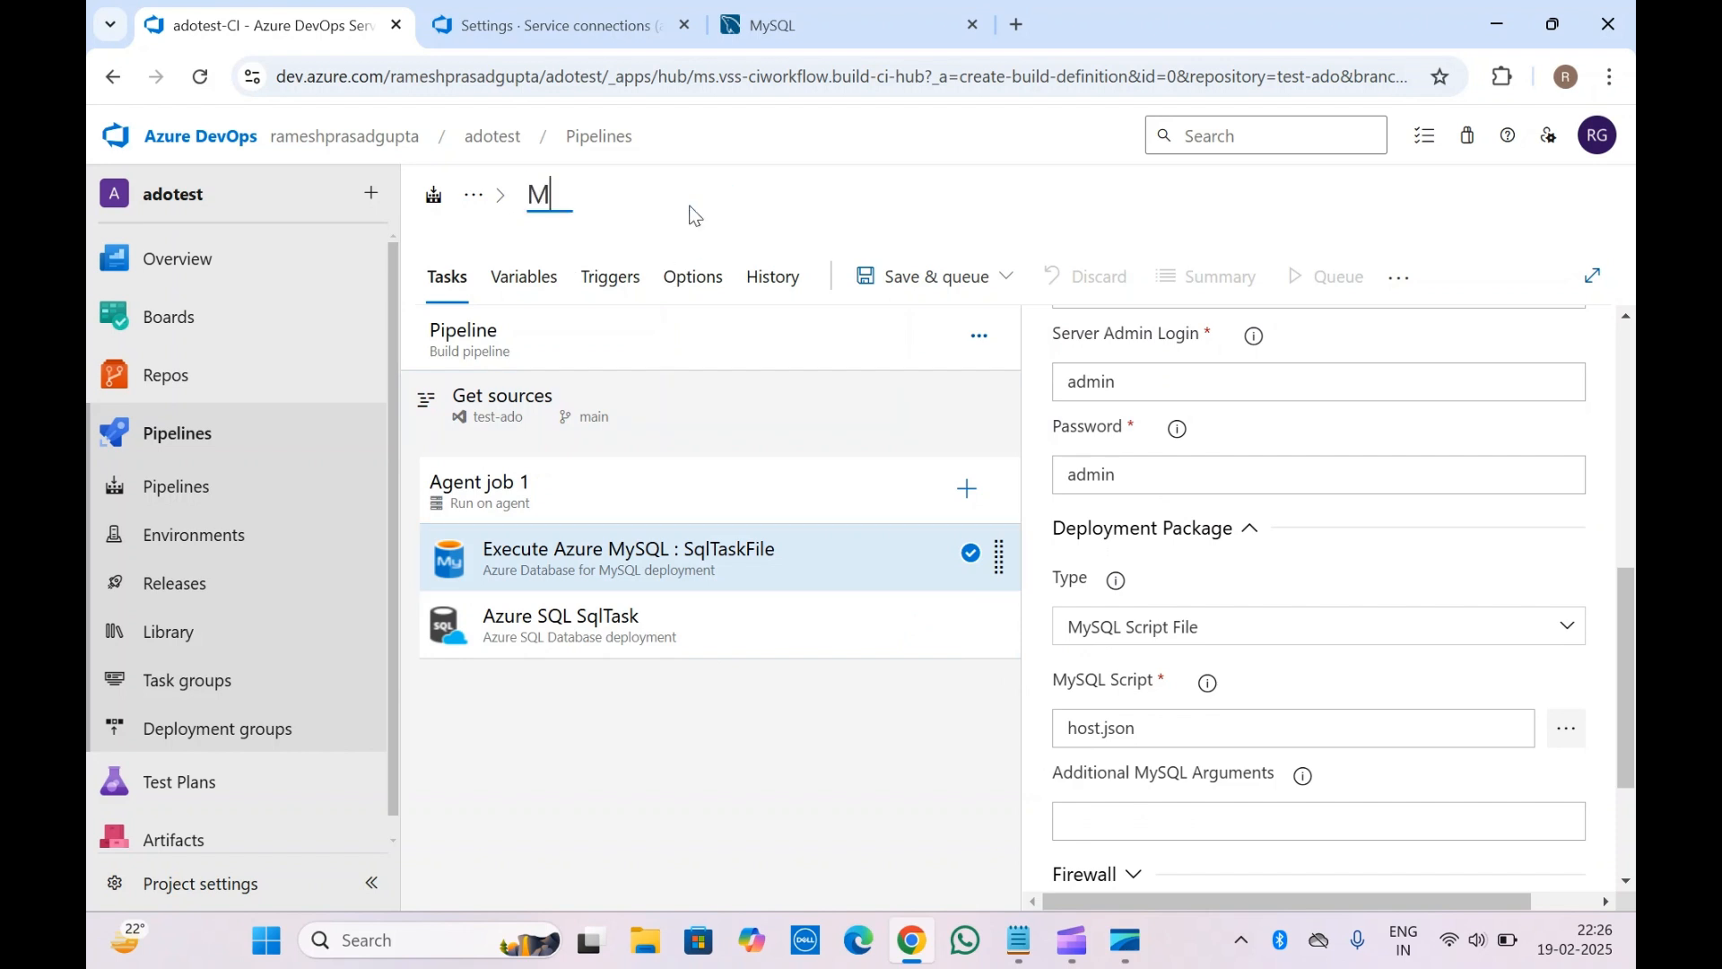
{"action": "type", "text": "ySQL databse"}
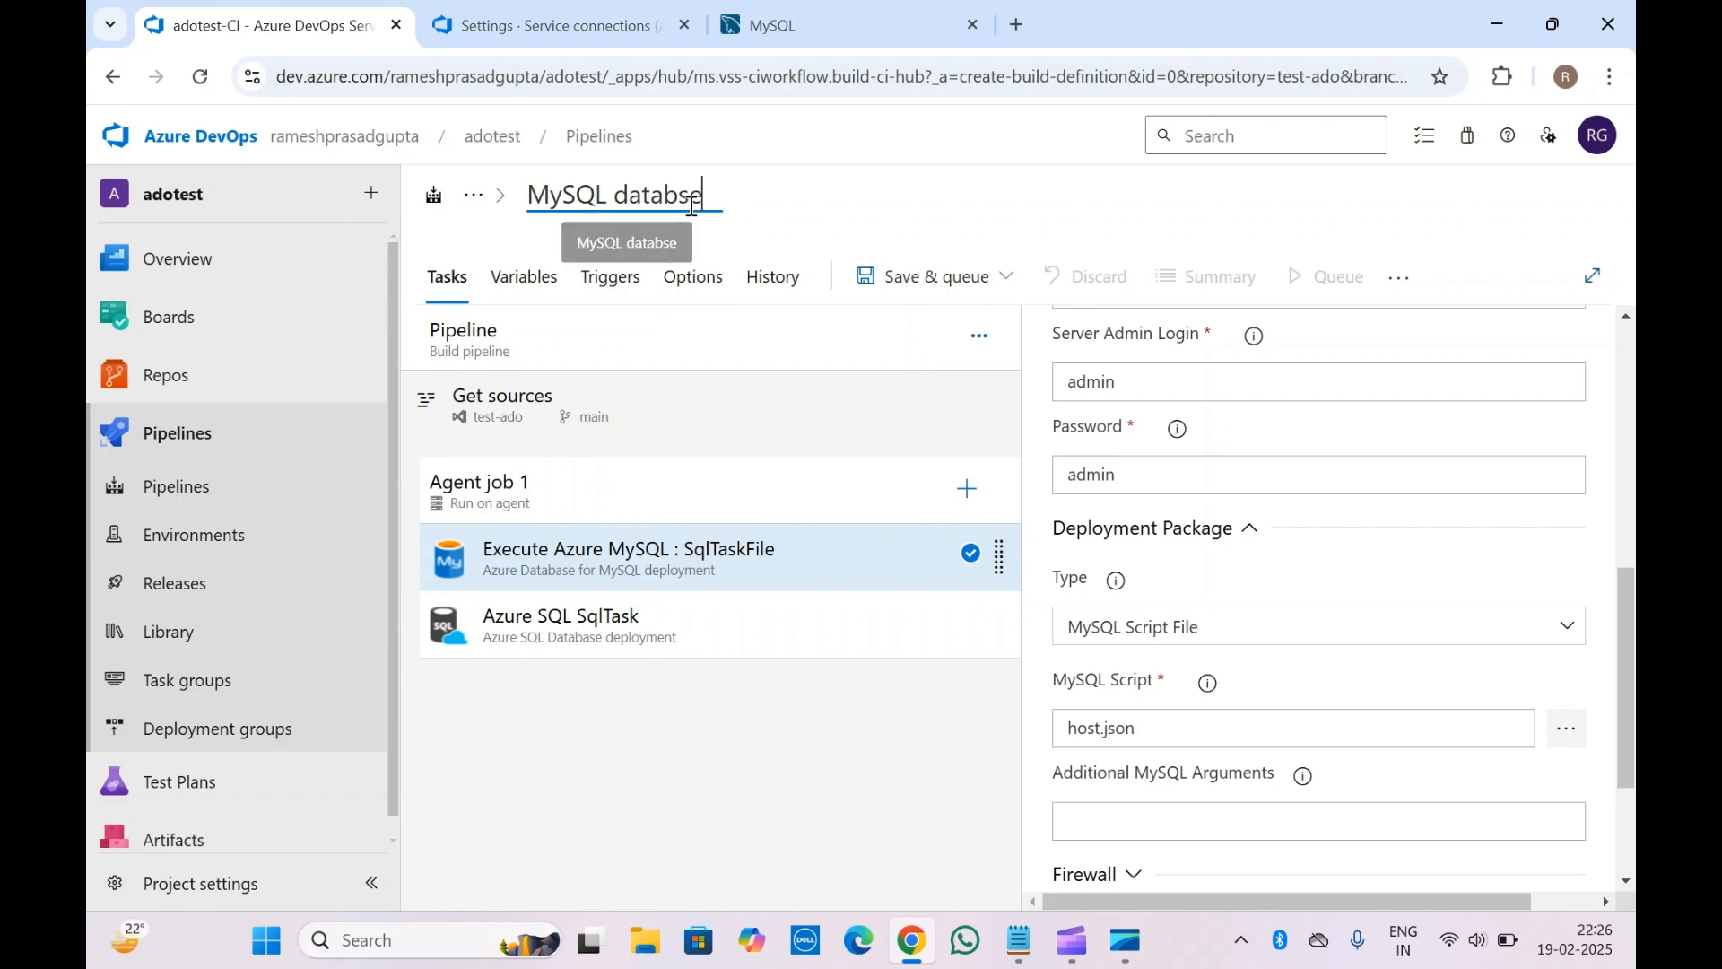
{"action": "key", "text": "BackSpace"}
{"action": "key", "text": "BackSpace"}
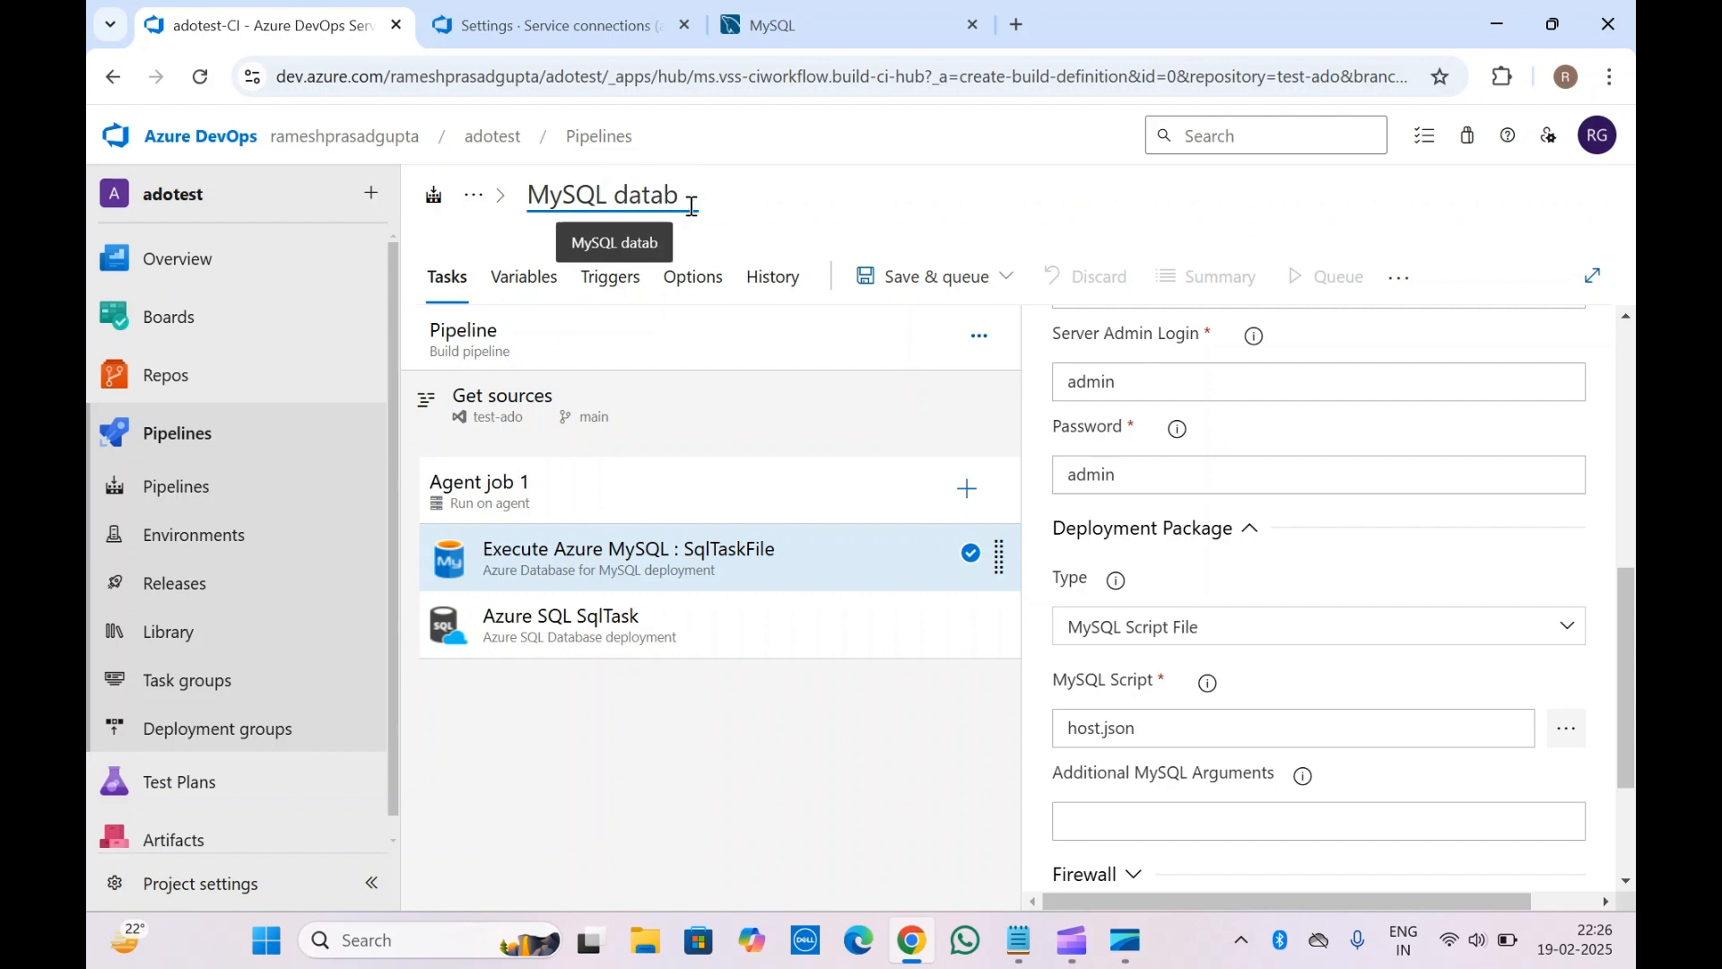
{"action": "type", "text": "ase"}
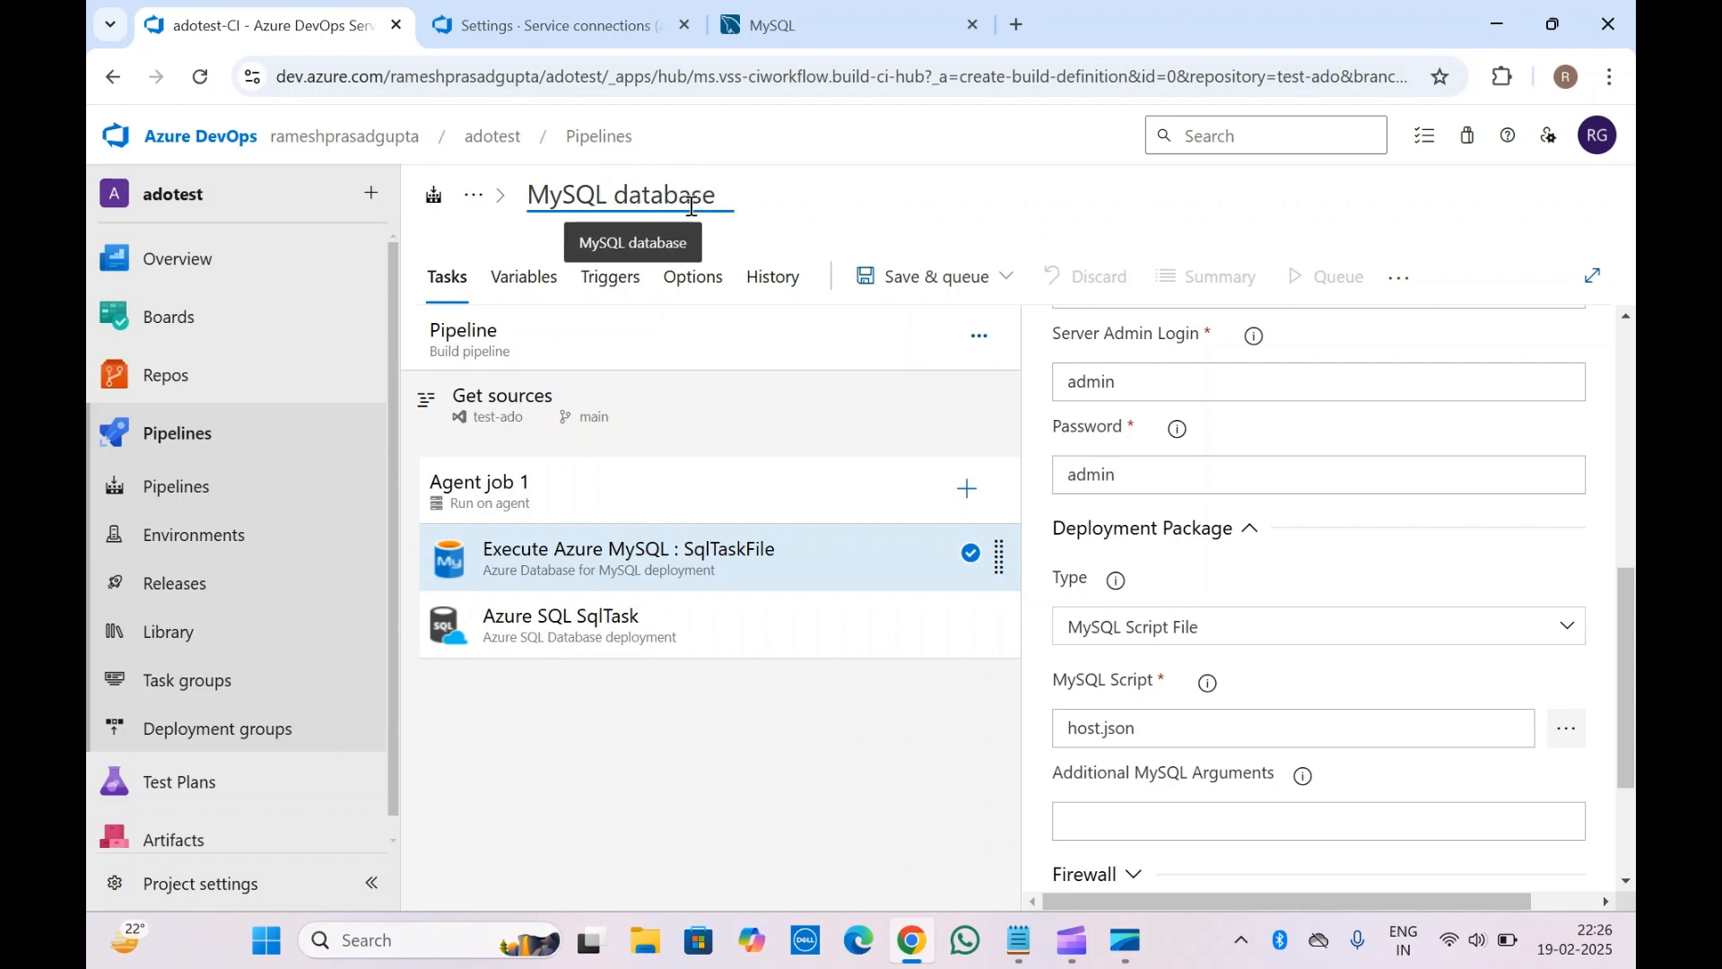
{"action": "left_click", "coordinate": [884, 157]}
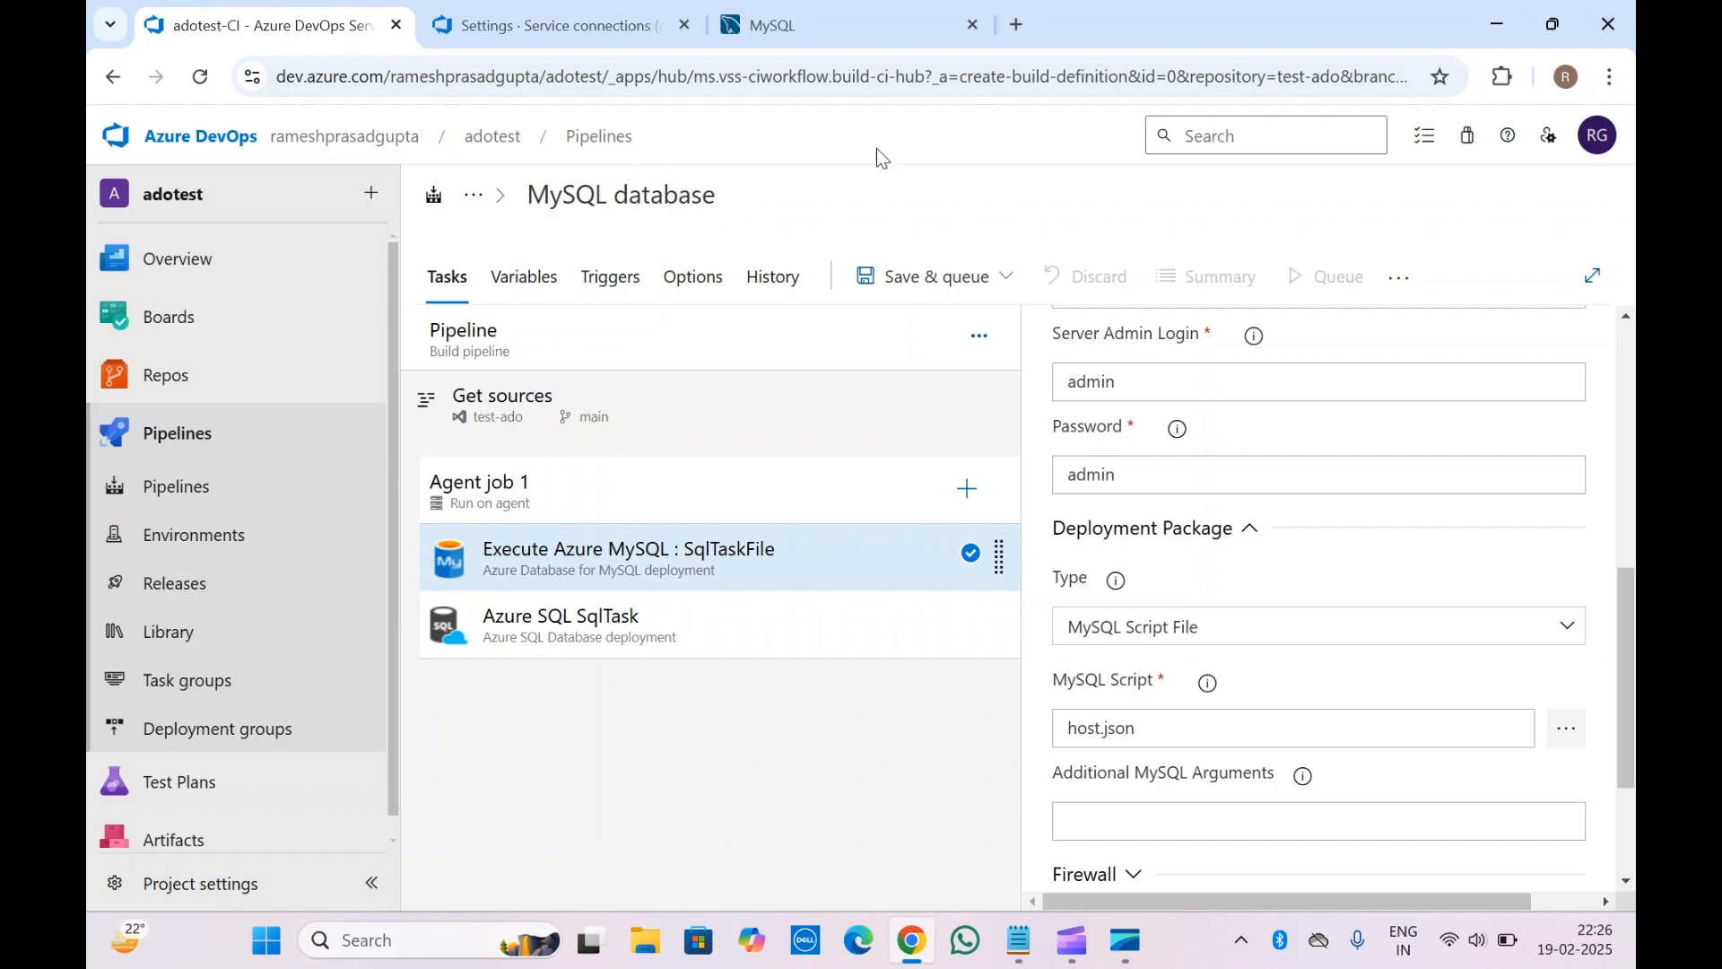
{"action": "left_click", "coordinate": [923, 275]}
Save the MySQL database pipeline and queue run #252 on Azure Pipelines
{"action": "left_click", "coordinate": [929, 326]}
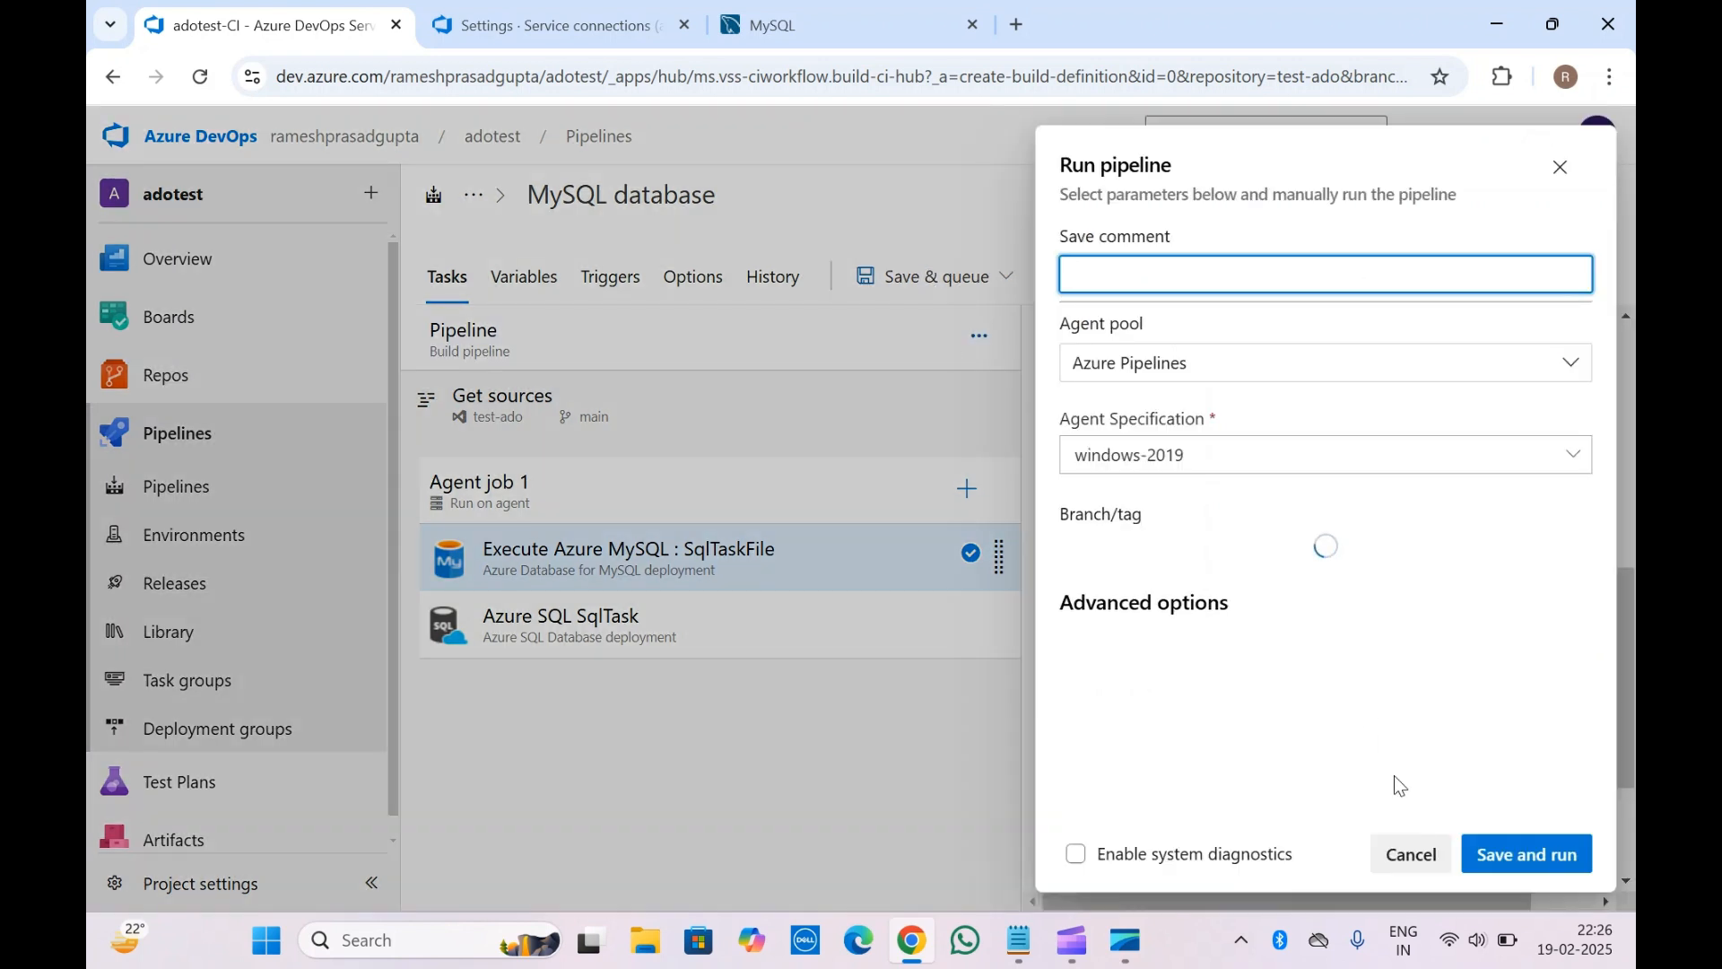
{"action": "left_click", "coordinate": [1561, 874]}
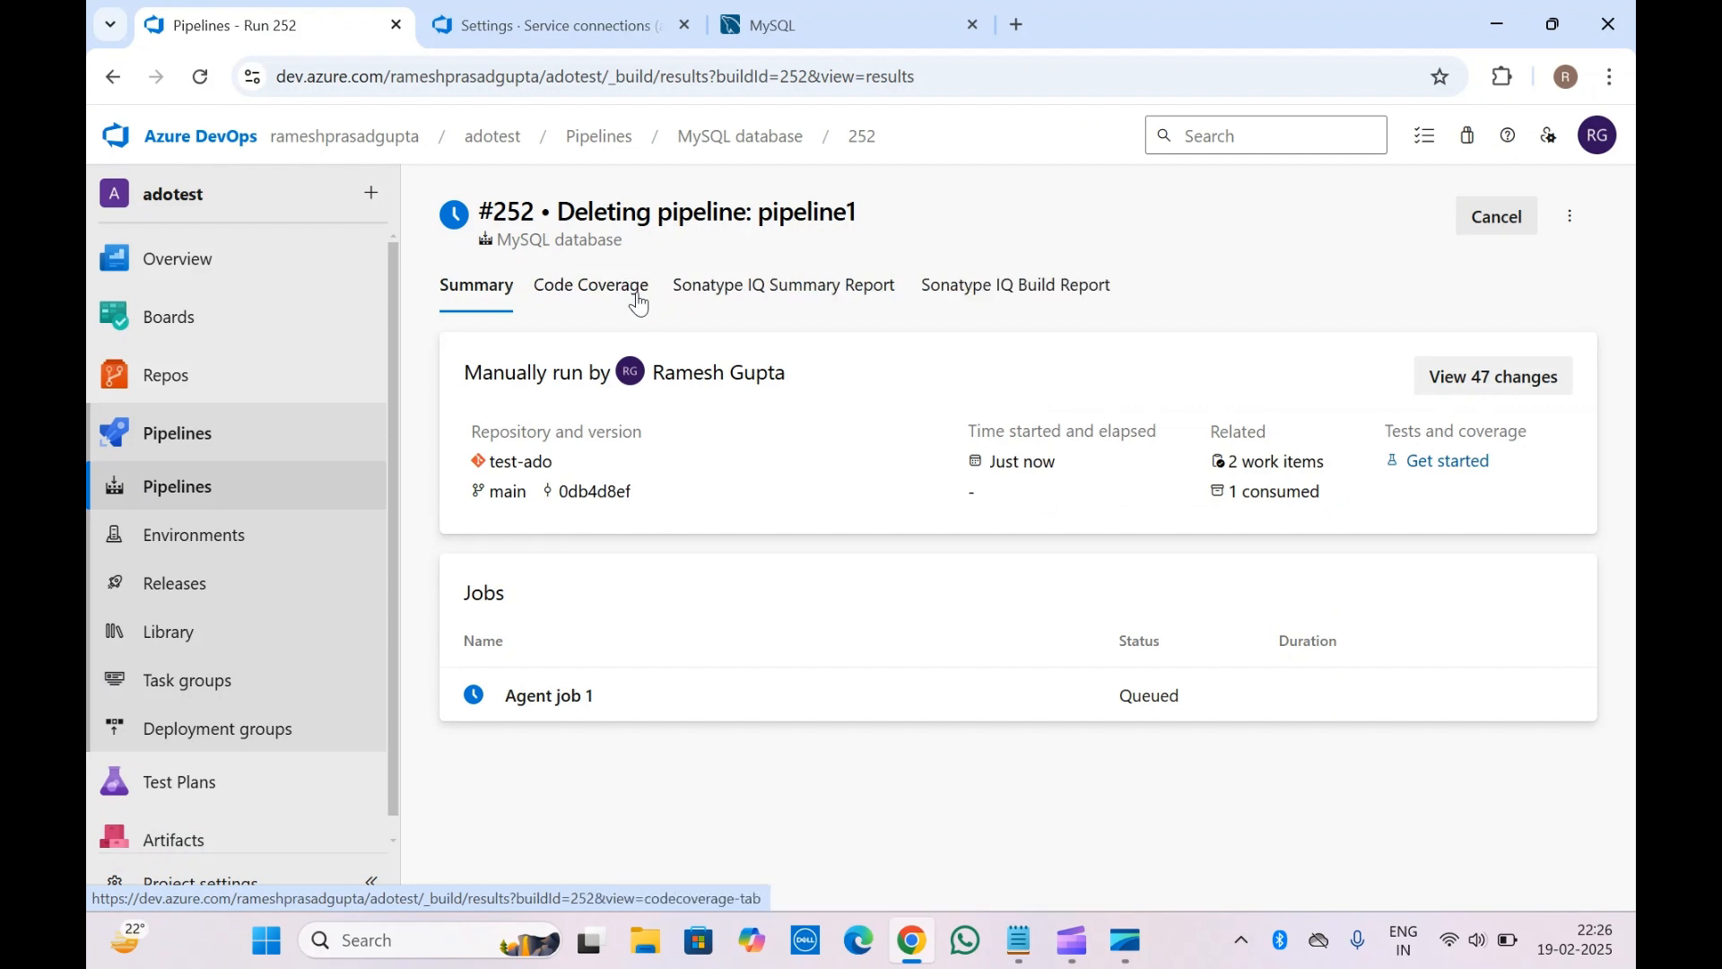
Follow Agent job 1's live logs until the Execute Azure MySQL step fails
{"action": "left_click", "coordinate": [615, 720]}
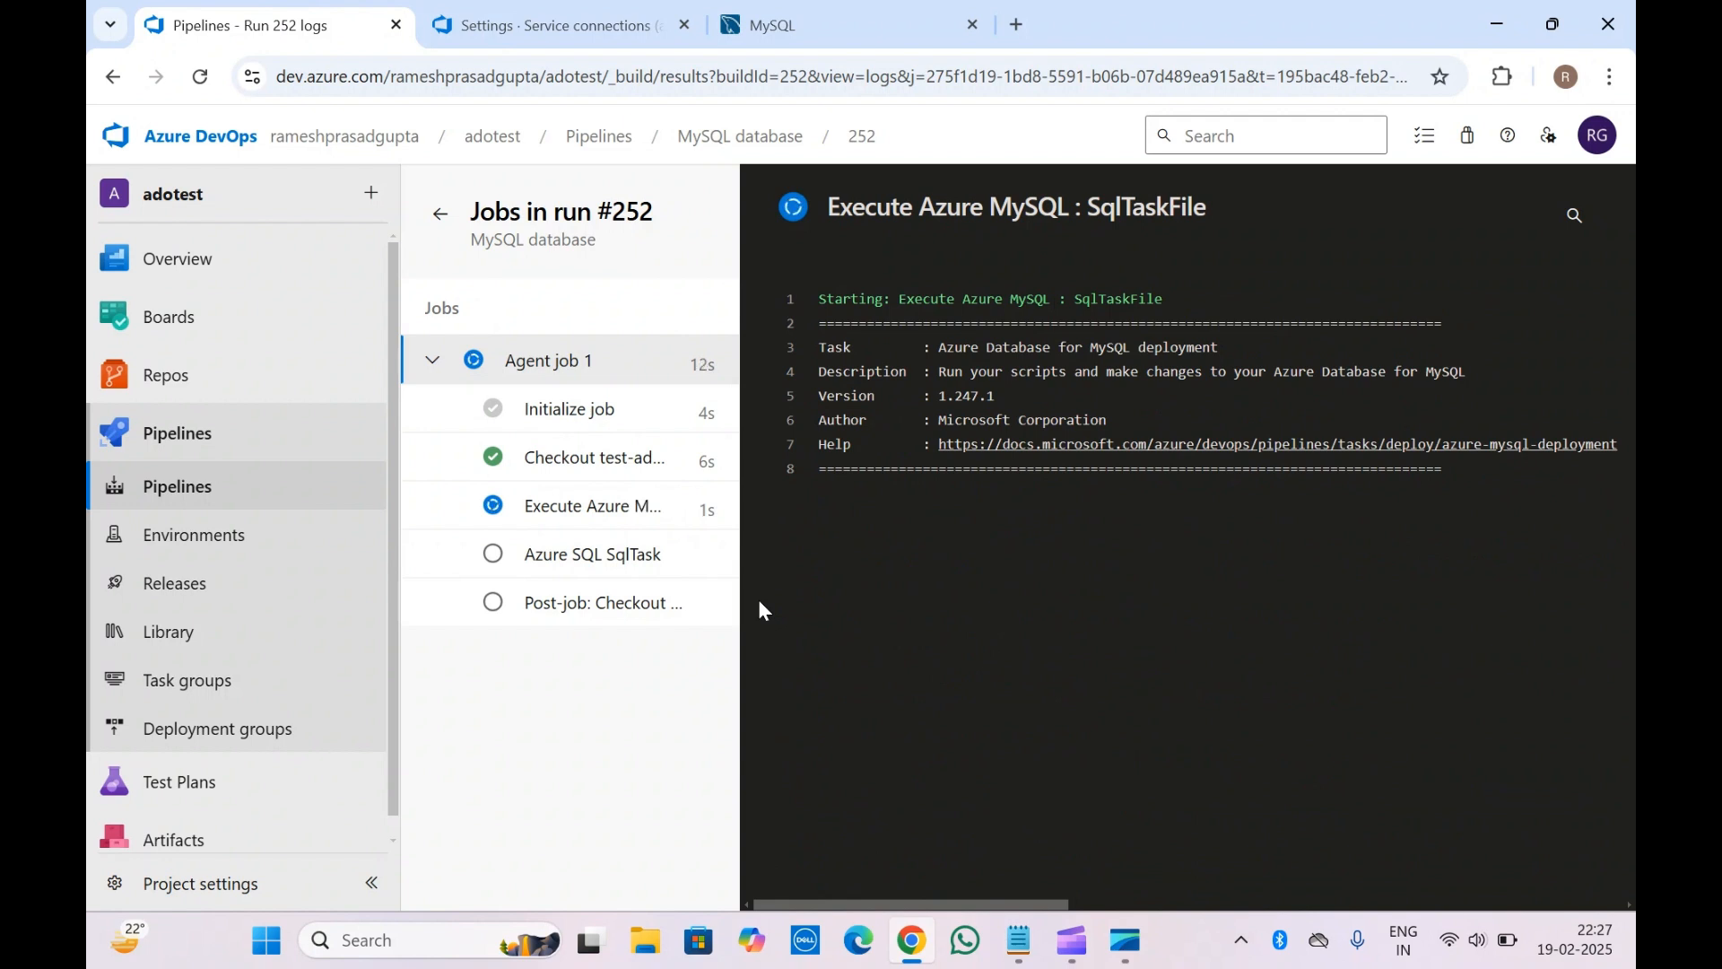
{"action": "left_click", "coordinate": [554, 512]}
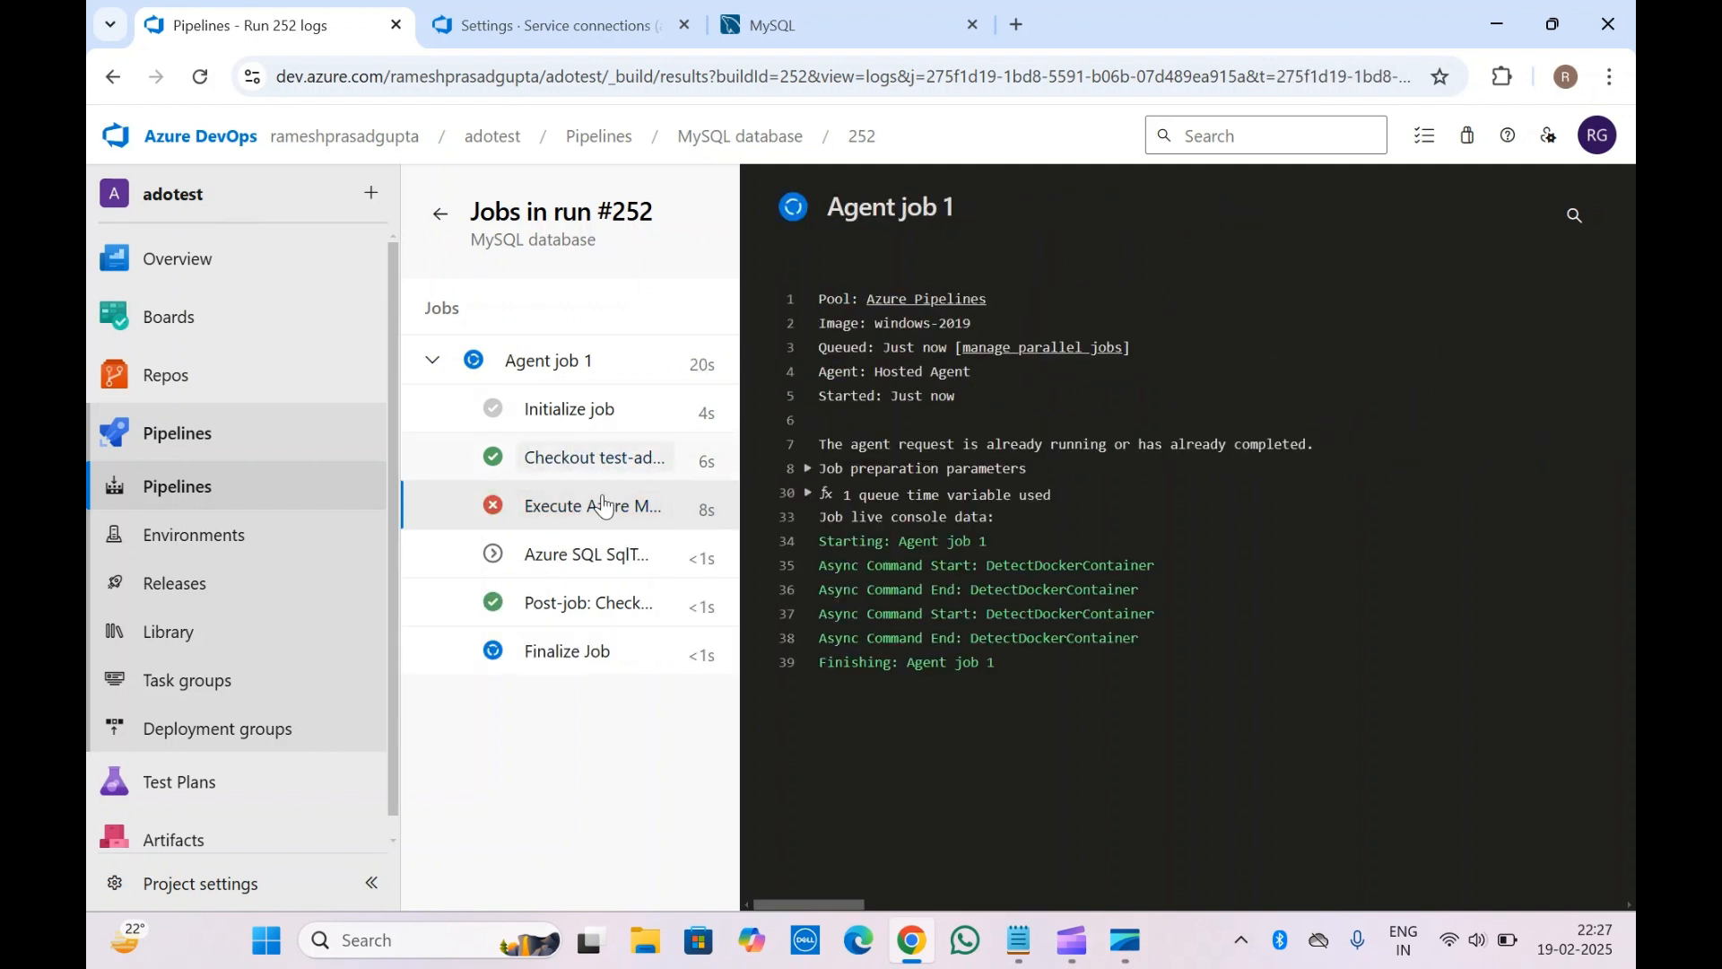
Read the Execute Azure MySQL step's red error line about expired client secret keys
{"action": "left_click", "coordinate": [572, 537]}
{"action": "left_click", "coordinate": [579, 509]}
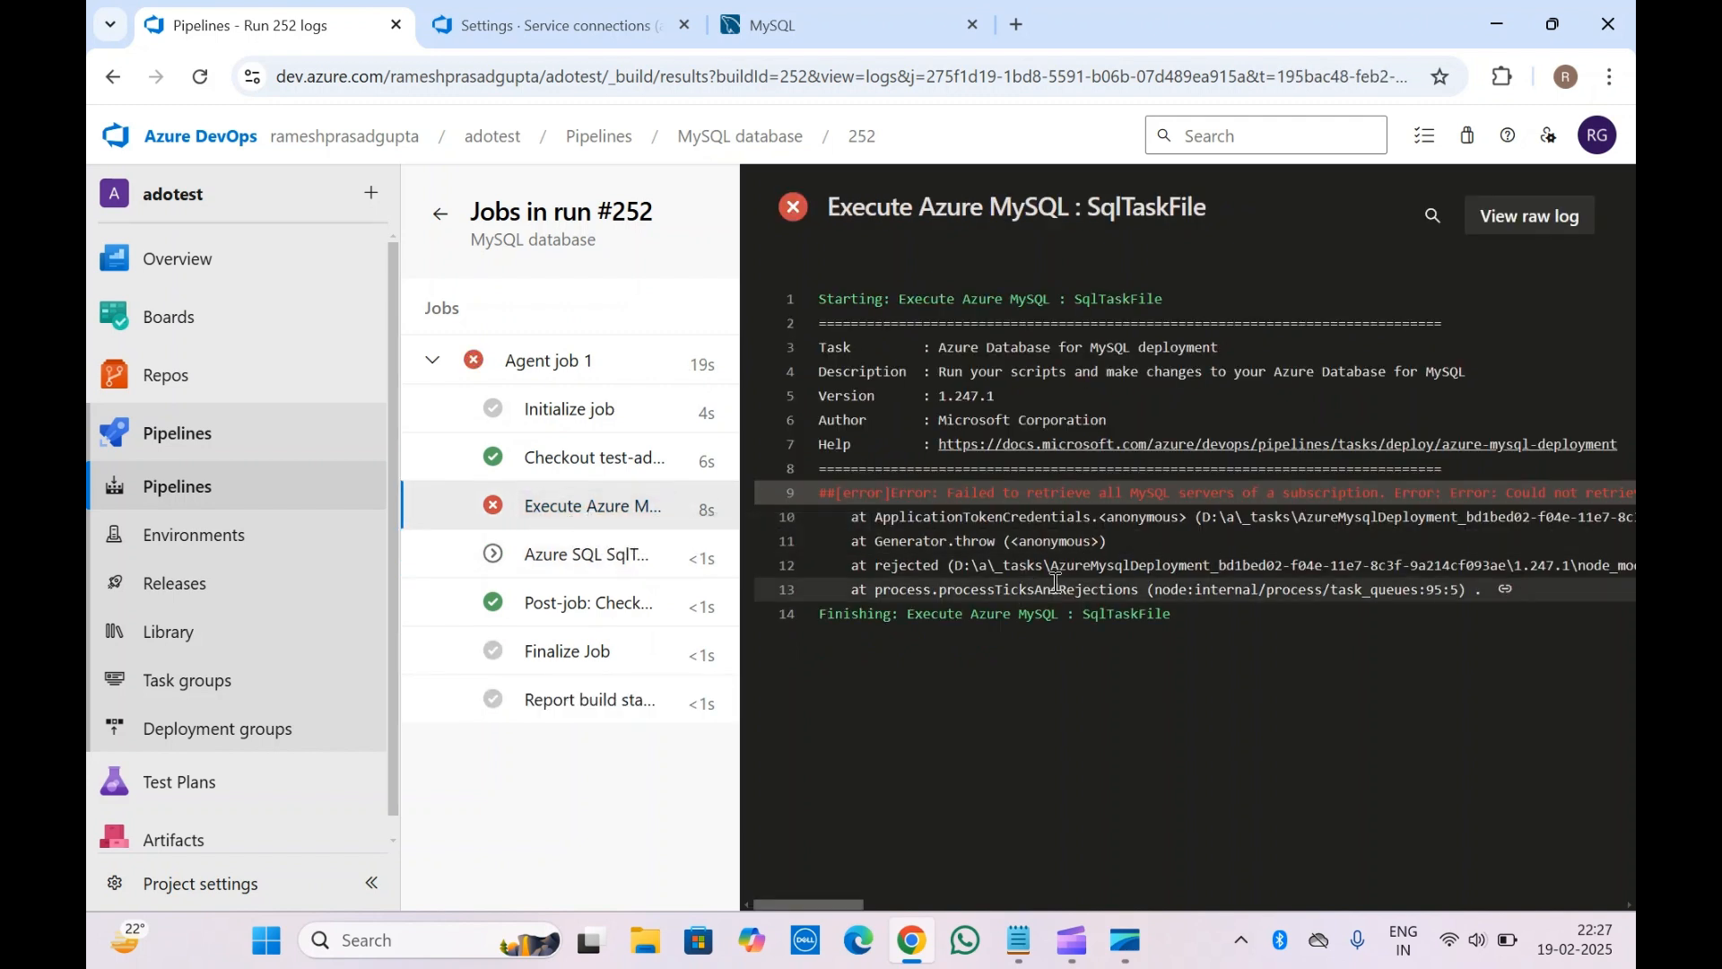
{"action": "scroll", "coordinate": [1057, 583], "scroll_direction": "right", "scroll_amount": 4}
{"action": "scroll", "coordinate": [1057, 583], "scroll_direction": "right", "scroll_amount": 4}
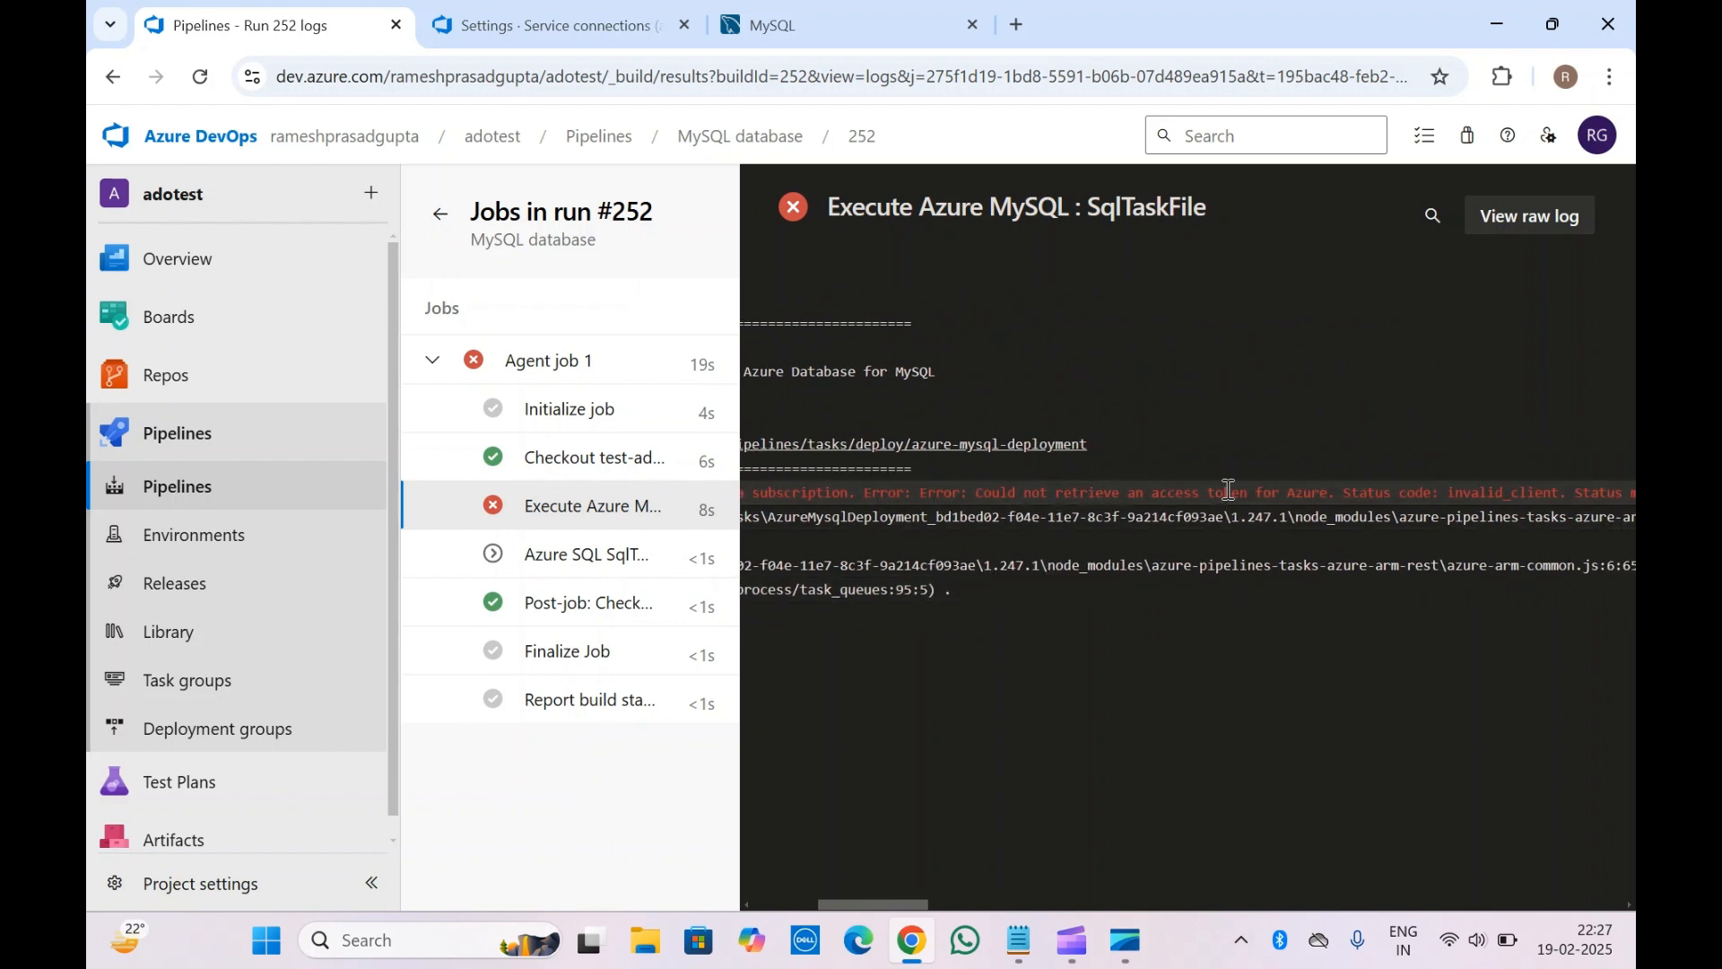
{"action": "scroll", "coordinate": [1229, 492], "scroll_direction": "right", "scroll_amount": 3}
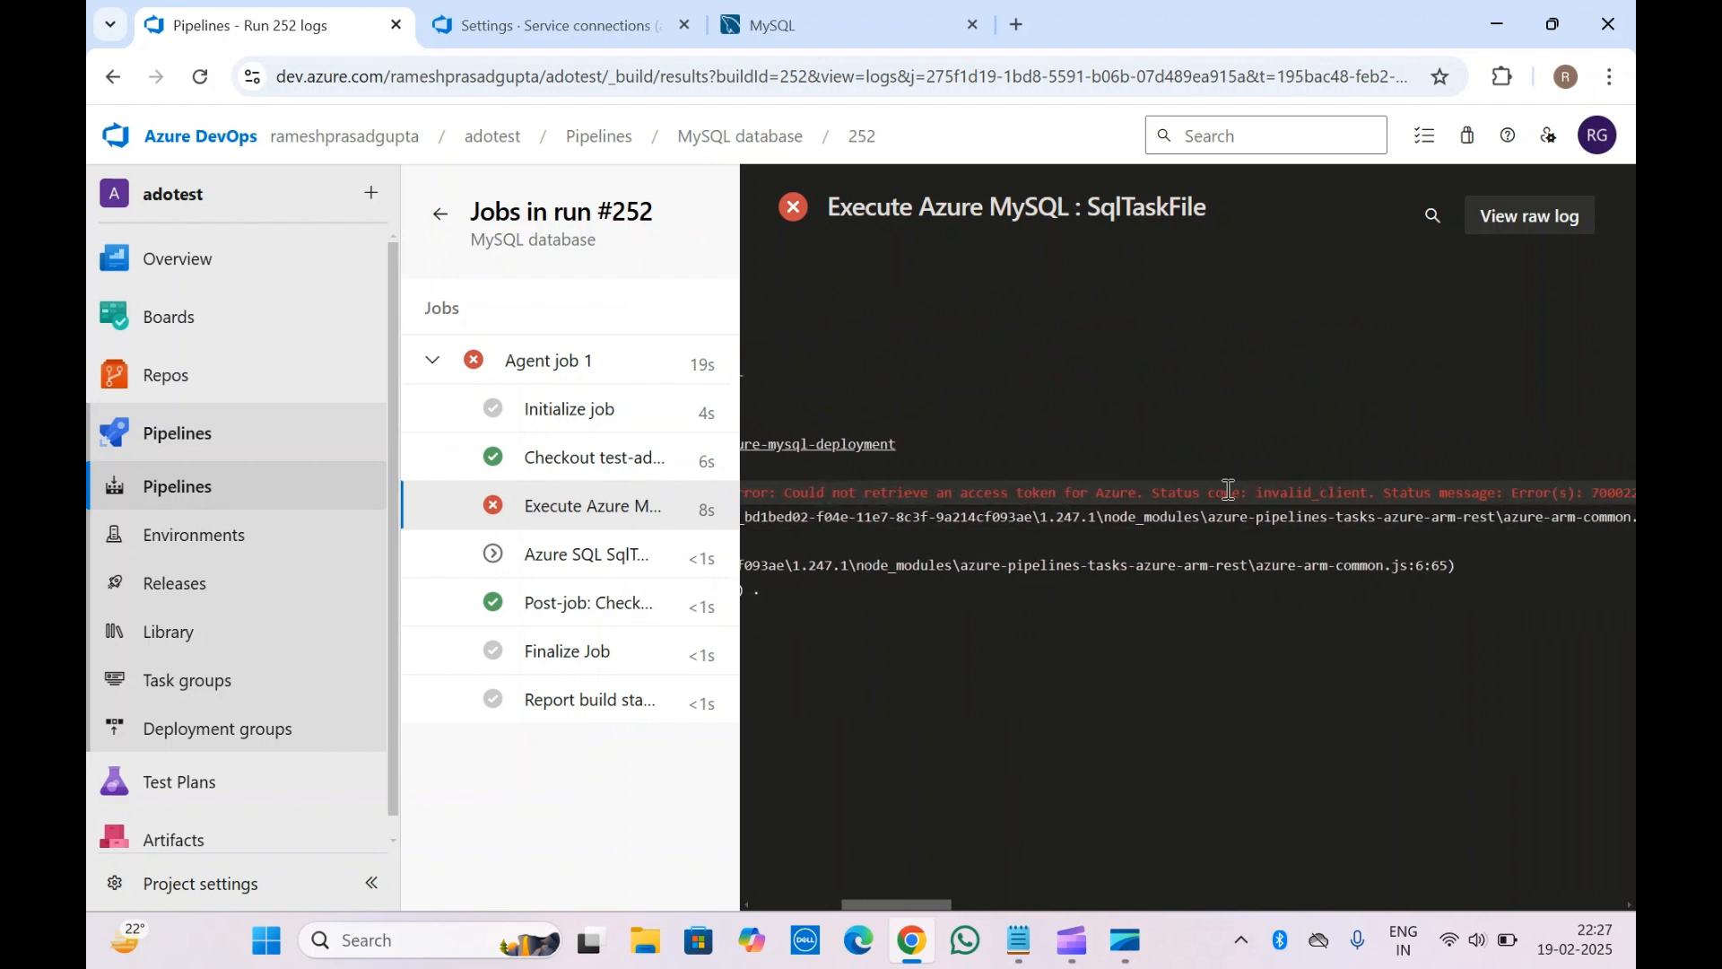
{"action": "double_click", "coordinate": [1181, 492]}
{"action": "scroll", "coordinate": [1184, 489], "scroll_direction": "right", "scroll_amount": 3}
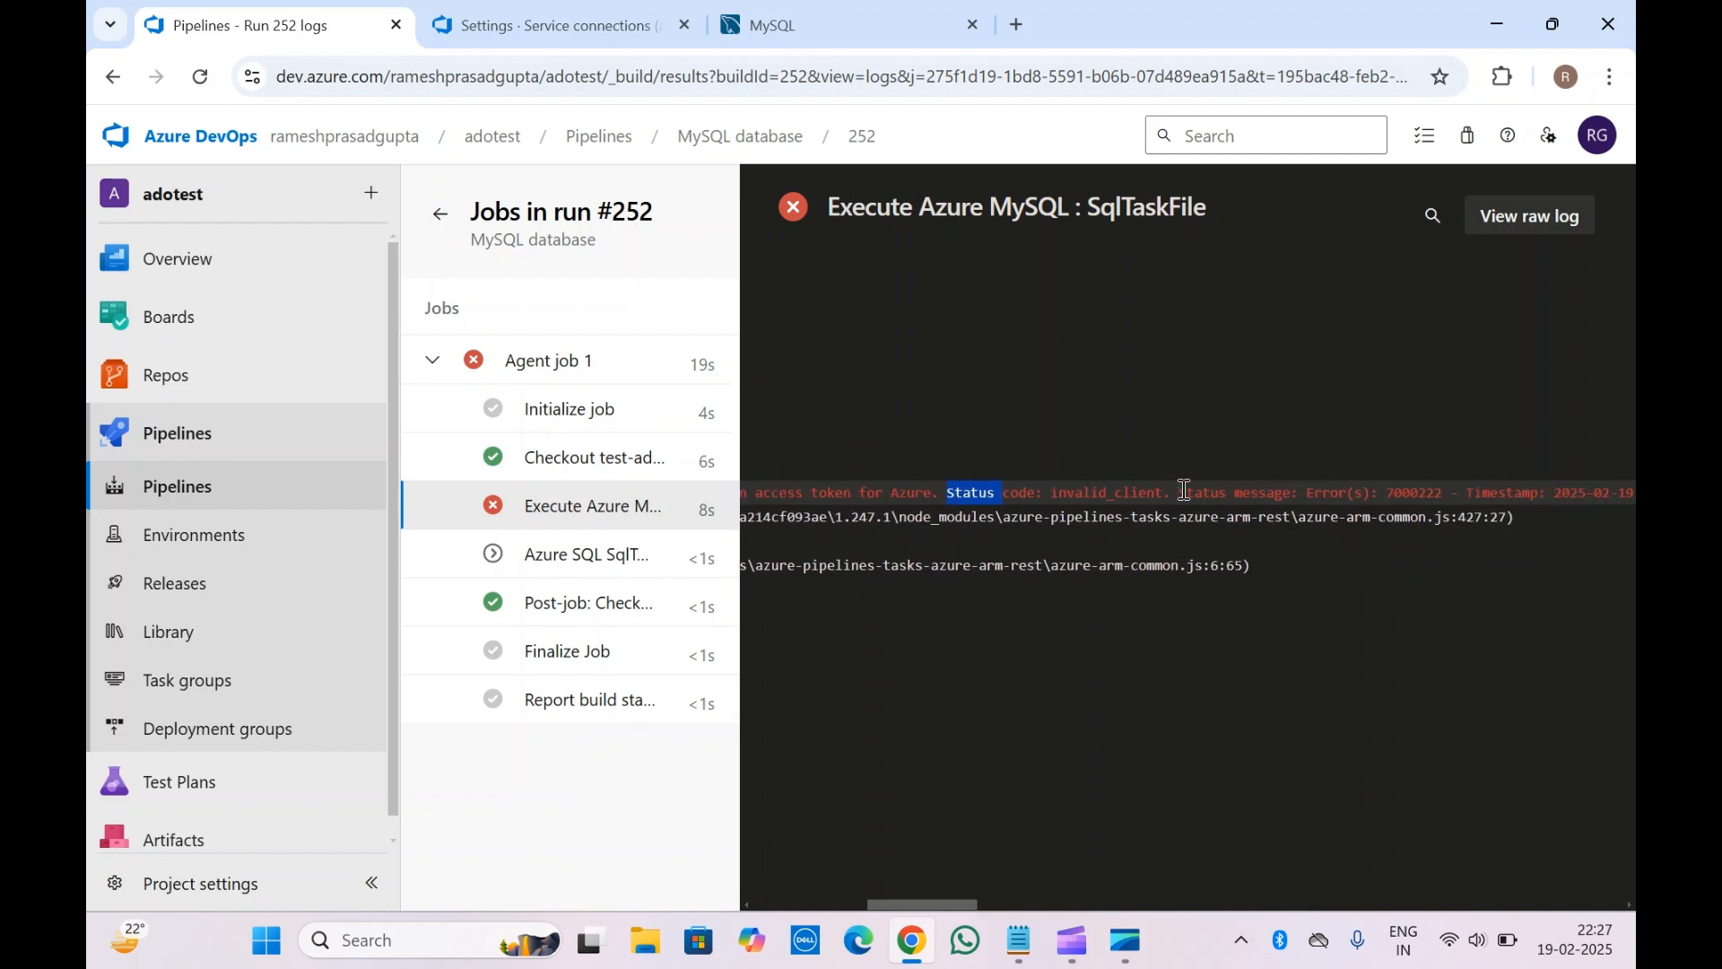
{"action": "scroll", "coordinate": [1184, 489], "scroll_direction": "right", "scroll_amount": 10}
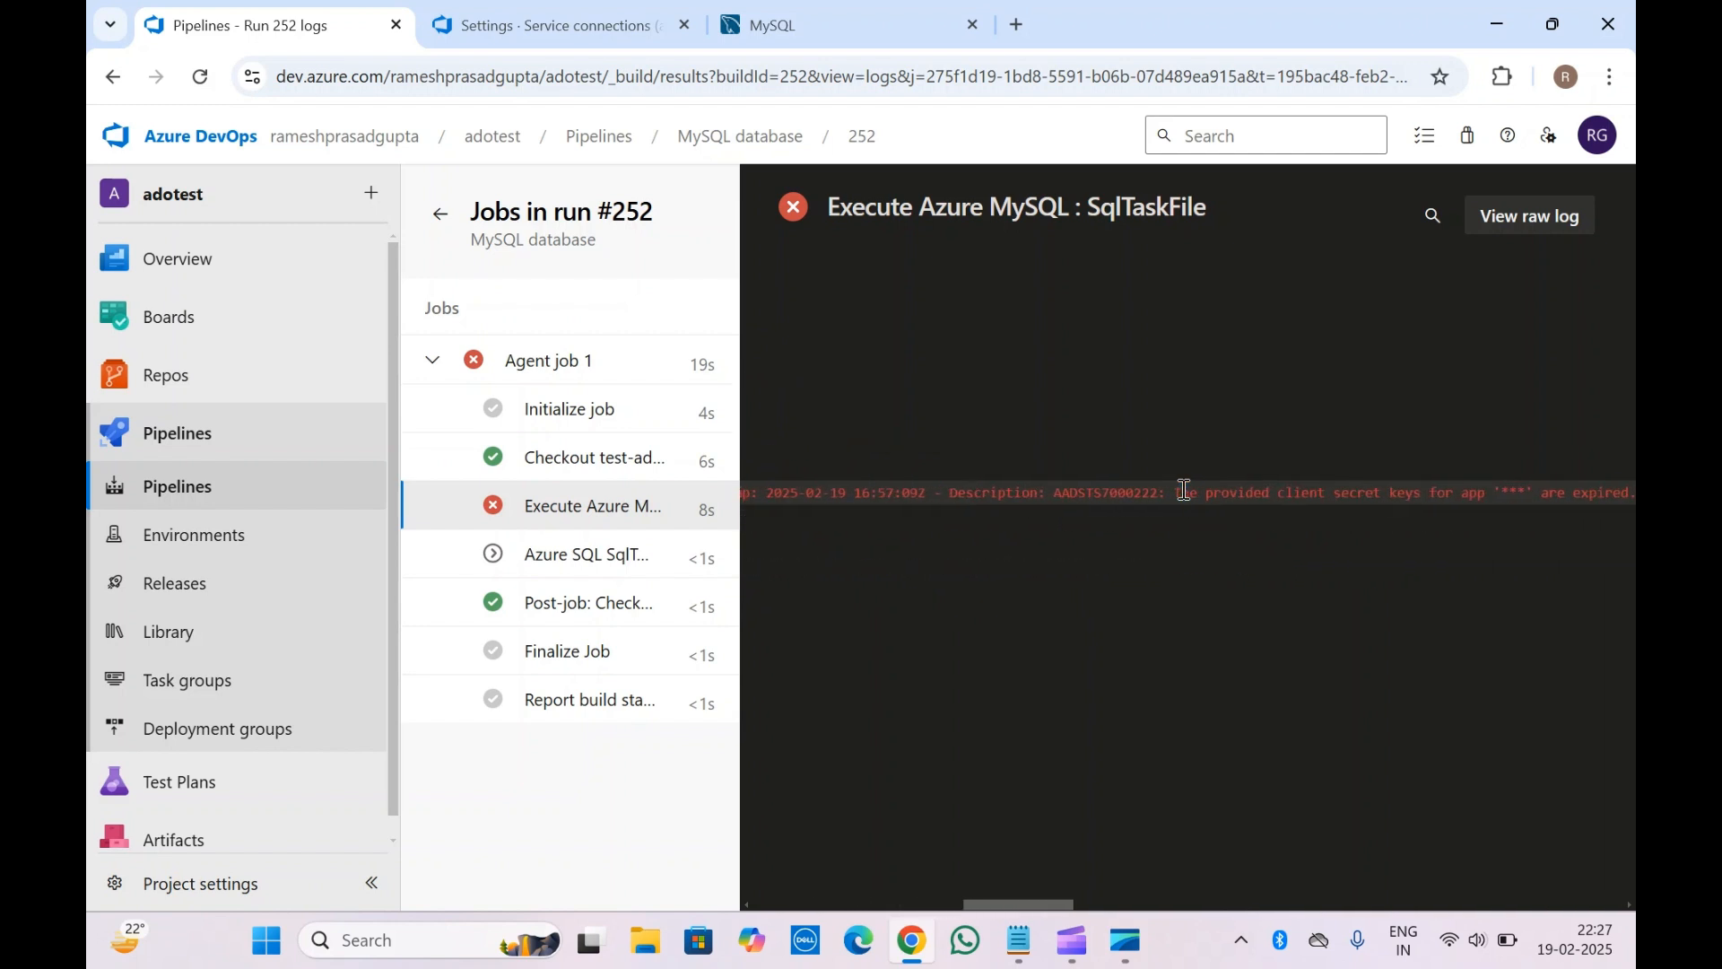
{"action": "scroll", "coordinate": [1184, 489], "scroll_direction": "right", "scroll_amount": 7}
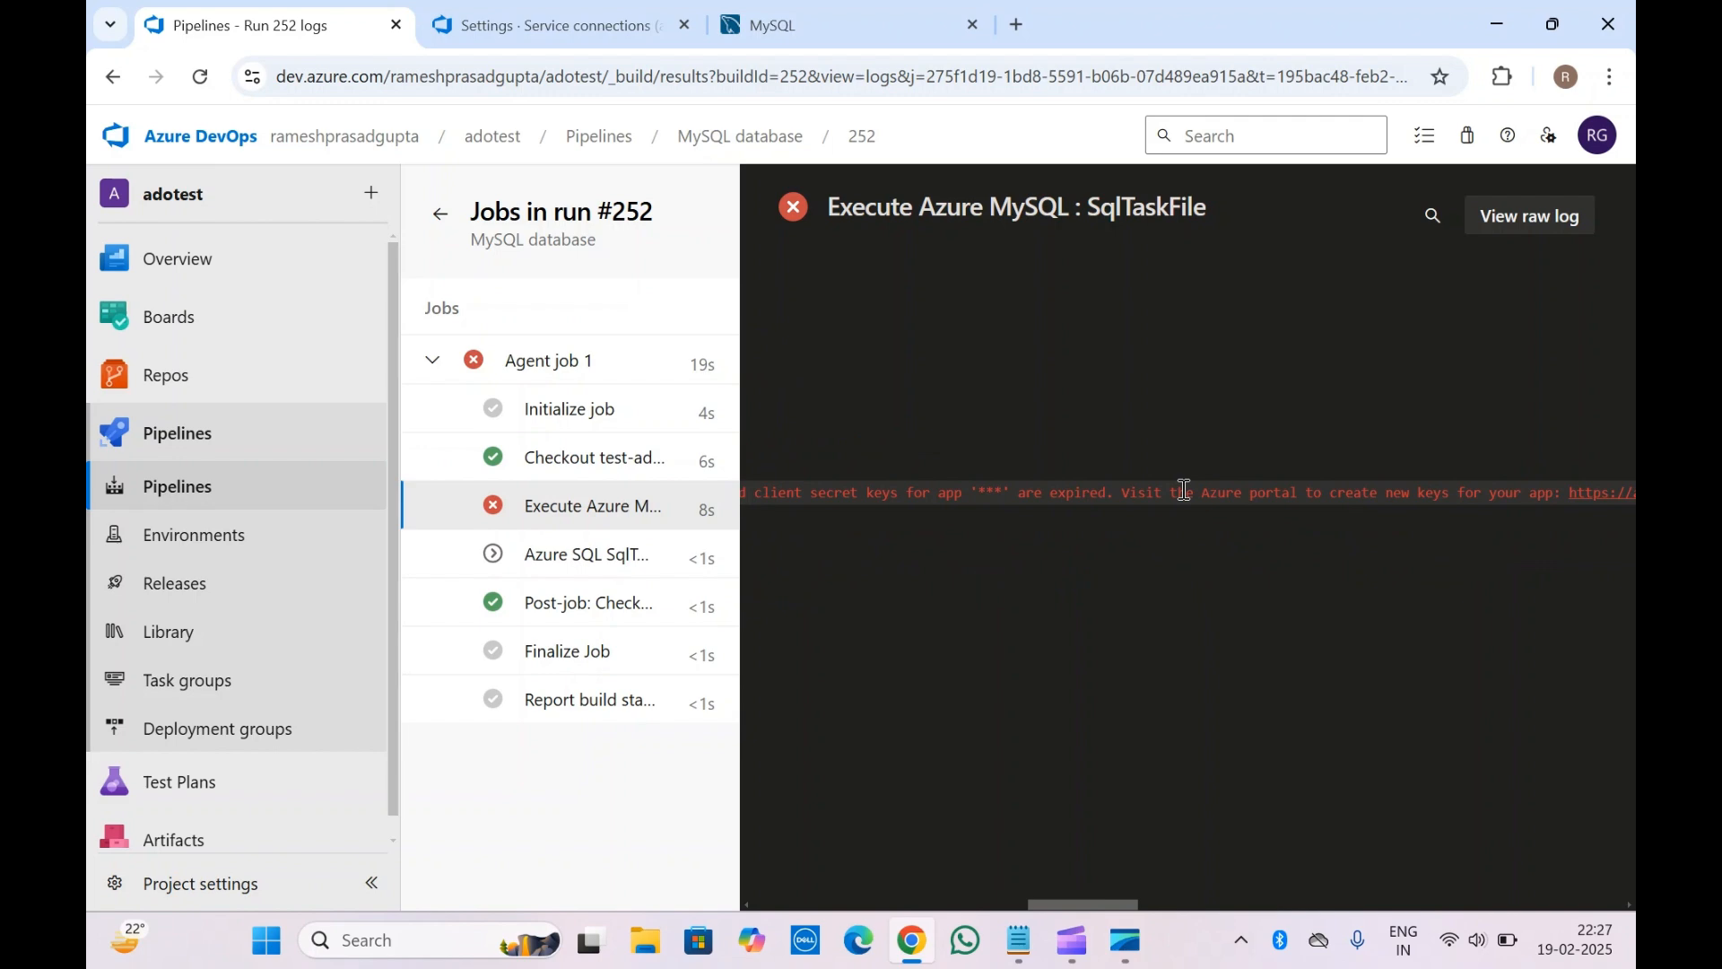
{"action": "scroll", "coordinate": [995, 492], "scroll_direction": "left", "scroll_amount": 15}
{"action": "scroll", "coordinate": [996, 492], "scroll_direction": "left", "scroll_amount": 5}
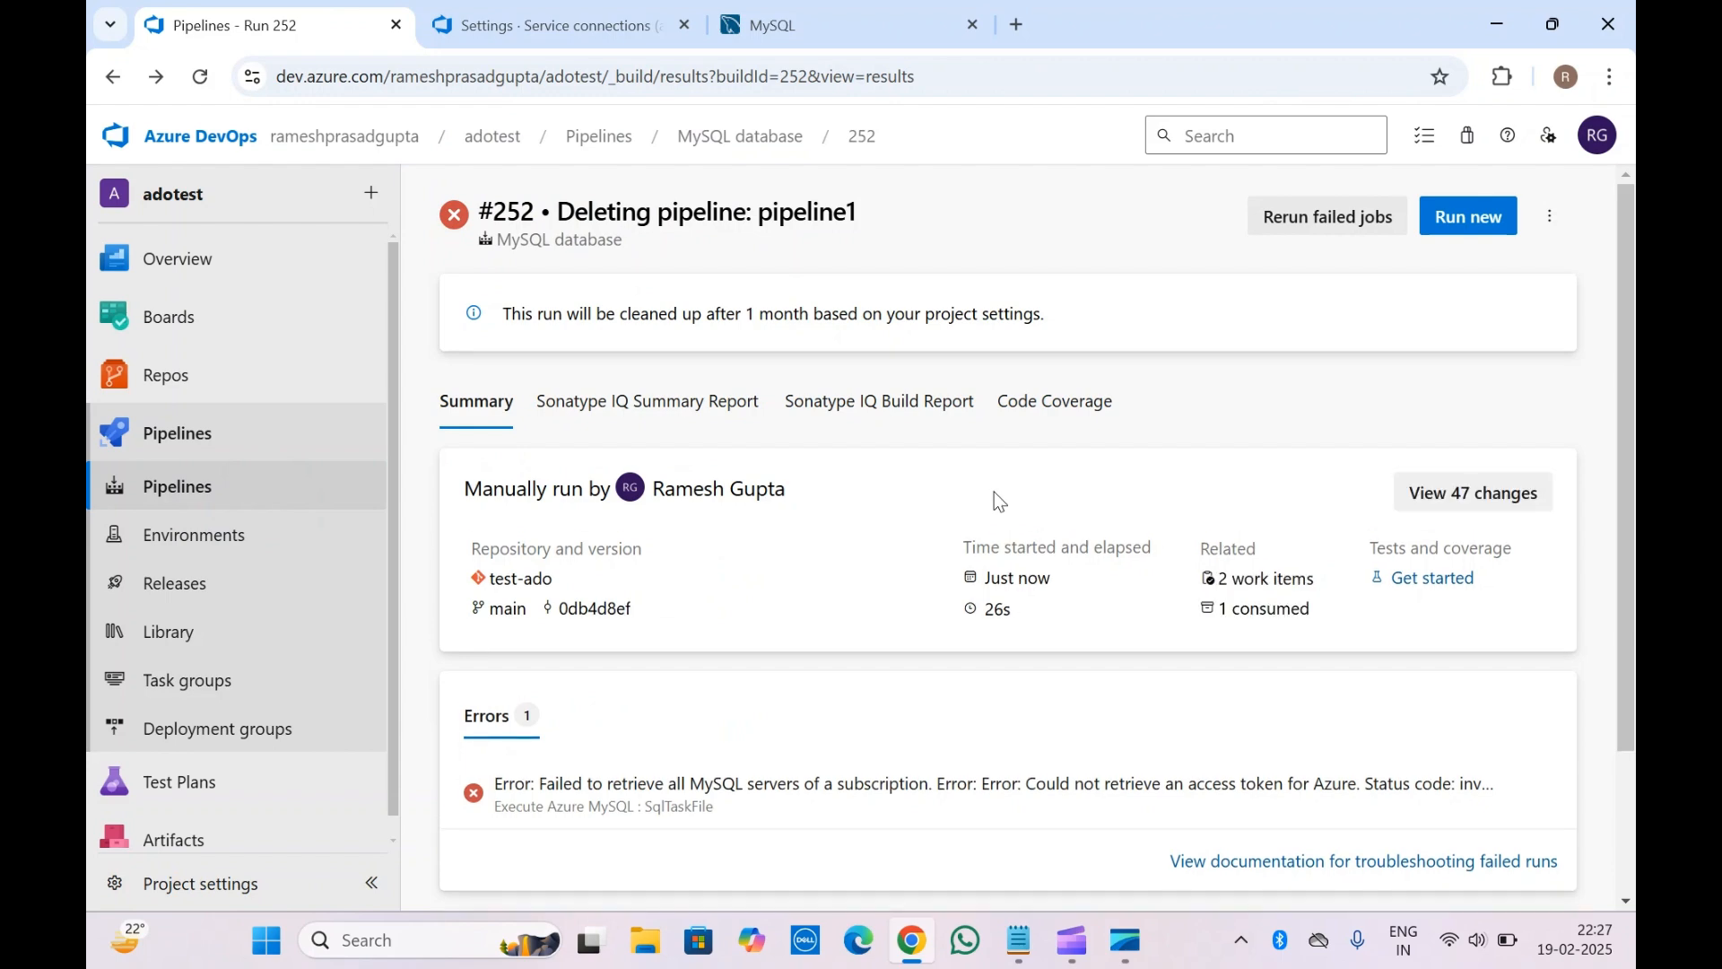
Open the Execute Azure MySQL step log from the Errors section of run #252's summary
{"action": "scroll", "coordinate": [739, 607], "scroll_direction": "down", "scroll_amount": 2}
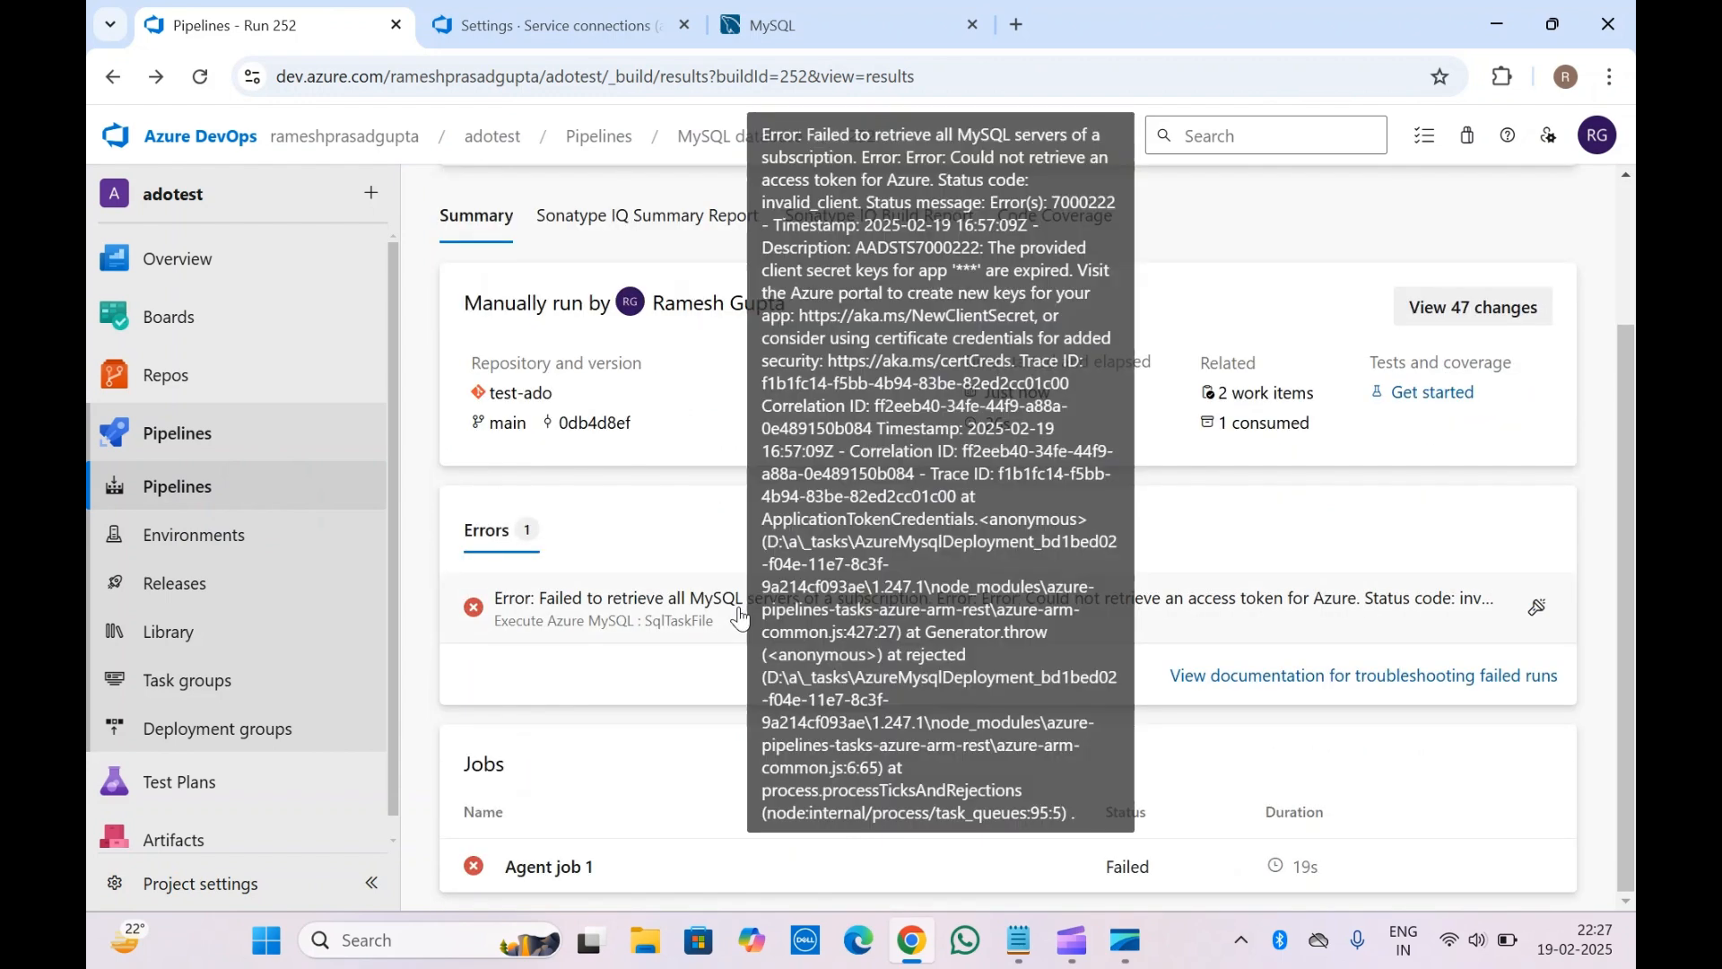
{"action": "left_click", "coordinate": [739, 617]}
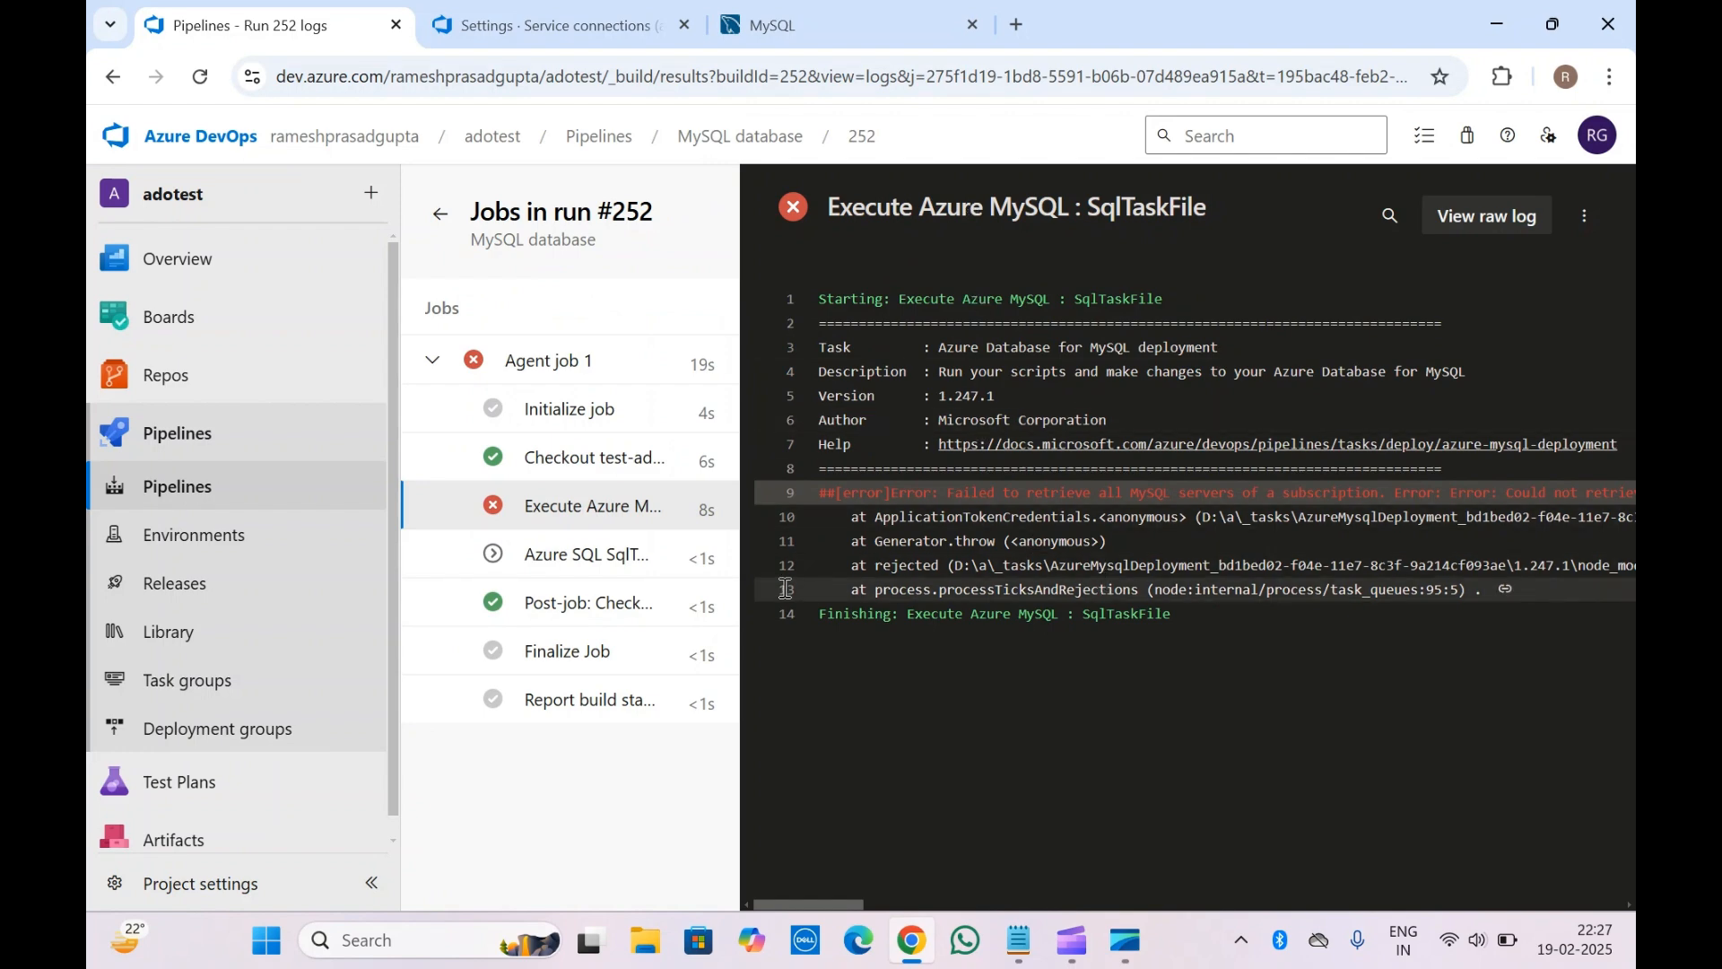
Confirm Azure SQL SqlTask was skipped, review the Checkout test-ado log, and return to run #252's summary
{"action": "scroll", "coordinate": [1099, 592], "scroll_direction": "right", "scroll_amount": 10}
{"action": "scroll", "coordinate": [1098, 599], "scroll_direction": "right", "scroll_amount": 8}
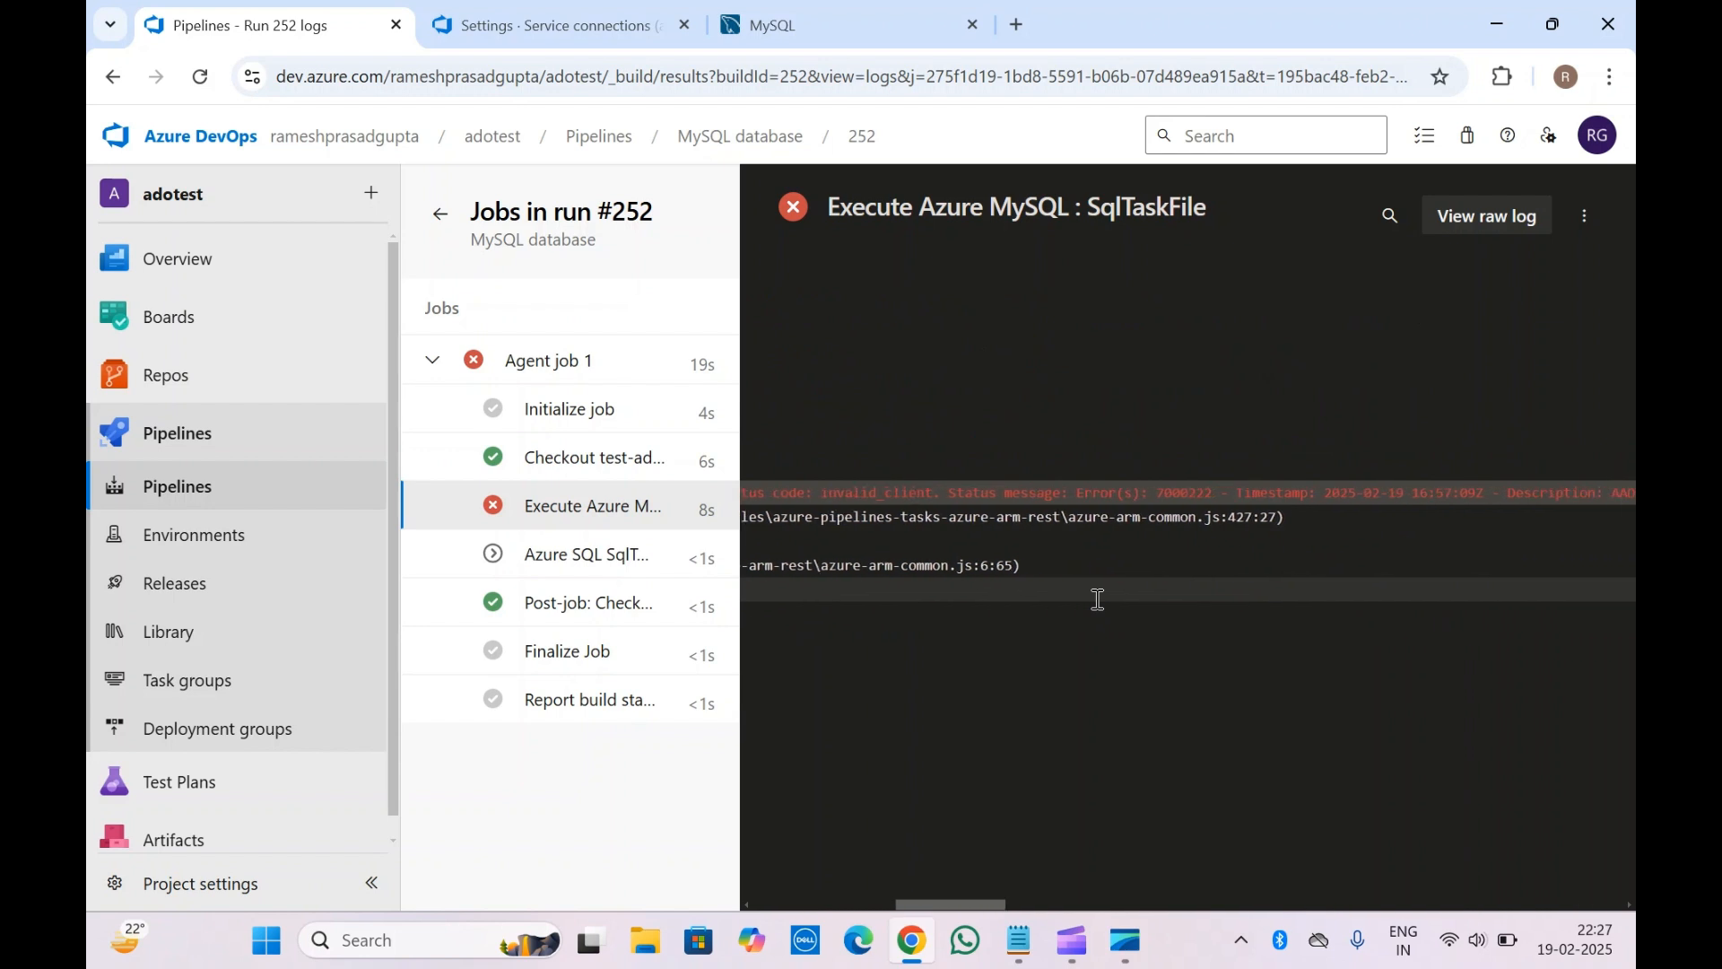
{"action": "scroll", "coordinate": [1098, 599], "scroll_direction": "left", "scroll_amount": 10}
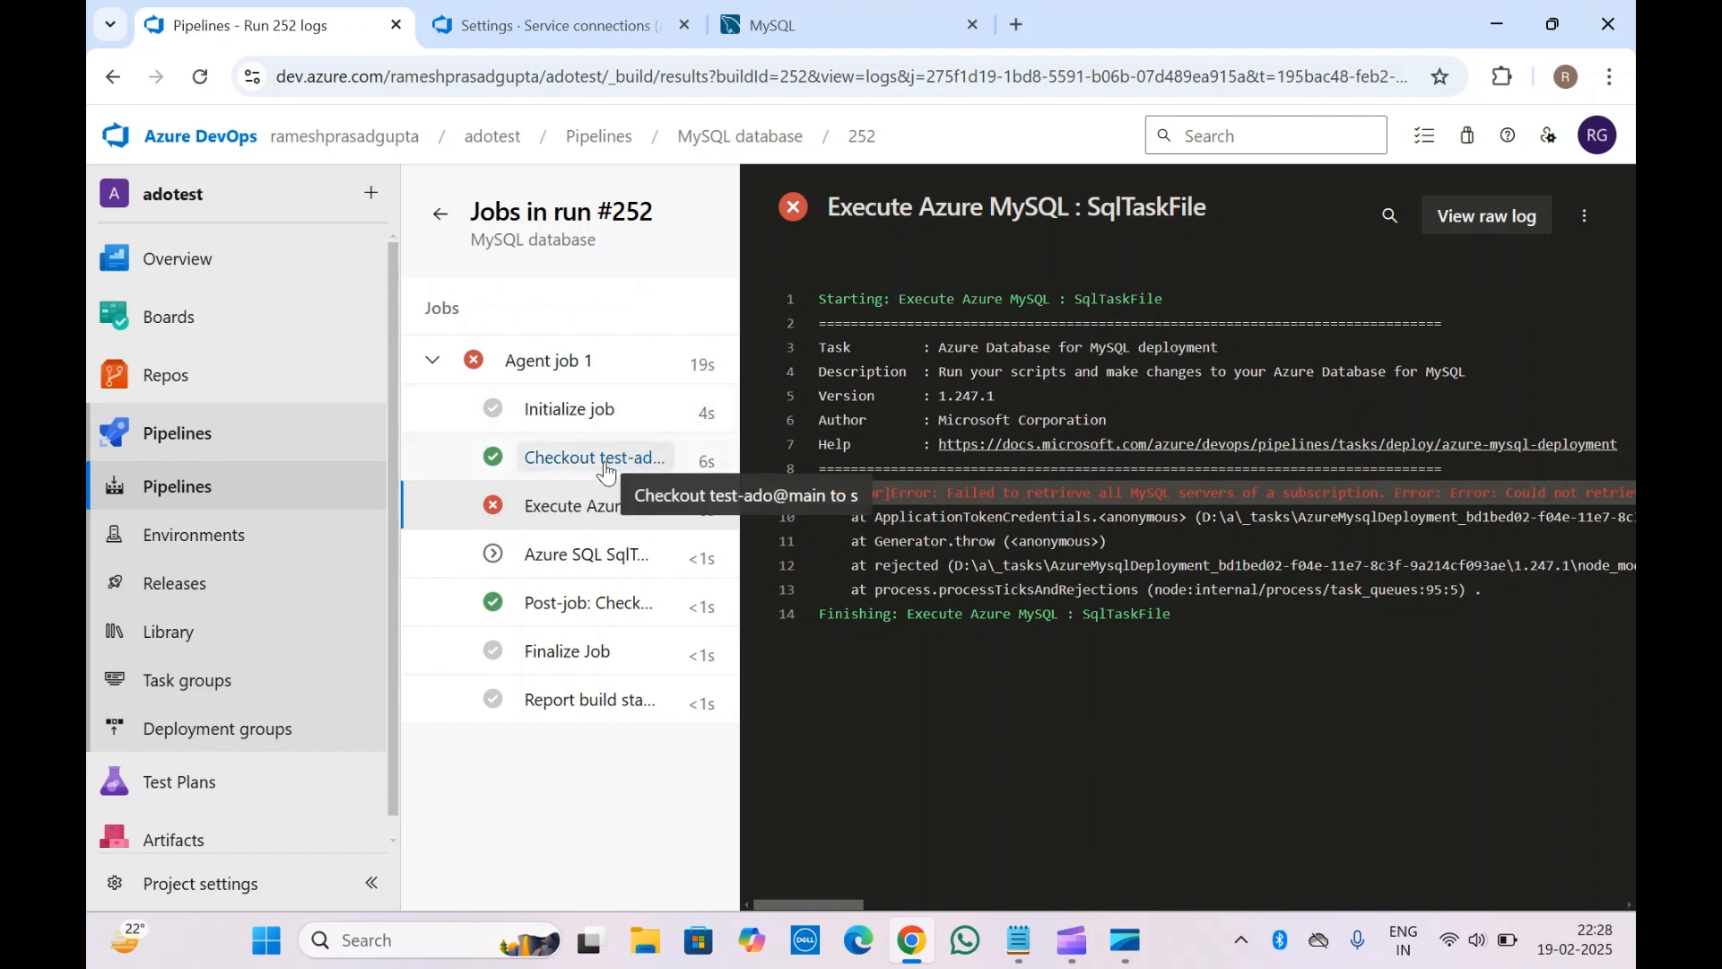
{"action": "left_click", "coordinate": [585, 555]}
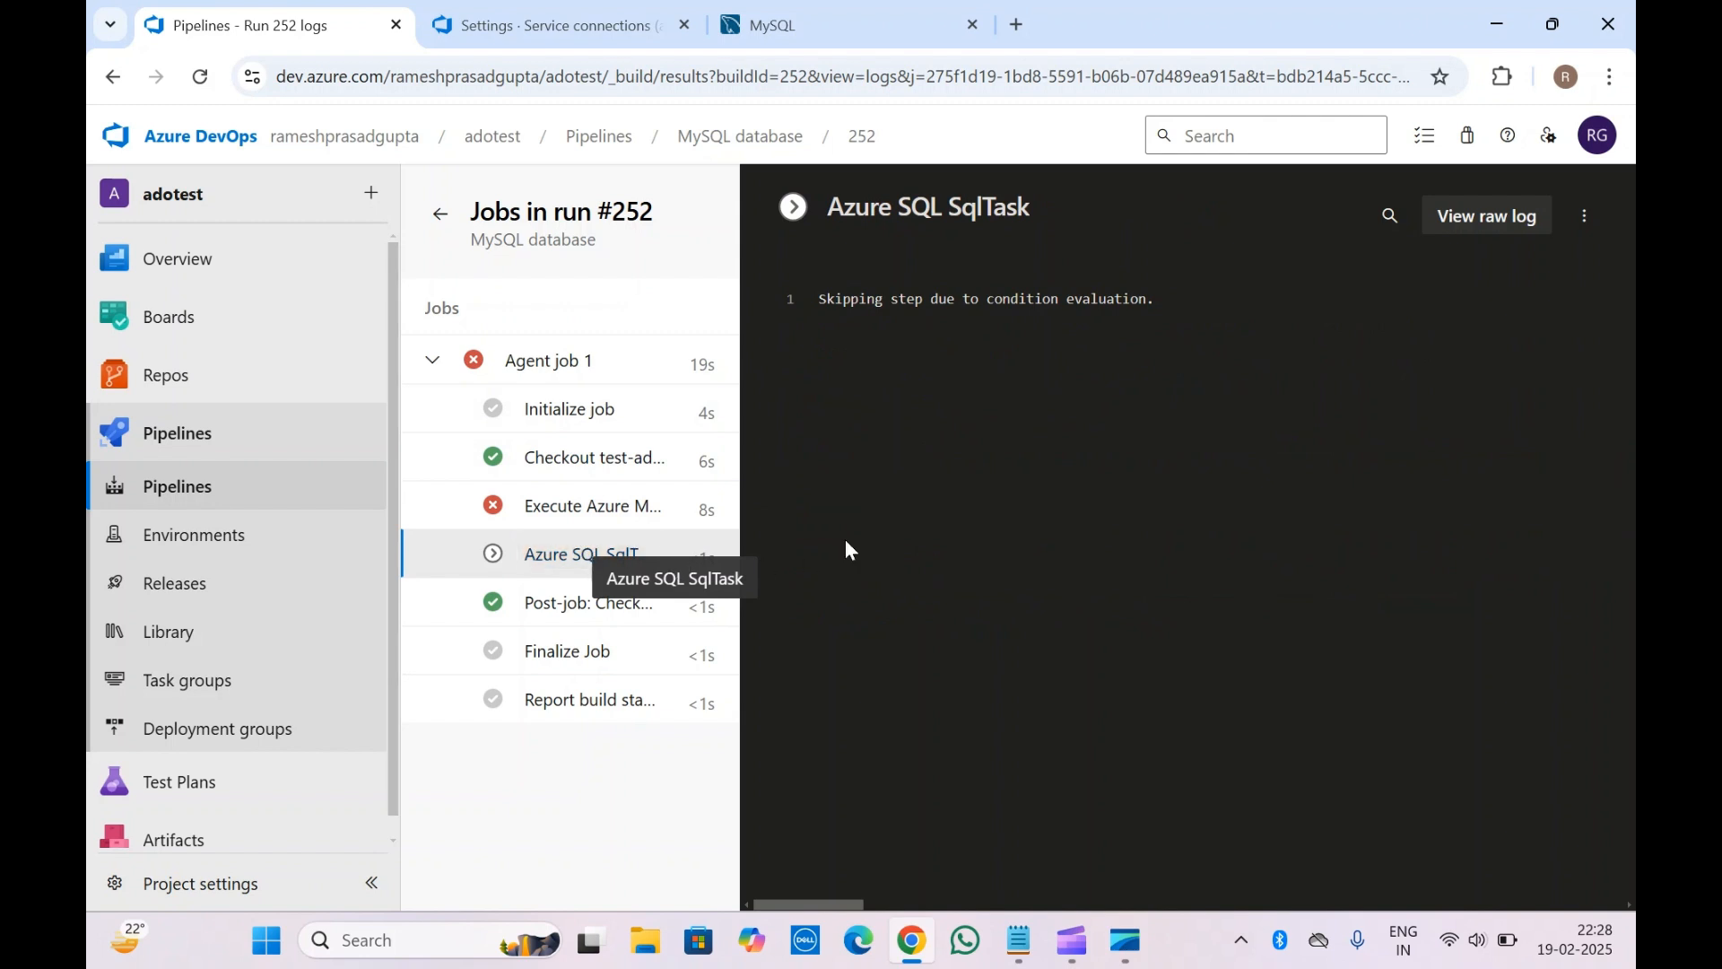
{"action": "left_click", "coordinate": [602, 466]}
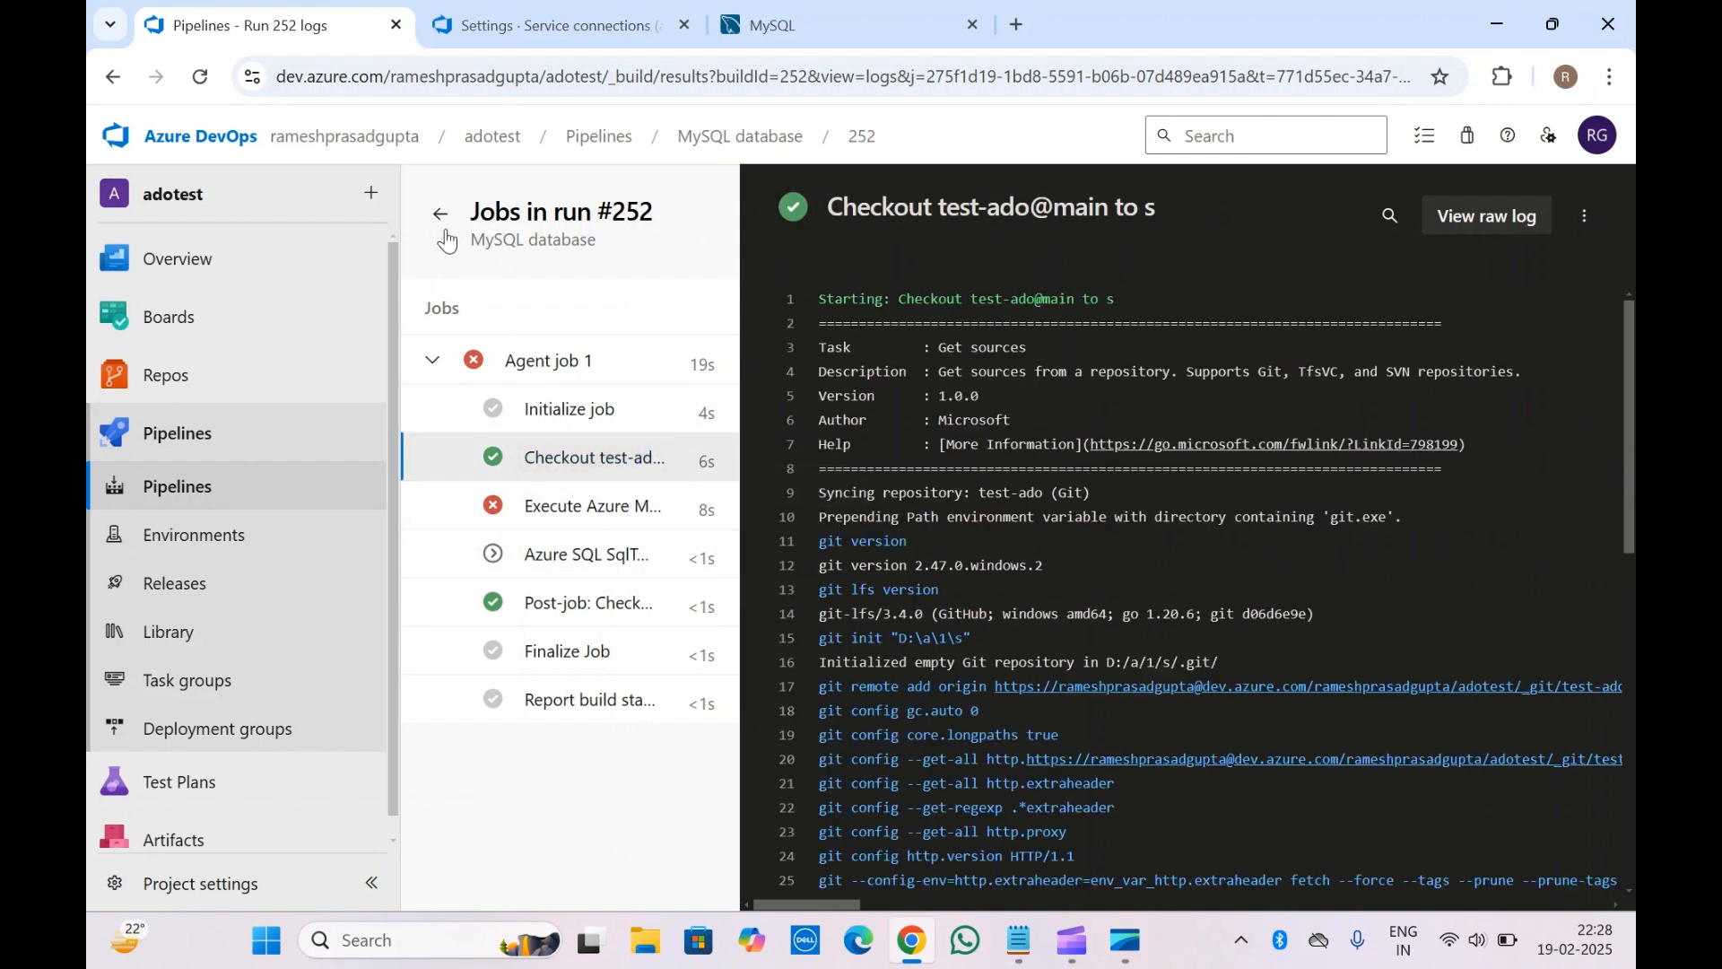
{"action": "left_click", "coordinate": [445, 229]}
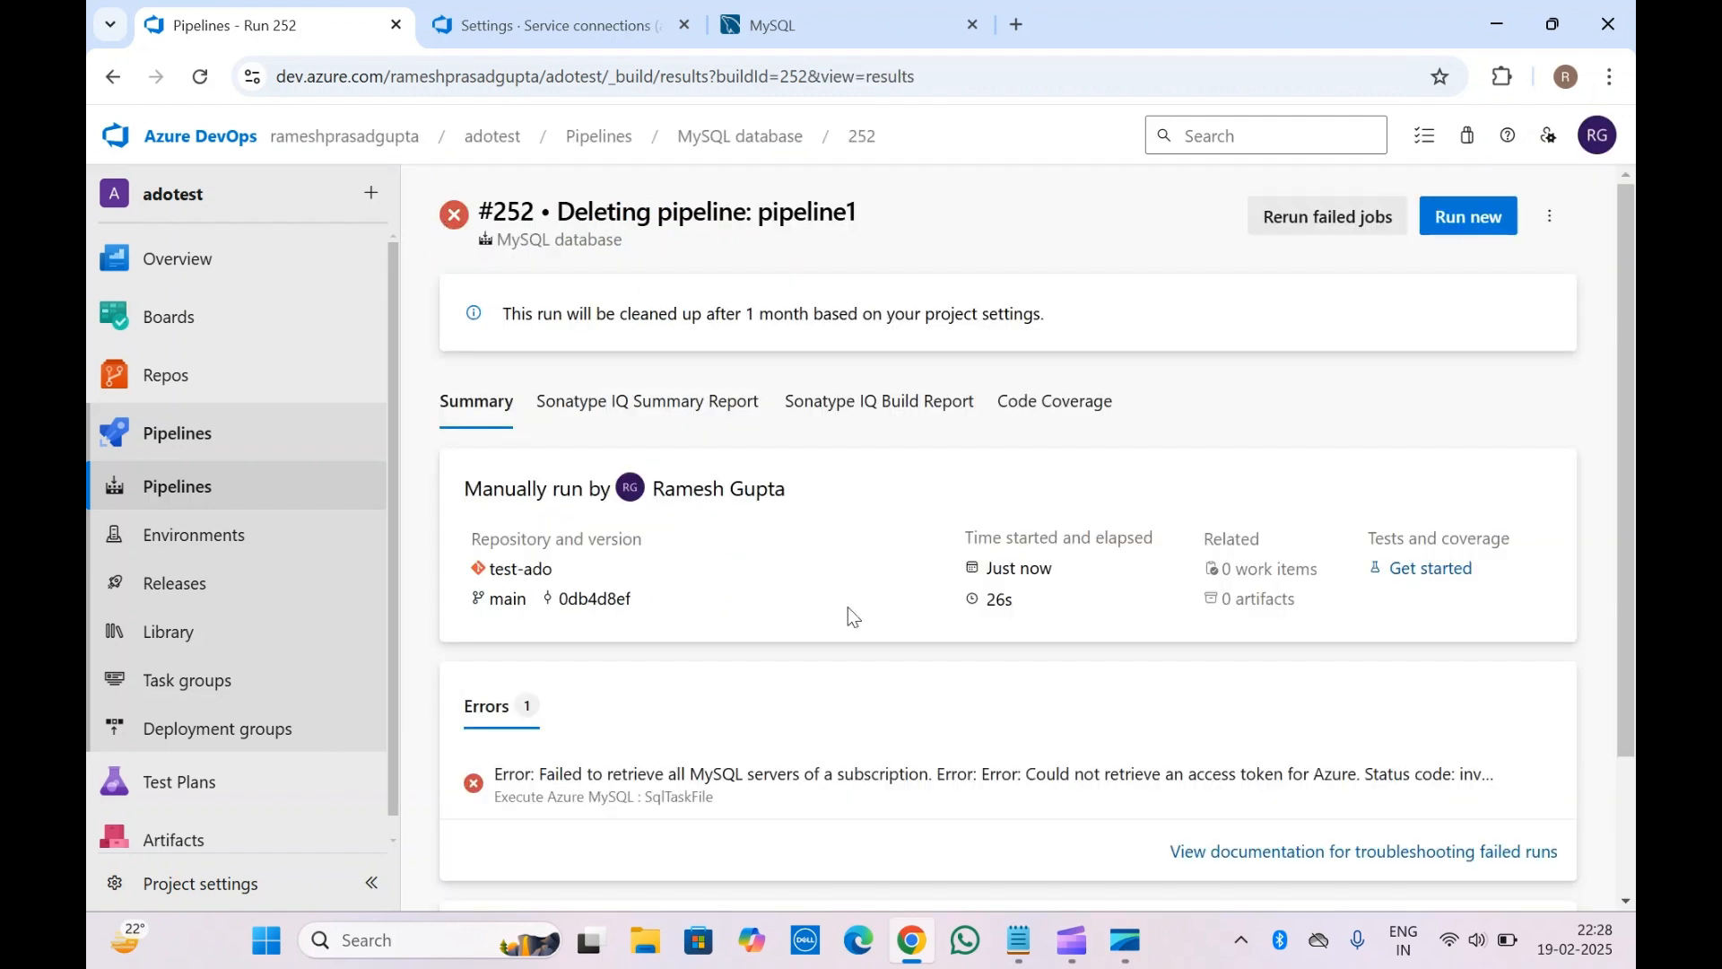
{"action": "scroll", "coordinate": [848, 625], "scroll_direction": "down", "scroll_amount": 2}
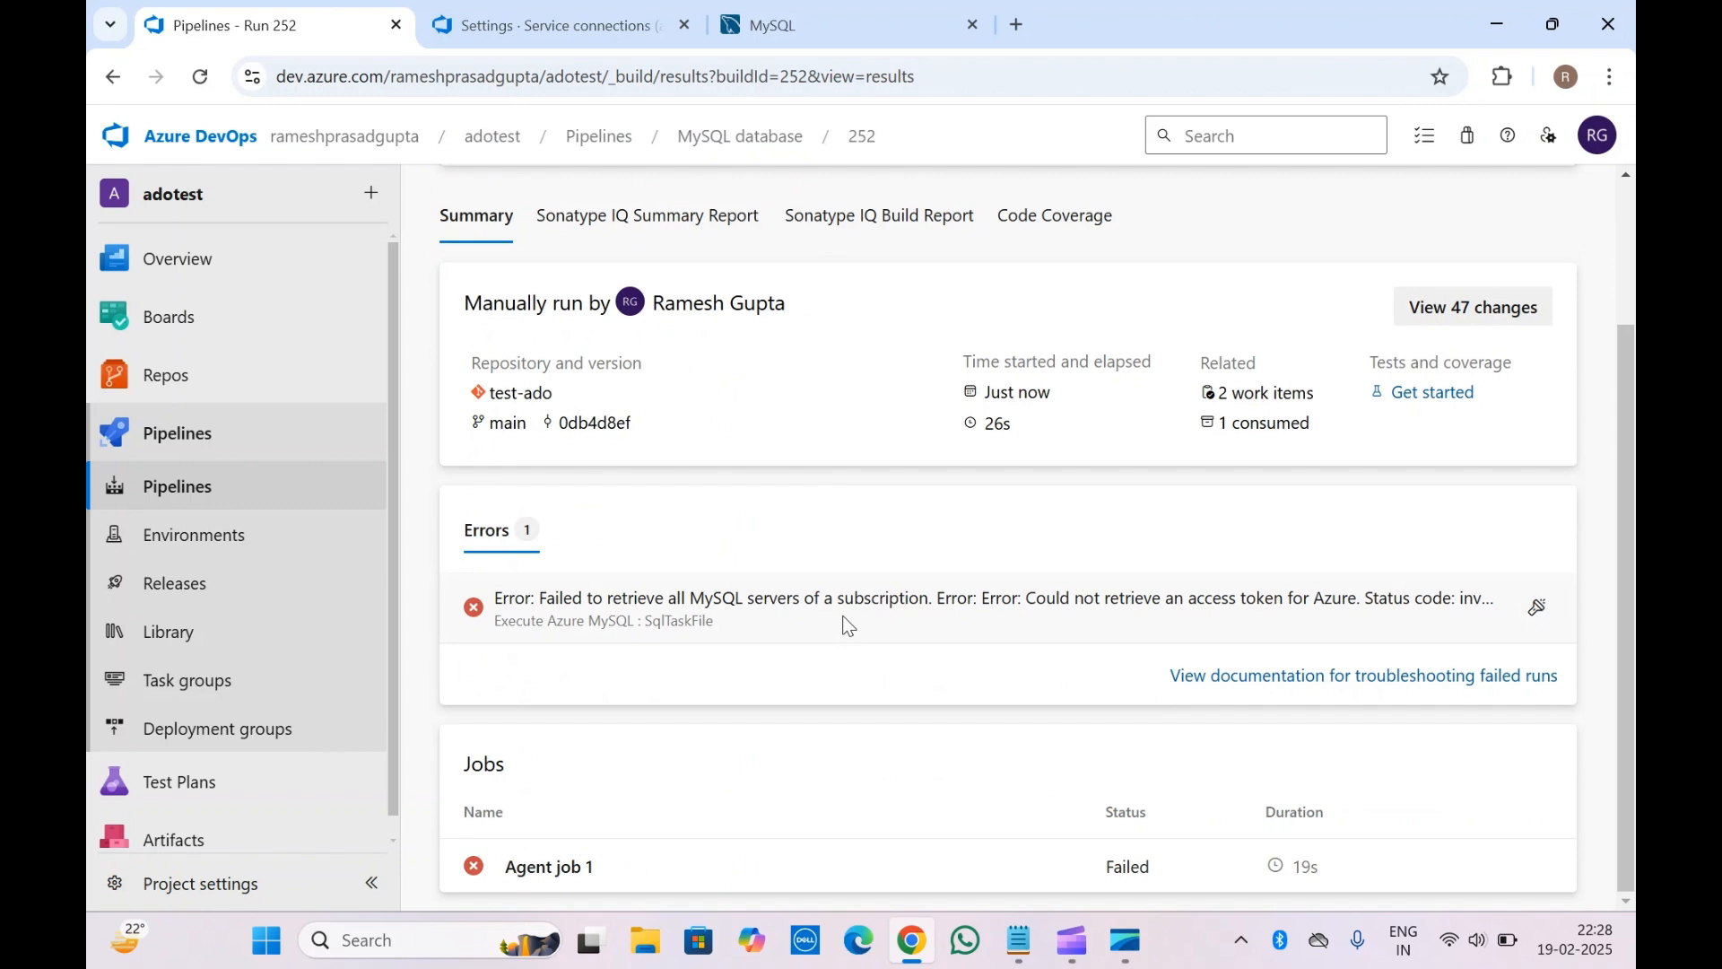
{"action": "scroll", "coordinate": [848, 626], "scroll_direction": "up", "scroll_amount": 2}
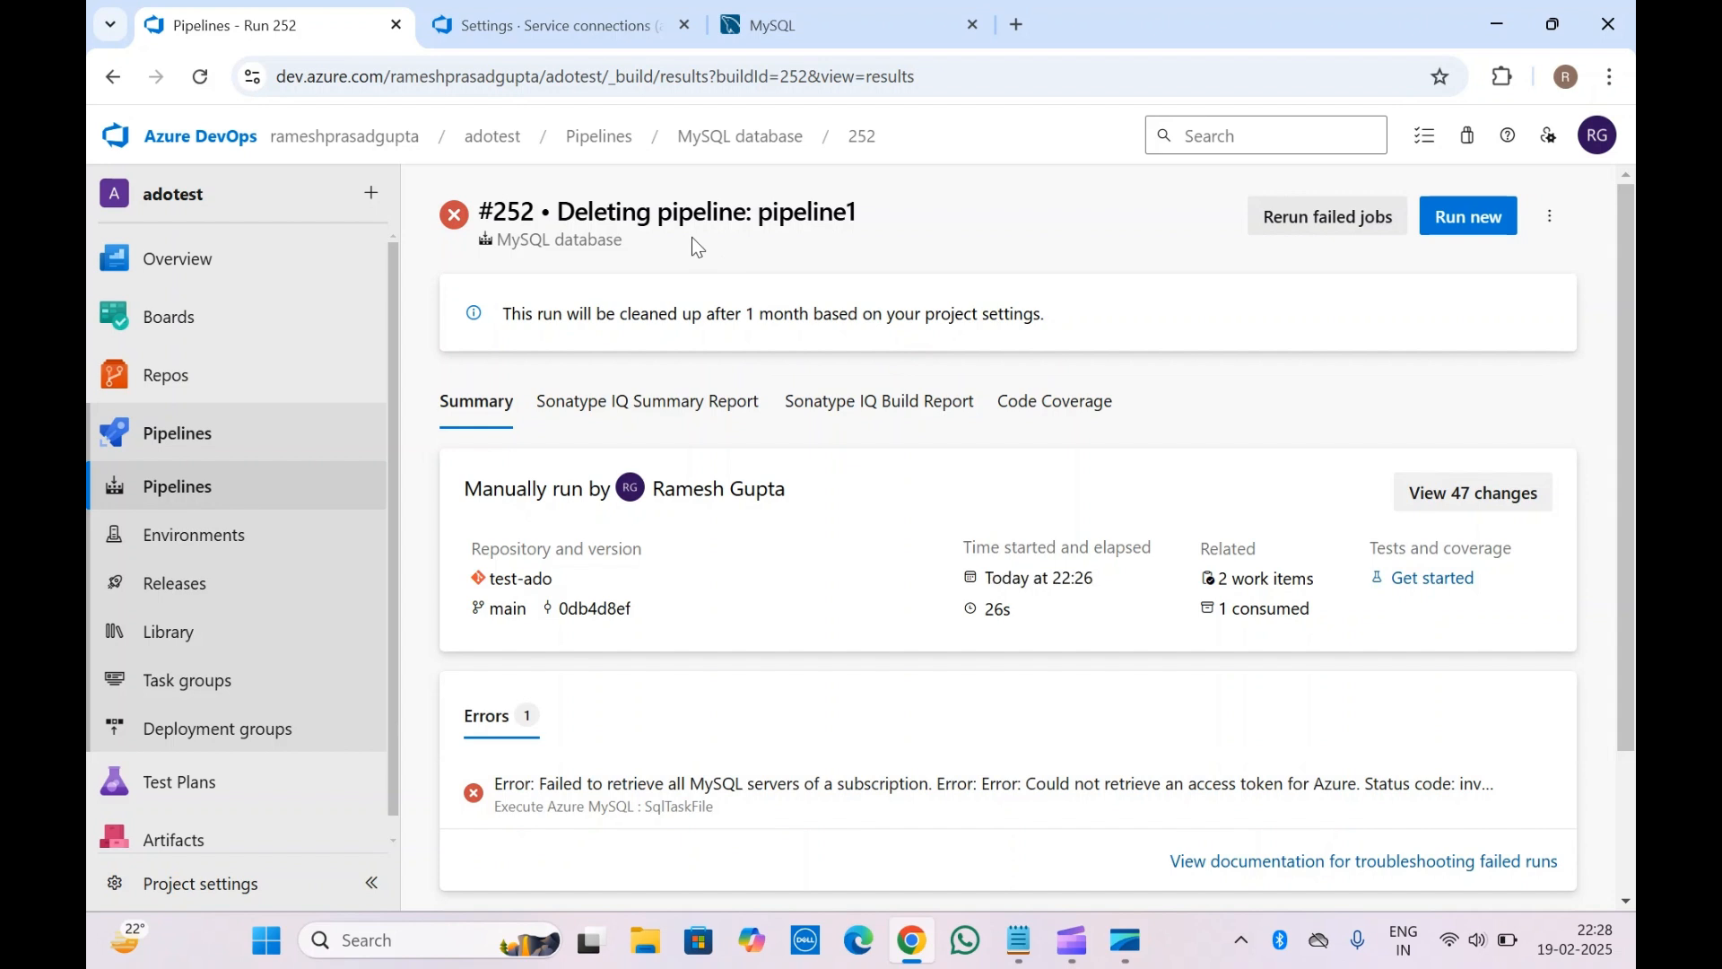
{"action": "left_click", "coordinate": [1072, 943]}
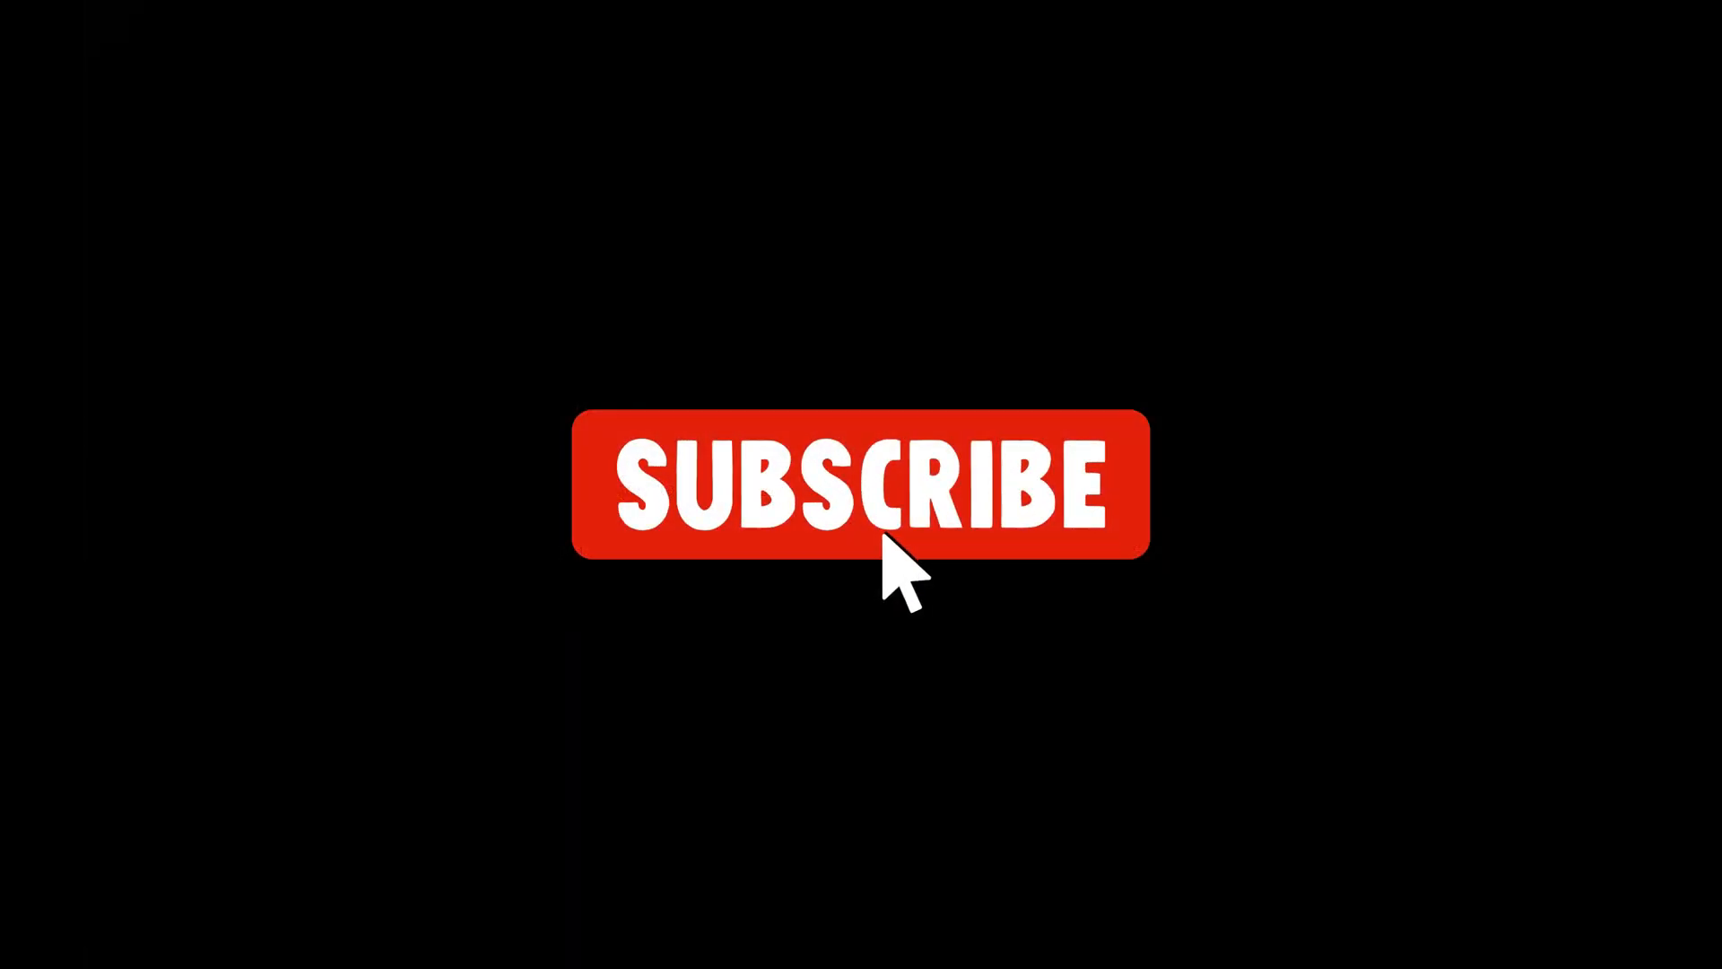